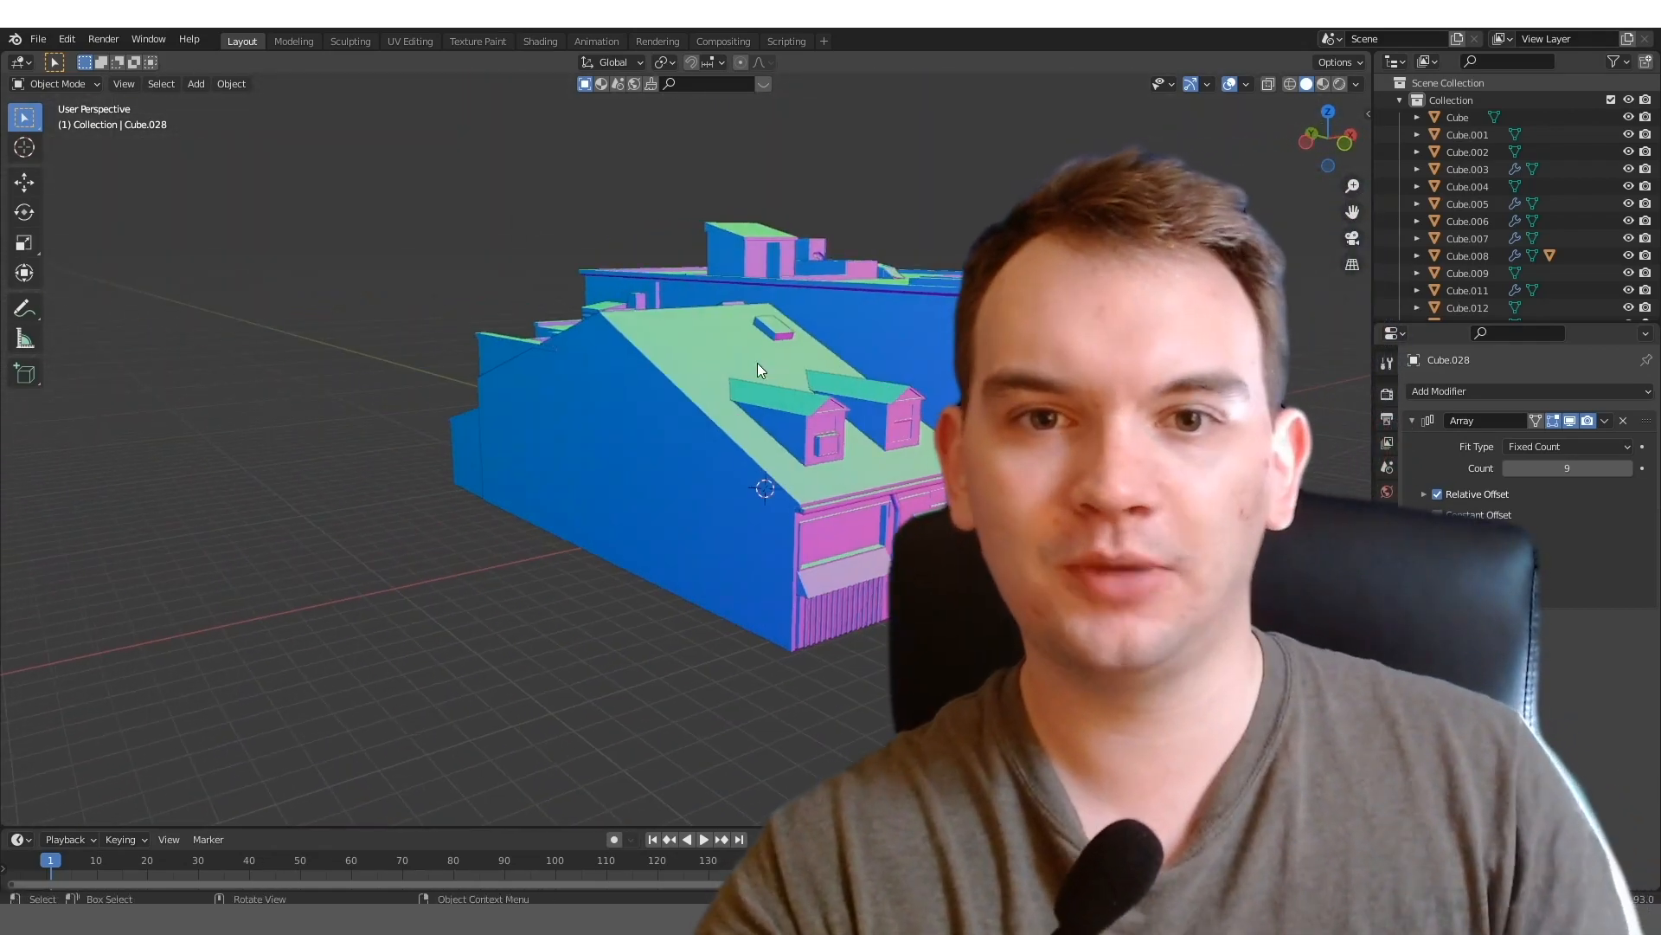
Frame the building's windows, view it frontally, then orbit toward the tall tower scene
{"action": "left_click", "coordinate": [1022, 383]}
{"action": "key", "text": "KP_Decimal"}
{"action": "mouse_move", "coordinate": [1023, 382]}
{"action": "middle_mouse_down"}
{"action": "mouse_move", "coordinate": [764, 444]}
{"action": "mouse_move", "coordinate": [744, 403]}
{"action": "mouse_move", "coordinate": [734, 532]}
{"action": "mouse_move", "coordinate": [732, 502]}
{"action": "mouse_move", "coordinate": [861, 518]}
{"action": "middle_mouse_up"}
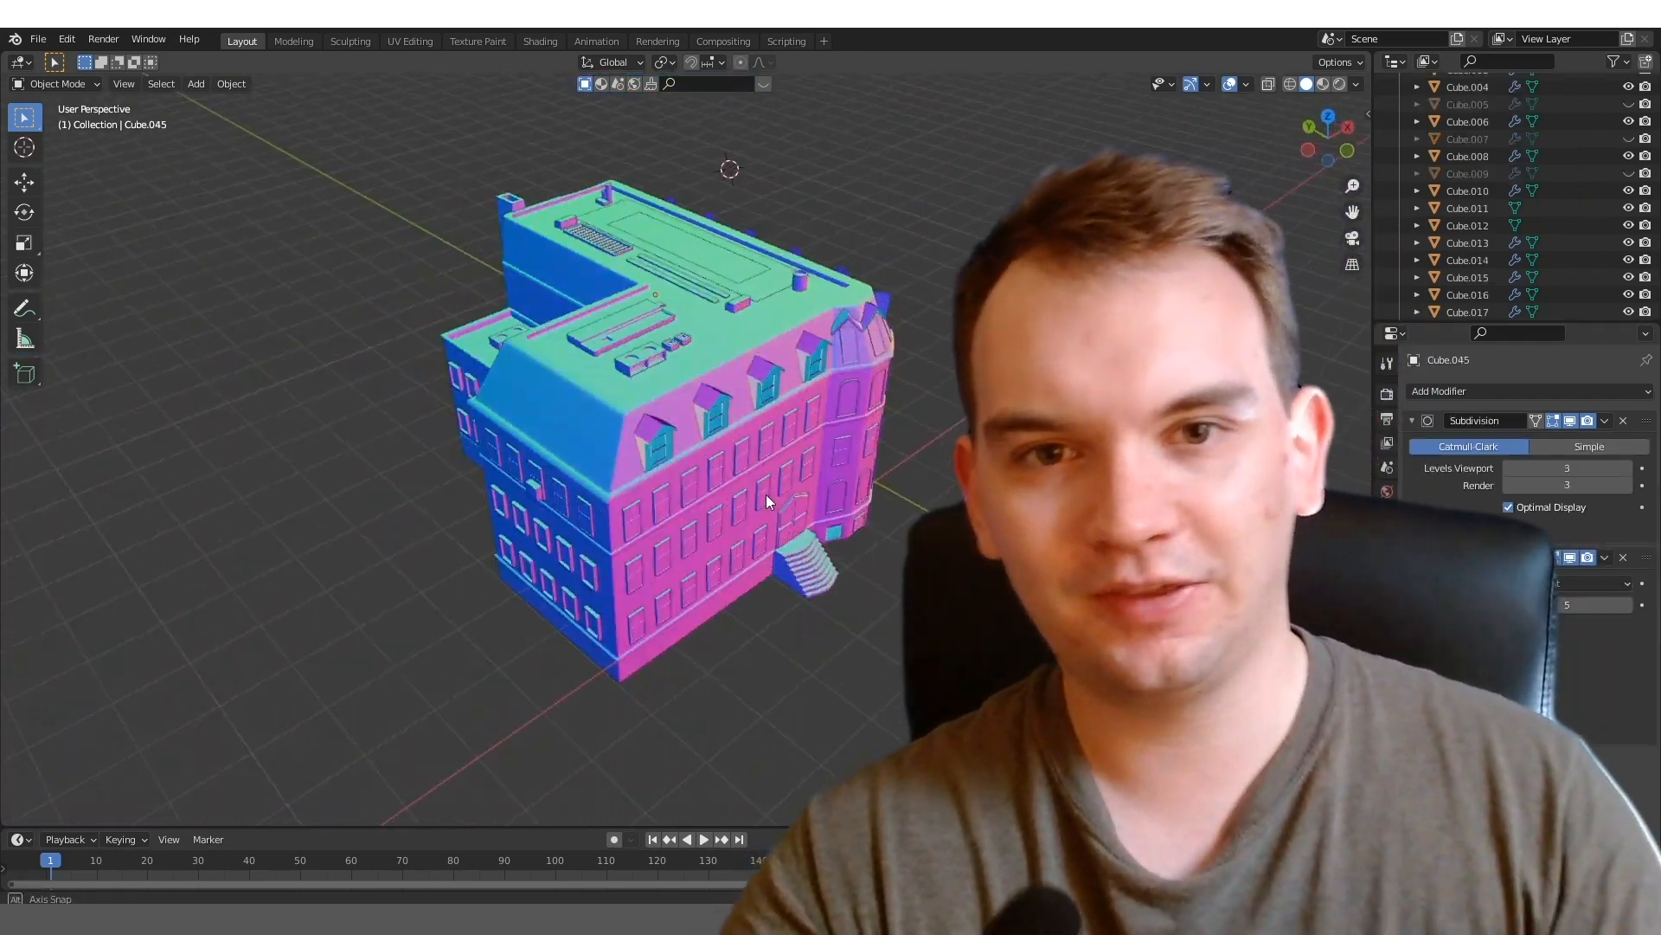
{"action": "mouse_move", "coordinate": [766, 495]}
{"action": "middle_mouse_down"}
{"action": "mouse_move", "coordinate": [593, 471]}
{"action": "mouse_move", "coordinate": [518, 434]}
{"action": "mouse_move", "coordinate": [736, 428]}
{"action": "mouse_move", "coordinate": [870, 486]}
{"action": "mouse_move", "coordinate": [730, 478]}
{"action": "mouse_move", "coordinate": [819, 455]}
{"action": "mouse_move", "coordinate": [980, 467]}
{"action": "mouse_move", "coordinate": [909, 460]}
{"action": "mouse_move", "coordinate": [908, 363]}
{"action": "mouse_move", "coordinate": [922, 493]}
{"action": "middle_mouse_up"}
{"action": "scroll", "coordinate": [841, 482], "scroll_direction": "up", "scroll_amount": 5}
{"action": "scroll", "coordinate": [841, 482], "scroll_direction": "down", "scroll_amount": 2}
{"action": "scroll", "coordinate": [922, 494], "scroll_direction": "up", "scroll_amount": 4}
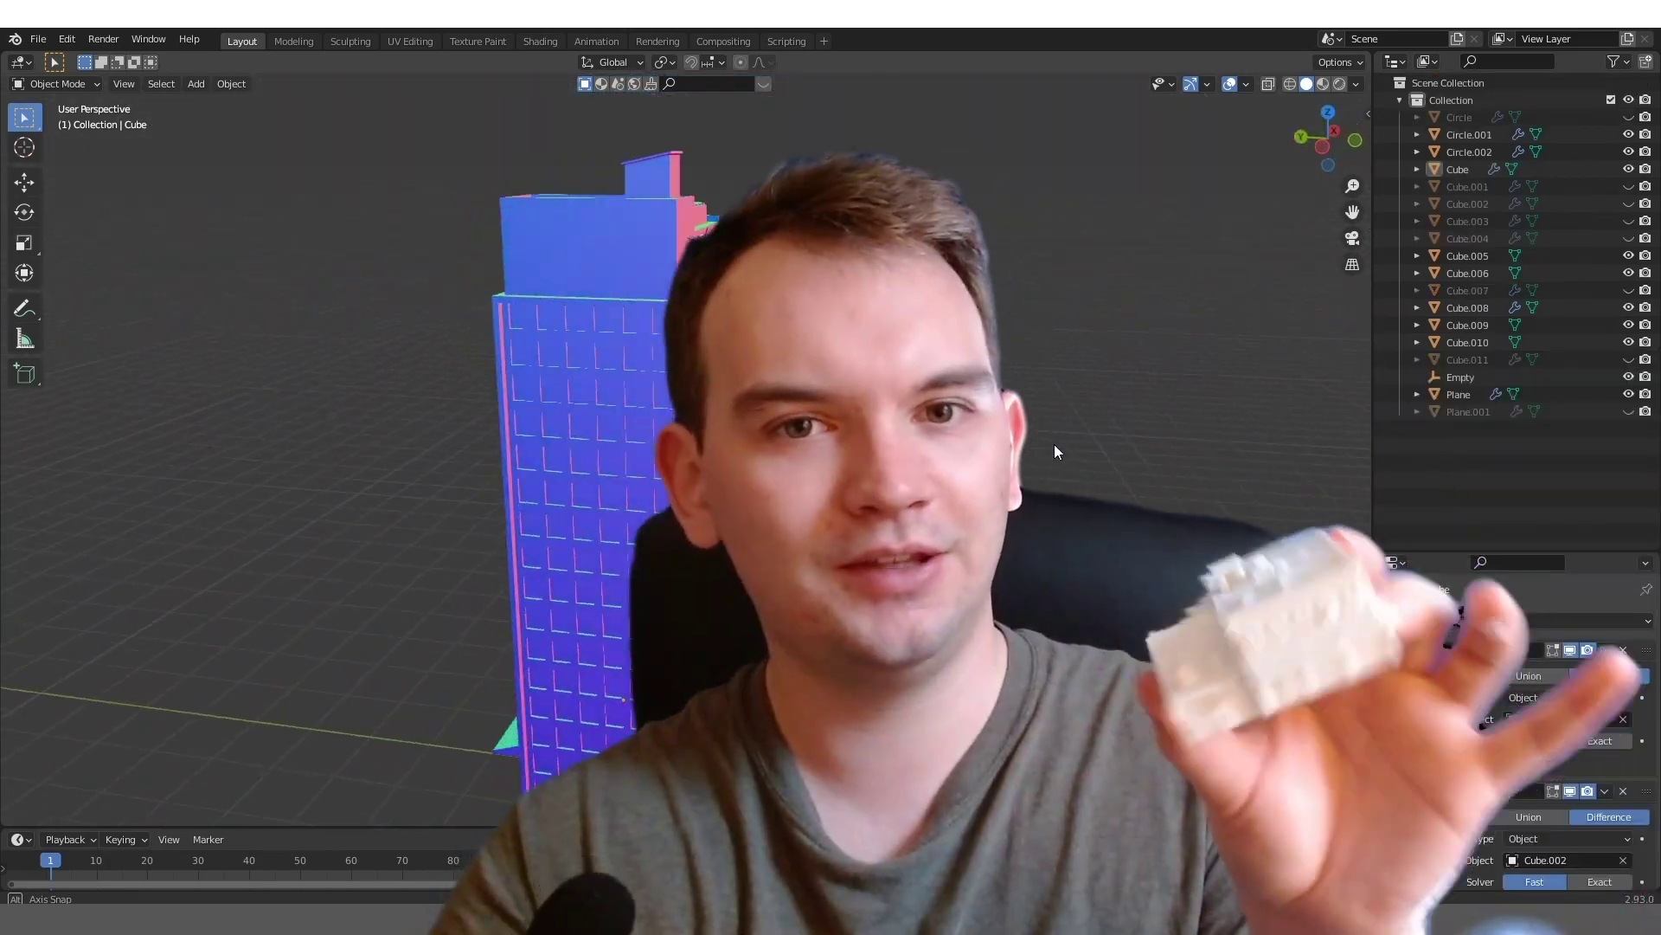
{"action": "middle_click_drag", "start_coordinate": [1054, 444], "coordinate": [1187, 450]}
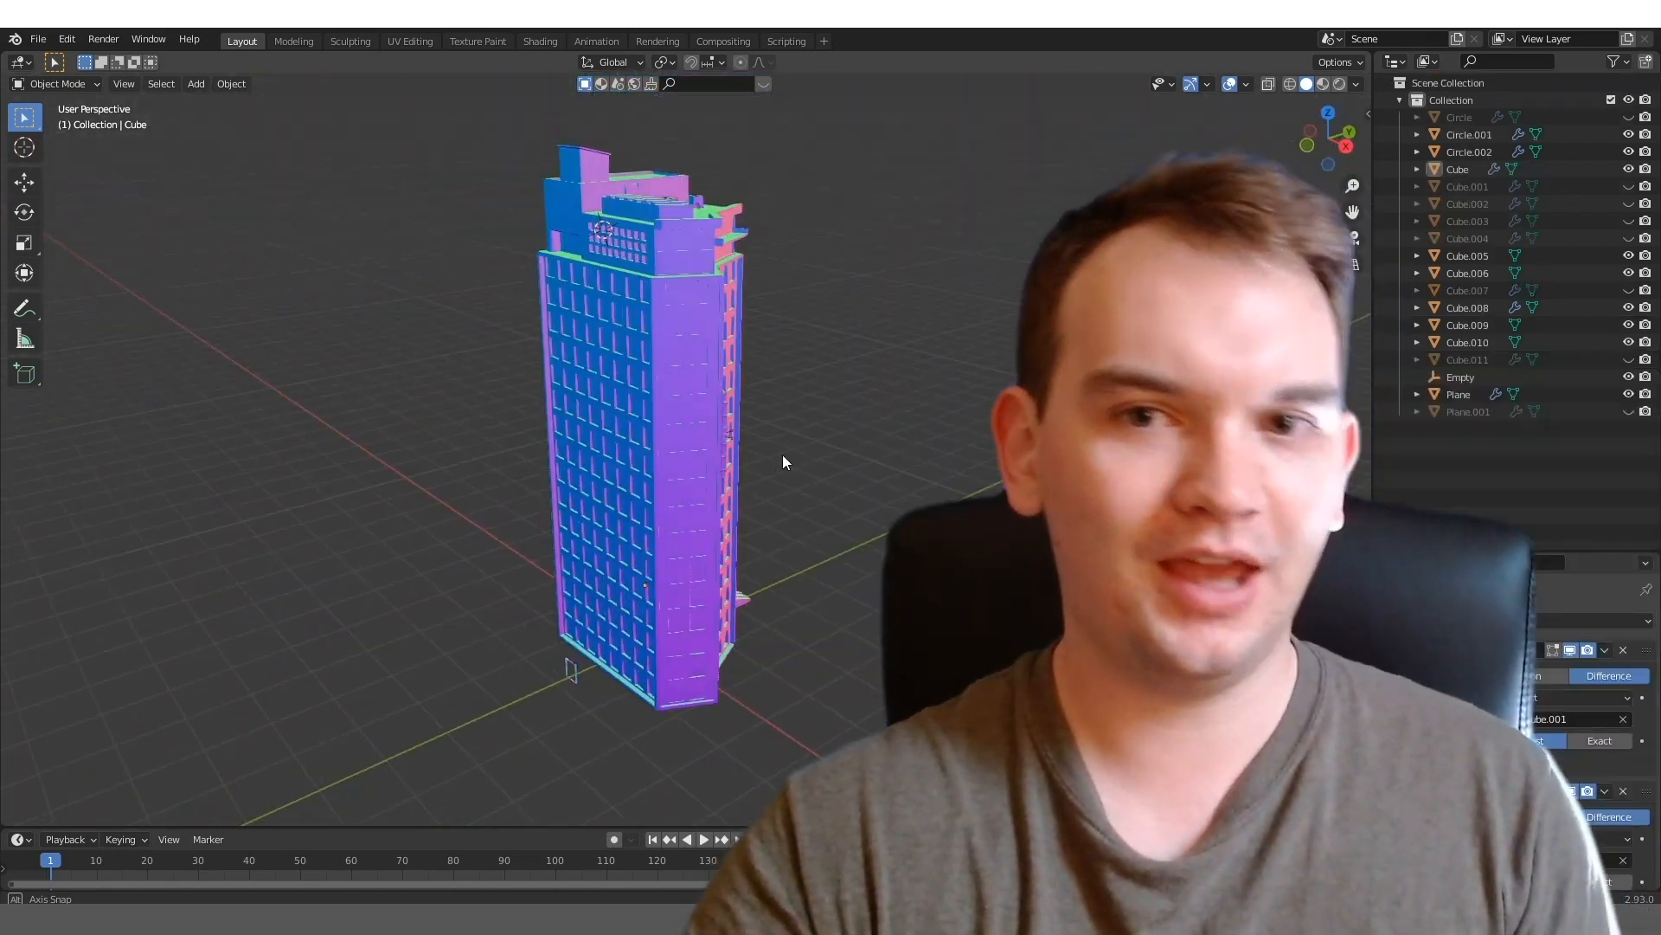
Orbit around the tower from low and close angles, then around the Boolean-cut building
{"action": "mouse_move", "coordinate": [782, 462]}
{"action": "middle_mouse_down"}
{"action": "mouse_move", "coordinate": [929, 449]}
{"action": "mouse_move", "coordinate": [778, 428]}
{"action": "mouse_move", "coordinate": [312, 418]}
{"action": "mouse_move", "coordinate": [486, 328]}
{"action": "mouse_move", "coordinate": [181, 313]}
{"action": "mouse_move", "coordinate": [779, 337]}
{"action": "mouse_move", "coordinate": [1139, 374]}
{"action": "mouse_move", "coordinate": [1108, 375]}
{"action": "middle_mouse_up"}
{"action": "scroll", "coordinate": [182, 312], "scroll_direction": "up", "scroll_amount": 3}
{"action": "scroll", "coordinate": [182, 313], "scroll_direction": "up", "scroll_amount": 5}
{"action": "scroll", "coordinate": [182, 313], "scroll_direction": "up", "scroll_amount": 4}
{"action": "scroll", "coordinate": [779, 339], "scroll_direction": "down", "scroll_amount": 5}
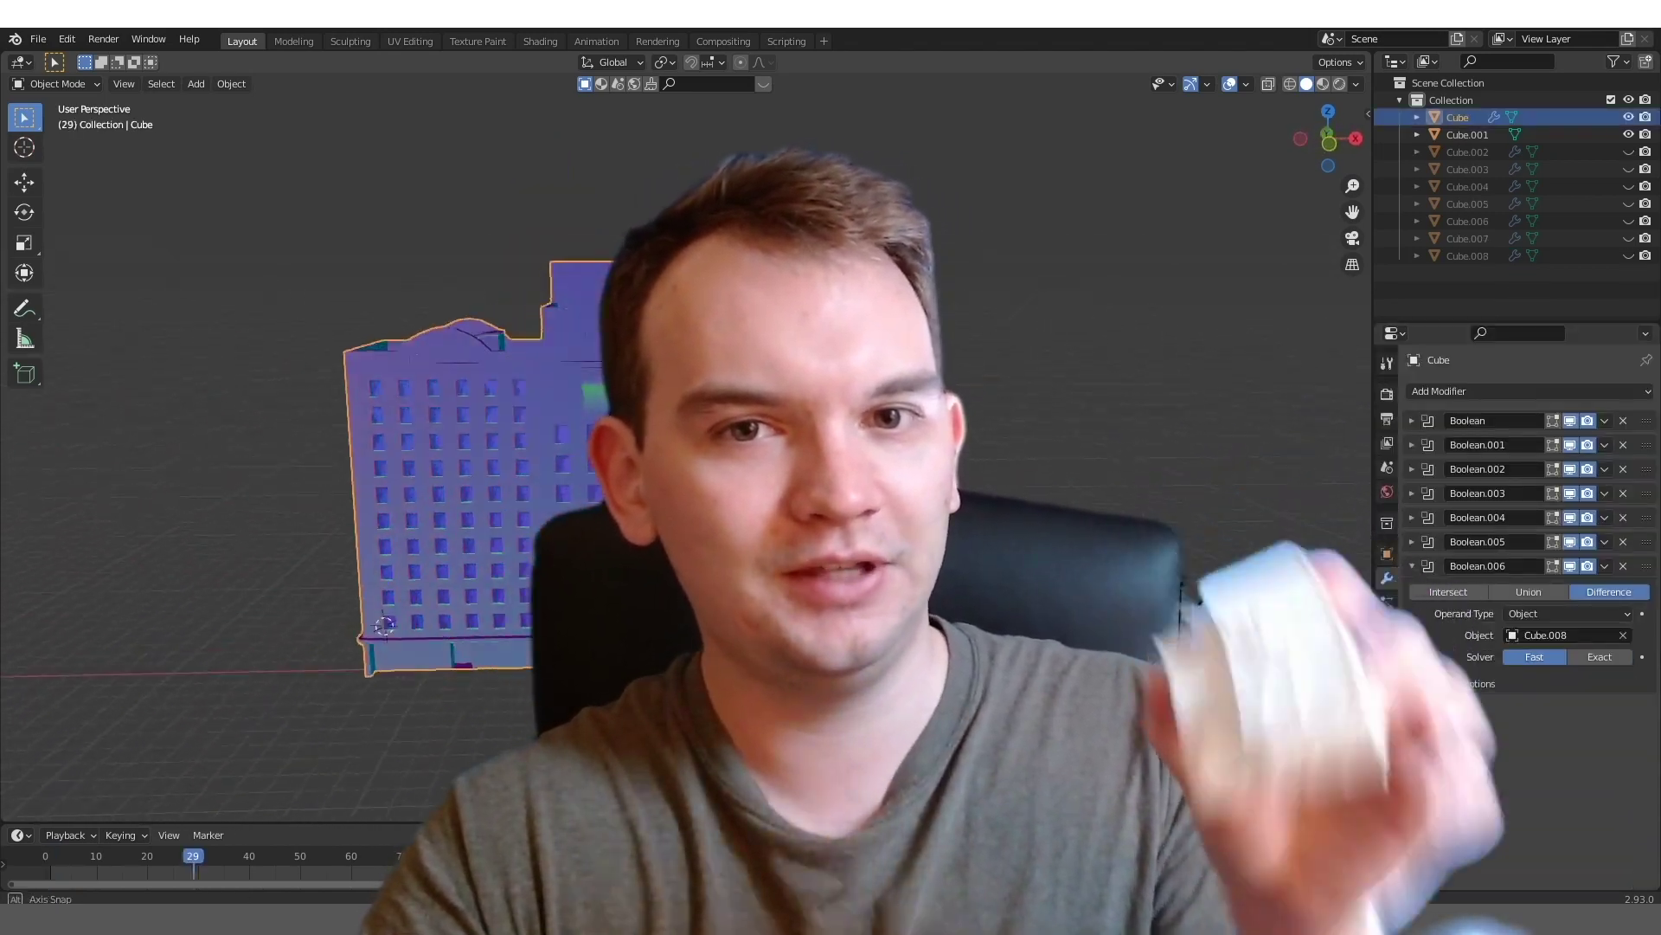
{"action": "middle_click_drag", "start_coordinate": [909, 363], "coordinate": [1049, 371]}
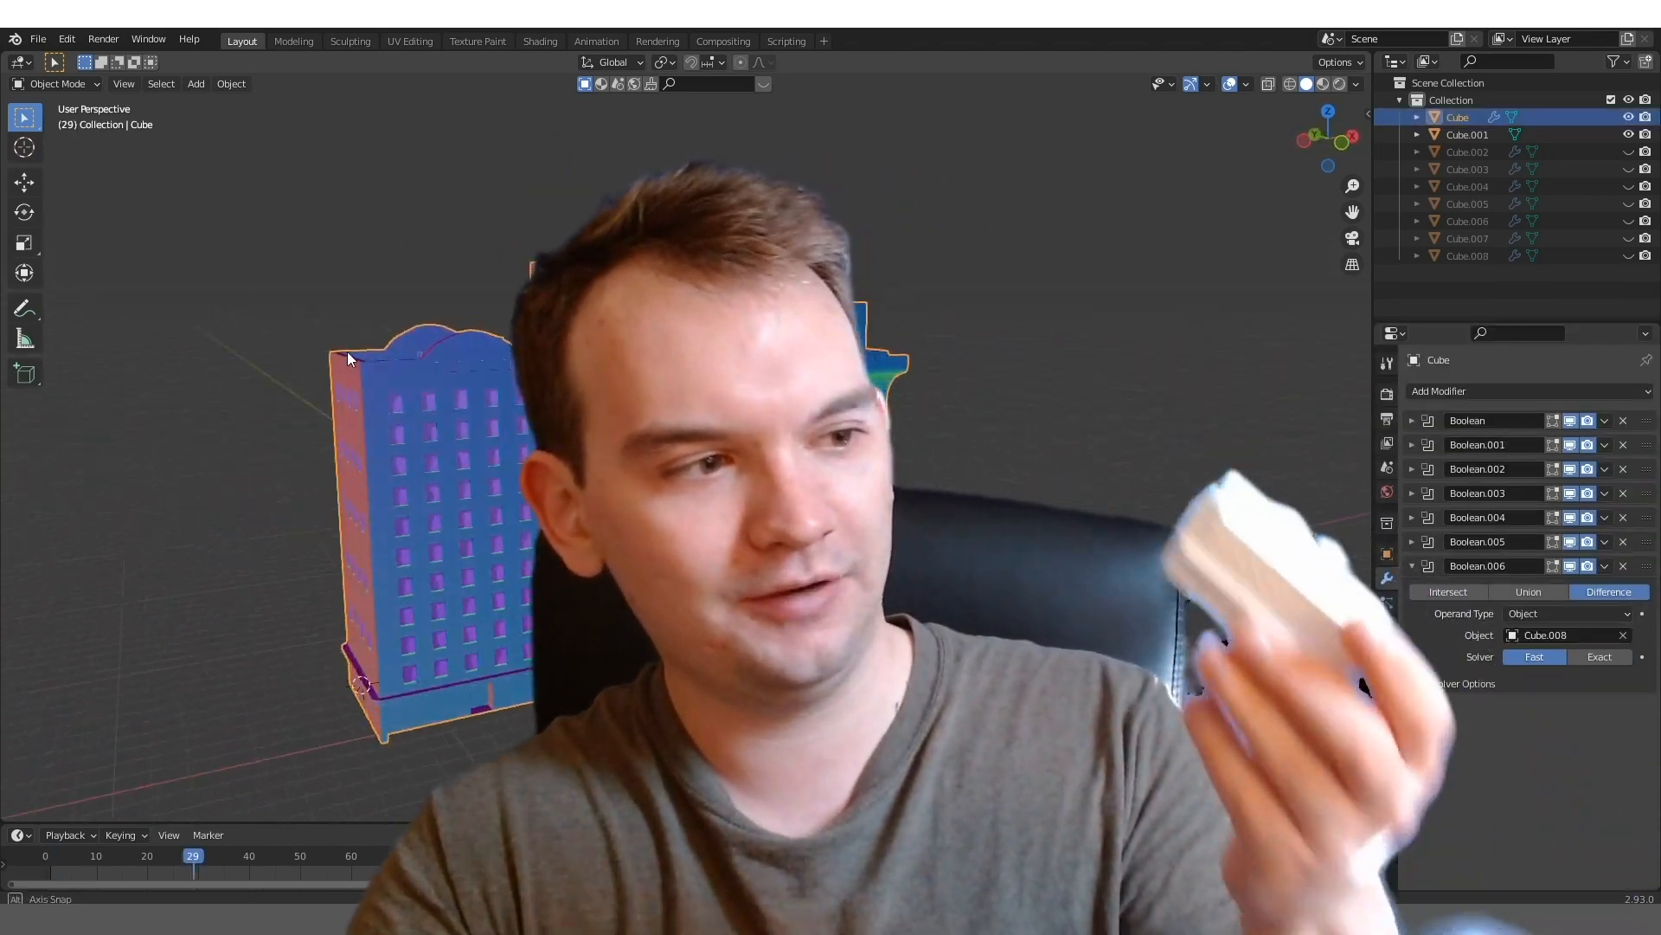
{"action": "scroll", "coordinate": [546, 325], "scroll_direction": "up", "scroll_amount": 3}
{"action": "scroll", "coordinate": [547, 326], "scroll_direction": "up", "scroll_amount": 2}
{"action": "mouse_move", "coordinate": [546, 326]}
{"action": "middle_mouse_down"}
{"action": "mouse_move", "coordinate": [424, 316]}
{"action": "mouse_move", "coordinate": [676, 331]}
{"action": "middle_mouse_up"}
{"action": "scroll", "coordinate": [546, 327], "scroll_direction": "up", "scroll_amount": 3}
{"action": "scroll", "coordinate": [425, 316], "scroll_direction": "down", "scroll_amount": 4}
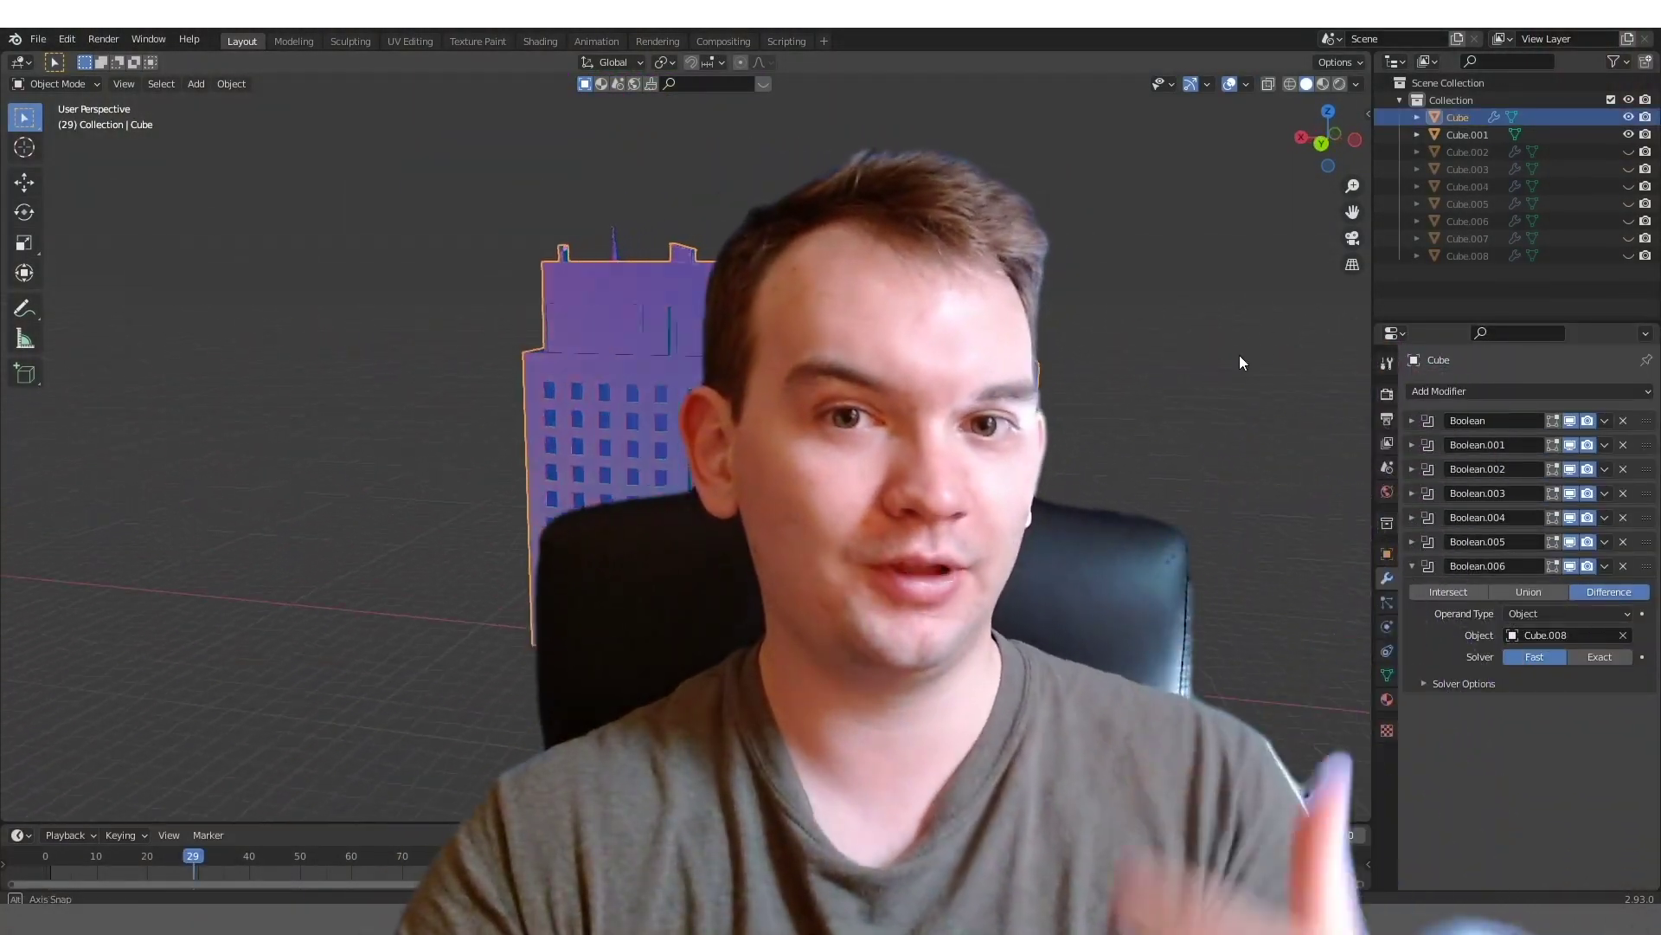
{"action": "mouse_move", "coordinate": [986, 361]}
{"action": "middle_mouse_down"}
{"action": "mouse_move", "coordinate": [56, 358]}
{"action": "mouse_move", "coordinate": [698, 333]}
{"action": "mouse_move", "coordinate": [600, 318]}
{"action": "mouse_move", "coordinate": [440, 330]}
{"action": "mouse_move", "coordinate": [685, 401]}
{"action": "middle_mouse_up"}
{"action": "scroll", "coordinate": [698, 324], "scroll_direction": "up", "scroll_amount": 3}
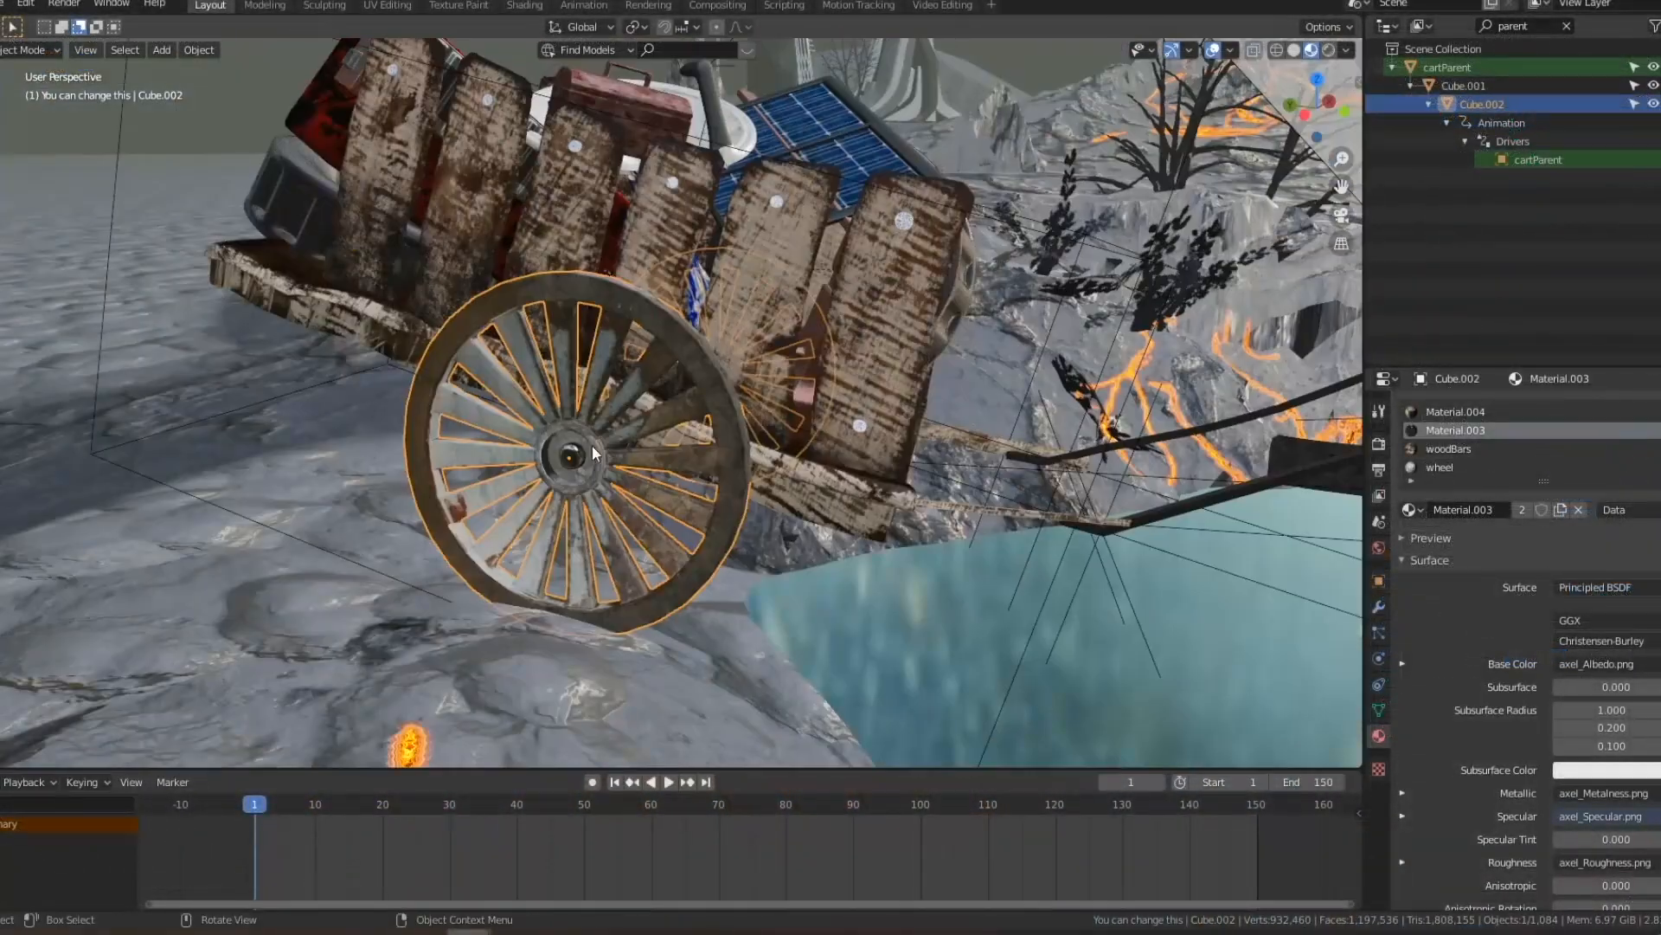
{"action": "scroll", "coordinate": [592, 445], "scroll_direction": "up", "scroll_amount": 5}
{"action": "scroll", "coordinate": [813, 316], "scroll_direction": "down", "scroll_amount": 5}
Pull the view back toward the trees and select a tree in the cart scene
{"action": "middle_click_drag", "start_coordinate": [949, 315], "coordinate": [868, 278]}
{"action": "left_click", "coordinate": [560, 378]}
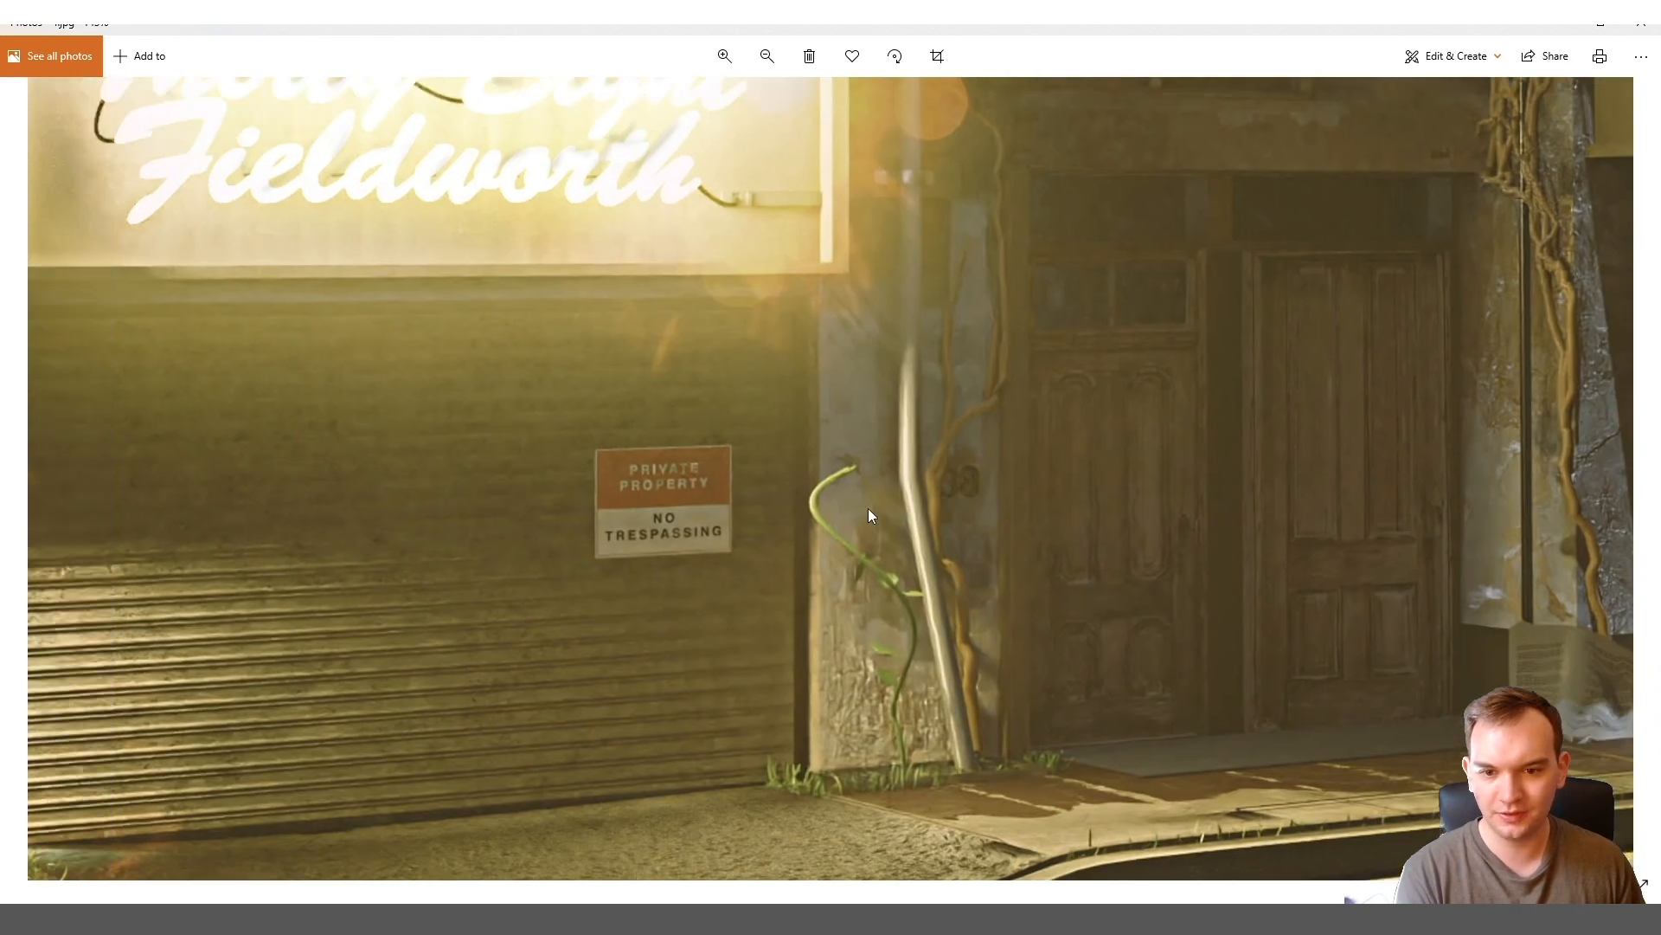
{"action": "scroll", "coordinate": [1177, 459], "scroll_direction": "down", "scroll_amount": 5}
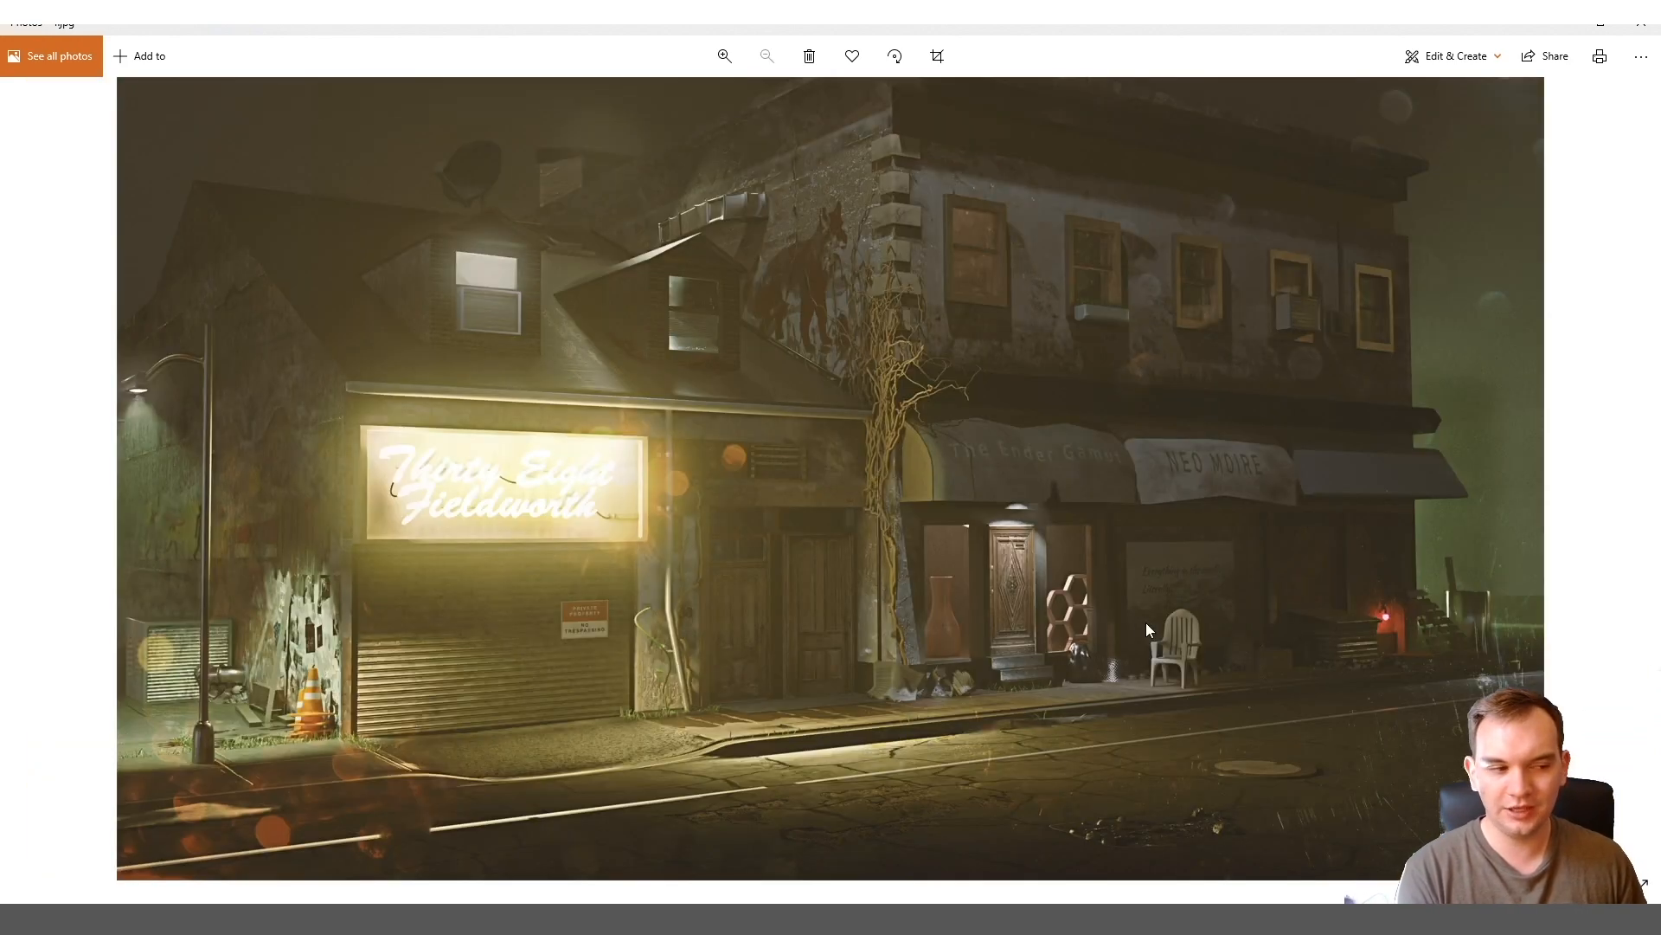
{"action": "scroll", "coordinate": [996, 360], "scroll_direction": "up", "scroll_amount": 3}
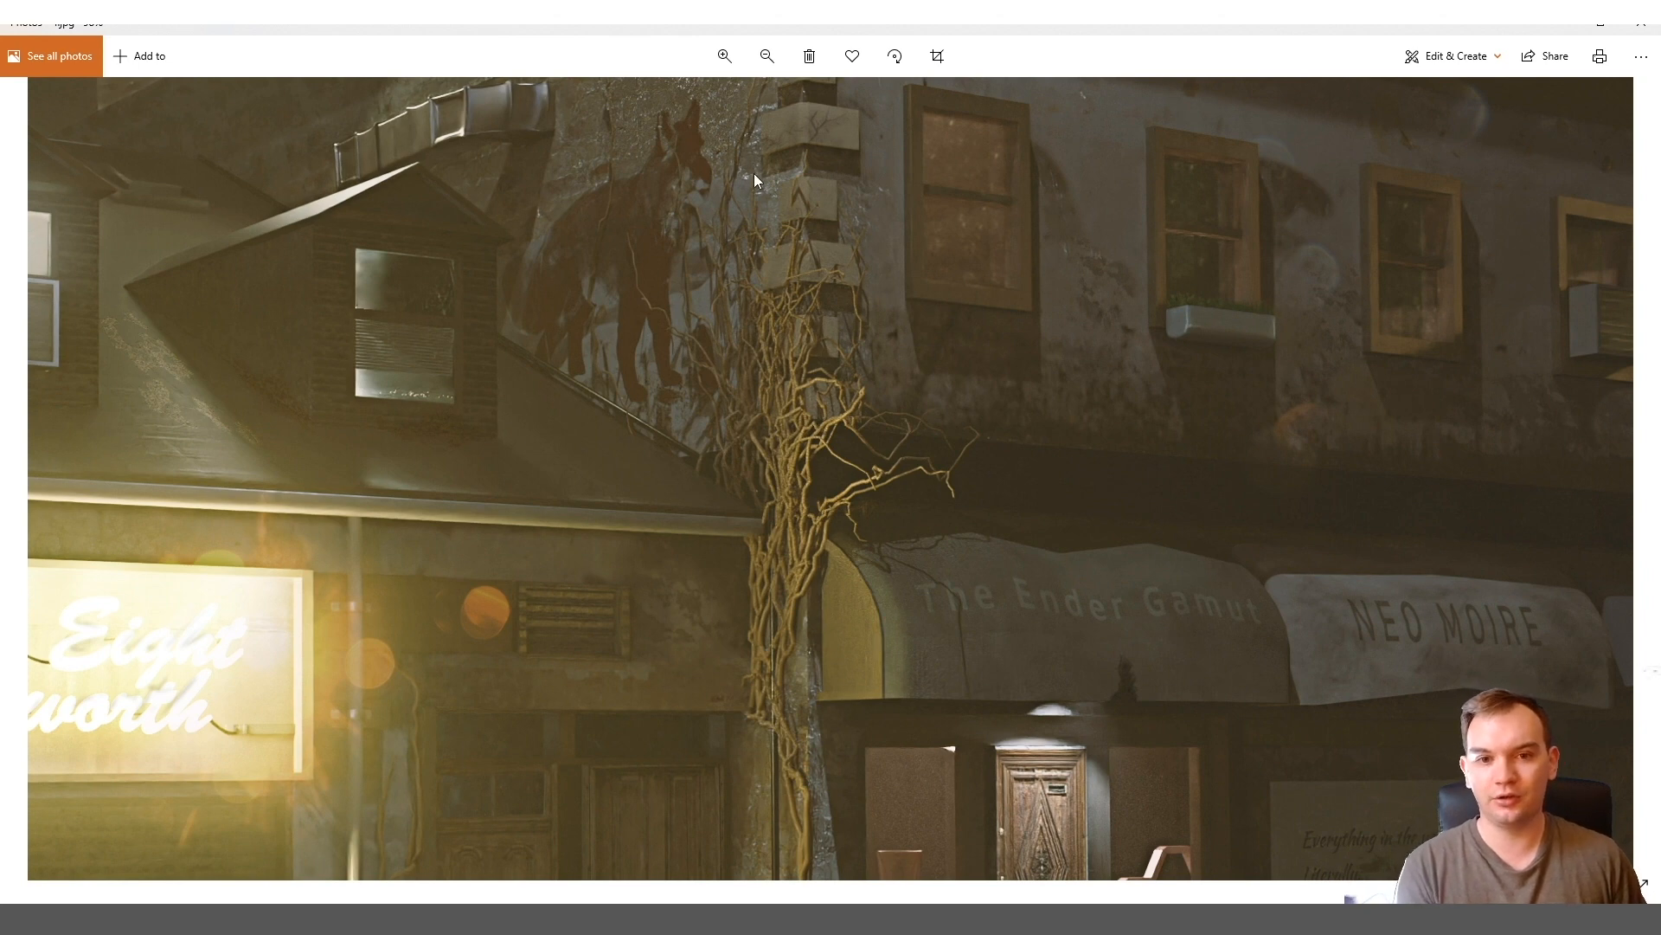
{"action": "scroll", "coordinate": [1050, 395], "scroll_direction": "down", "scroll_amount": 5}
{"action": "scroll", "coordinate": [1008, 360], "scroll_direction": "right", "scroll_amount": 2}
{"action": "scroll", "coordinate": [912, 356], "scroll_direction": "right", "scroll_amount": 2}
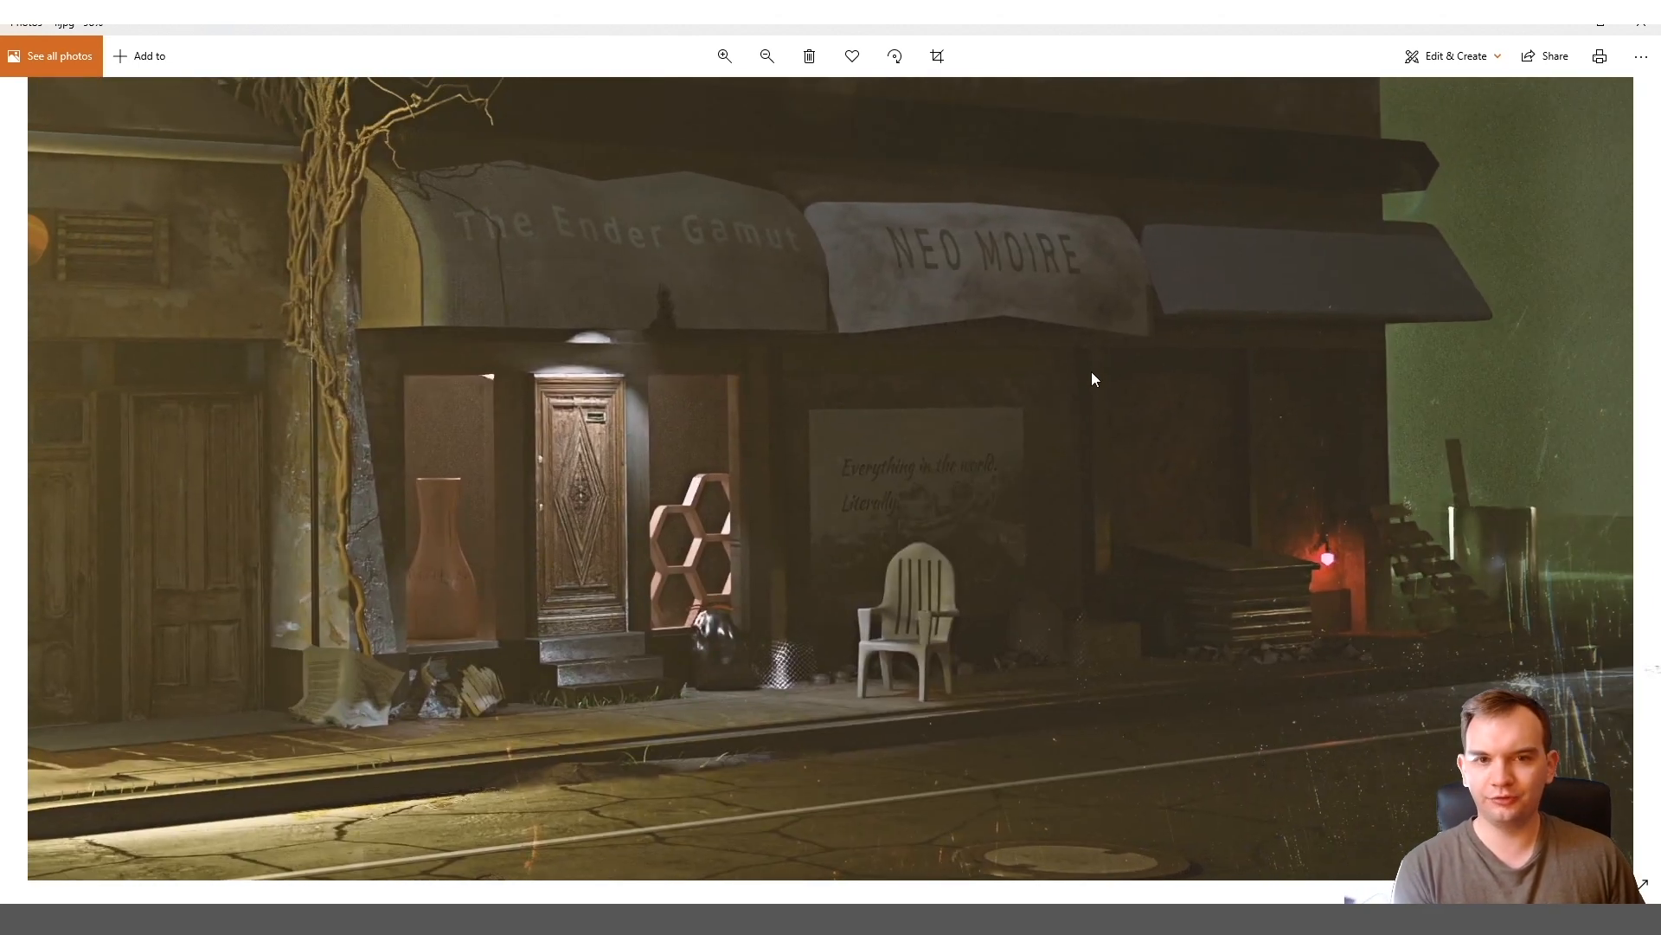
Pan across the street render: sidewalk, neon sign building, garage front, shops on the right
{"action": "left_click_drag", "start_coordinate": [740, 290], "coordinate": [1044, 403]}
{"action": "scroll", "coordinate": [1044, 404], "scroll_direction": "up", "scroll_amount": 3}
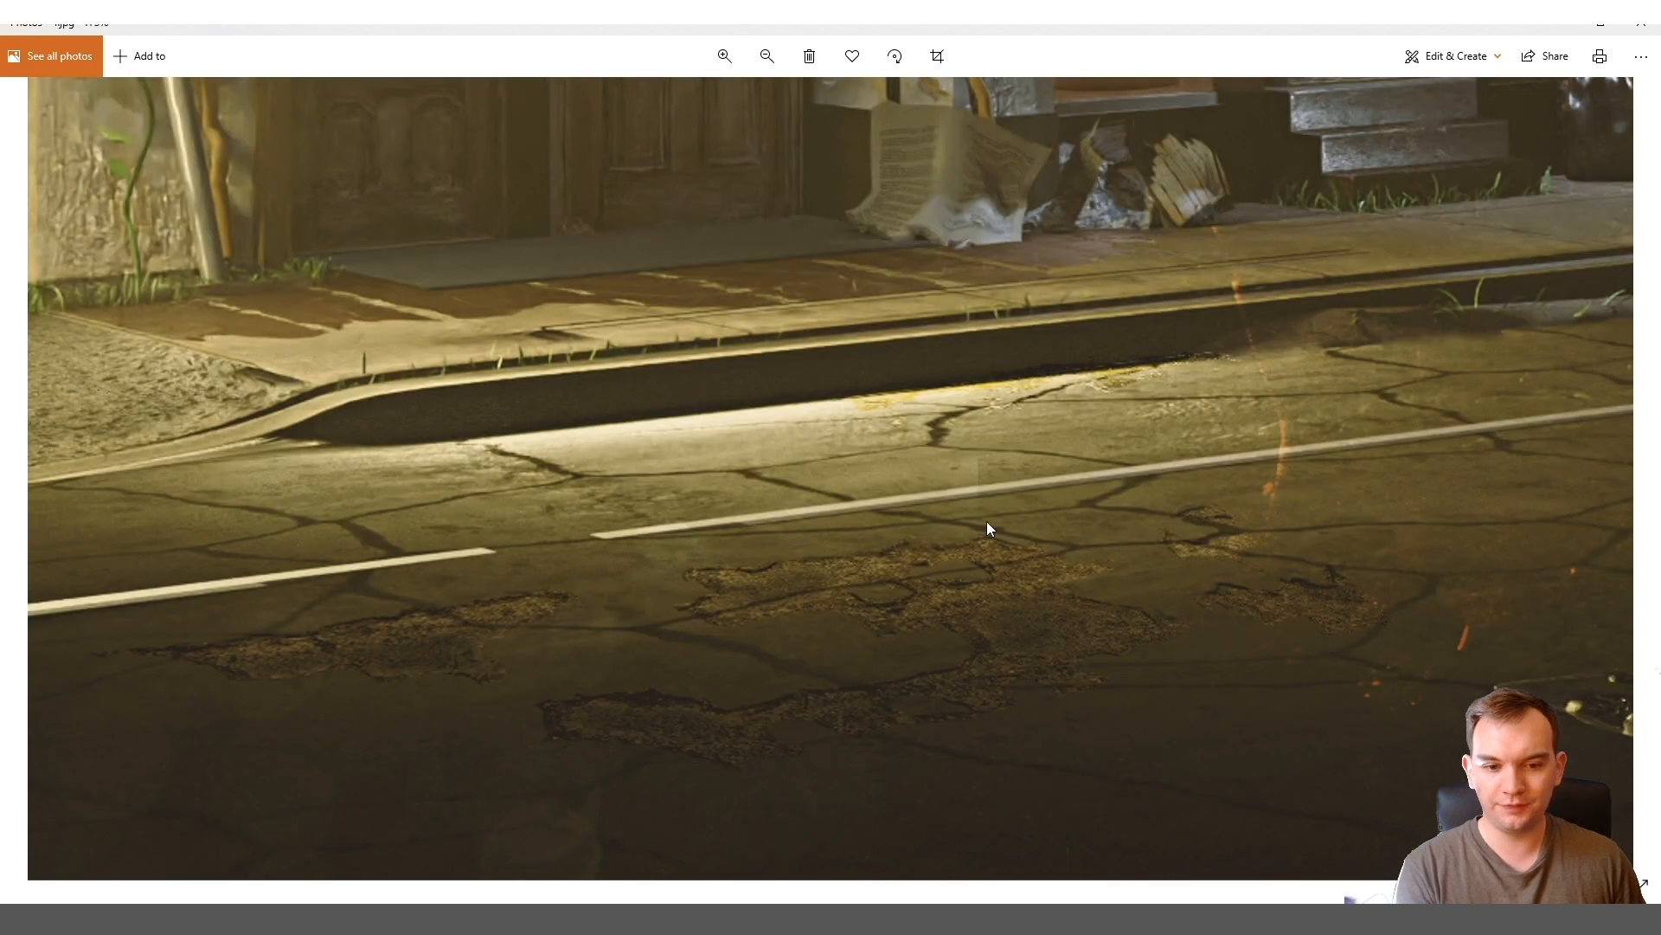
{"action": "key", "text": "Right"}
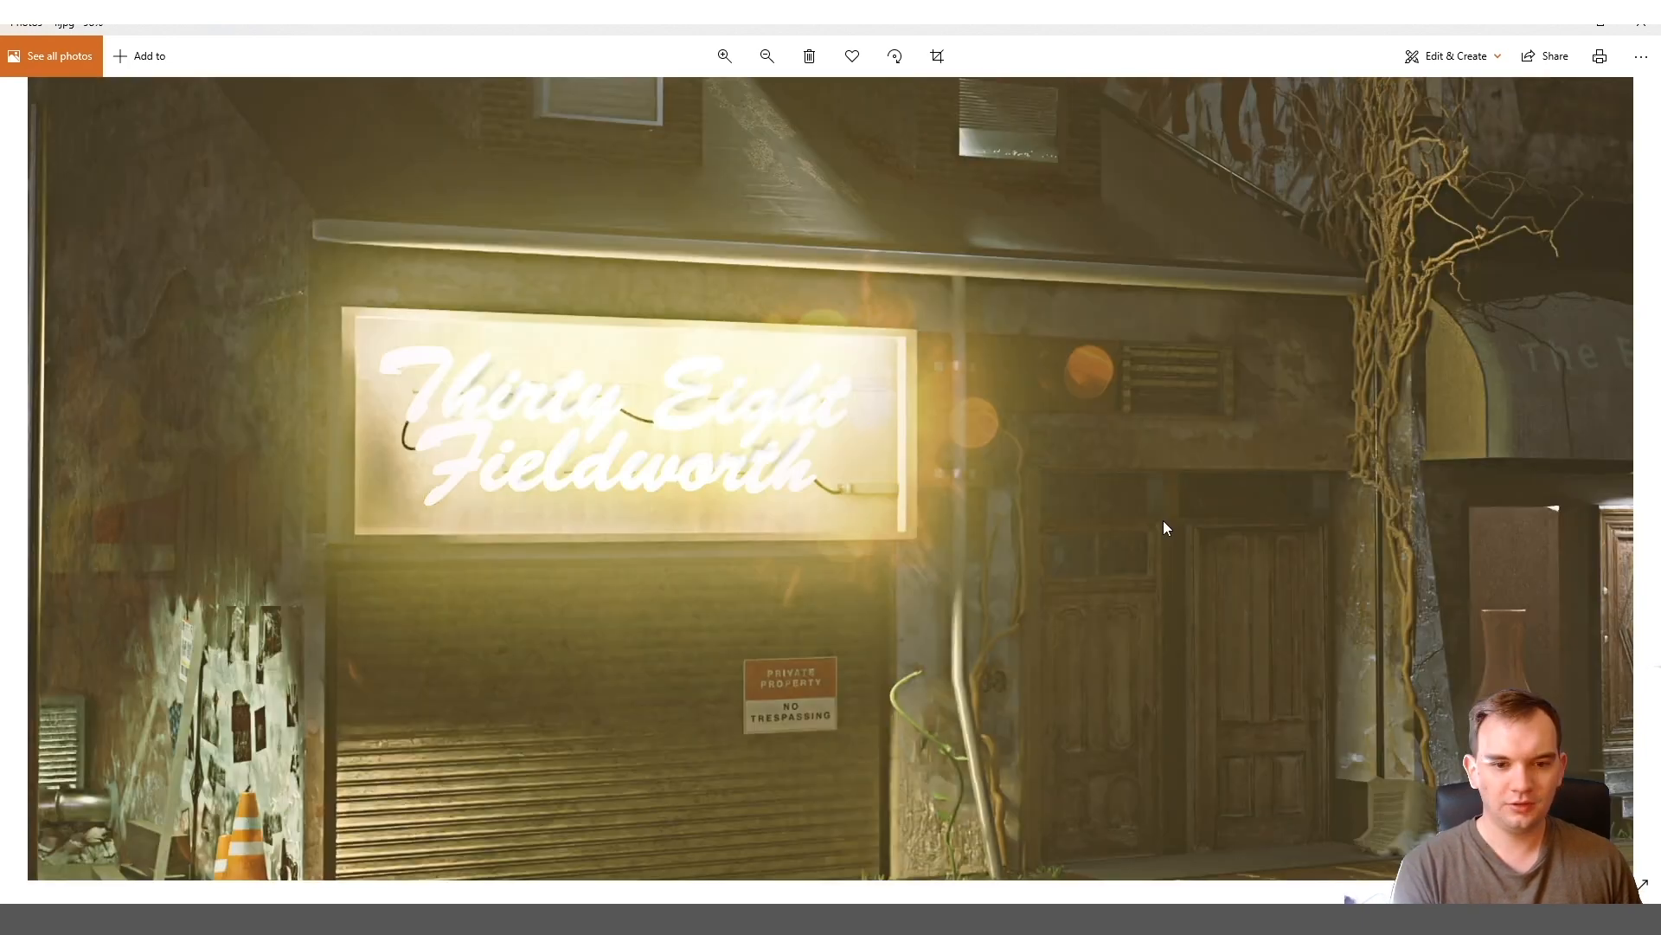
{"action": "left_click_drag", "start_coordinate": [965, 455], "coordinate": [1140, 296]}
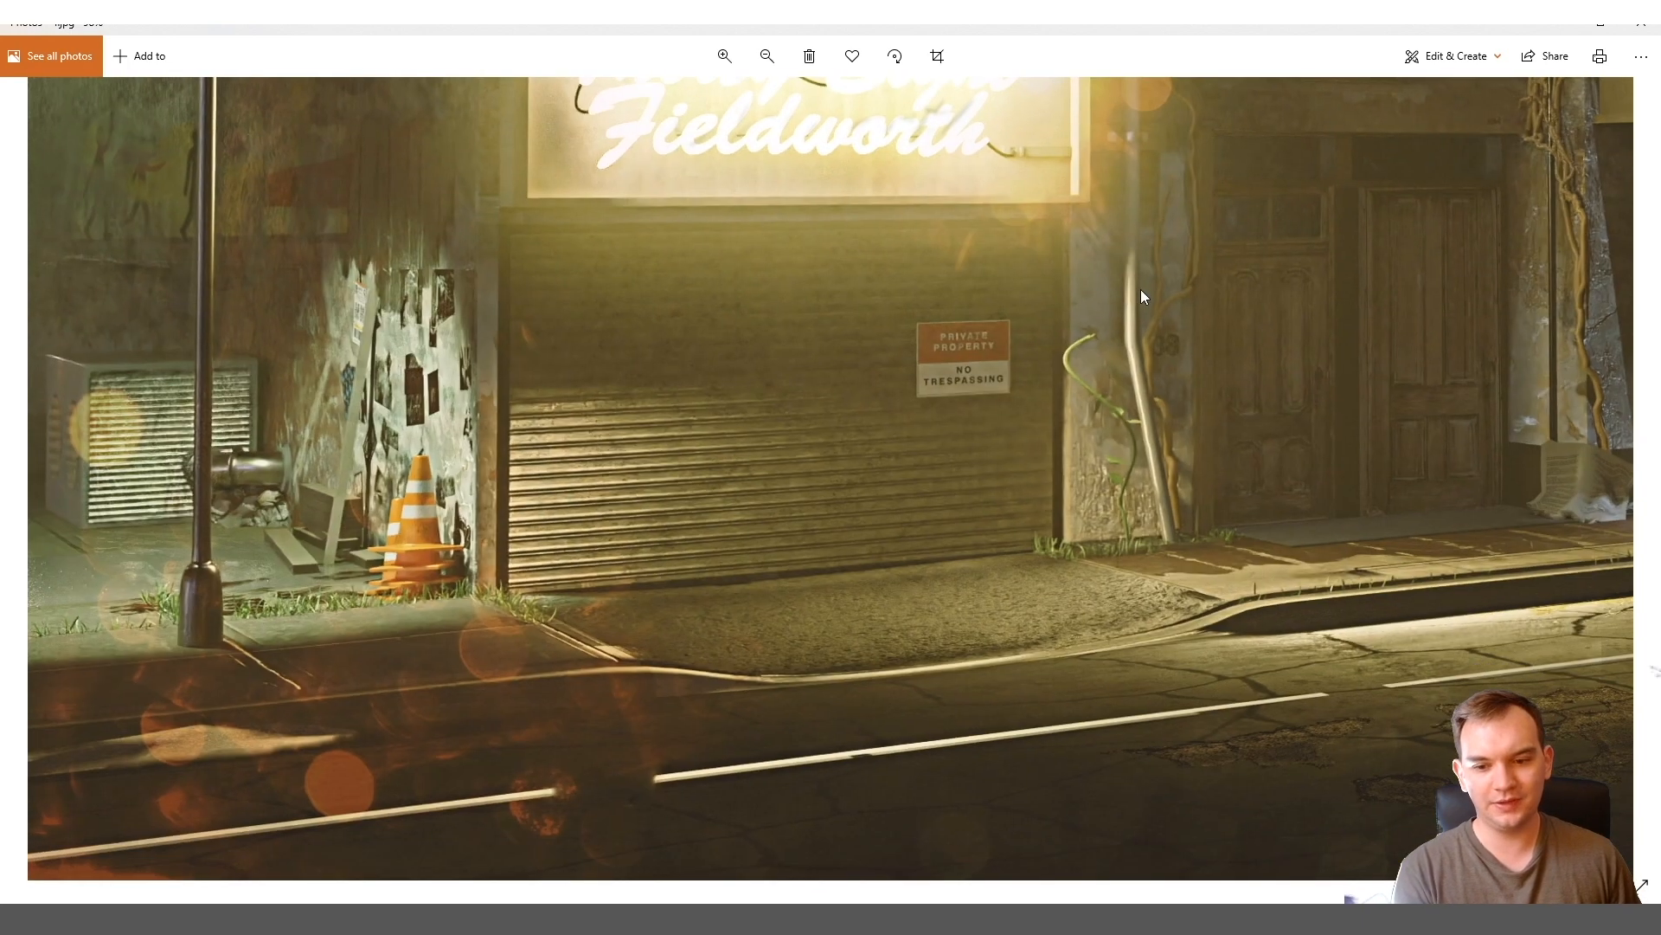
{"action": "key", "text": "Right"}
{"action": "key", "text": "Right"}
{"action": "key", "text": "Right"}
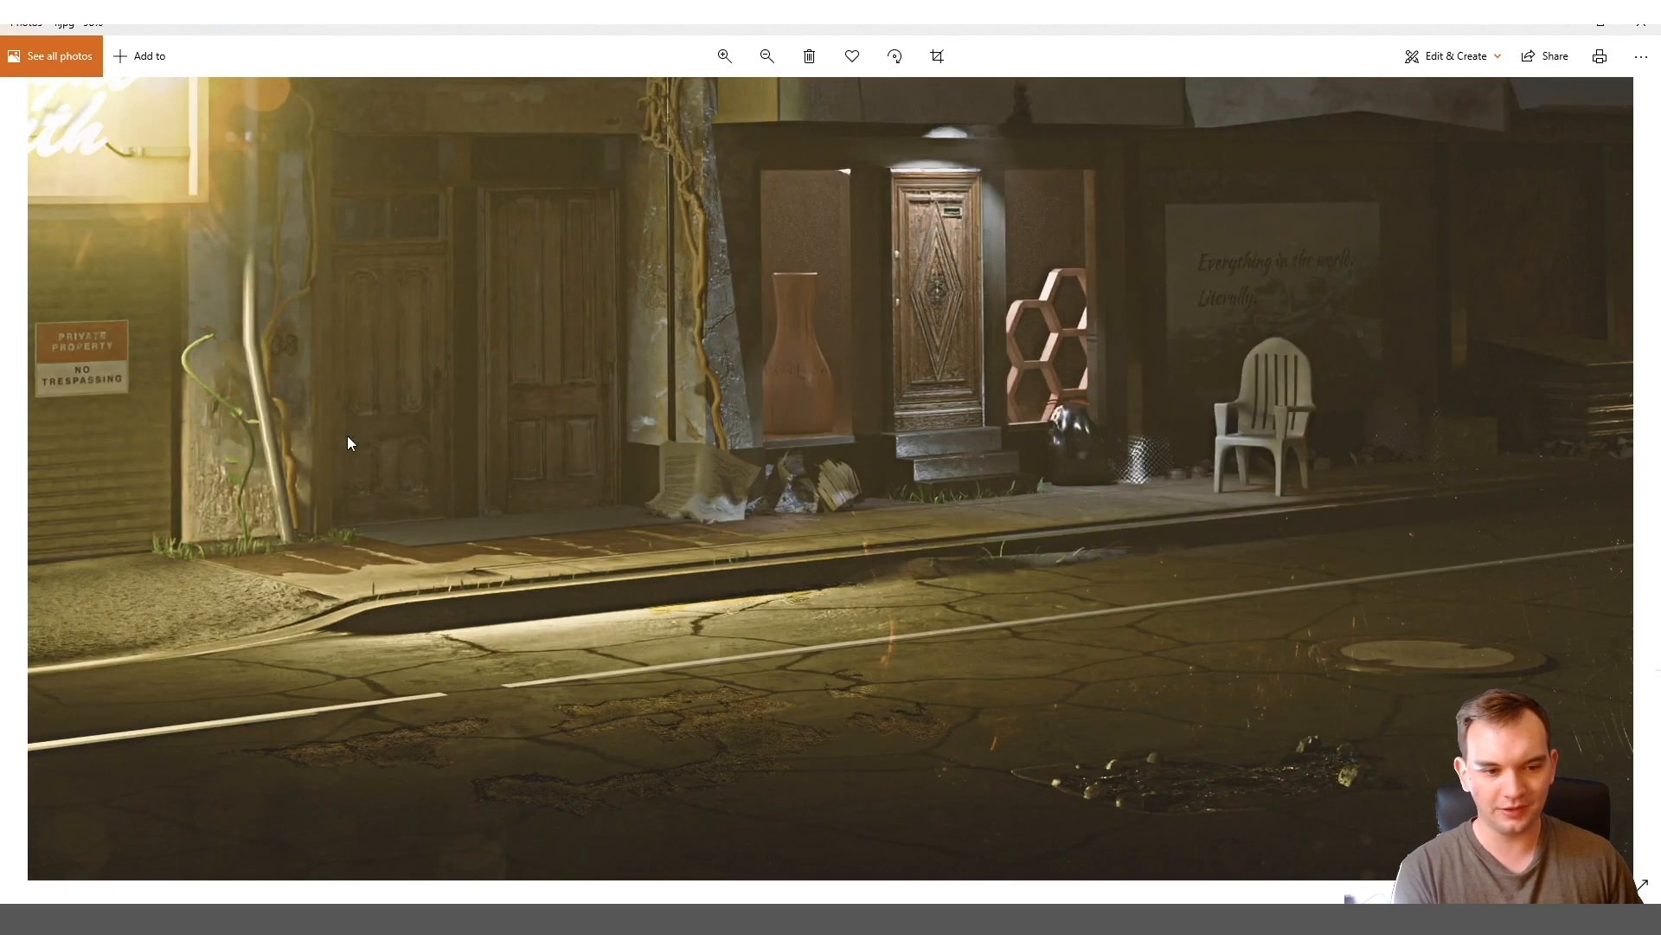
{"action": "scroll", "coordinate": [1154, 358], "scroll_direction": "down", "scroll_amount": 5}
{"action": "scroll", "coordinate": [1187, 349], "scroll_direction": "up", "scroll_amount": 5}
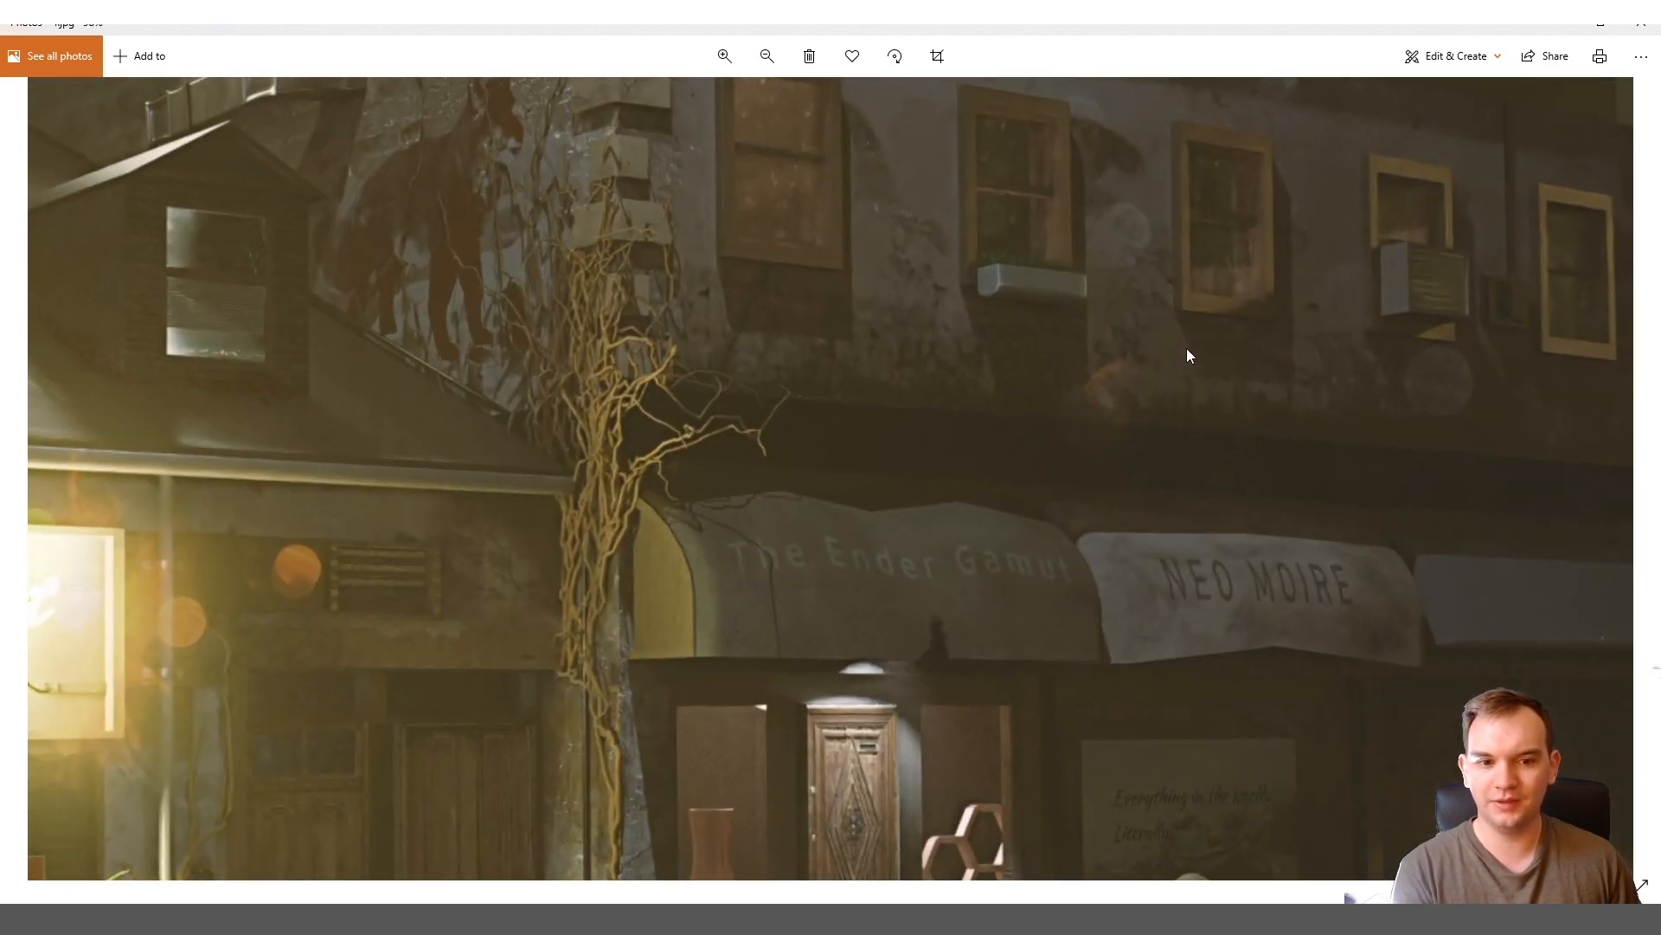
{"action": "scroll", "coordinate": [982, 464], "scroll_direction": "down", "scroll_amount": 2}
{"action": "scroll", "coordinate": [949, 557], "scroll_direction": "down", "scroll_amount": 3}
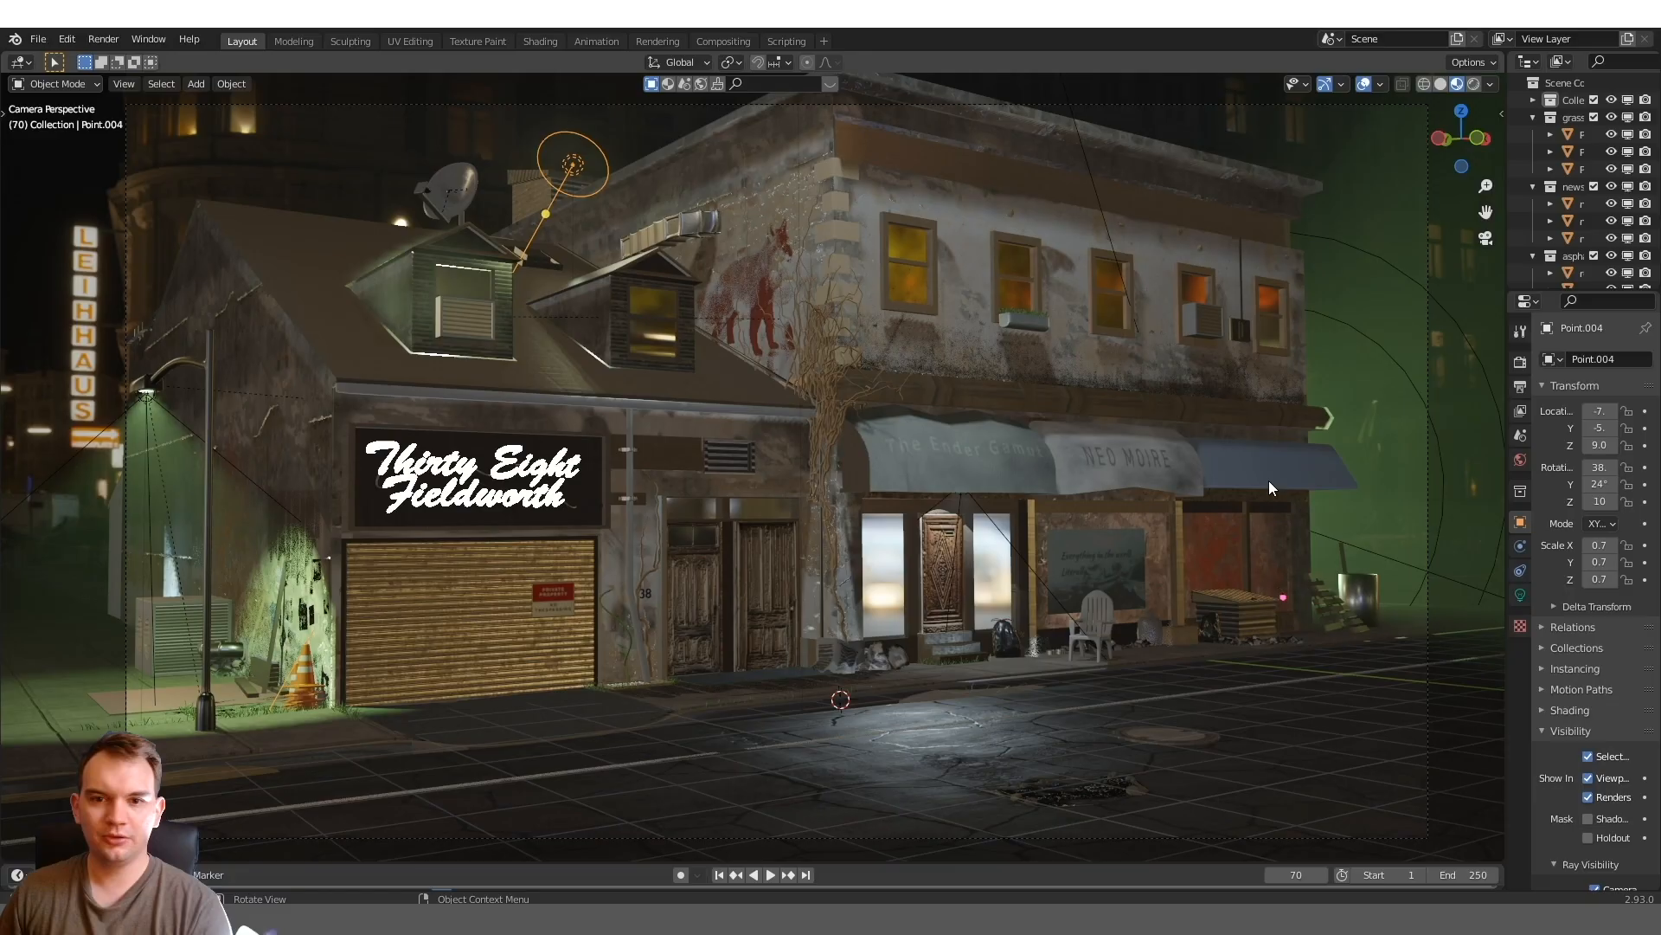
Leave the camera view, select the sign building and the large fog volume, reframing the scene
{"action": "mouse_move", "coordinate": [958, 376]}
{"action": "middle_mouse_down"}
{"action": "mouse_move", "coordinate": [999, 400]}
{"action": "mouse_move", "coordinate": [946, 419]}
{"action": "mouse_move", "coordinate": [989, 430]}
{"action": "mouse_move", "coordinate": [862, 426]}
{"action": "mouse_move", "coordinate": [1111, 485]}
{"action": "mouse_move", "coordinate": [1019, 434]}
{"action": "mouse_move", "coordinate": [960, 444]}
{"action": "middle_mouse_up"}
{"action": "scroll", "coordinate": [1111, 485], "scroll_direction": "up", "scroll_amount": 3}
{"action": "left_click", "coordinate": [1062, 493]}
{"action": "scroll", "coordinate": [1020, 436], "scroll_direction": "down", "scroll_amount": 1}
{"action": "scroll", "coordinate": [1019, 434], "scroll_direction": "down", "scroll_amount": 5}
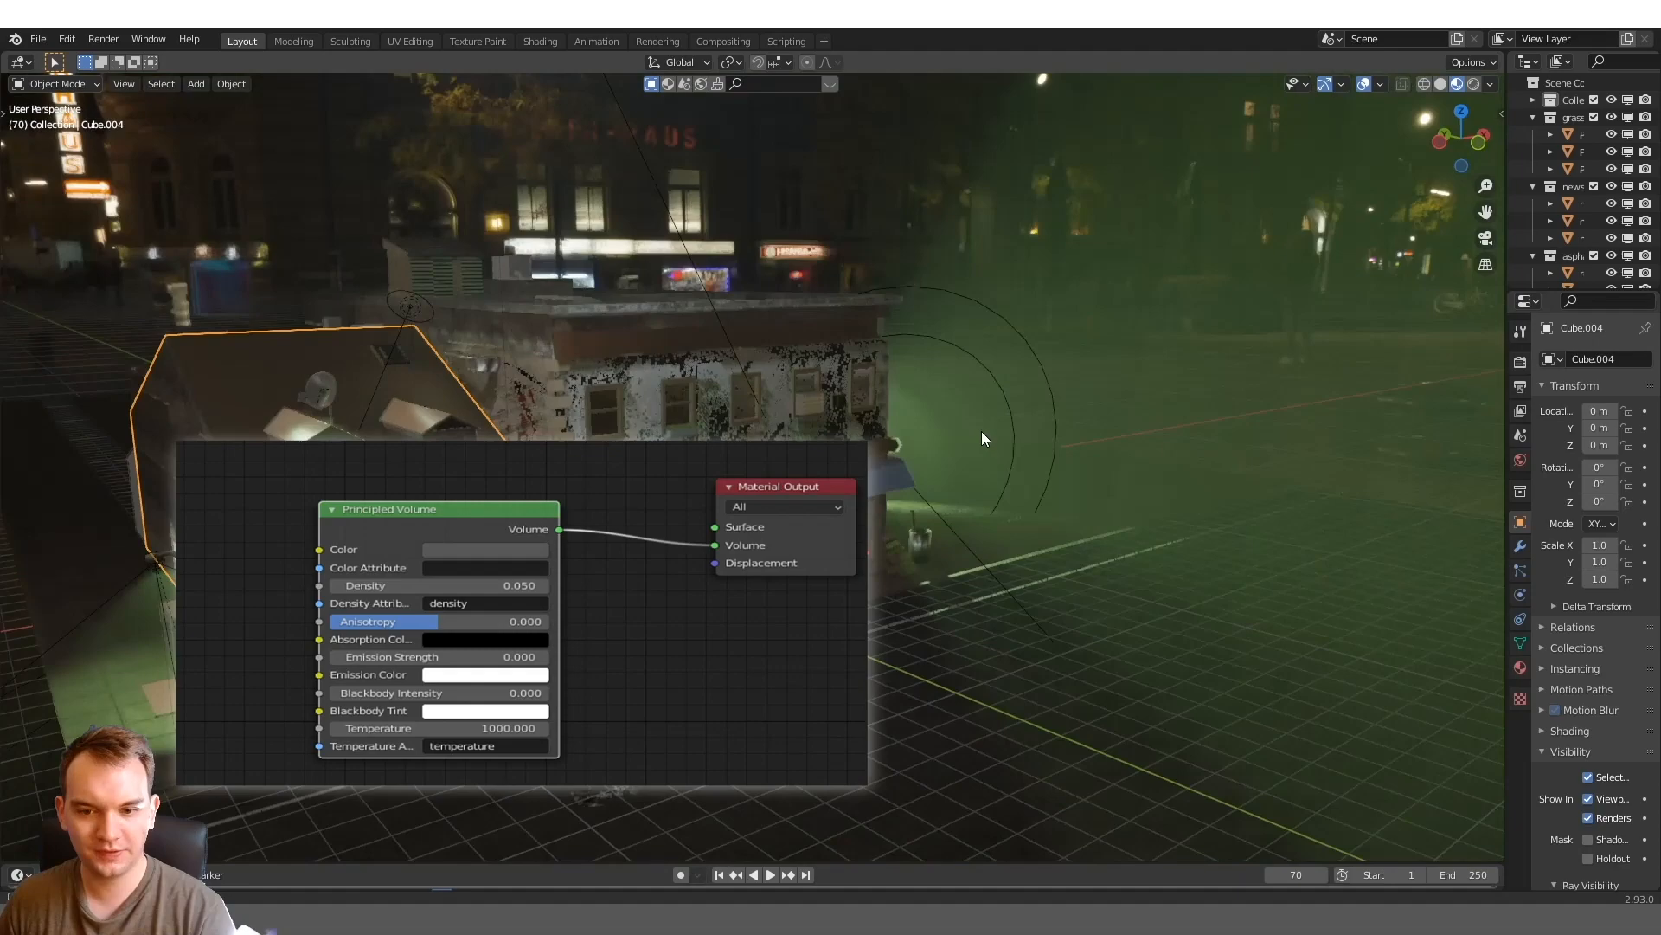
{"action": "scroll", "coordinate": [999, 415], "scroll_direction": "down", "scroll_amount": 2}
{"action": "scroll", "coordinate": [1076, 412], "scroll_direction": "down", "scroll_amount": 2}
{"action": "left_click", "coordinate": [1076, 413]}
{"action": "middle_click_drag", "start_coordinate": [958, 442], "coordinate": [904, 457]}
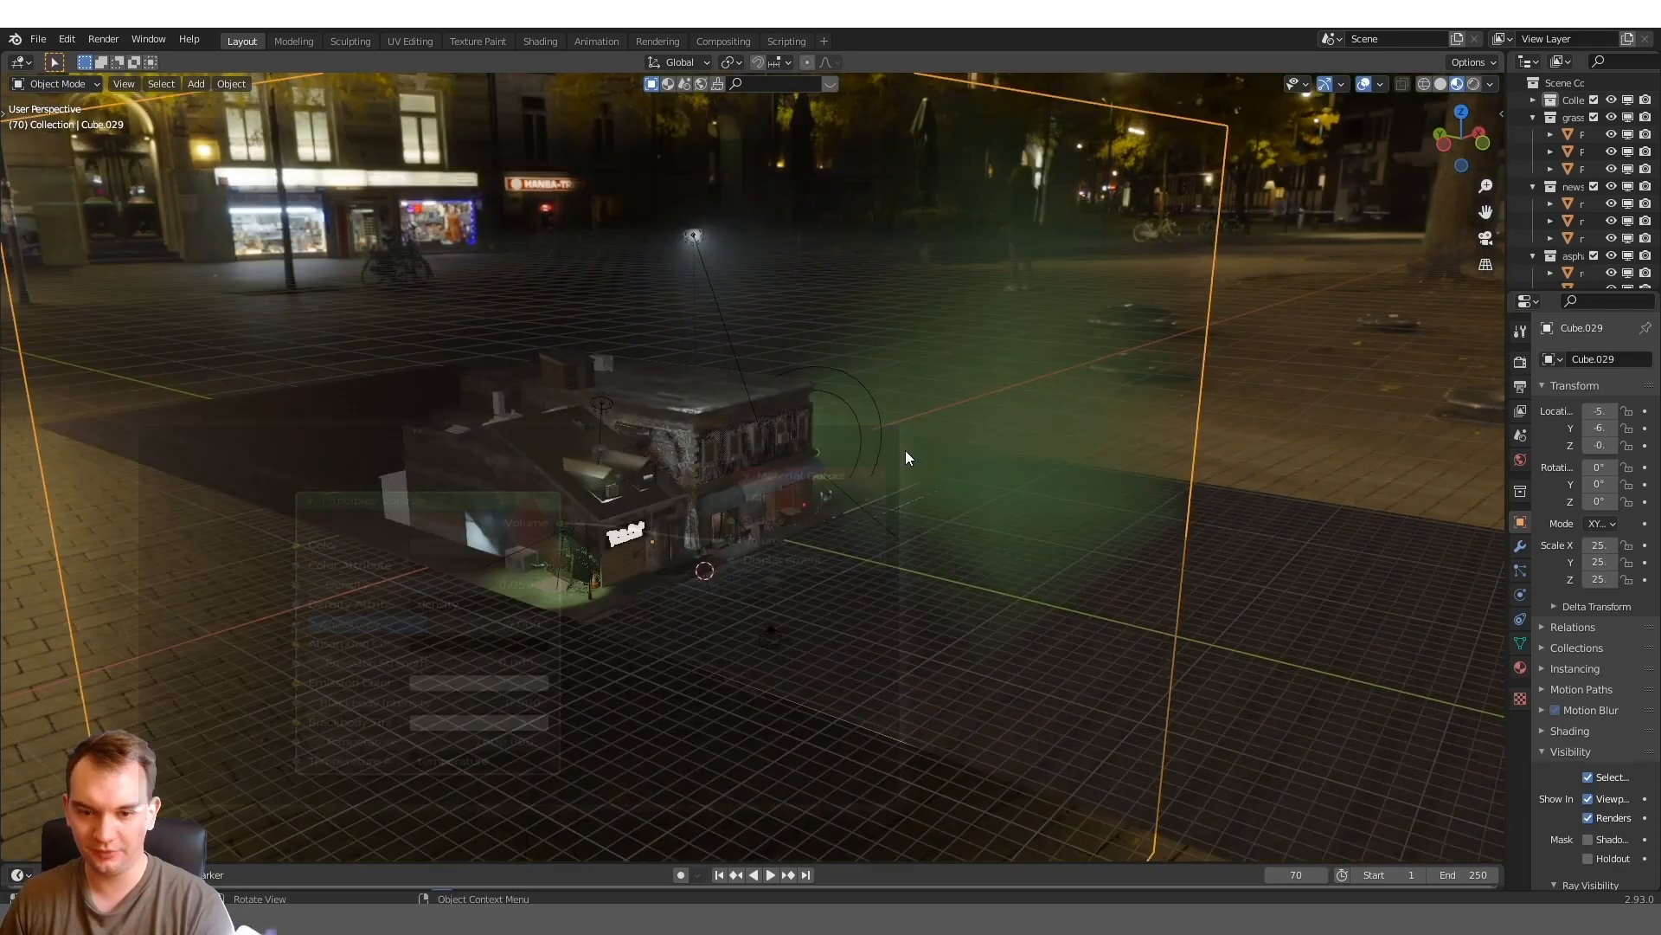
{"action": "scroll", "coordinate": [905, 451], "scroll_direction": "up", "scroll_amount": 4}
{"action": "scroll", "coordinate": [905, 449], "scroll_direction": "up", "scroll_amount": 2}
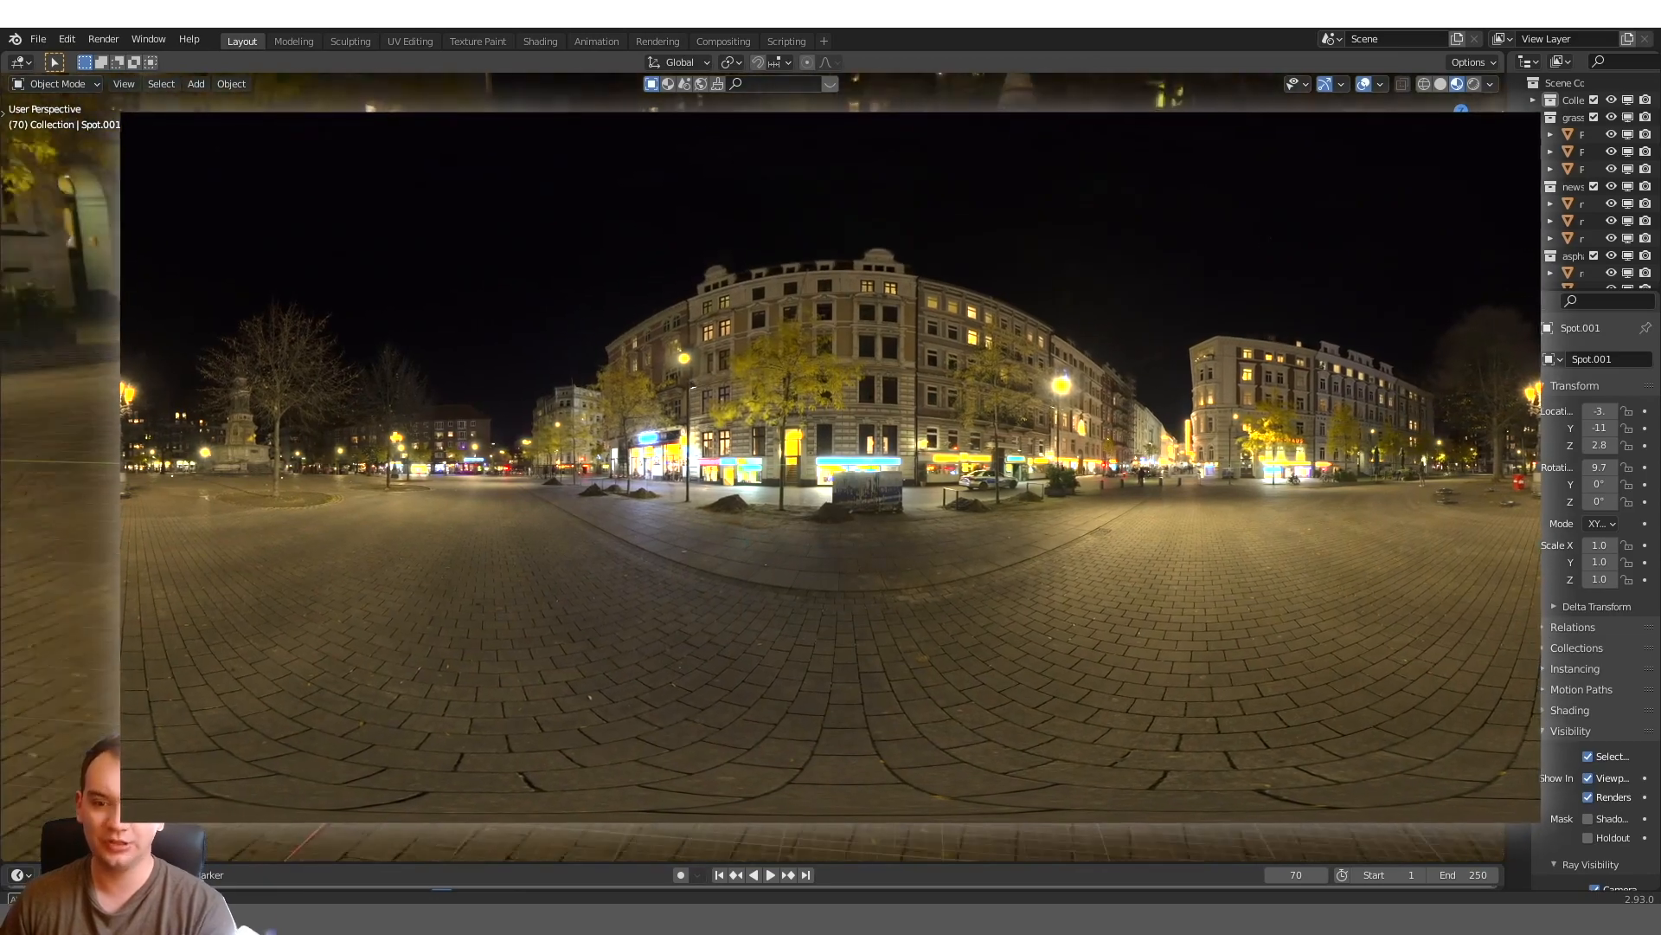
Centre on the selected light, then pull back to a wide street view
{"action": "key", "text": "KP_Decimal"}
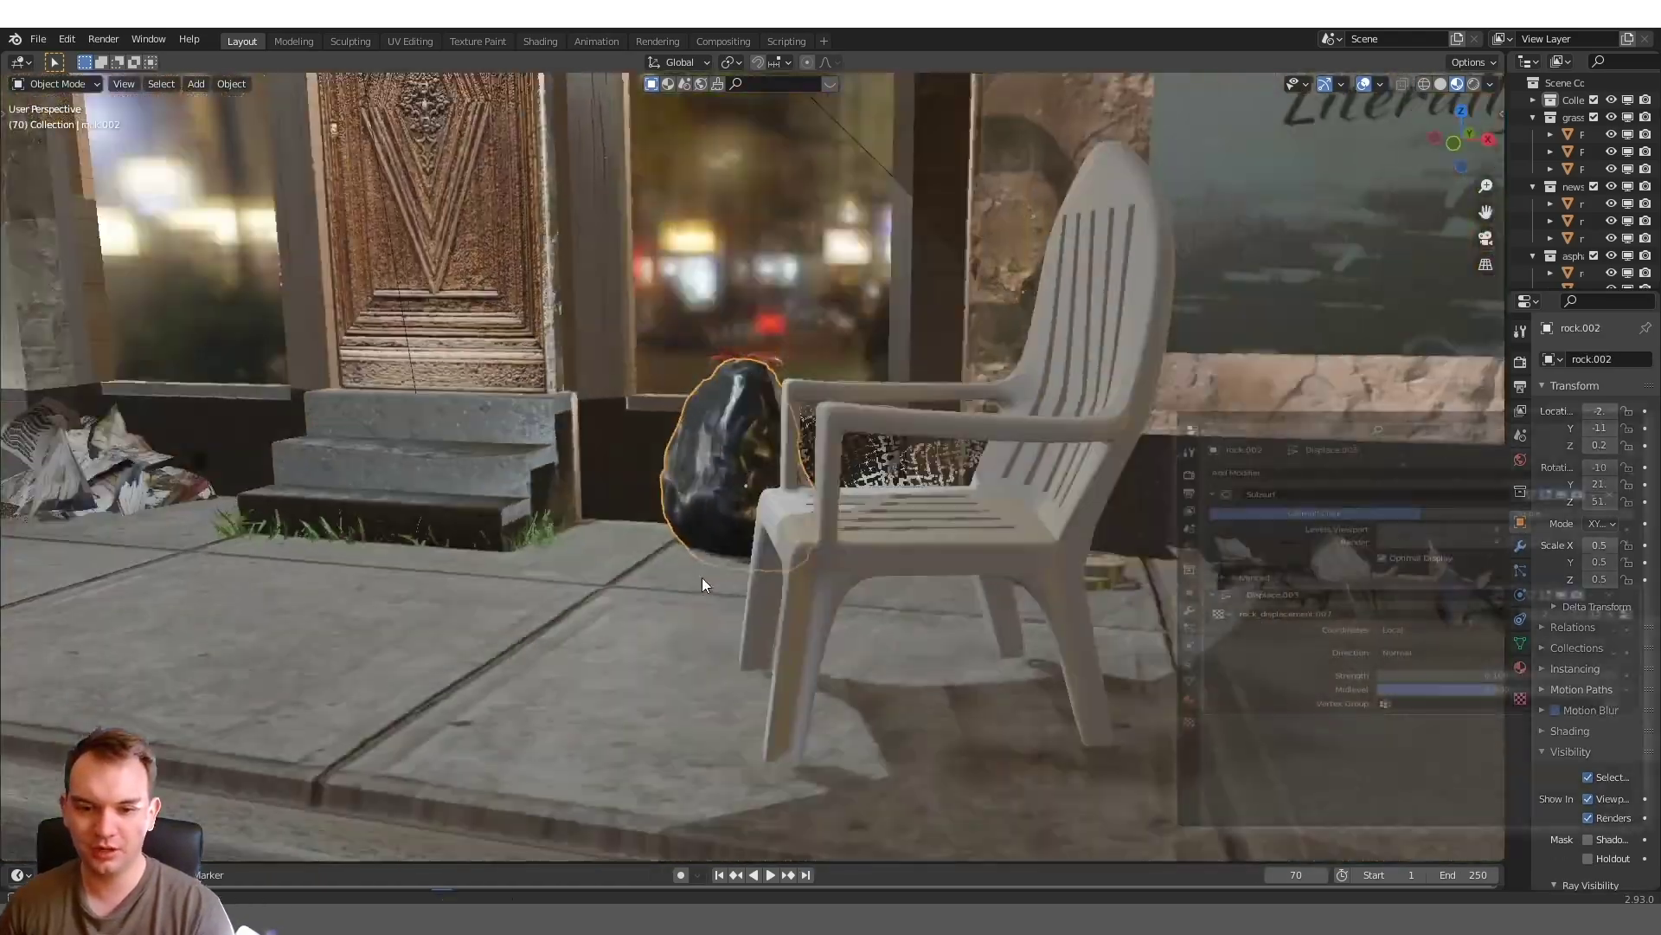
{"action": "middle_click_drag", "start_coordinate": [703, 577], "coordinate": [743, 571]}
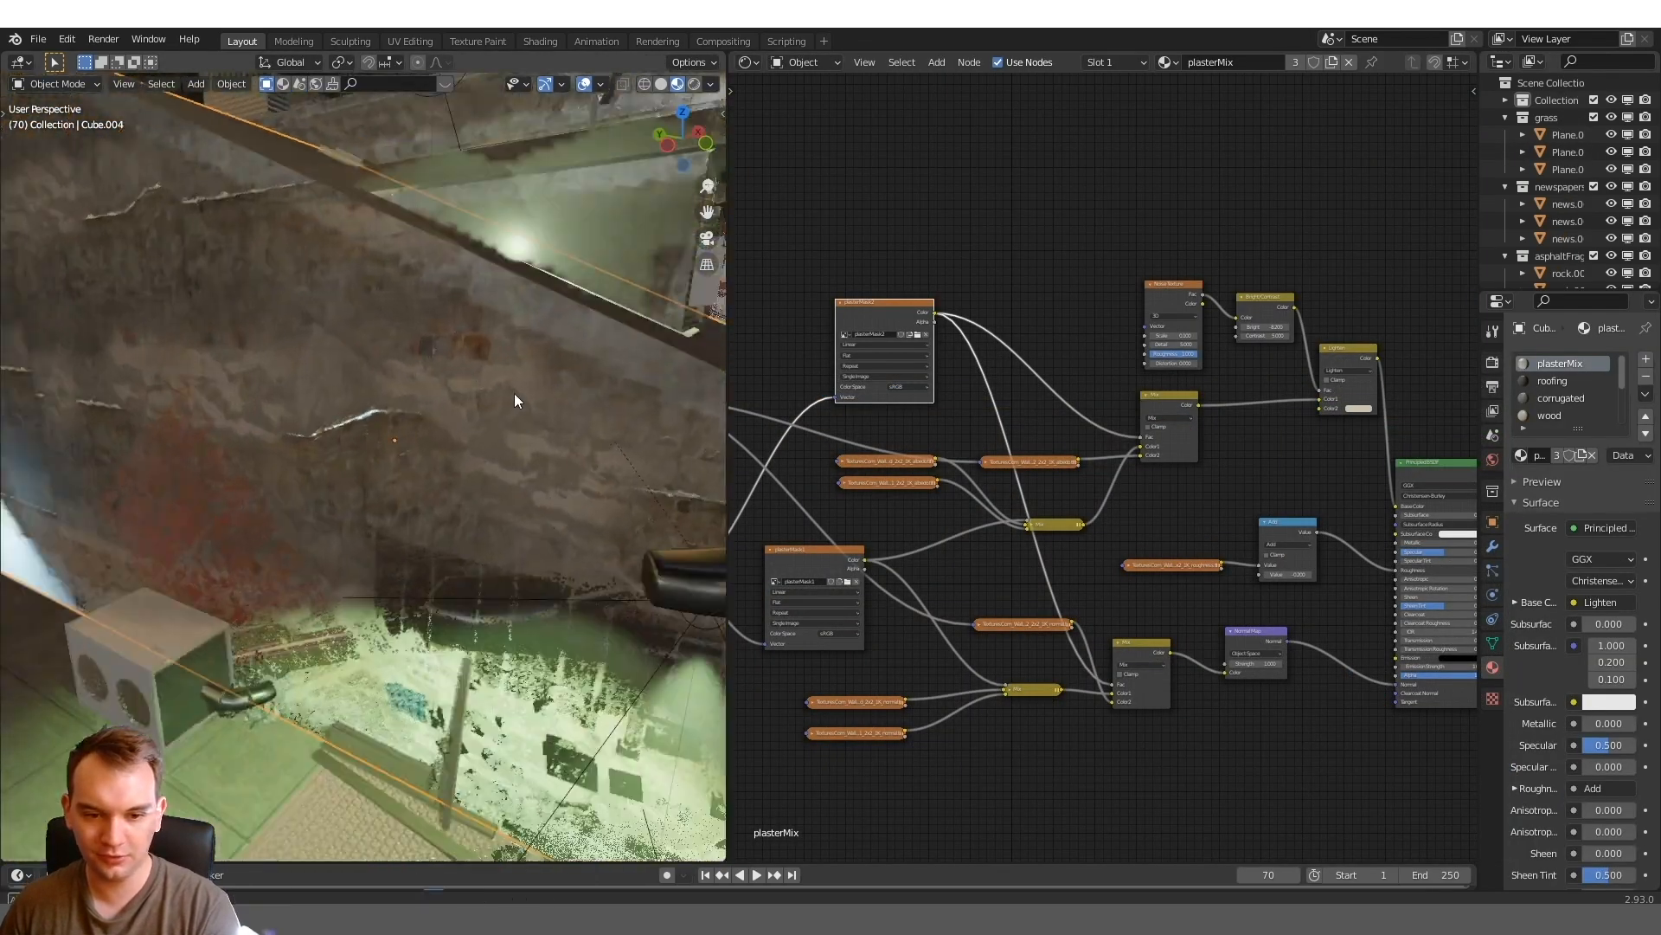
{"action": "scroll", "coordinate": [953, 372], "scroll_direction": "up", "scroll_amount": 3}
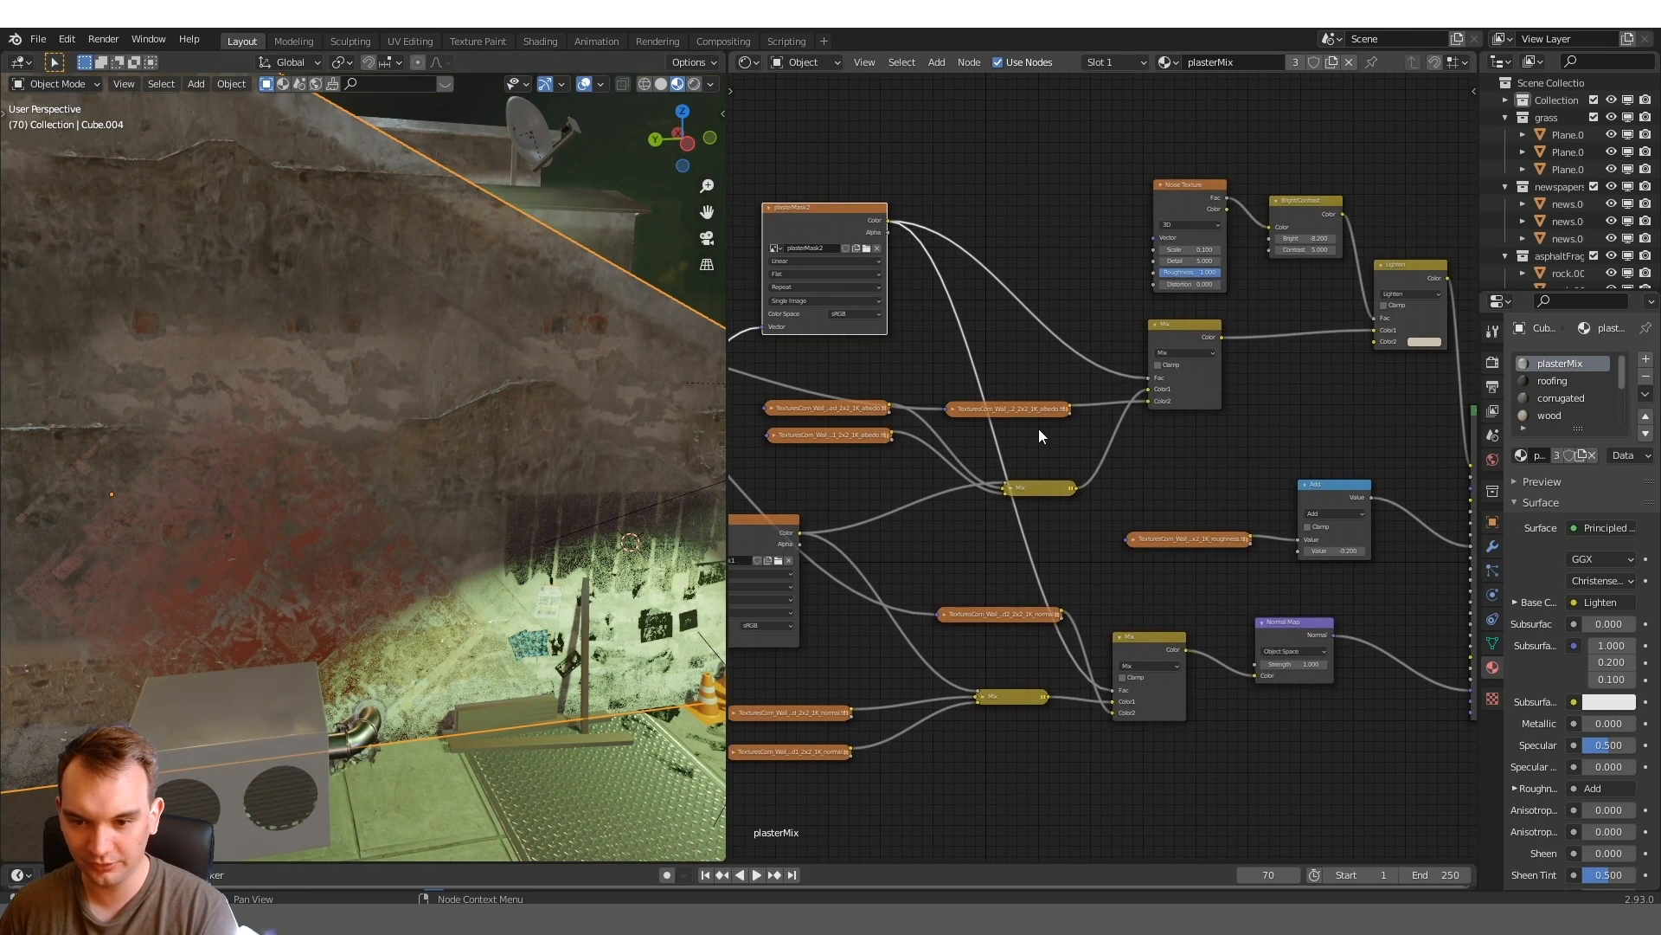
Tidy the plasterMix node tree's UV Map and plasterMask2 nodes, then orbit to the fox mural
{"action": "middle_click_drag", "start_coordinate": [1039, 435], "coordinate": [1211, 407]}
{"action": "scroll", "coordinate": [1210, 407], "scroll_direction": "up", "scroll_amount": 4}
{"action": "scroll", "coordinate": [1210, 408], "scroll_direction": "down", "scroll_amount": 3}
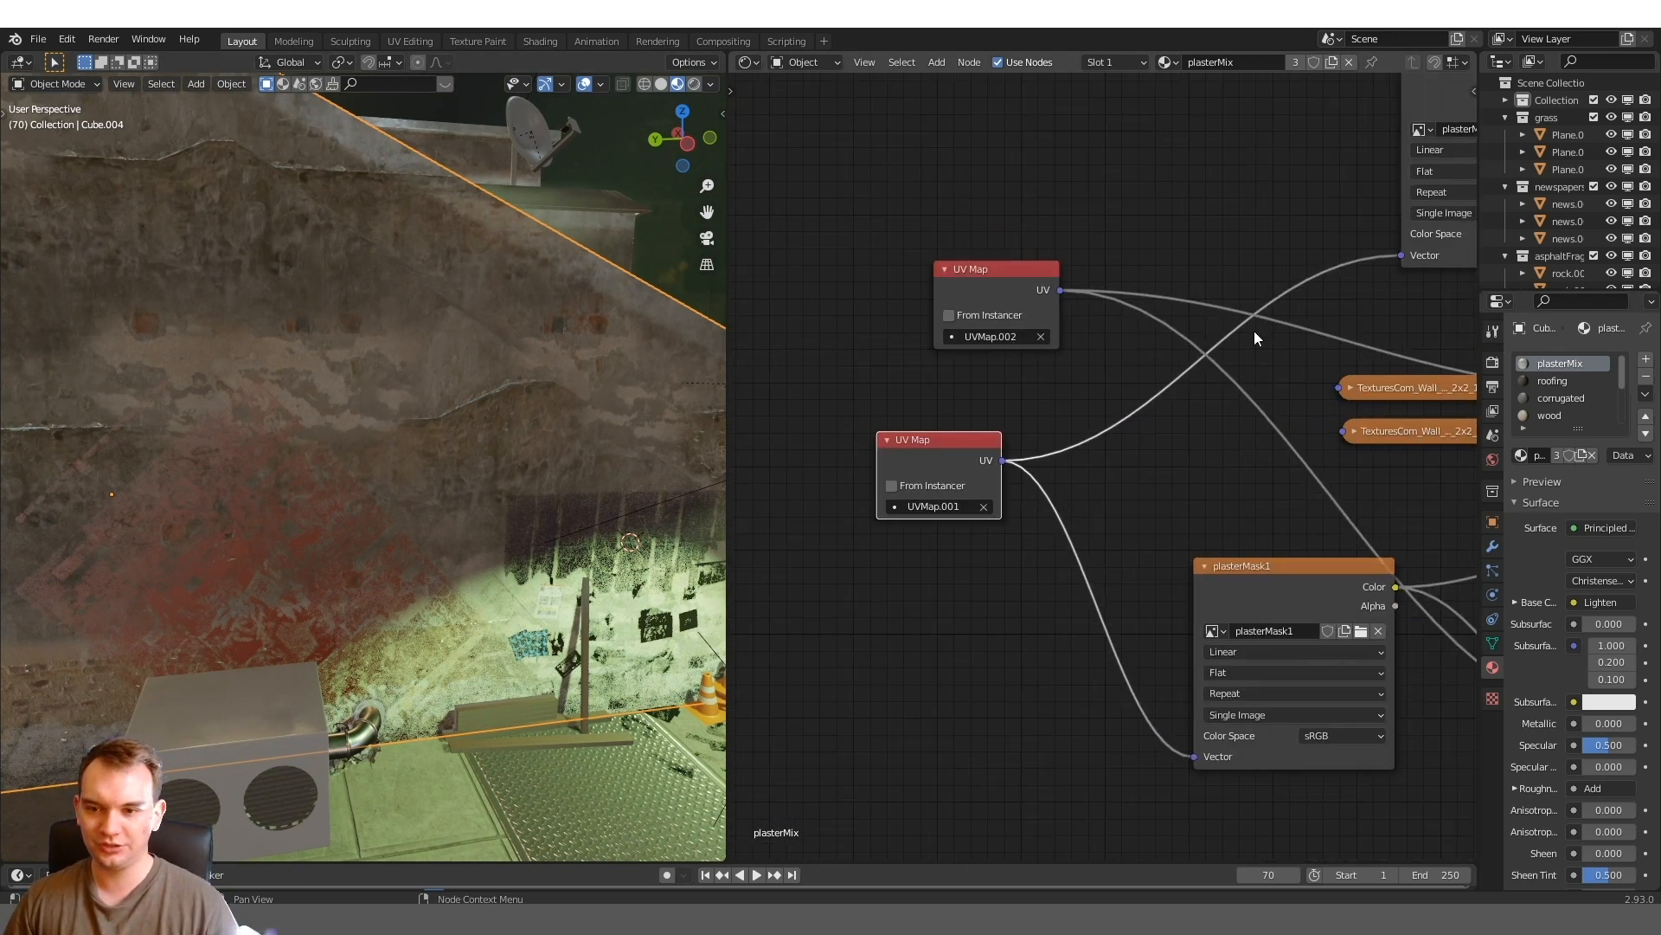
{"action": "scroll", "coordinate": [1103, 325], "scroll_direction": "up", "scroll_amount": 1}
{"action": "left_click_drag", "start_coordinate": [1077, 252], "coordinate": [1045, 235]}
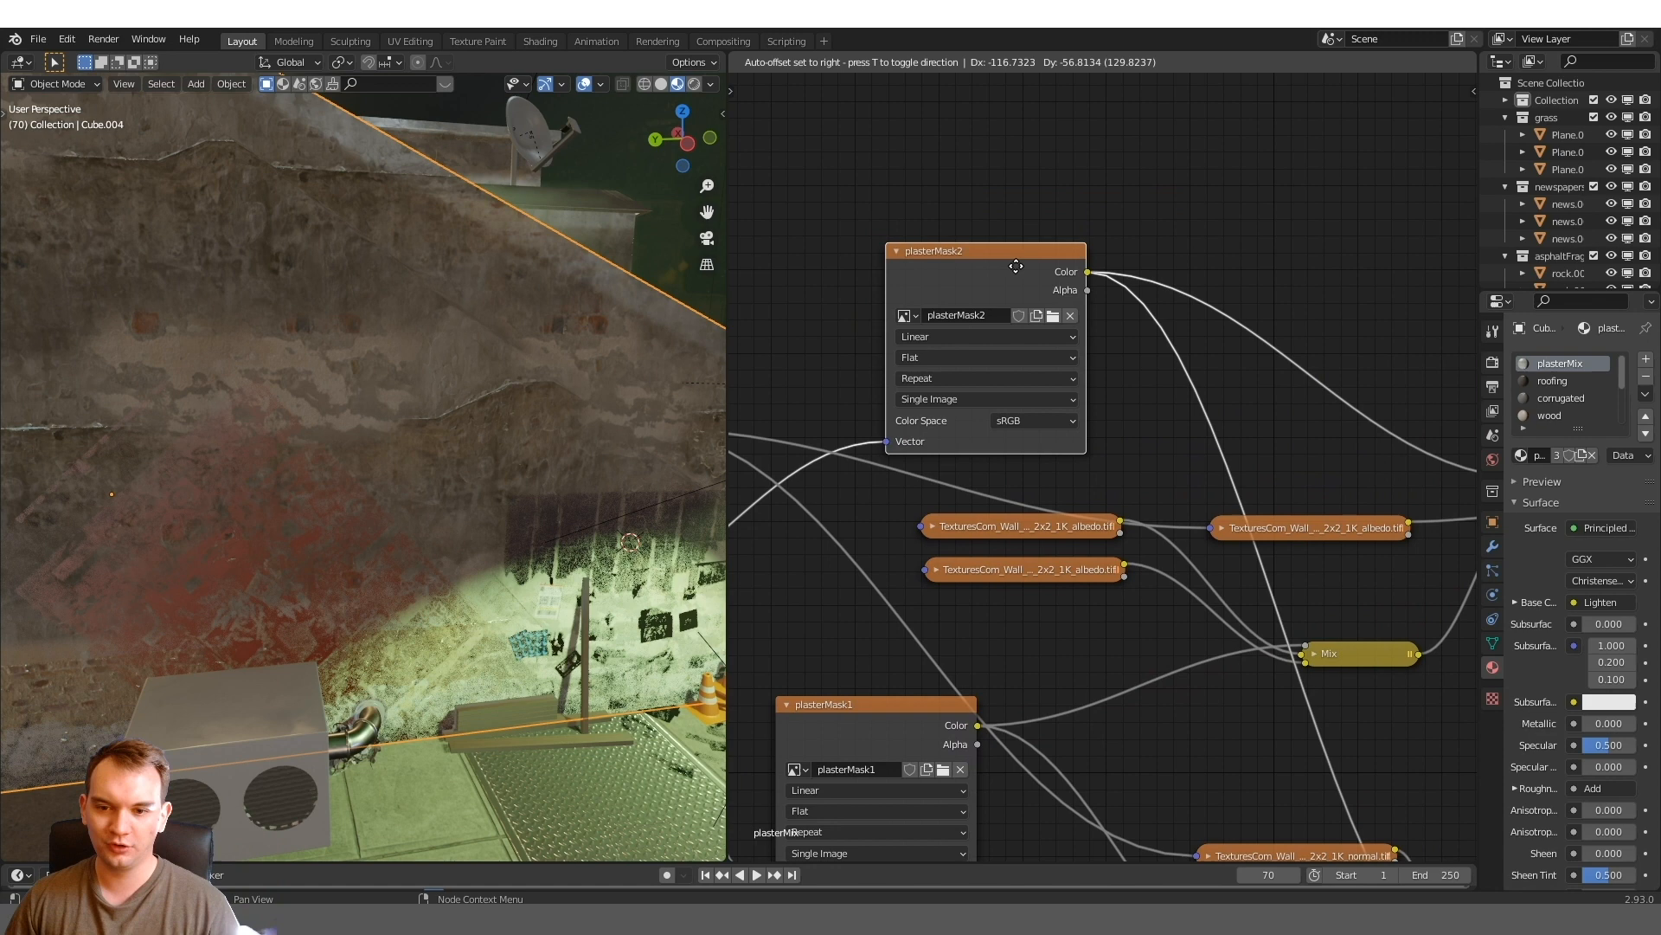
{"action": "scroll", "coordinate": [1048, 312], "scroll_direction": "down", "scroll_amount": 1}
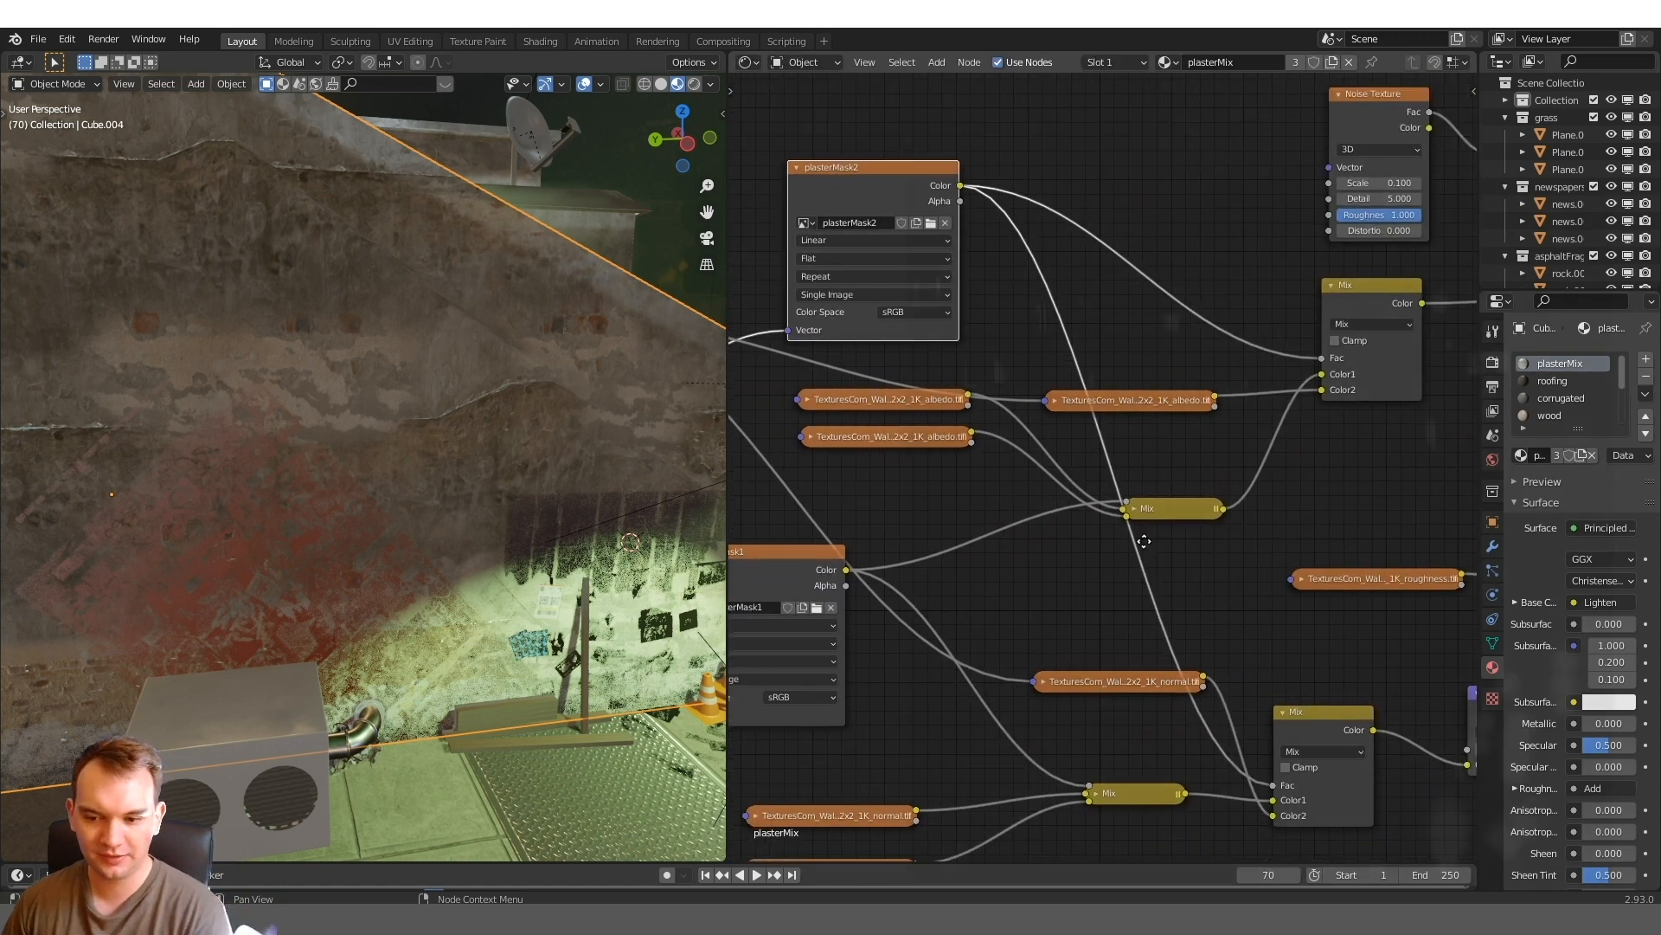
{"action": "key", "text": "g"}
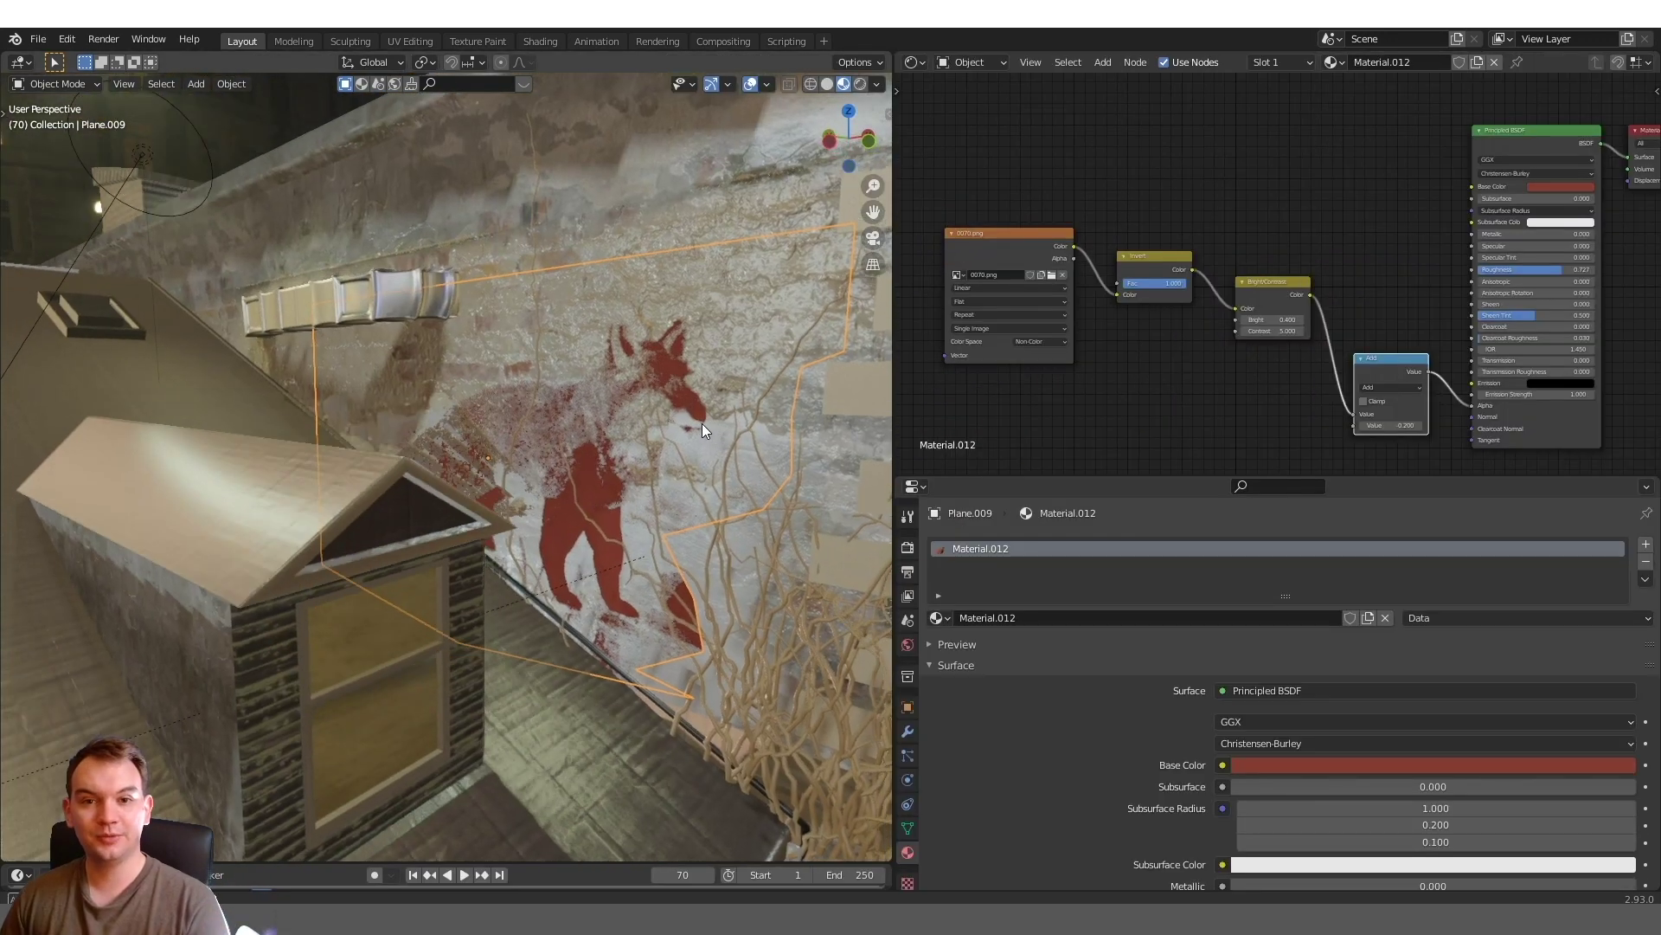
{"action": "mouse_move", "coordinate": [703, 423]}
{"action": "middle_mouse_down"}
{"action": "mouse_move", "coordinate": [659, 406]}
{"action": "mouse_move", "coordinate": [674, 406]}
{"action": "middle_mouse_up"}
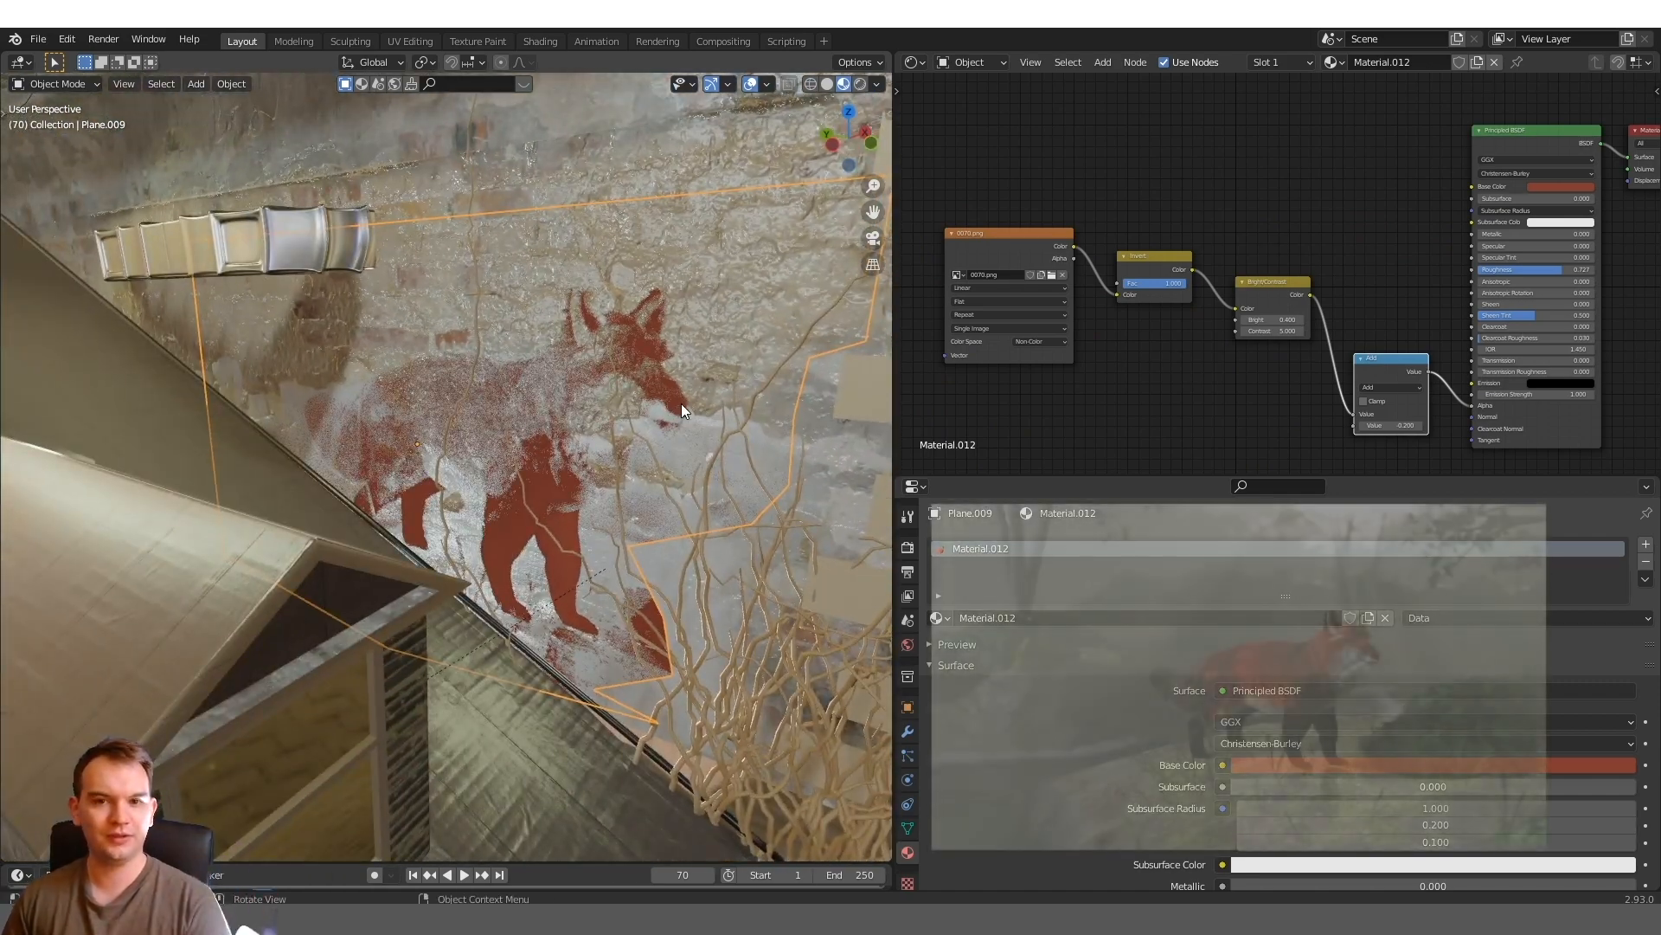
{"action": "scroll", "coordinate": [1091, 195], "scroll_direction": "up", "scroll_amount": 1}
Reposition the fox material's Invert node and pan the tree to its shader output side
{"action": "mouse_move", "coordinate": [1078, 194]}
{"action": "left_mouse_down"}
{"action": "mouse_move", "coordinate": [1029, 247]}
{"action": "mouse_move", "coordinate": [1014, 237]}
{"action": "left_mouse_up"}
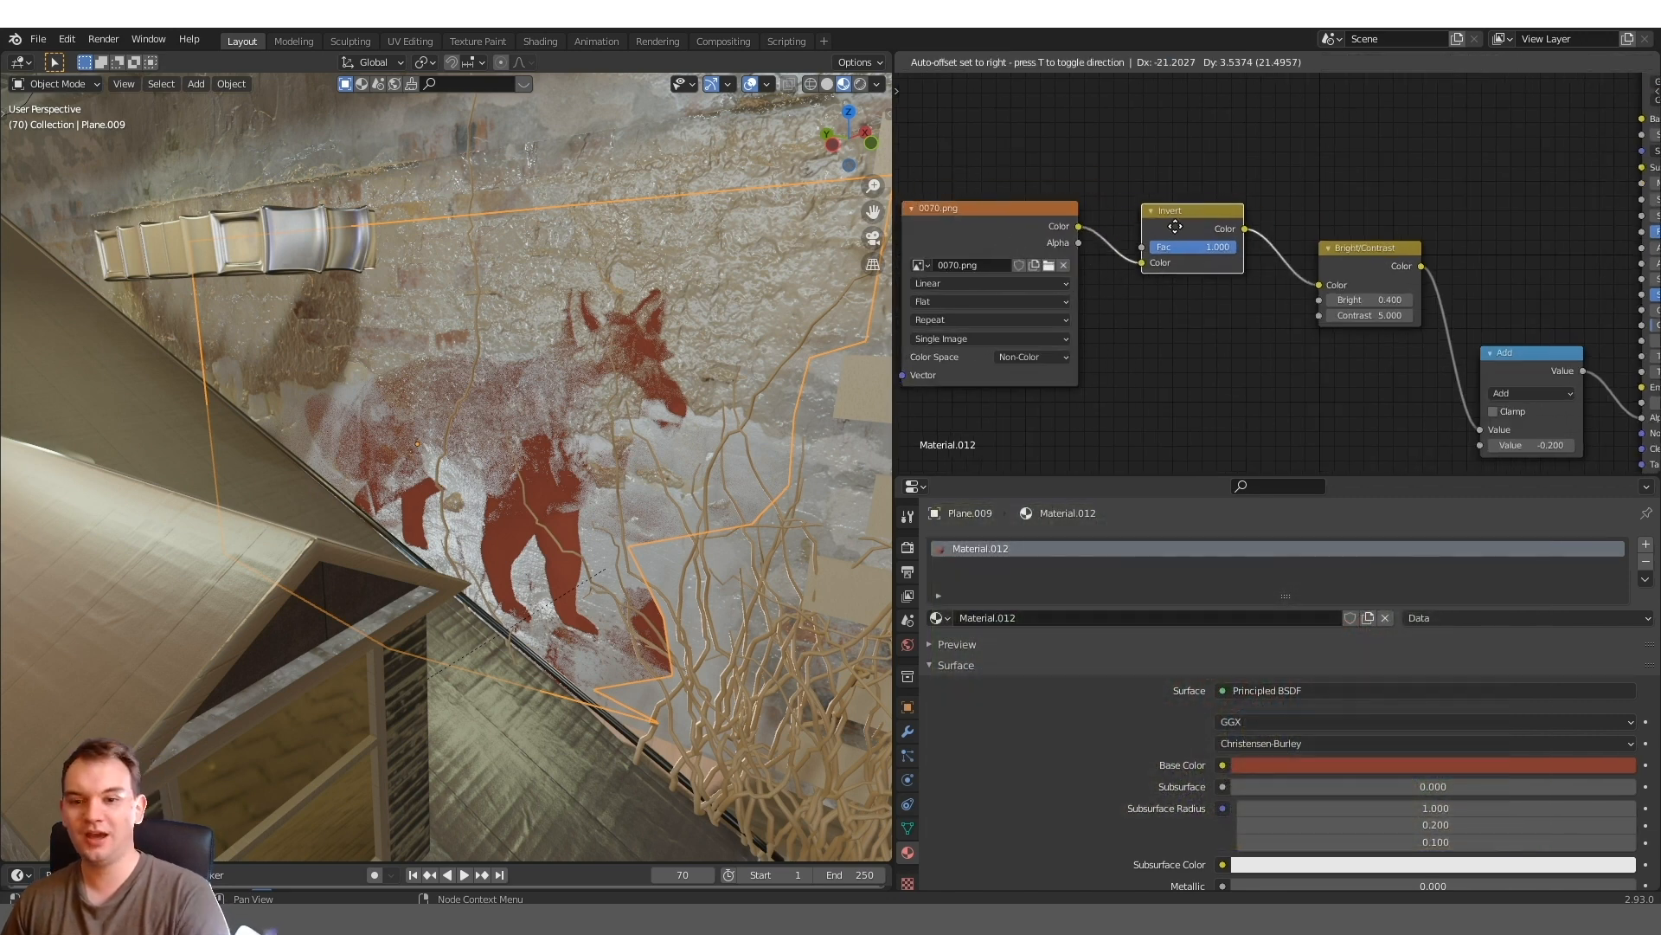
{"action": "middle_click_drag", "start_coordinate": [1186, 218], "coordinate": [956, 182]}
{"action": "left_click", "coordinate": [1237, 311]}
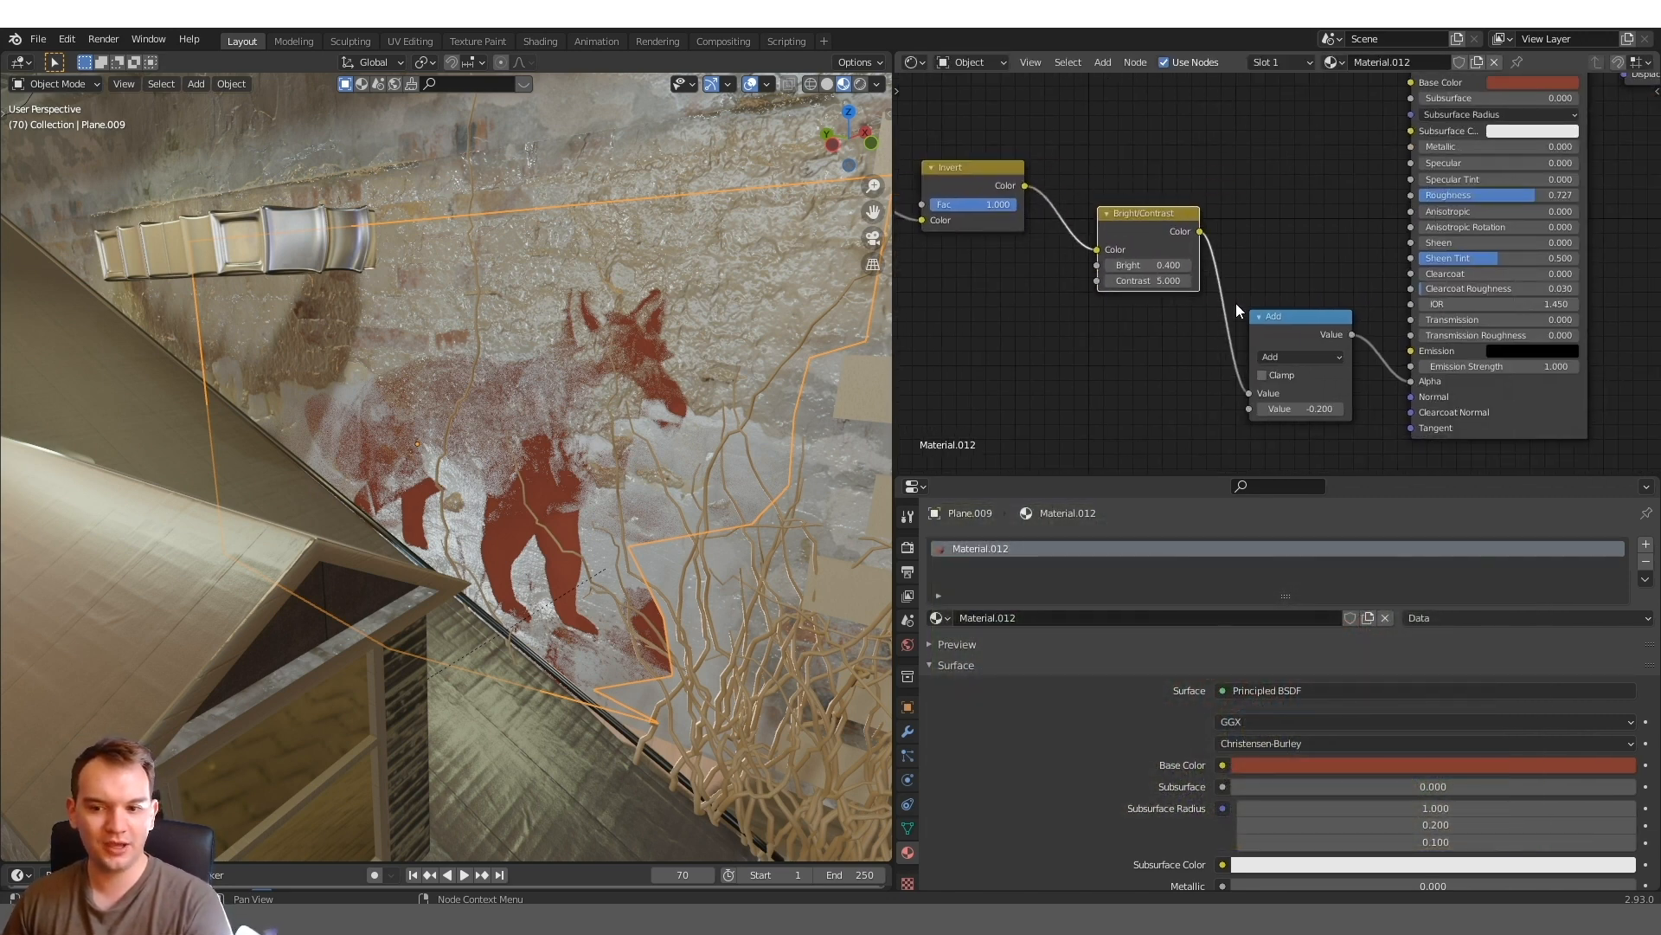
{"action": "middle_click_drag", "start_coordinate": [1308, 376], "coordinate": [1237, 342]}
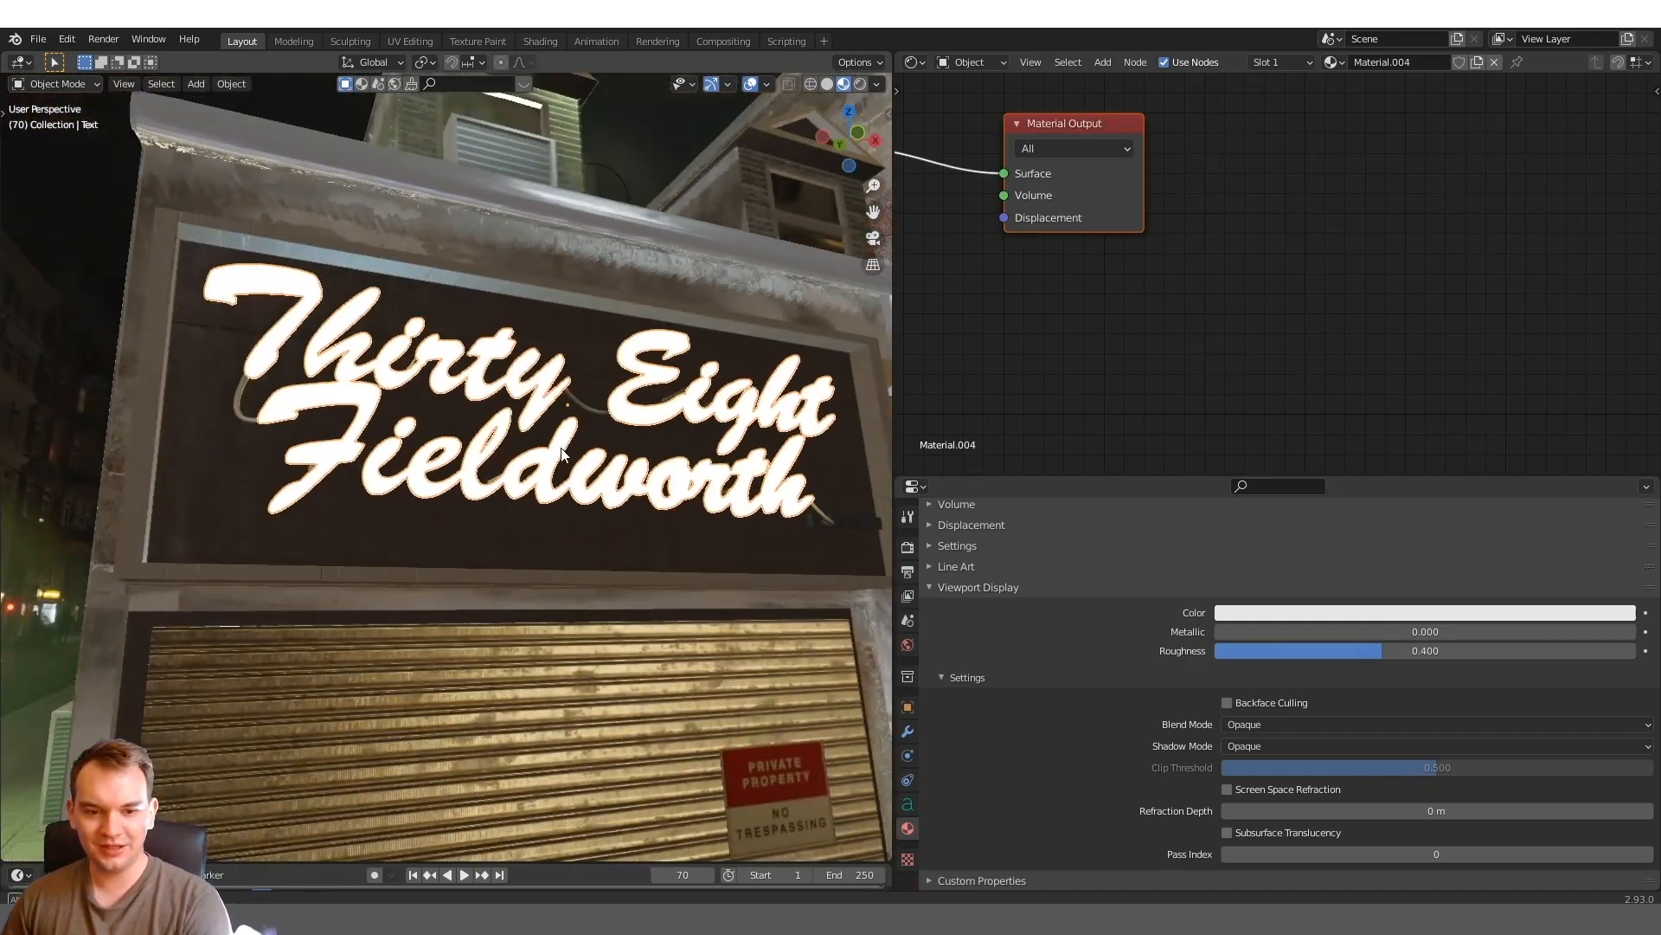
Face the neon sign and demo erasing its lettering in text edit mode
{"action": "middle_click_drag", "start_coordinate": [561, 453], "coordinate": [992, 635]}
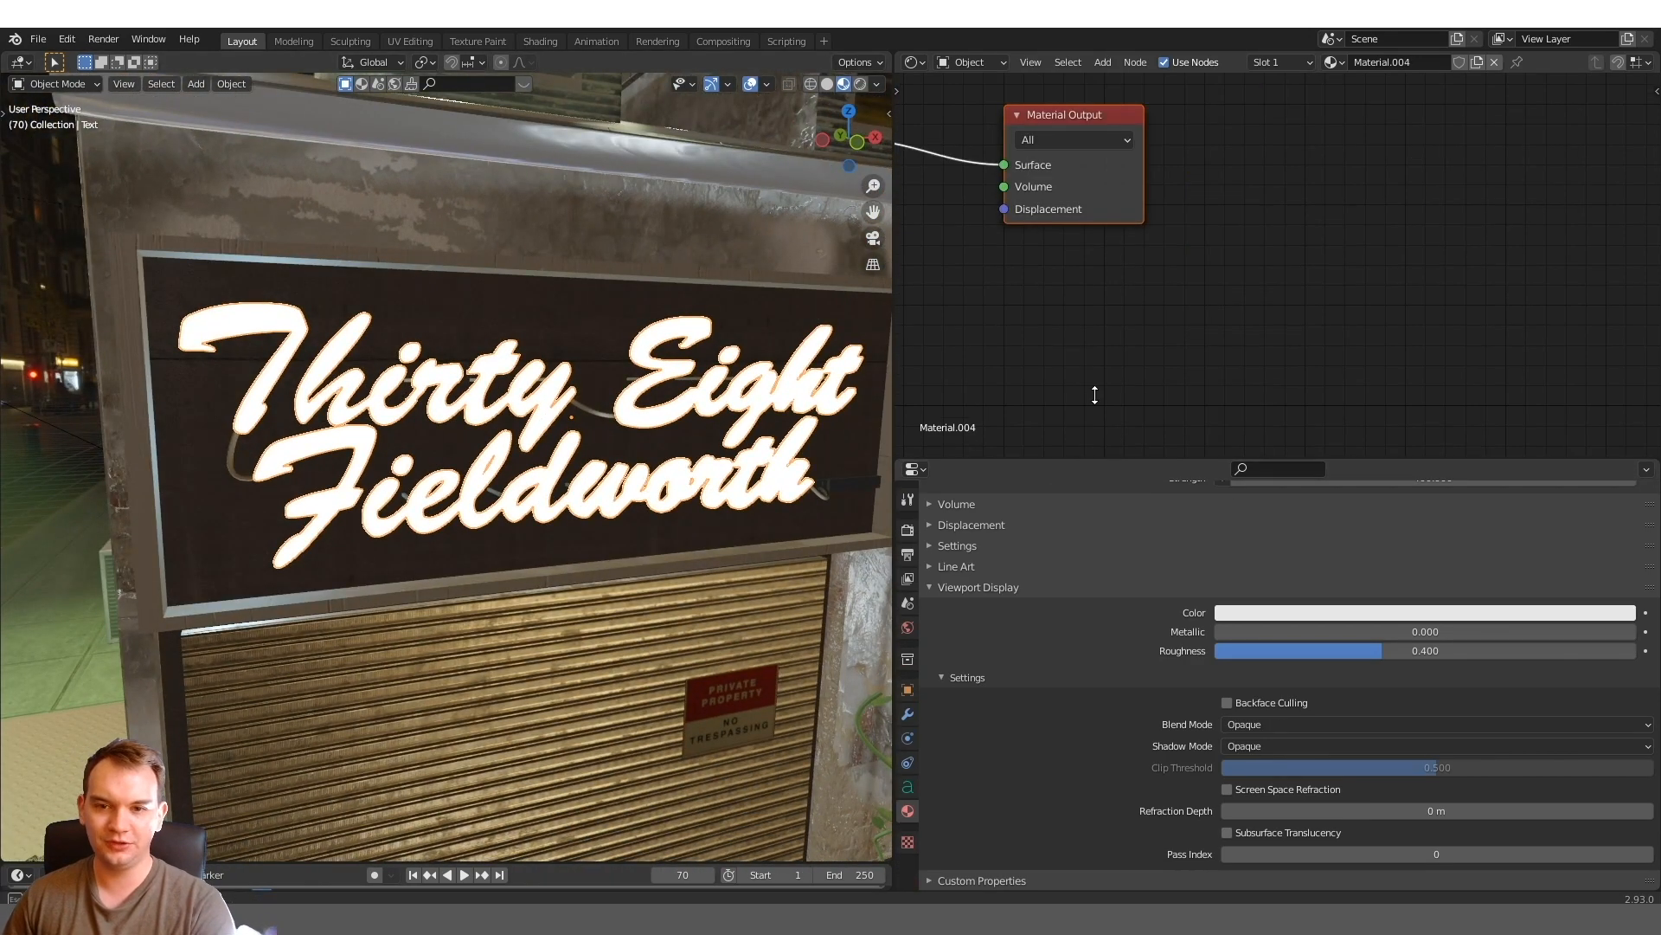
{"action": "left_click_drag", "start_coordinate": [1061, 478], "coordinate": [1060, 330]}
{"action": "middle_click_drag", "start_coordinate": [778, 519], "coordinate": [677, 520]}
{"action": "key", "text": "Tab"}
{"action": "key", "text": "ctrl+a"}
{"action": "key", "text": "BackSpace"}
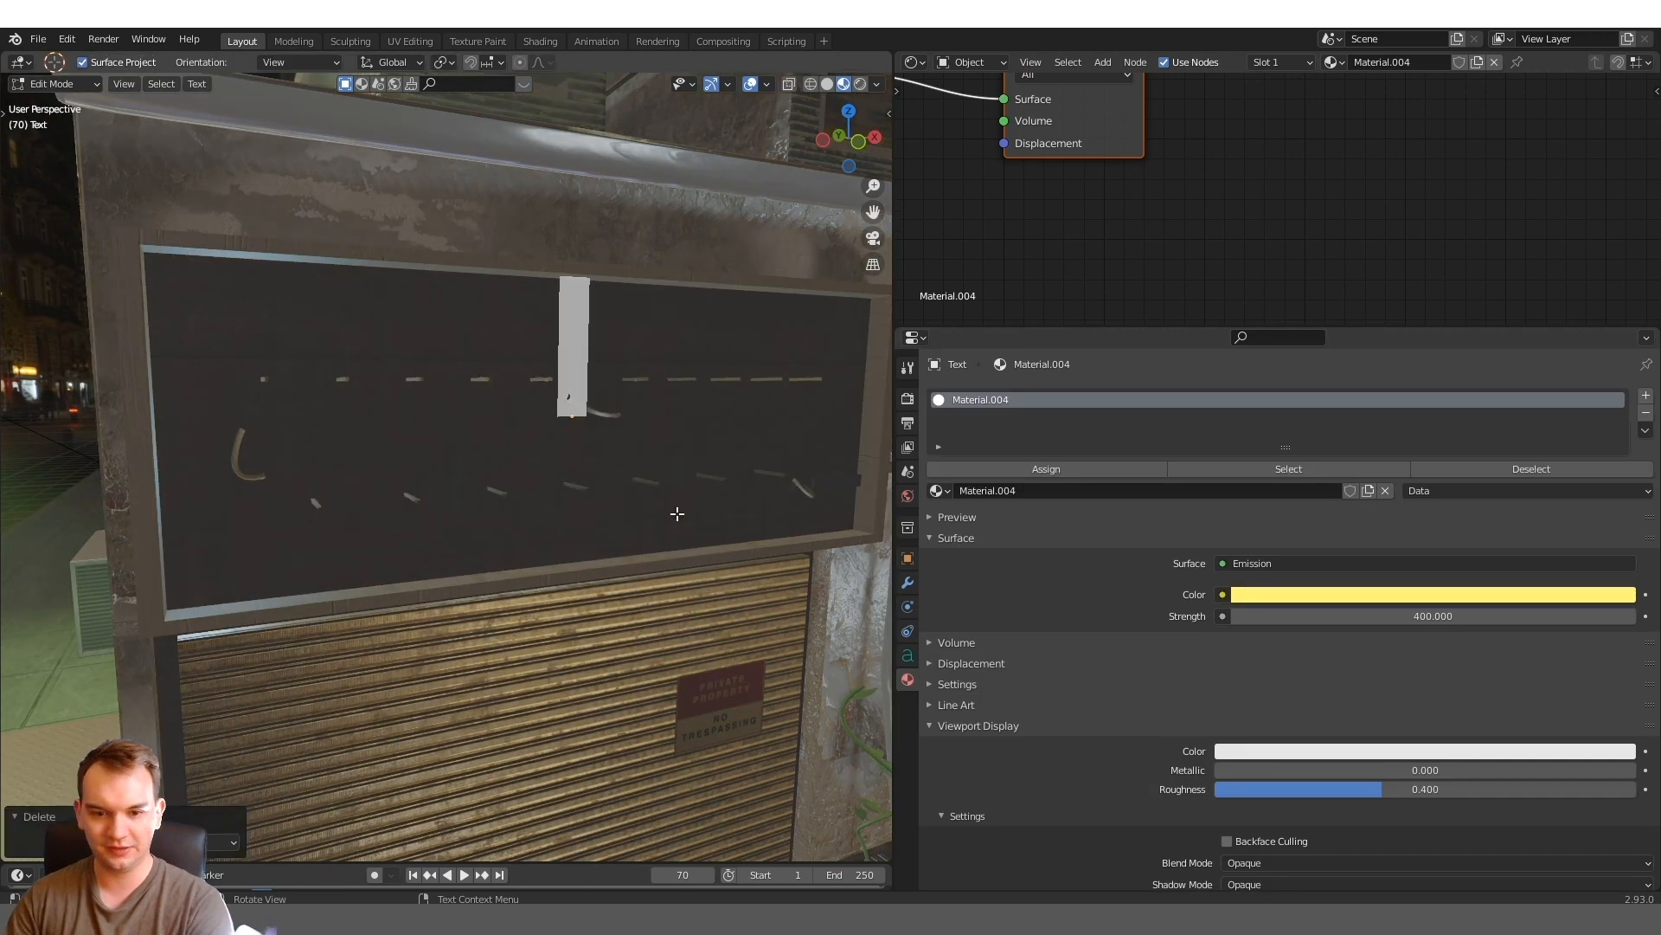
{"action": "type", "text": "hegfjekhfk"}
{"action": "key", "text": "Tab"}
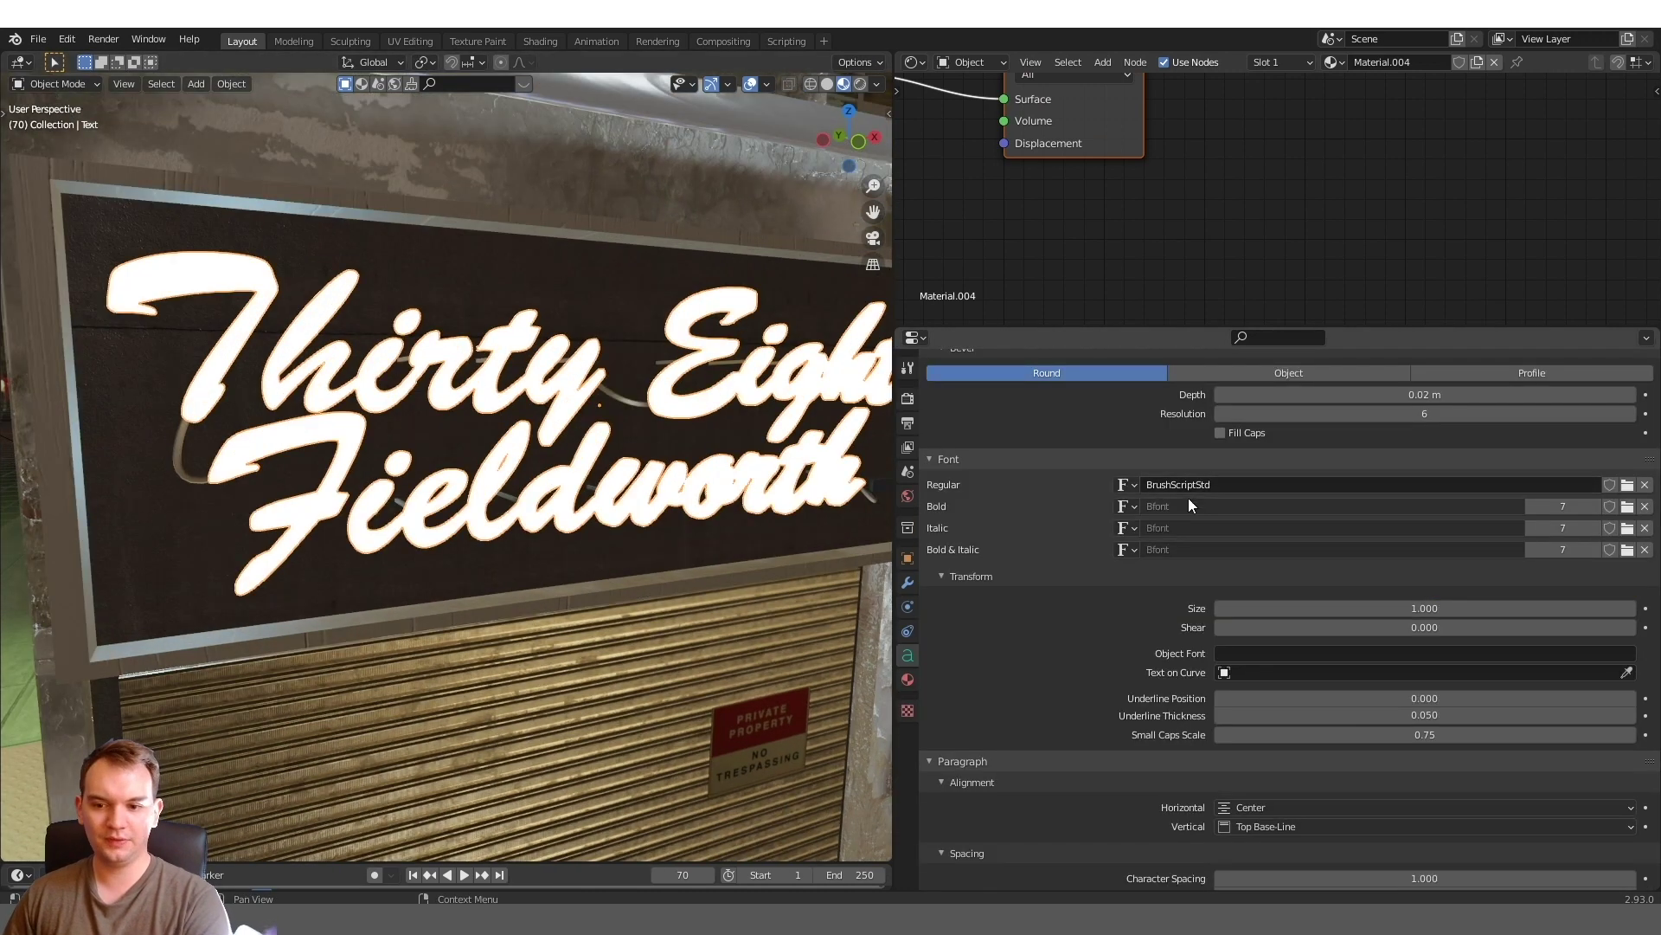
{"action": "scroll", "coordinate": [1190, 505], "scroll_direction": "down", "scroll_amount": 3}
{"action": "scroll", "coordinate": [1190, 505], "scroll_direction": "up", "scroll_amount": 2}
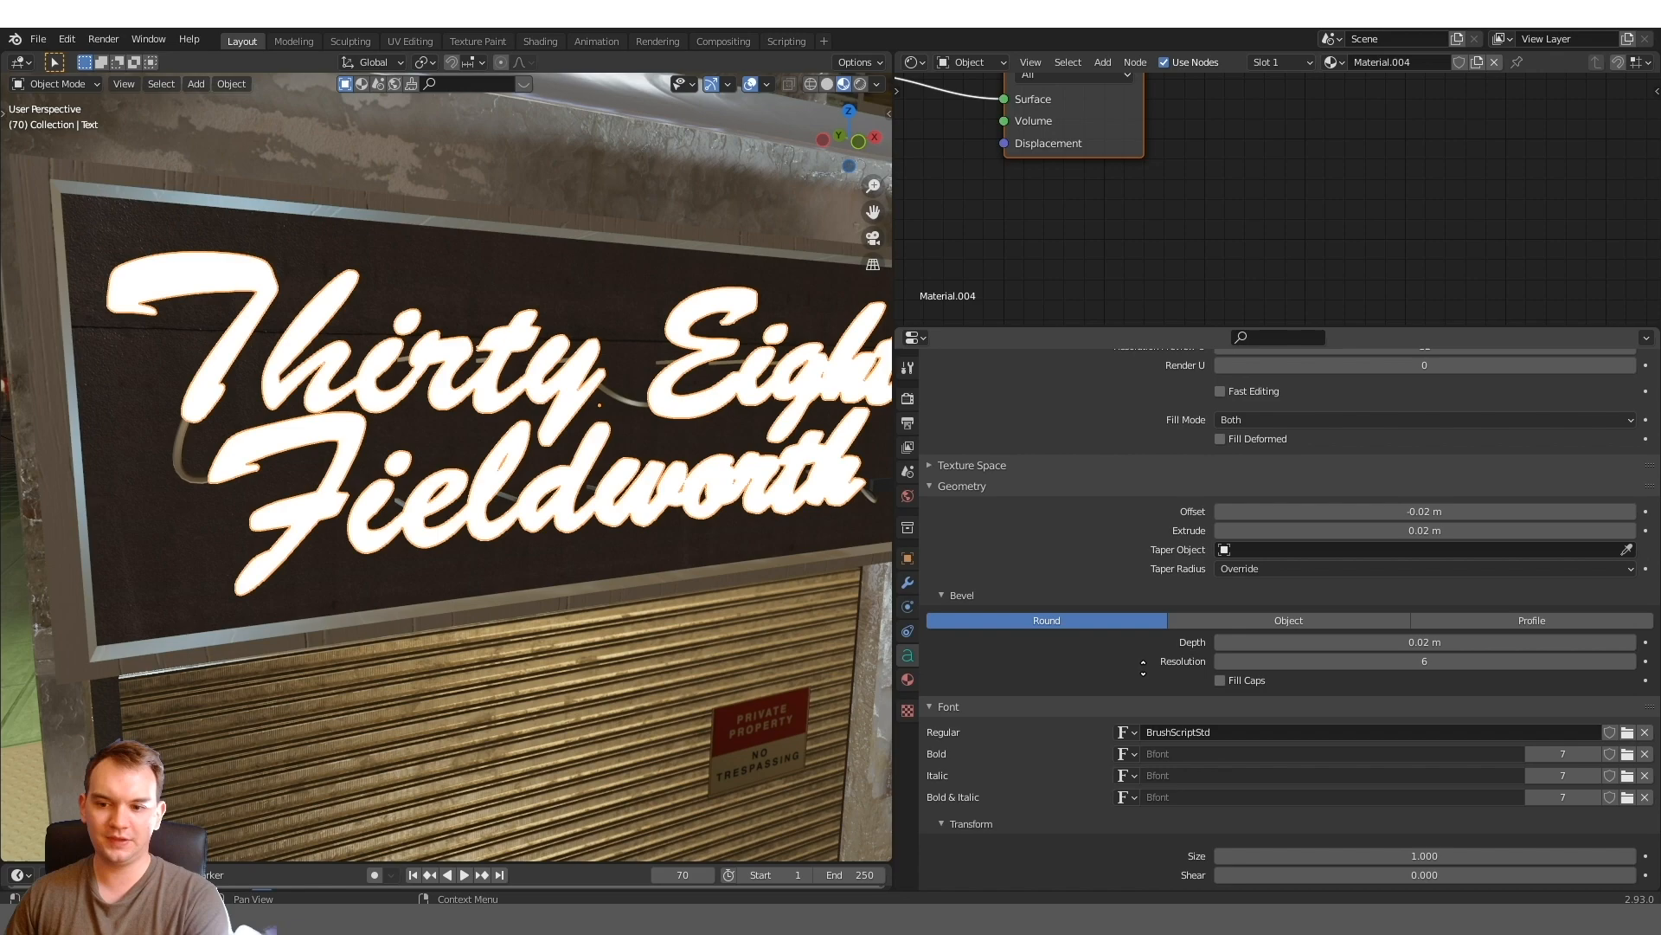
{"action": "scroll", "coordinate": [1189, 506], "scroll_direction": "up", "scroll_amount": 2}
Inspect the glass tube, backing plane, sign text and house number 38, then orbit out
{"action": "left_click", "coordinate": [678, 503]}
{"action": "scroll", "coordinate": [676, 503], "scroll_direction": "up", "scroll_amount": 5}
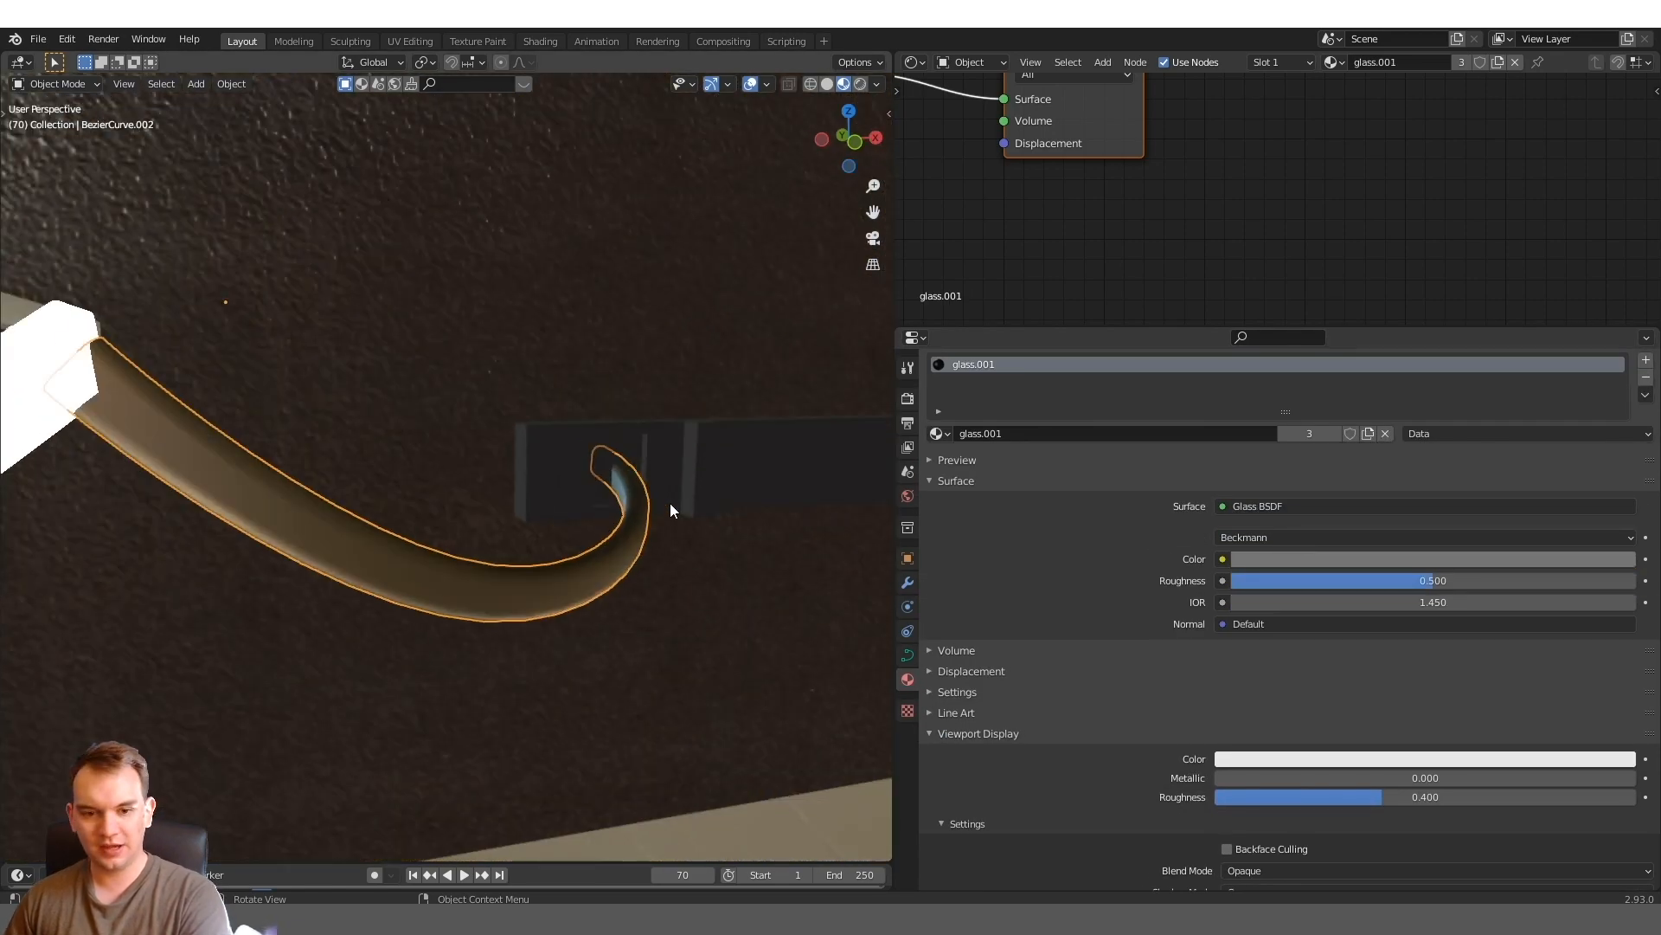
{"action": "scroll", "coordinate": [562, 465], "scroll_direction": "down", "scroll_amount": 4}
{"action": "mouse_move", "coordinate": [449, 483]}
{"action": "middle_mouse_down"}
{"action": "mouse_move", "coordinate": [311, 493]}
{"action": "mouse_move", "coordinate": [470, 515]}
{"action": "mouse_move", "coordinate": [432, 514]}
{"action": "mouse_move", "coordinate": [584, 501]}
{"action": "mouse_move", "coordinate": [371, 472]}
{"action": "mouse_move", "coordinate": [437, 474]}
{"action": "middle_mouse_up"}
{"action": "scroll", "coordinate": [437, 472], "scroll_direction": "up", "scroll_amount": 3}
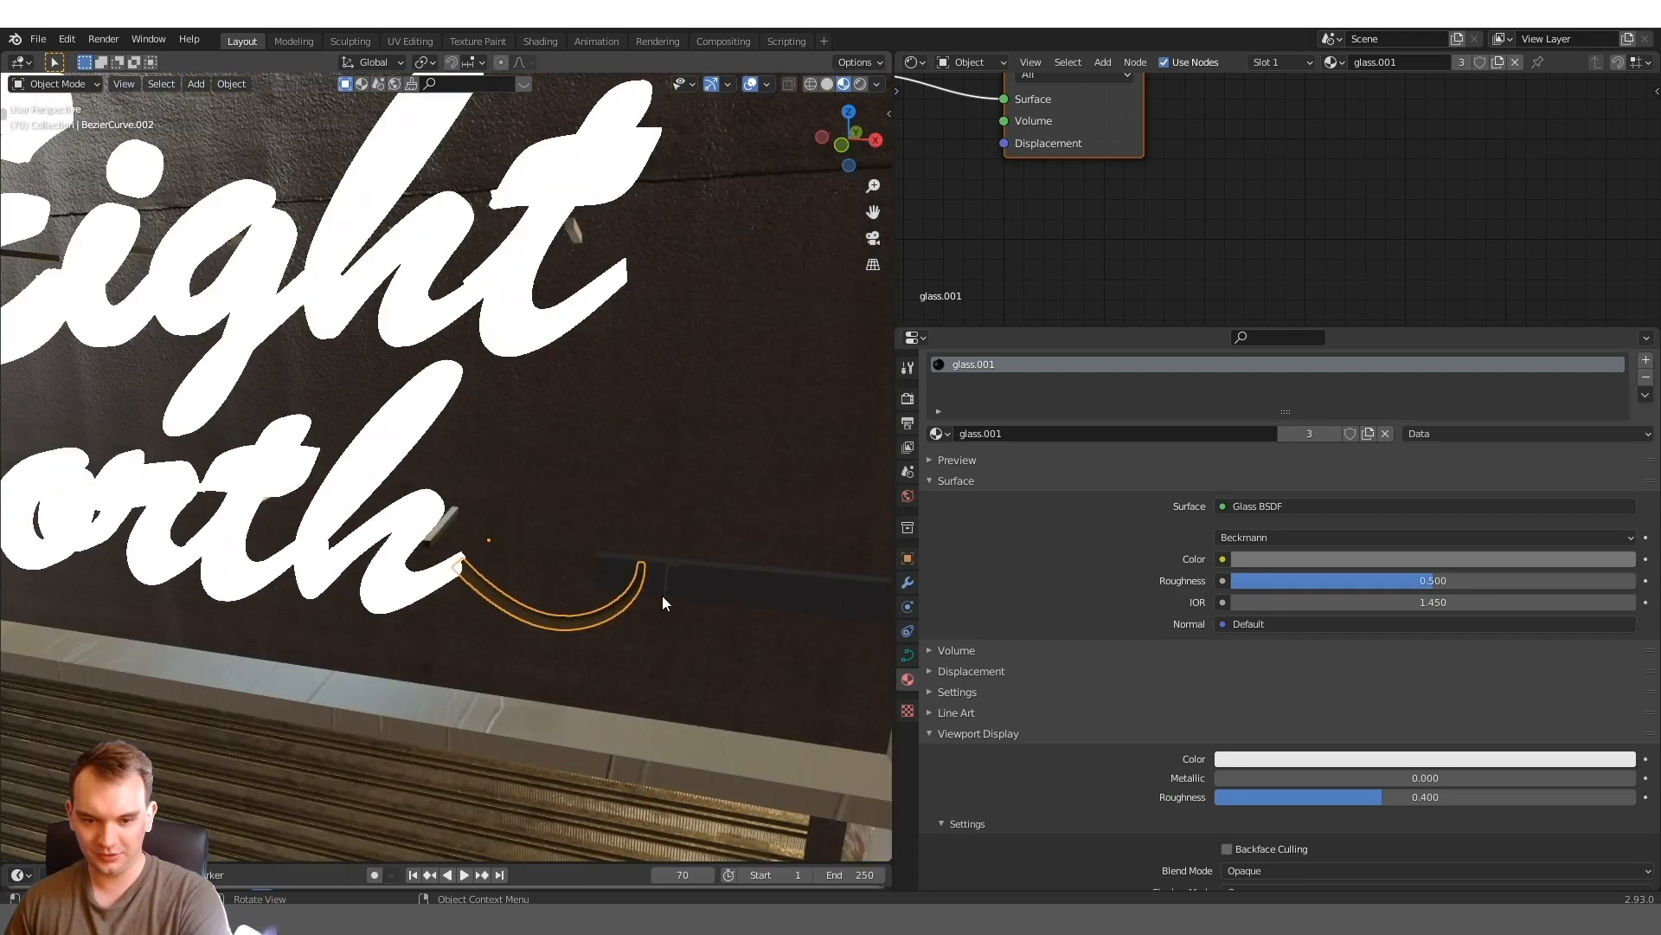
{"action": "left_click", "coordinate": [662, 595]}
{"action": "scroll", "coordinate": [704, 555], "scroll_direction": "down", "scroll_amount": 8}
{"action": "left_click", "coordinate": [515, 462]}
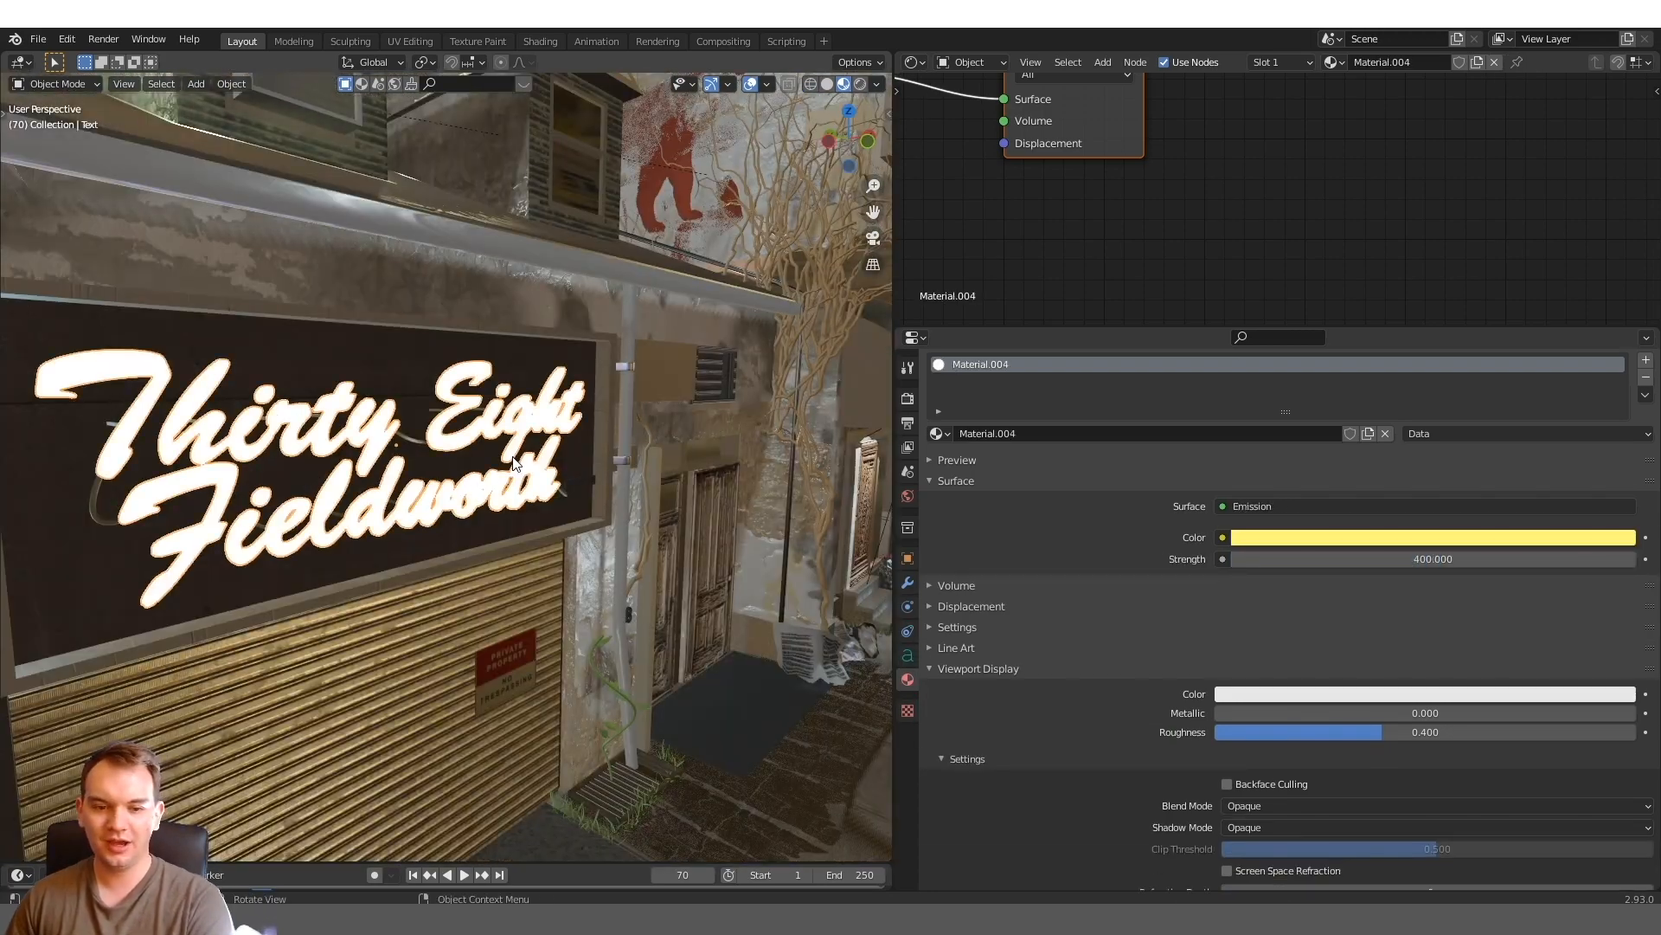
{"action": "middle_click_drag", "start_coordinate": [540, 436], "coordinate": [542, 429]}
{"action": "scroll", "coordinate": [542, 428], "scroll_direction": "up", "scroll_amount": 2}
{"action": "scroll", "coordinate": [542, 428], "scroll_direction": "up", "scroll_amount": 2}
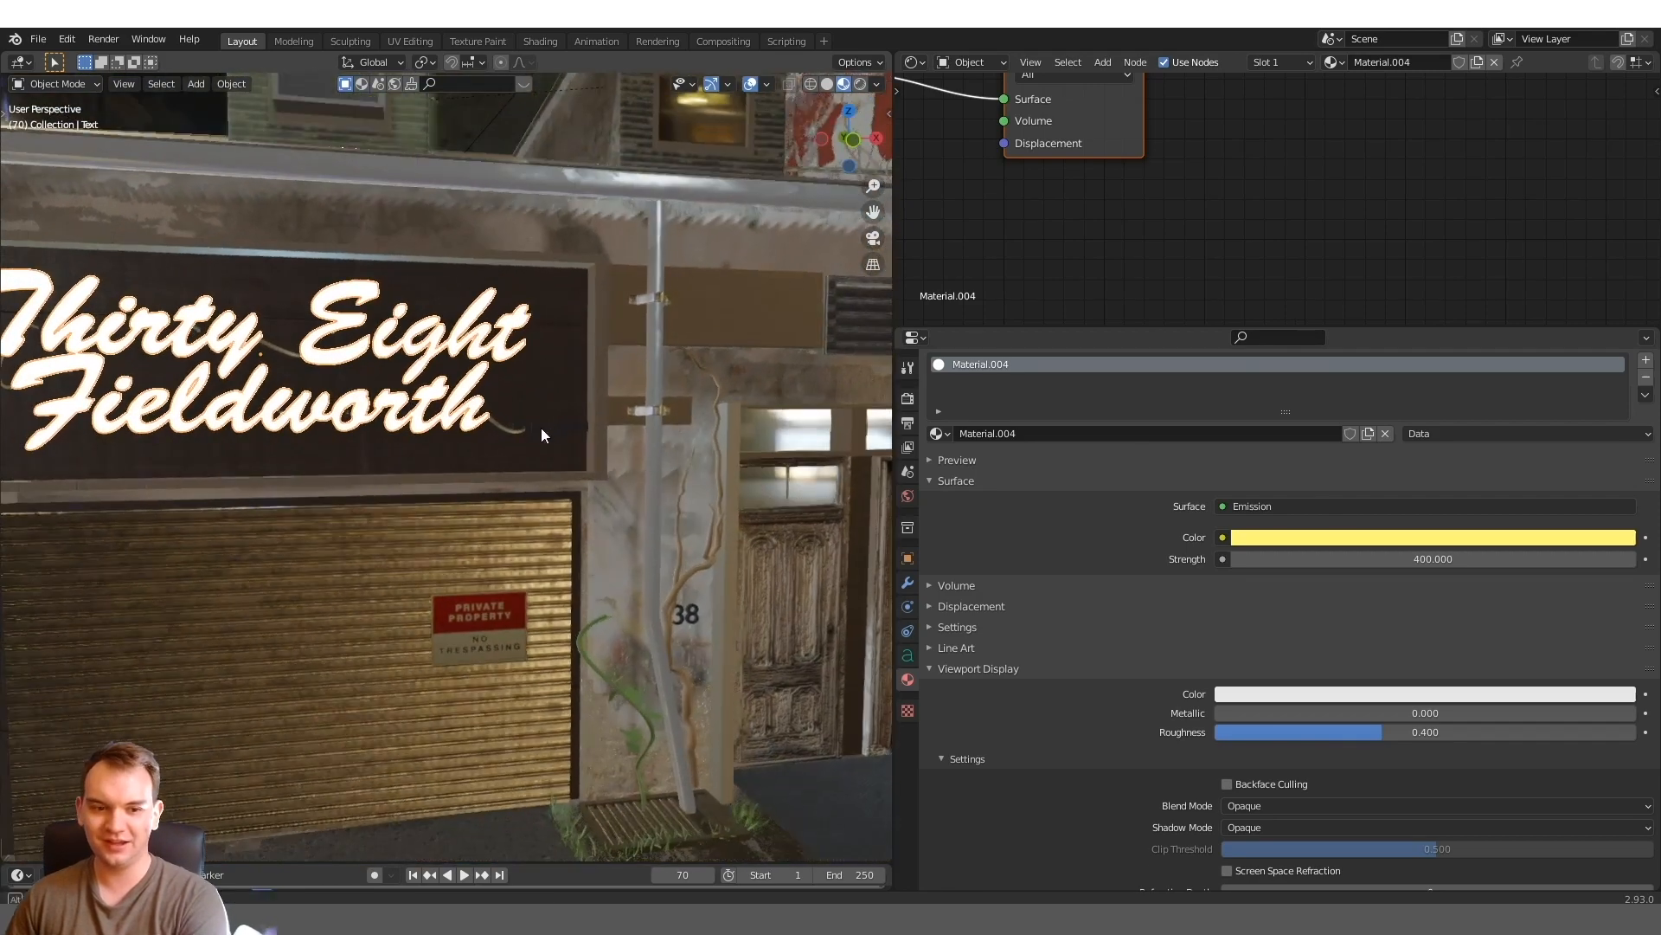
{"action": "scroll", "coordinate": [595, 482], "scroll_direction": "up", "scroll_amount": 2}
{"action": "left_click", "coordinate": [593, 606]}
{"action": "scroll", "coordinate": [620, 613], "scroll_direction": "up", "scroll_amount": 3}
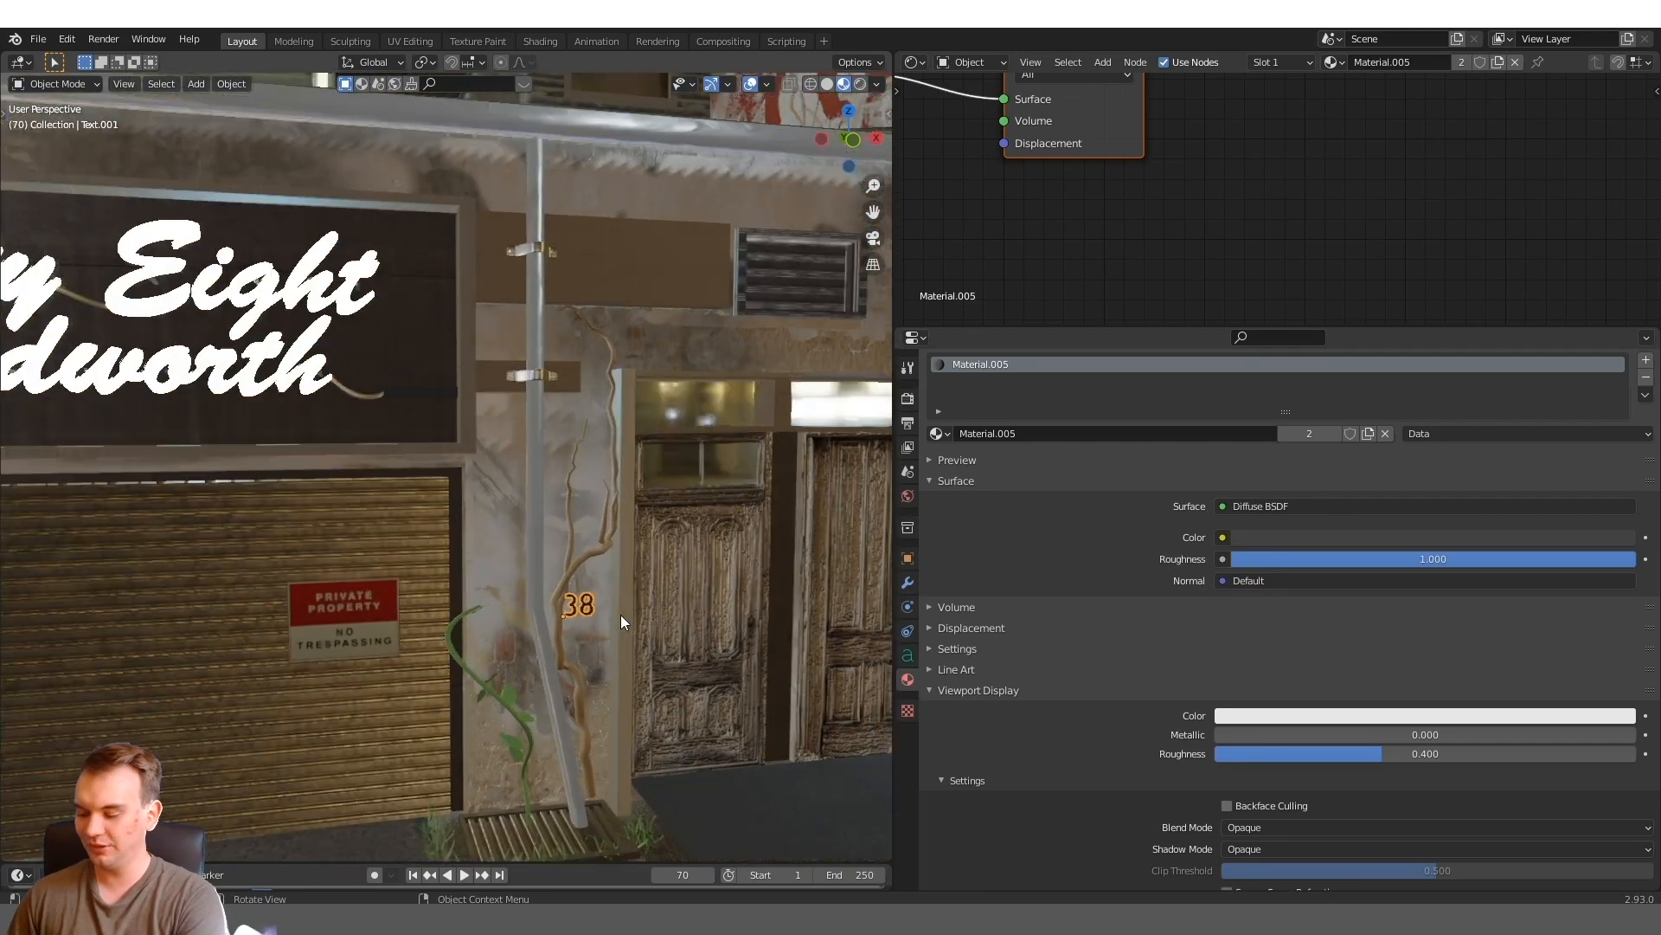
{"action": "scroll", "coordinate": [621, 613], "scroll_direction": "up", "scroll_amount": 5}
{"action": "scroll", "coordinate": [514, 604], "scroll_direction": "down", "scroll_amount": 5}
{"action": "scroll", "coordinate": [490, 564], "scroll_direction": "down", "scroll_amount": 5}
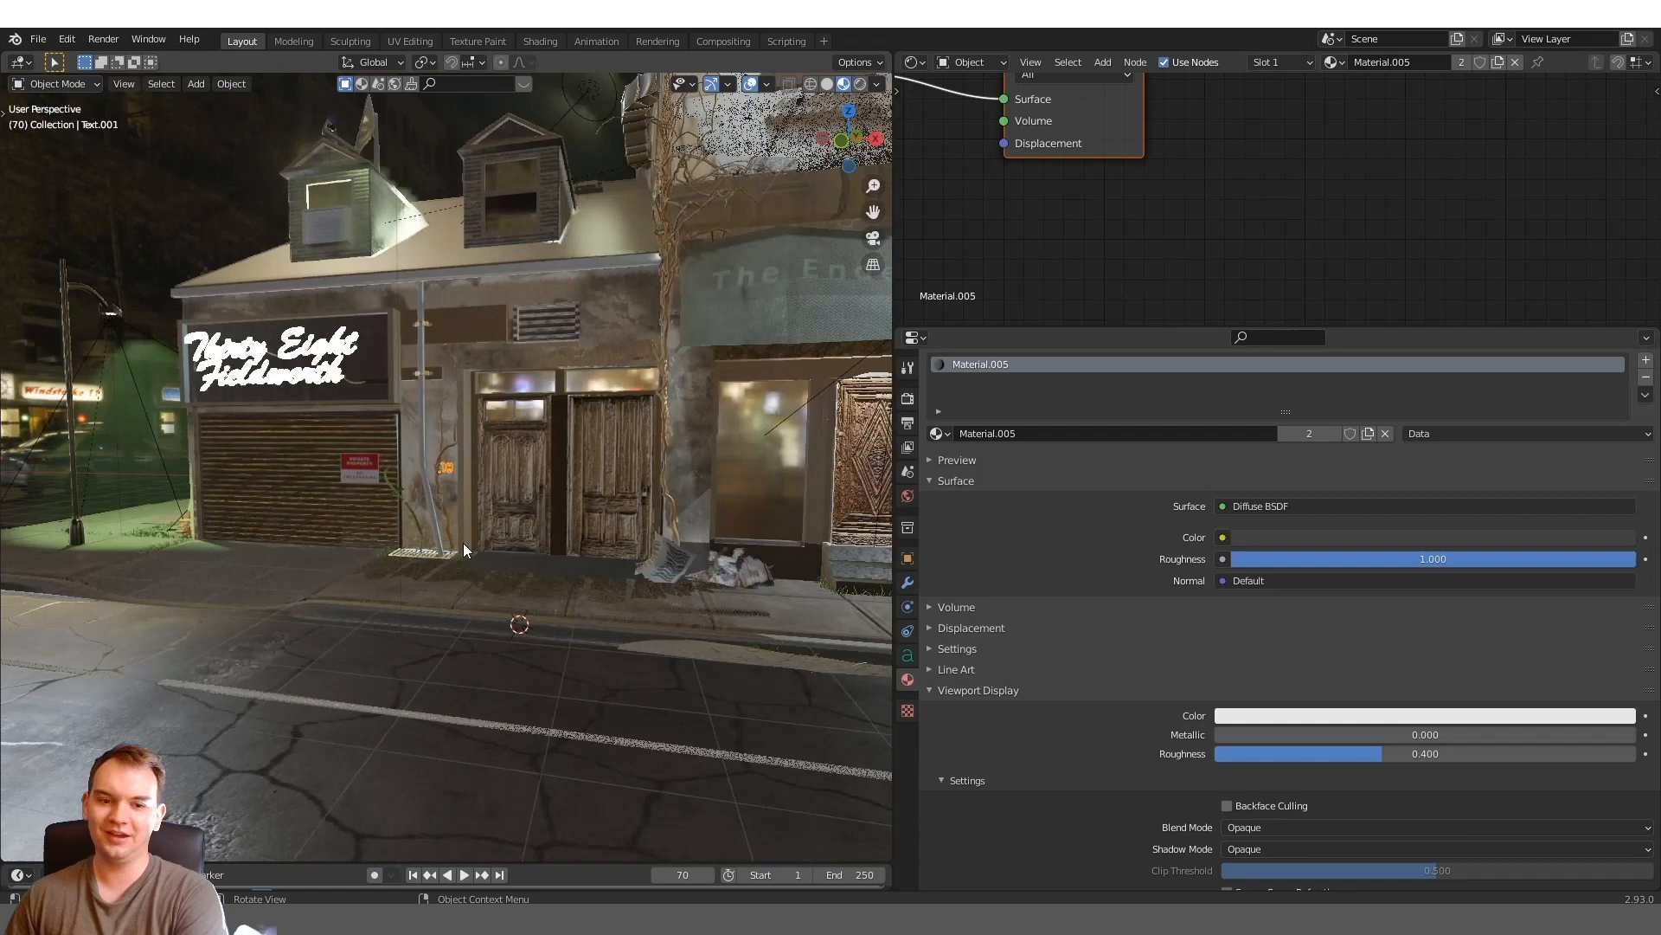
{"action": "middle_click_drag", "start_coordinate": [464, 543], "coordinate": [419, 404]}
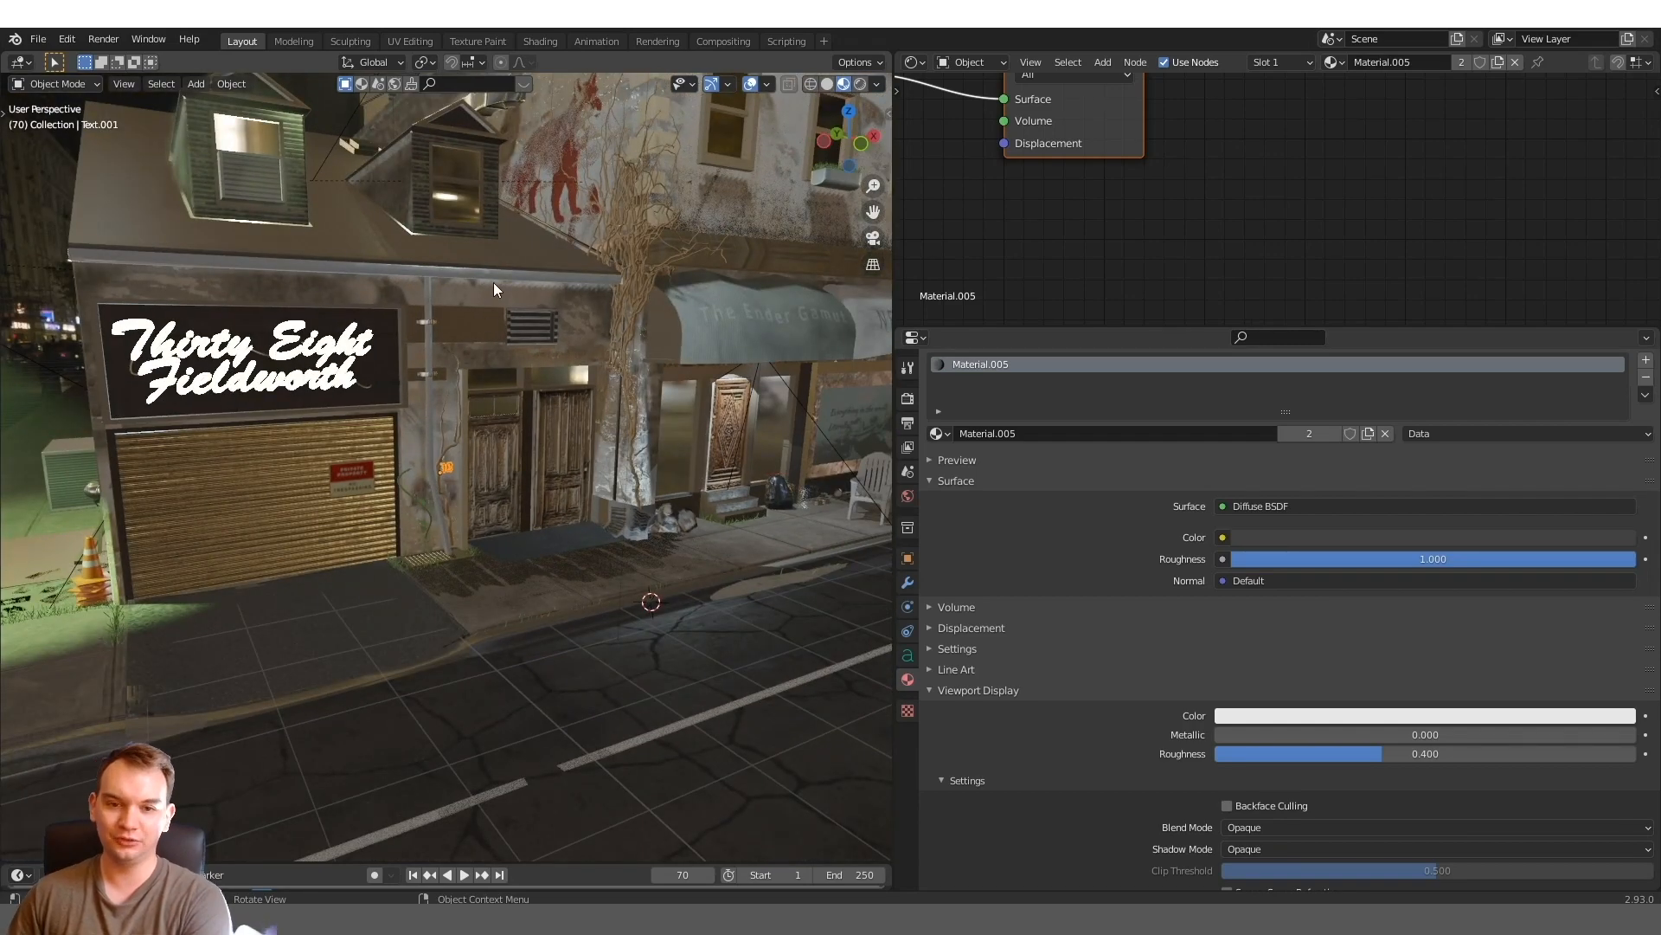
Frame the fluorescent light and select the wall poster planes, cancelling an accidental move
{"action": "left_click", "coordinate": [418, 354]}
{"action": "key", "text": "KP_Decimal"}
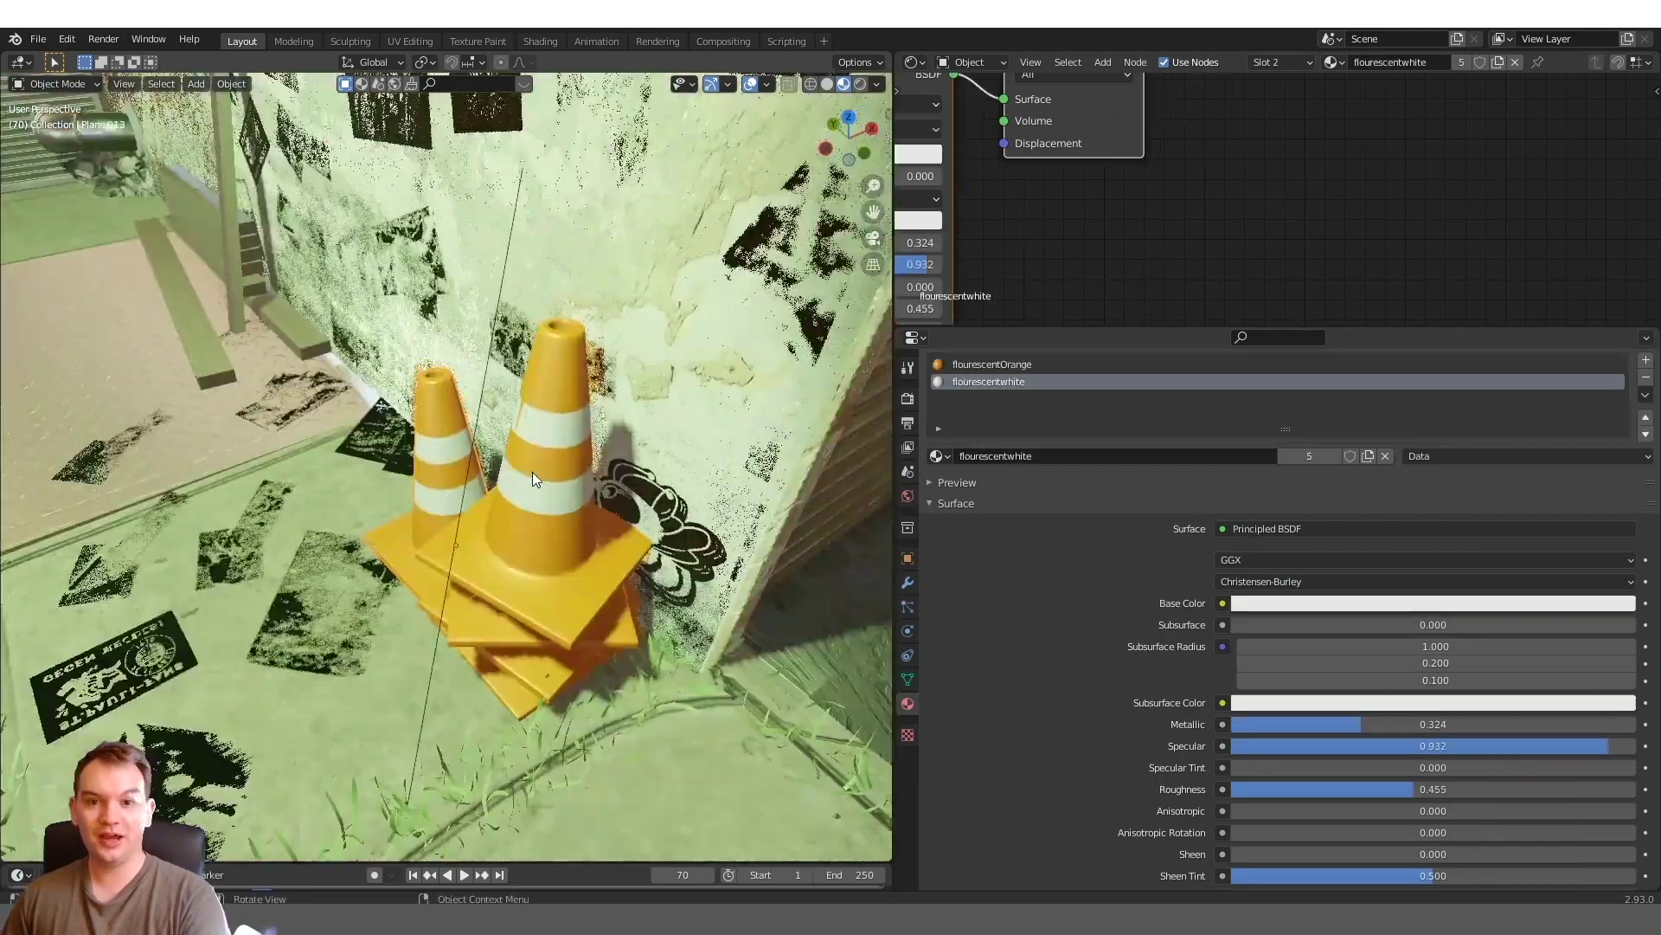
{"action": "mouse_move", "coordinate": [533, 471]}
{"action": "middle_mouse_down"}
{"action": "mouse_move", "coordinate": [587, 483]}
{"action": "mouse_move", "coordinate": [511, 454]}
{"action": "mouse_move", "coordinate": [469, 310]}
{"action": "mouse_move", "coordinate": [588, 384]}
{"action": "middle_mouse_up"}
{"action": "left_click", "coordinate": [511, 454]}
{"action": "left_click", "coordinate": [579, 423]}
{"action": "key", "text": "g"}
{"action": "right_click", "coordinate": [579, 423]}
{"action": "key", "text": "ctrl+z"}
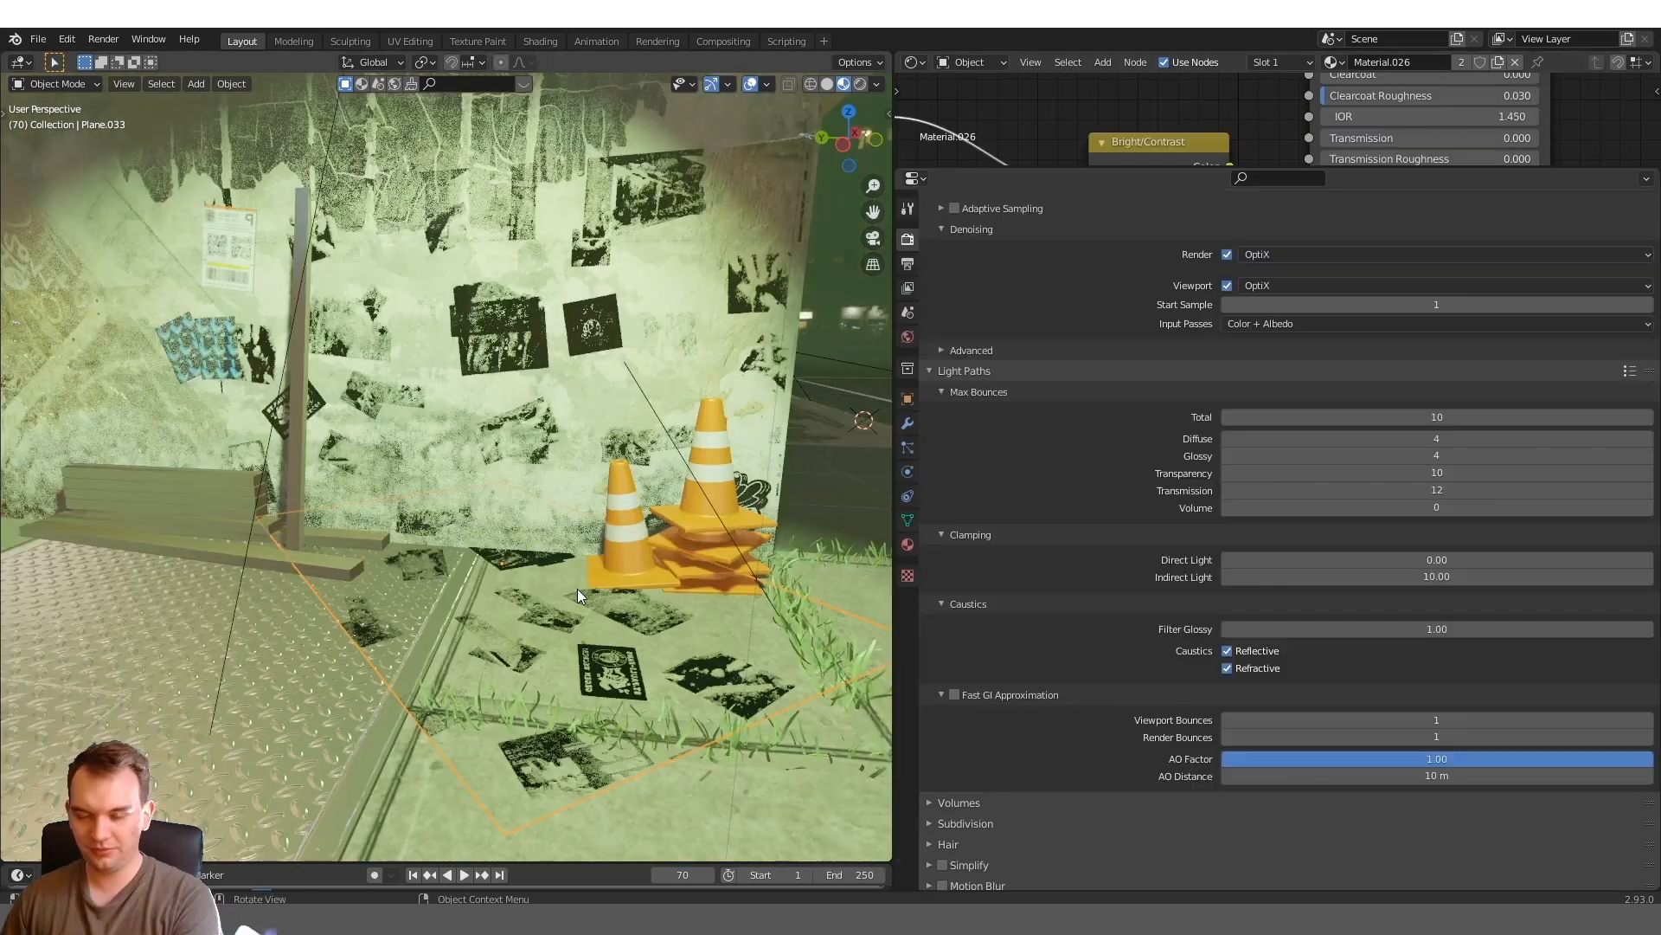
Duplicate a poster plane onto the floor and reposition the spotlight above it
{"action": "key", "text": "shift+d"}
{"action": "left_click", "coordinate": [538, 388]}
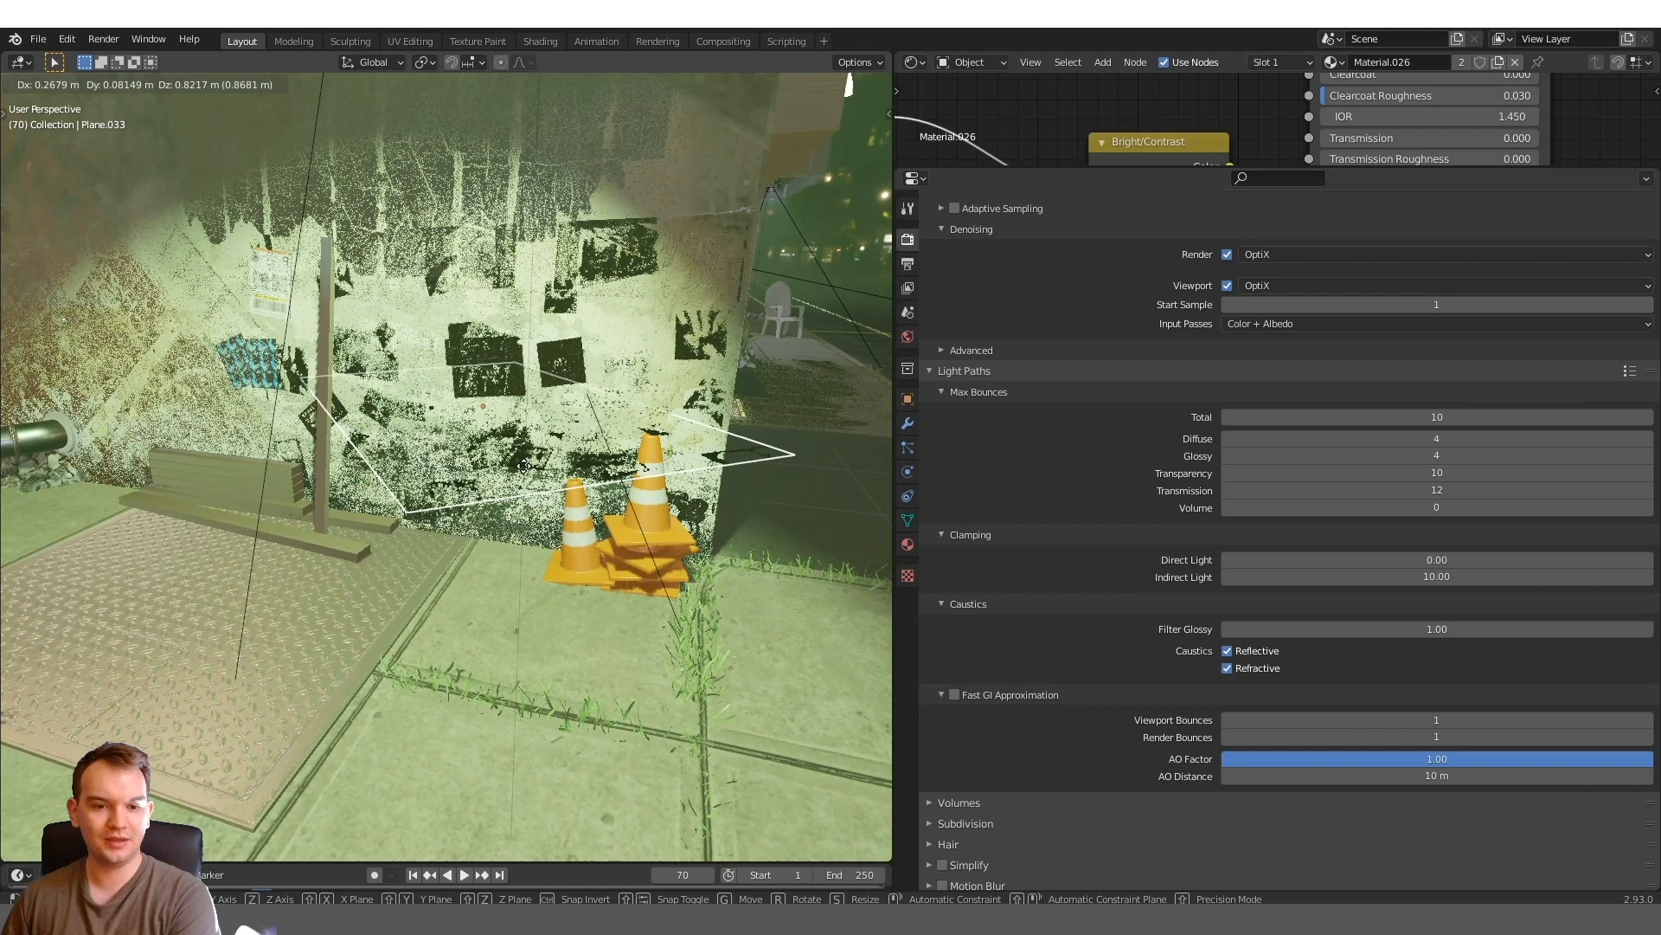
{"action": "left_click", "coordinate": [416, 364]}
{"action": "key", "text": "g"}
{"action": "left_click", "coordinate": [415, 364]}
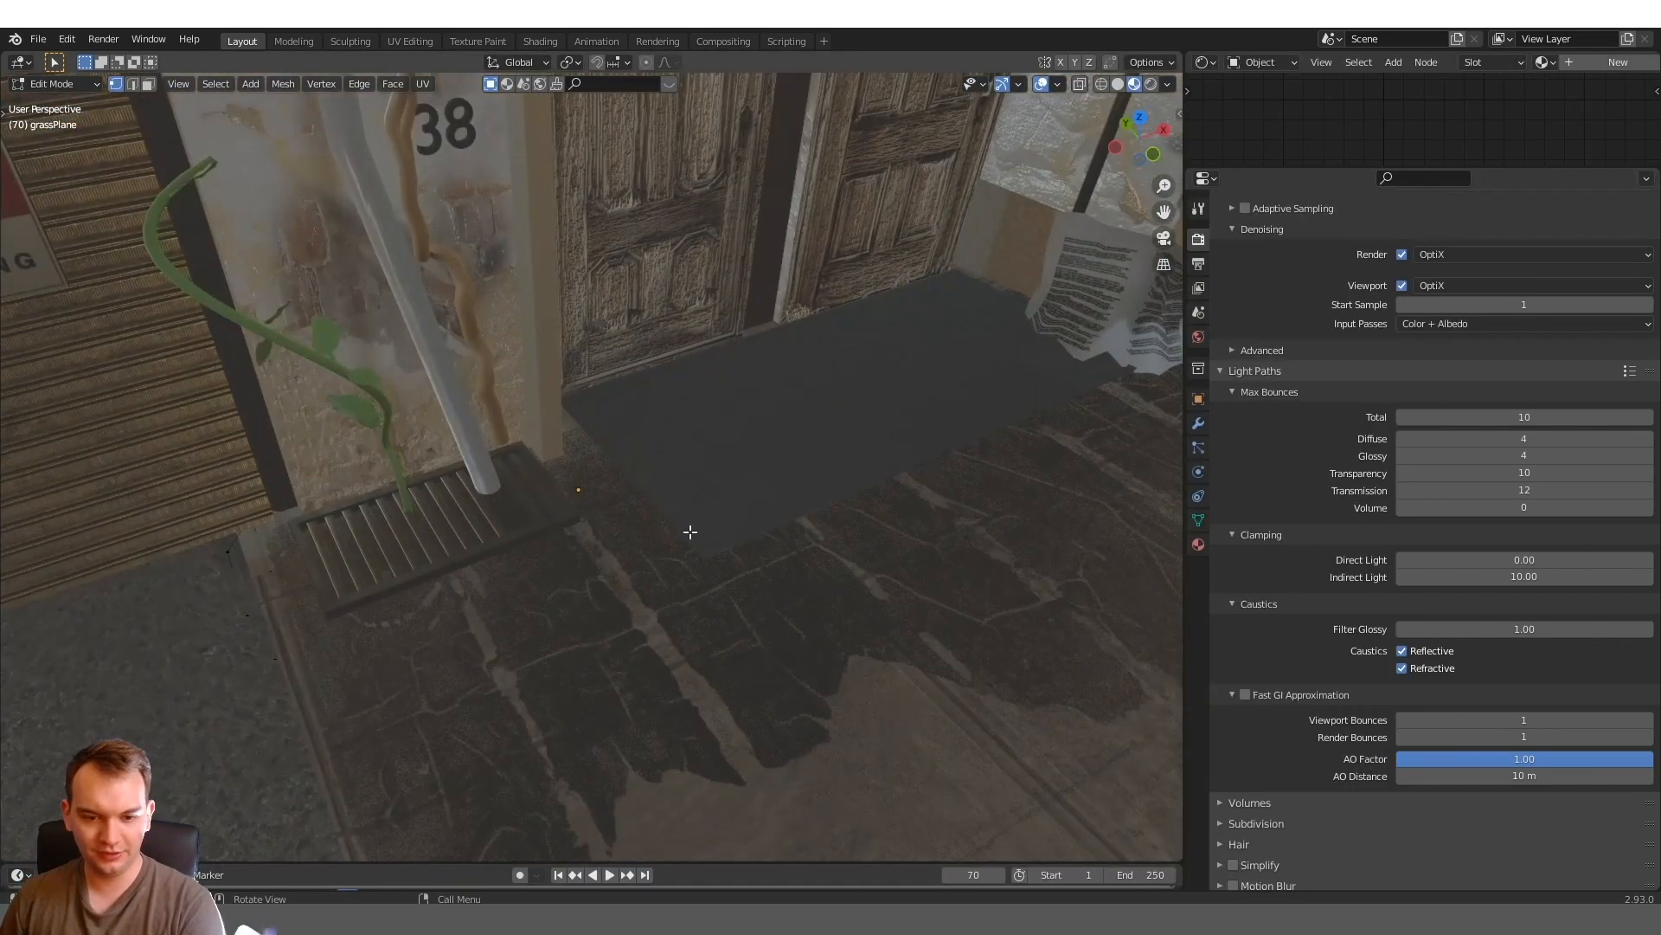
{"action": "left_click", "coordinate": [681, 551]}
{"action": "middle_click_drag", "start_coordinate": [771, 555], "coordinate": [802, 299]}
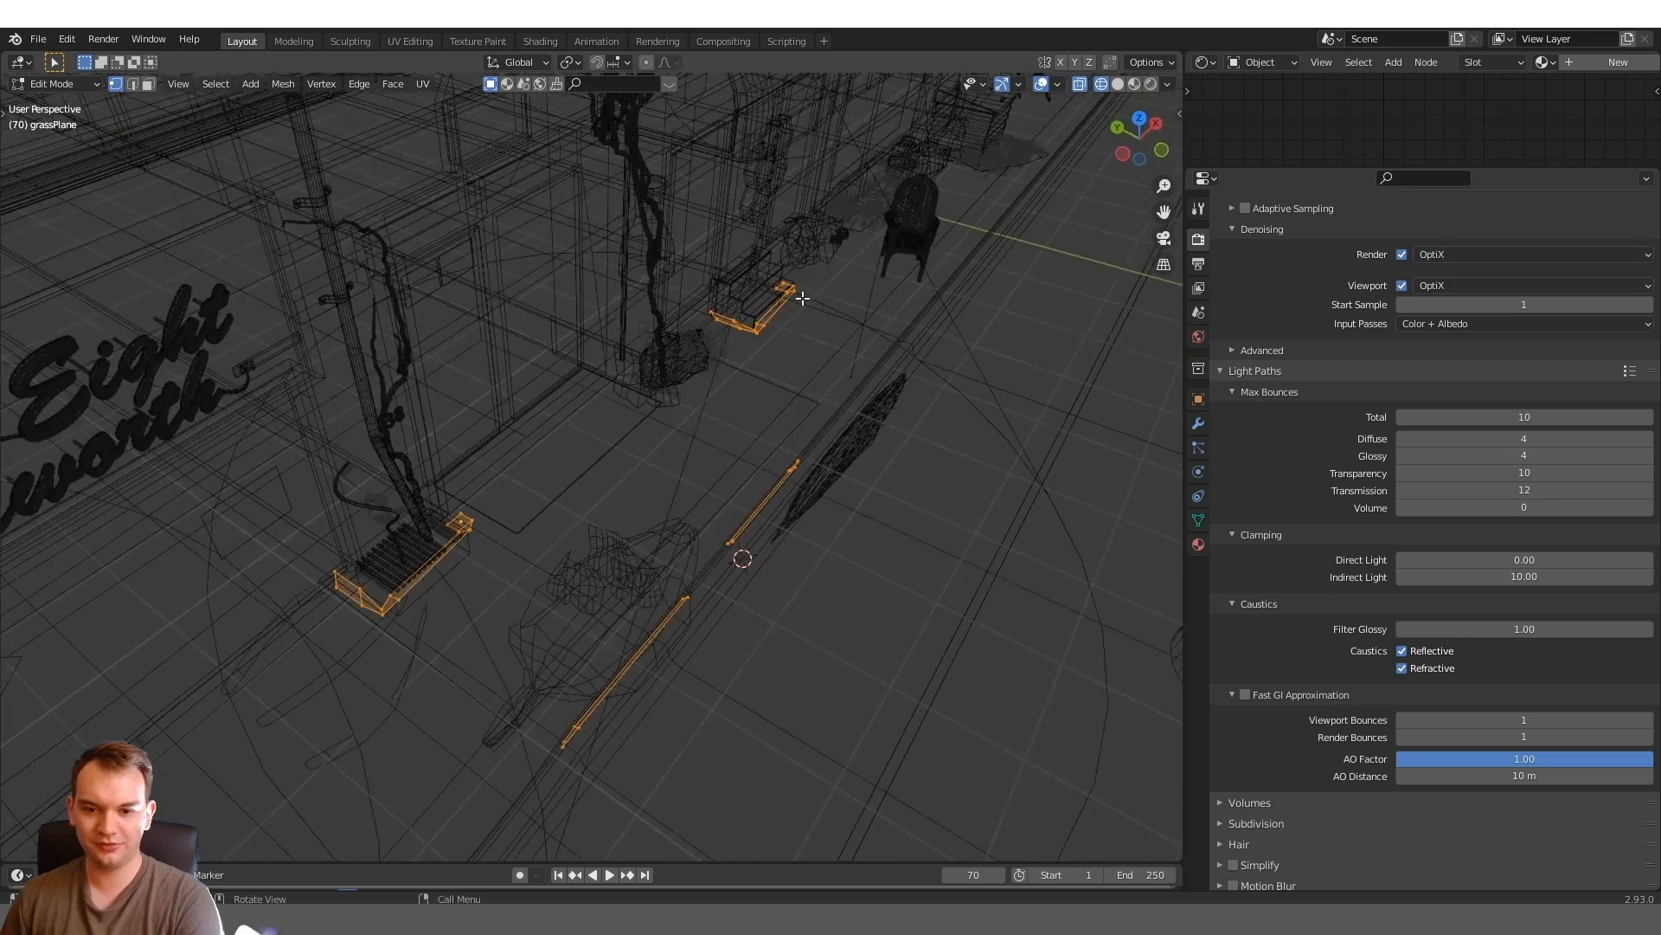
{"action": "middle_click_drag", "start_coordinate": [685, 536], "coordinate": [481, 512]}
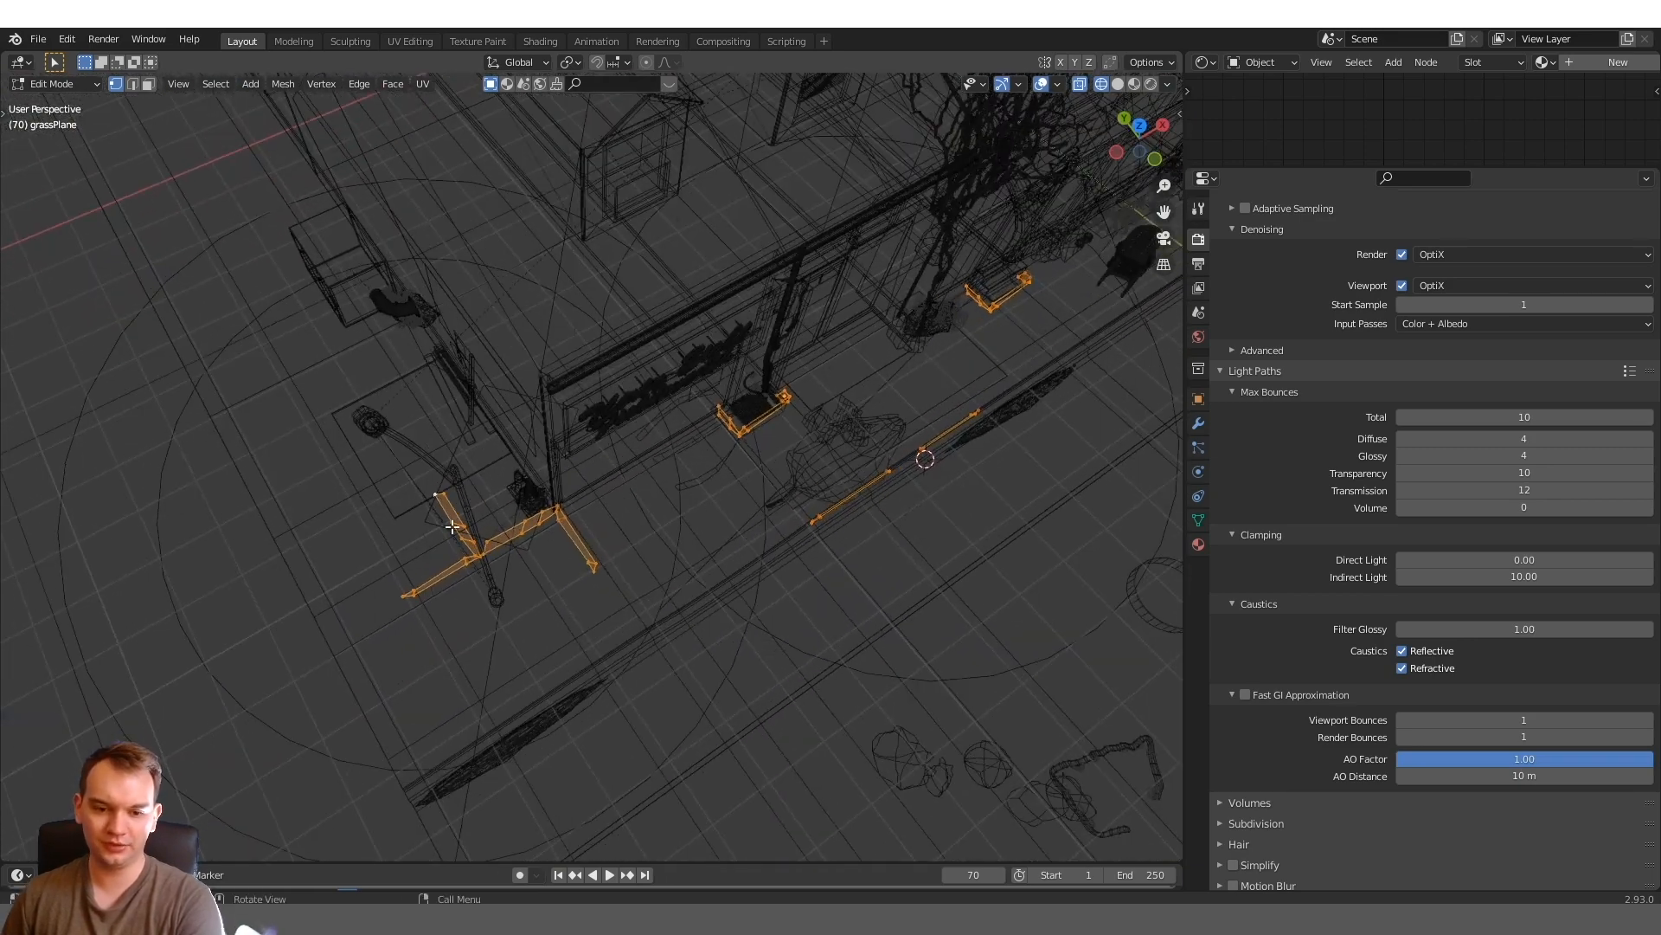
{"action": "key", "text": "Tab"}
{"action": "scroll", "coordinate": [934, 383], "scroll_direction": "up", "scroll_amount": 5}
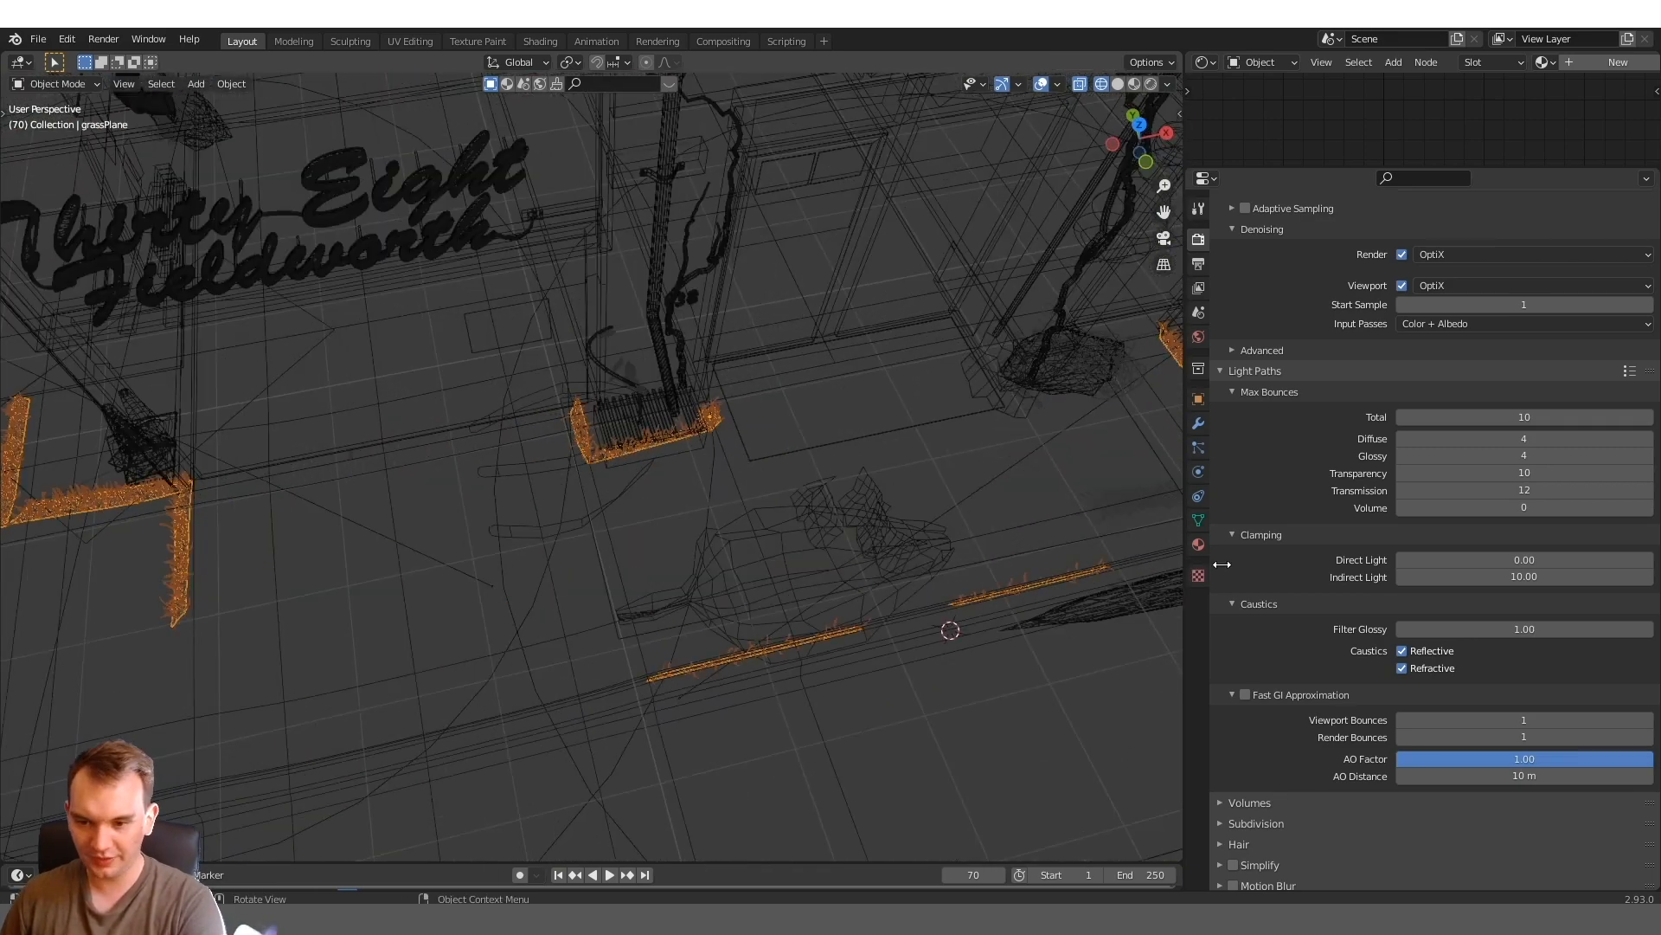
{"action": "left_click", "coordinate": [1198, 519]}
{"action": "left_click", "coordinate": [1199, 446]}
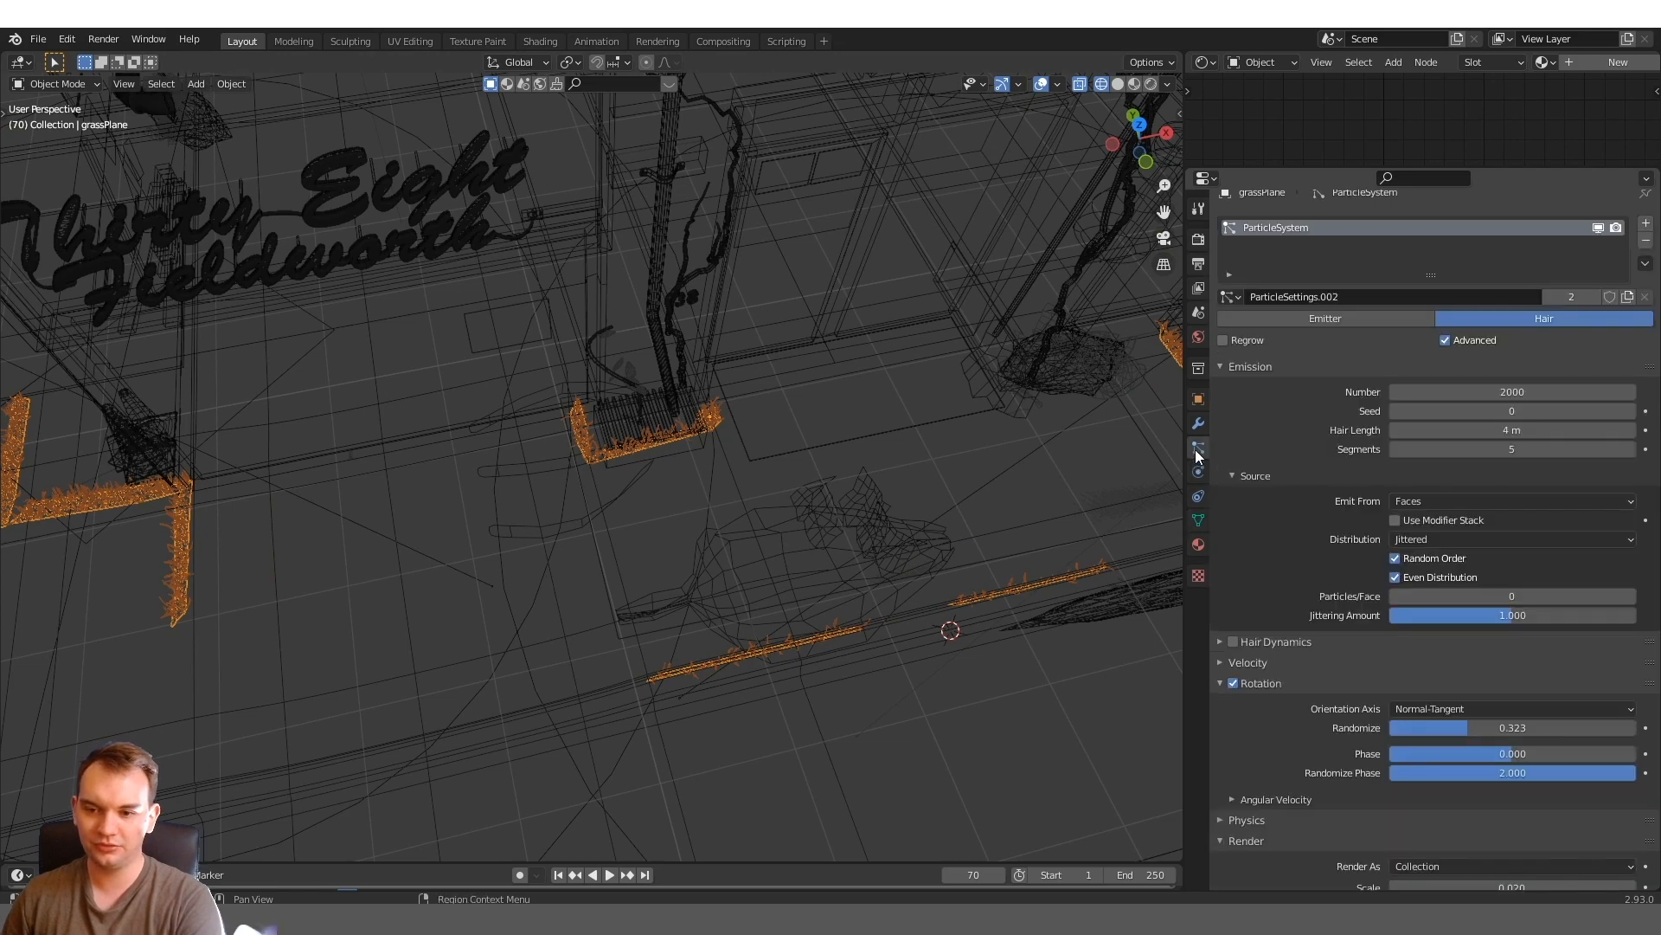
{"action": "middle_click_drag", "start_coordinate": [936, 520], "coordinate": [879, 419]}
{"action": "scroll", "coordinate": [1353, 704], "scroll_direction": "down", "scroll_amount": 10}
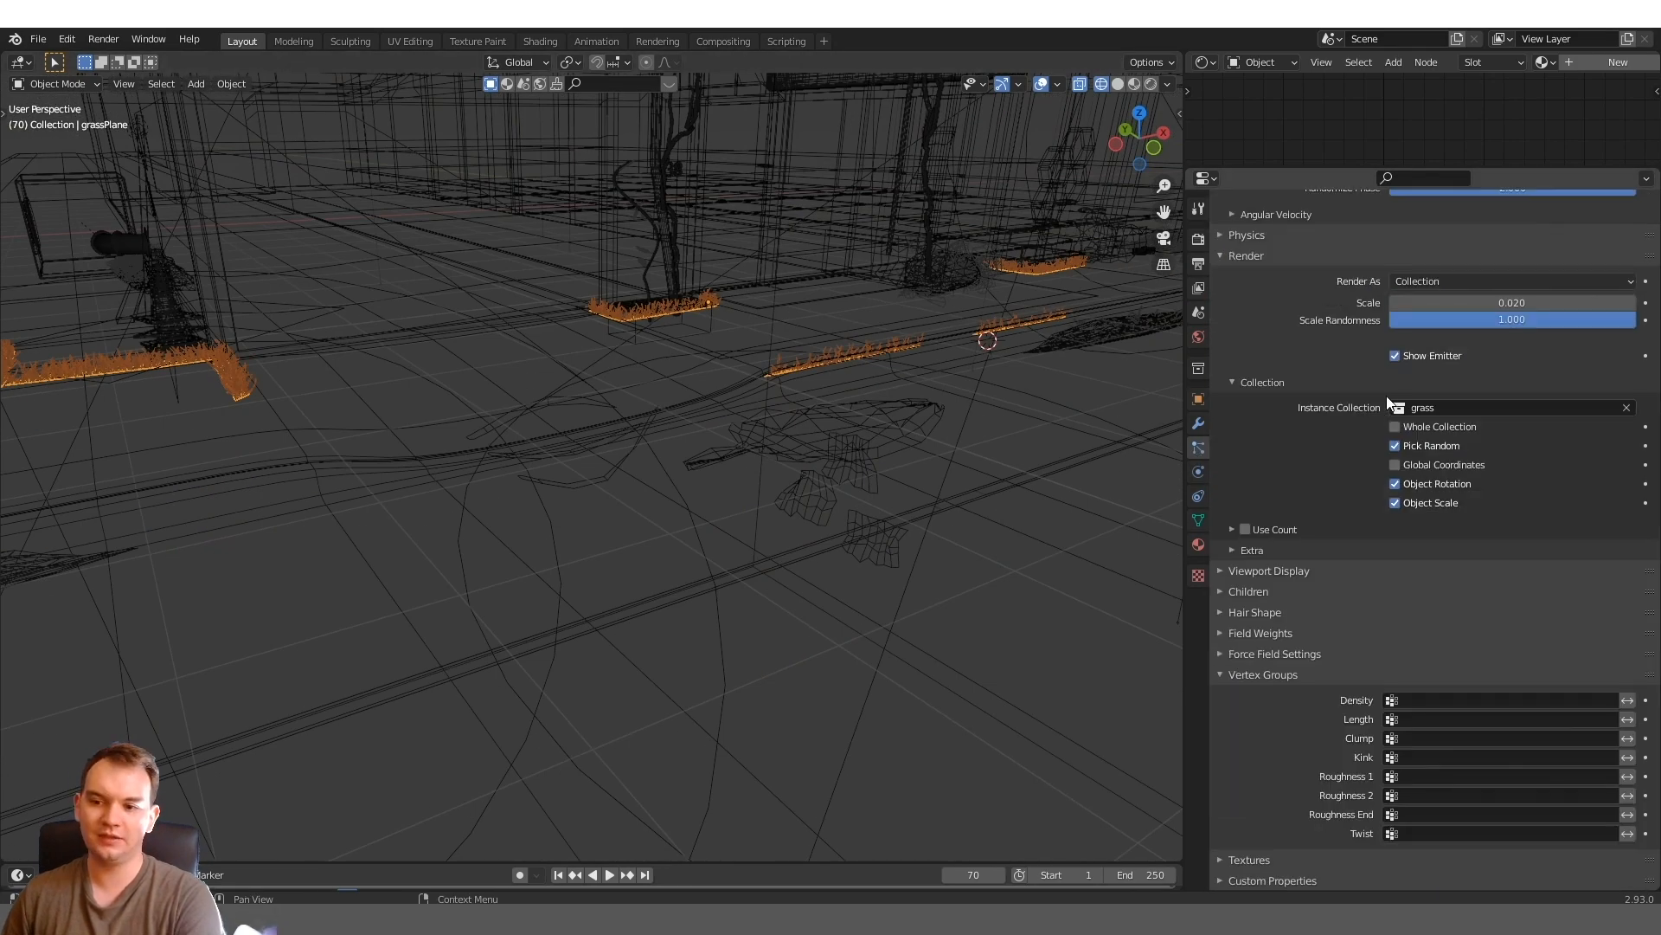
{"action": "middle_click_drag", "start_coordinate": [986, 428], "coordinate": [871, 427]}
{"action": "key", "text": "shift+z"}
{"action": "mouse_move", "coordinate": [813, 521]}
{"action": "middle_mouse_down"}
{"action": "mouse_move", "coordinate": [627, 353]}
{"action": "mouse_move", "coordinate": [805, 571]}
{"action": "mouse_move", "coordinate": [731, 460]}
{"action": "middle_mouse_up"}
{"action": "scroll", "coordinate": [821, 497], "scroll_direction": "up", "scroll_amount": 3}
{"action": "middle_click_drag", "start_coordinate": [821, 497], "coordinate": [751, 485]}
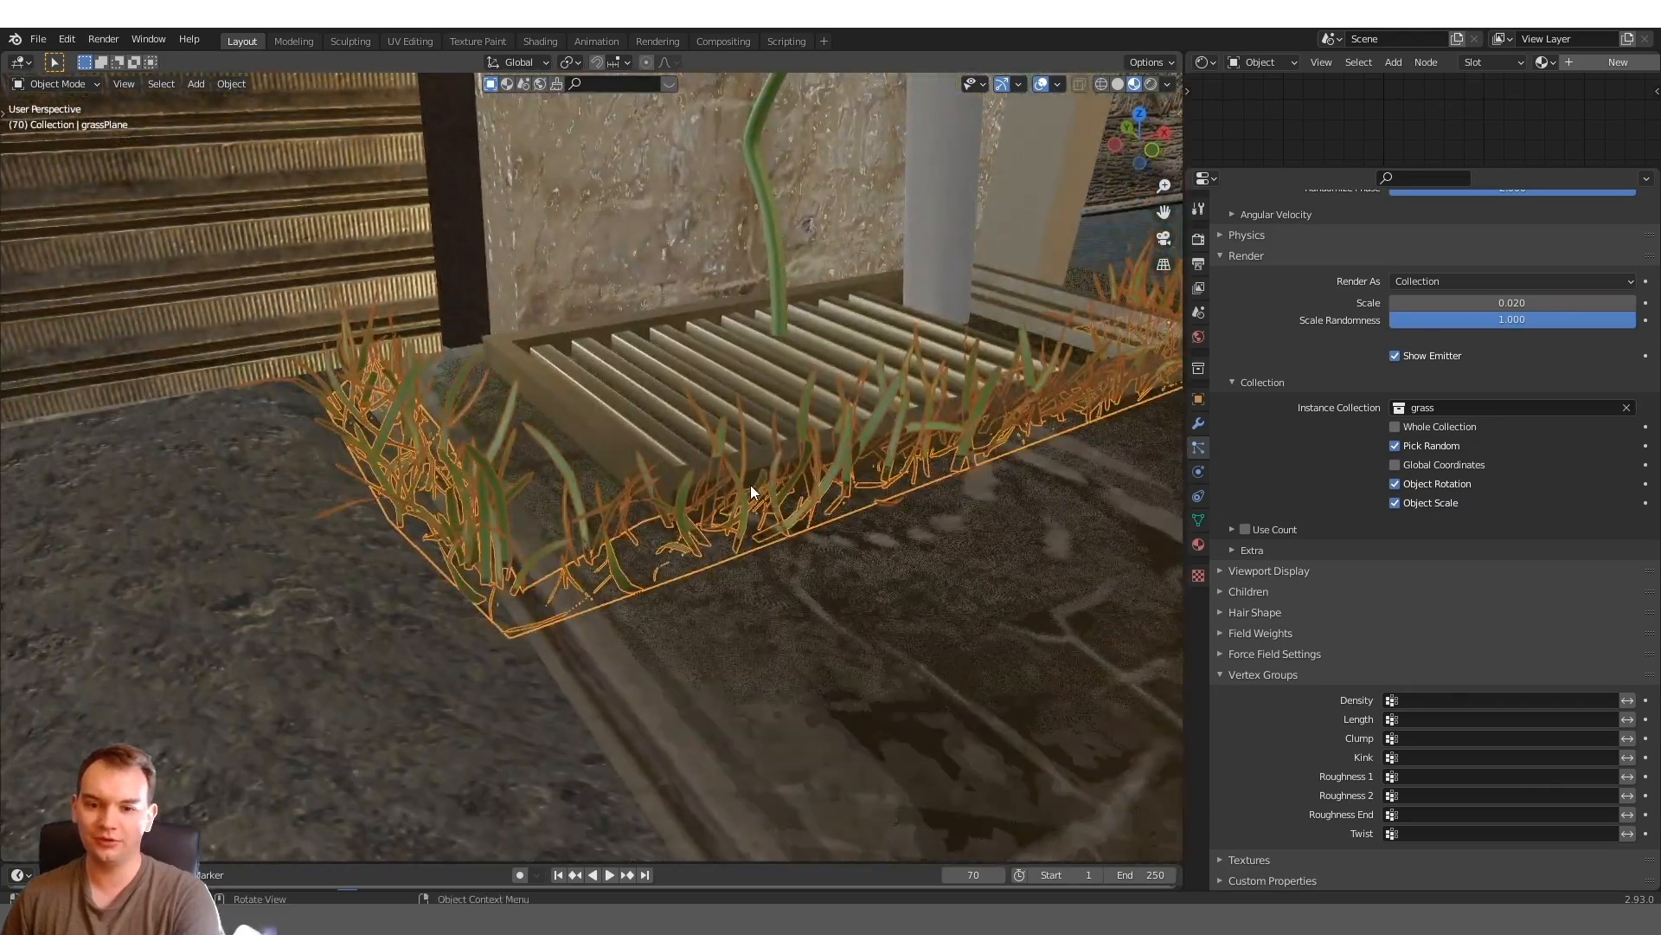
{"action": "scroll", "coordinate": [750, 484], "scroll_direction": "down", "scroll_amount": 10}
{"action": "left_click", "coordinate": [515, 315]}
{"action": "key", "text": "KP_Decimal"}
{"action": "mouse_move", "coordinate": [593, 368]}
{"action": "middle_mouse_down"}
{"action": "mouse_move", "coordinate": [497, 363]}
{"action": "mouse_move", "coordinate": [721, 378]}
{"action": "mouse_move", "coordinate": [629, 412]}
{"action": "mouse_move", "coordinate": [583, 453]}
{"action": "mouse_move", "coordinate": [987, 439]}
{"action": "mouse_move", "coordinate": [86, 427]}
{"action": "mouse_move", "coordinate": [395, 403]}
{"action": "middle_mouse_up"}
{"action": "key", "text": "KP_0"}
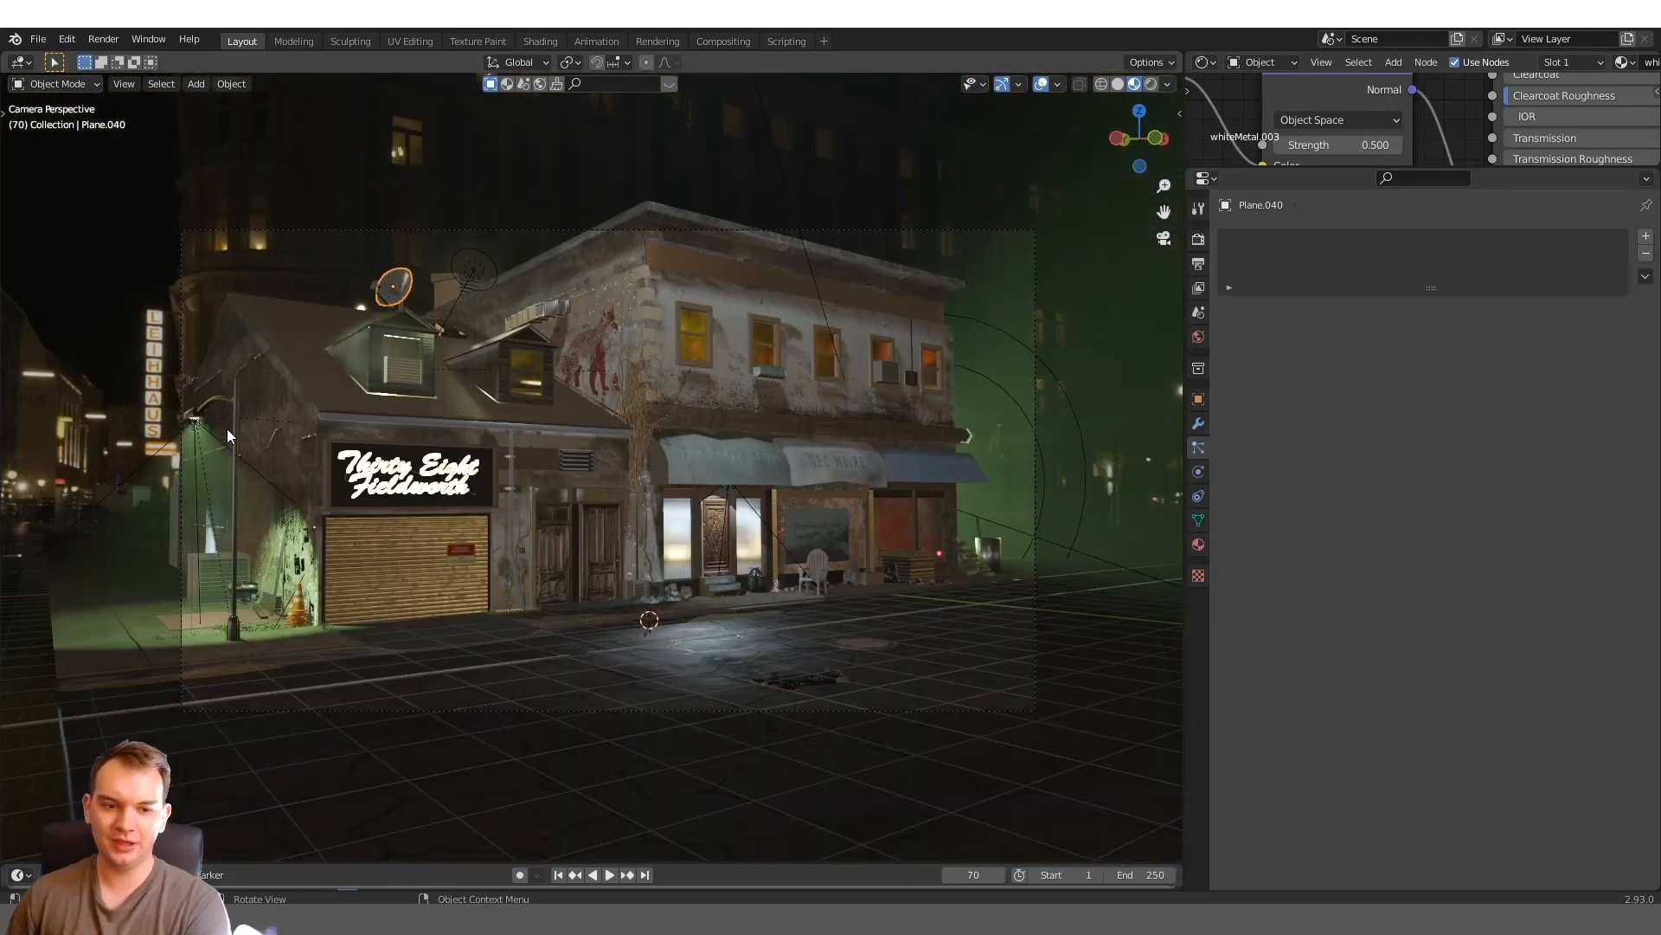
{"action": "left_click", "coordinate": [196, 420]}
{"action": "key", "text": "KP_Decimal"}
{"action": "middle_click_drag", "start_coordinate": [235, 419], "coordinate": [407, 485]}
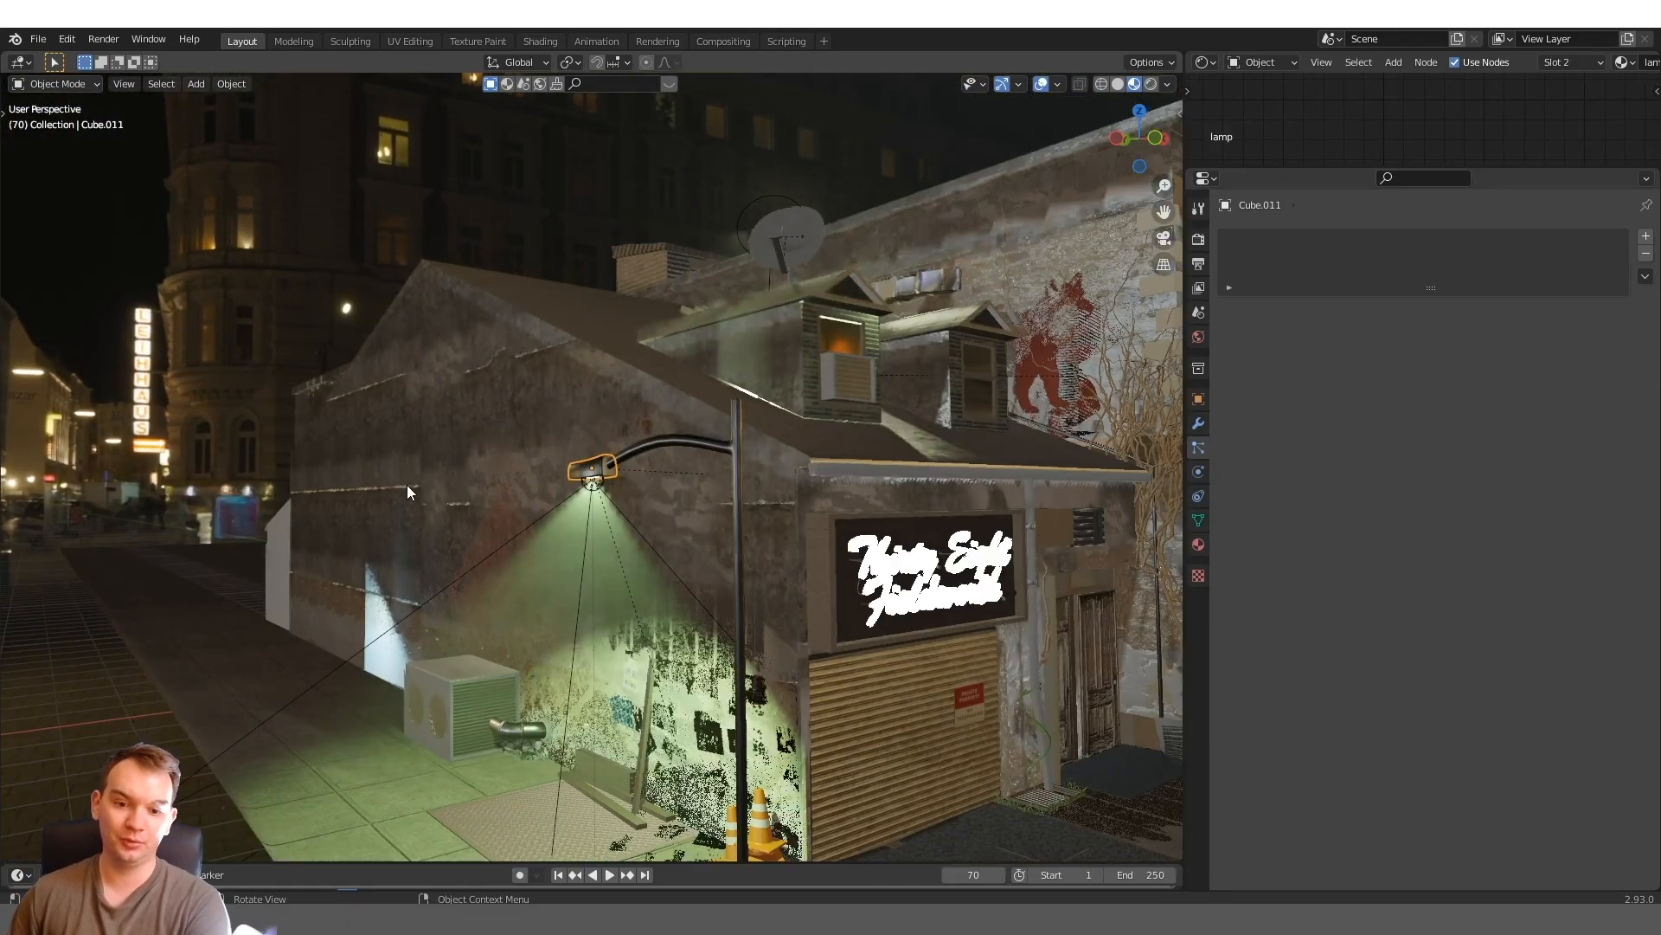
{"action": "left_click", "coordinate": [642, 508]}
{"action": "key", "text": "KP_Decimal"}
{"action": "mouse_move", "coordinate": [642, 507]}
{"action": "middle_mouse_down"}
{"action": "mouse_move", "coordinate": [549, 493]}
{"action": "mouse_move", "coordinate": [598, 501]}
{"action": "middle_mouse_up"}
{"action": "key", "text": "KP_Decimal"}
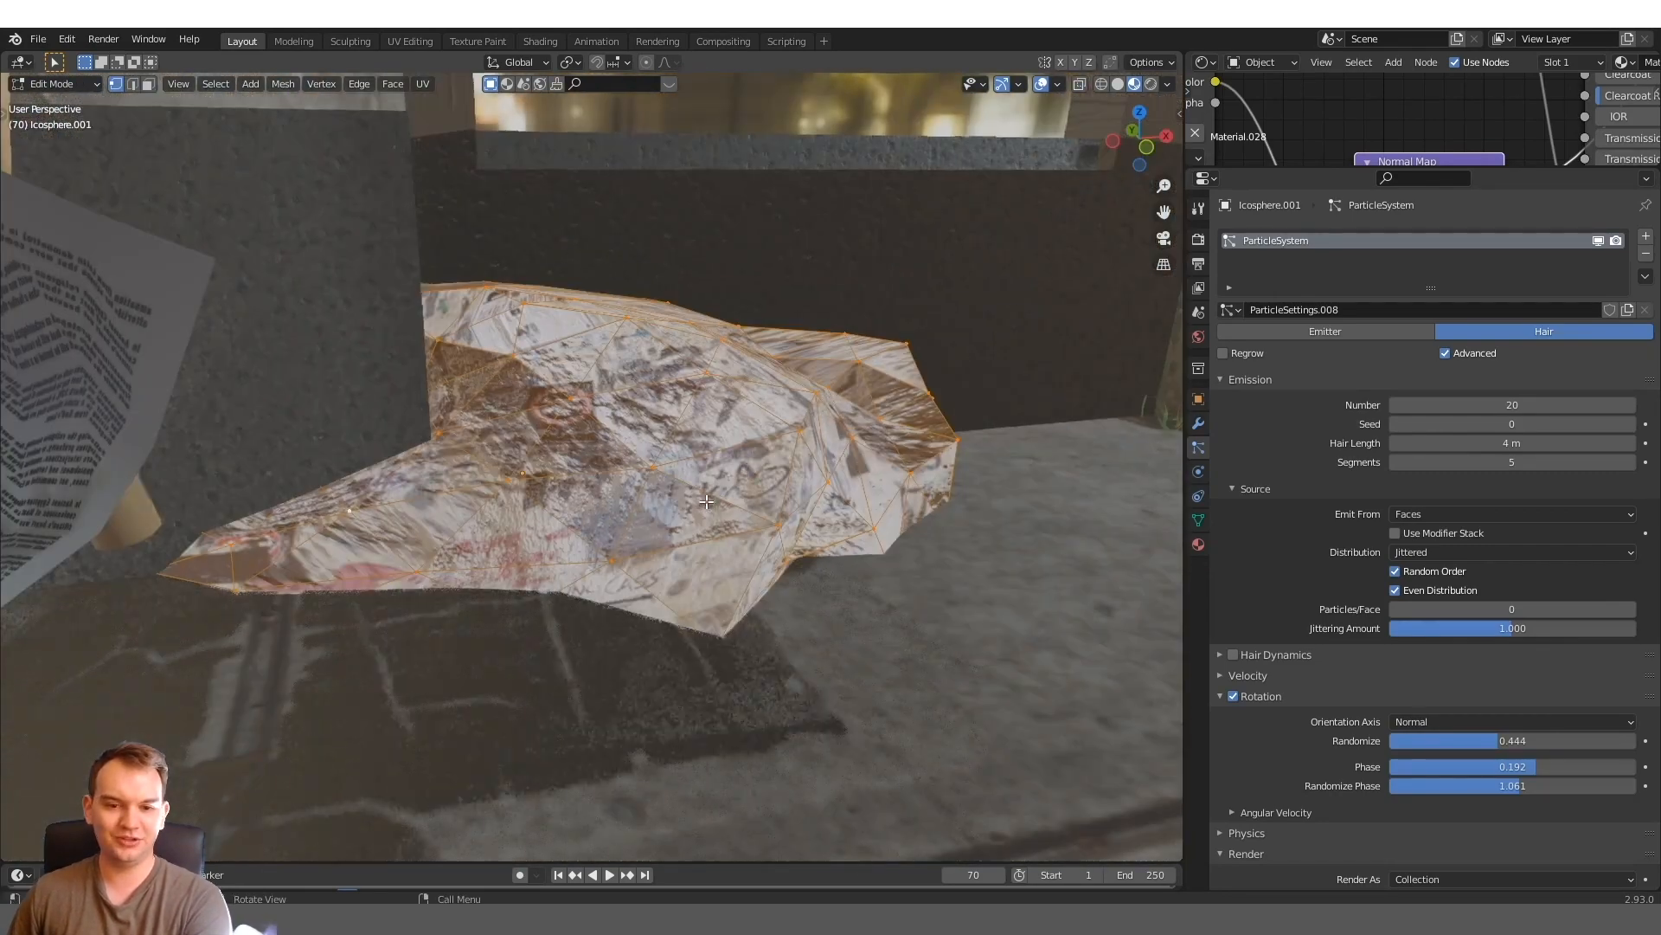
{"action": "key", "text": "Tab"}
{"action": "mouse_move", "coordinate": [768, 433]}
{"action": "middle_mouse_down"}
{"action": "mouse_move", "coordinate": [884, 371]}
{"action": "mouse_move", "coordinate": [756, 446]}
{"action": "mouse_move", "coordinate": [916, 360]}
{"action": "middle_mouse_up"}
{"action": "key", "text": "Tab"}
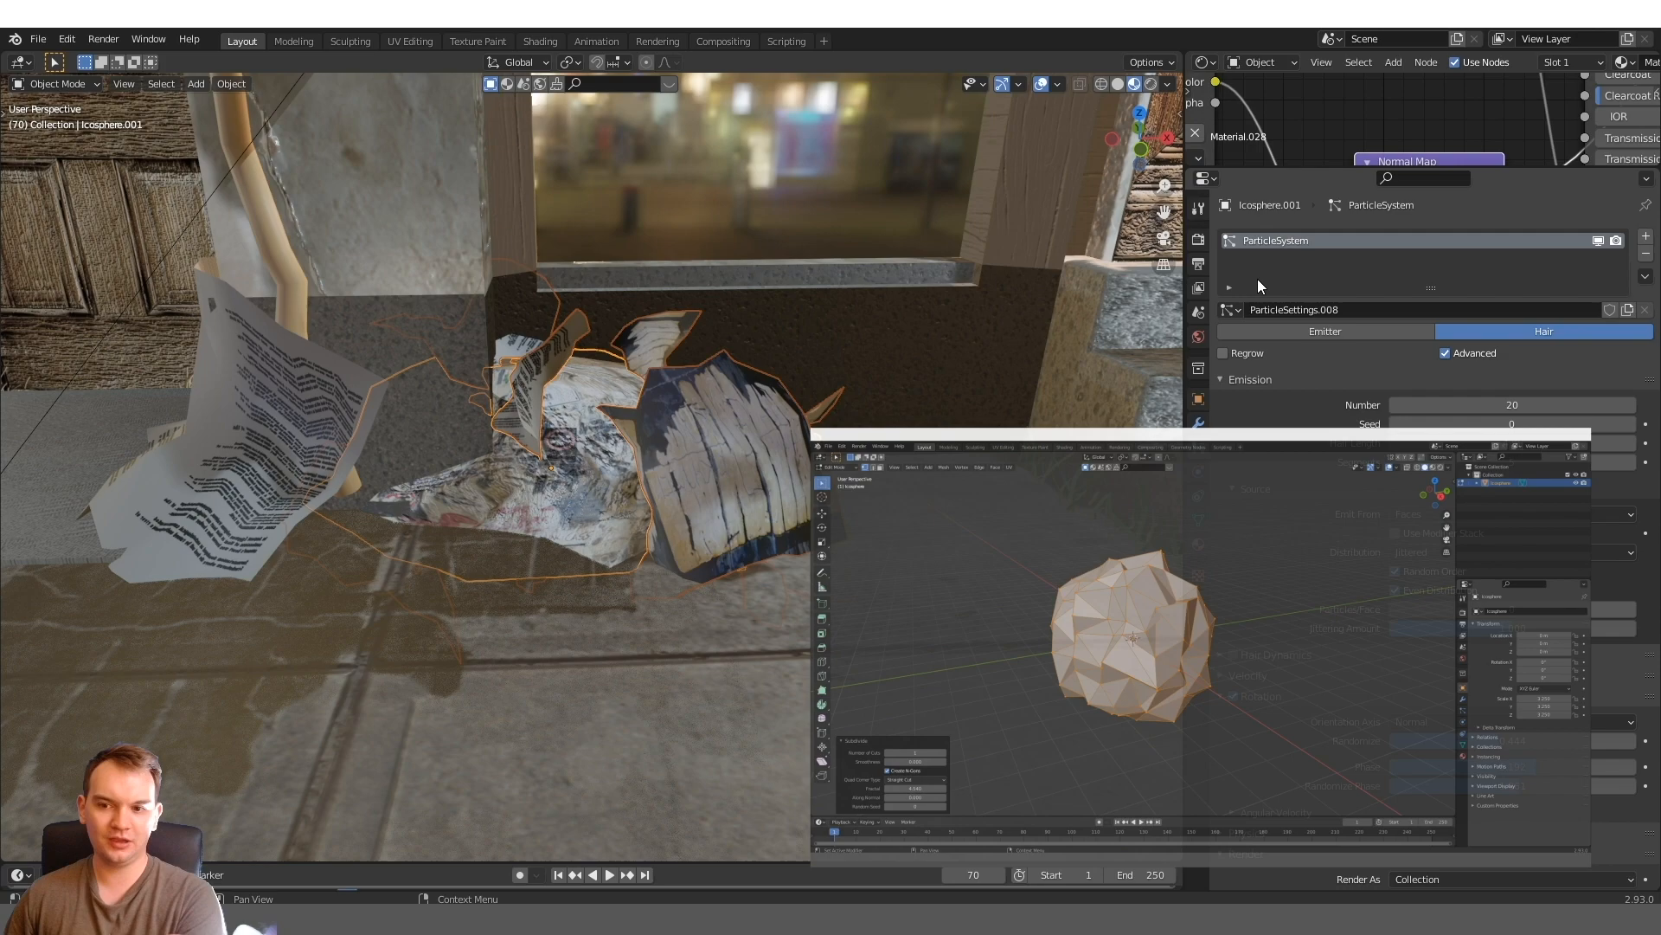
{"action": "mouse_move", "coordinate": [727, 448]}
{"action": "middle_mouse_down"}
{"action": "mouse_move", "coordinate": [647, 442]}
{"action": "mouse_move", "coordinate": [588, 486]}
{"action": "mouse_move", "coordinate": [708, 469]}
{"action": "mouse_move", "coordinate": [577, 455]}
{"action": "mouse_move", "coordinate": [599, 339]}
{"action": "mouse_move", "coordinate": [770, 445]}
{"action": "mouse_move", "coordinate": [744, 405]}
{"action": "middle_mouse_up"}
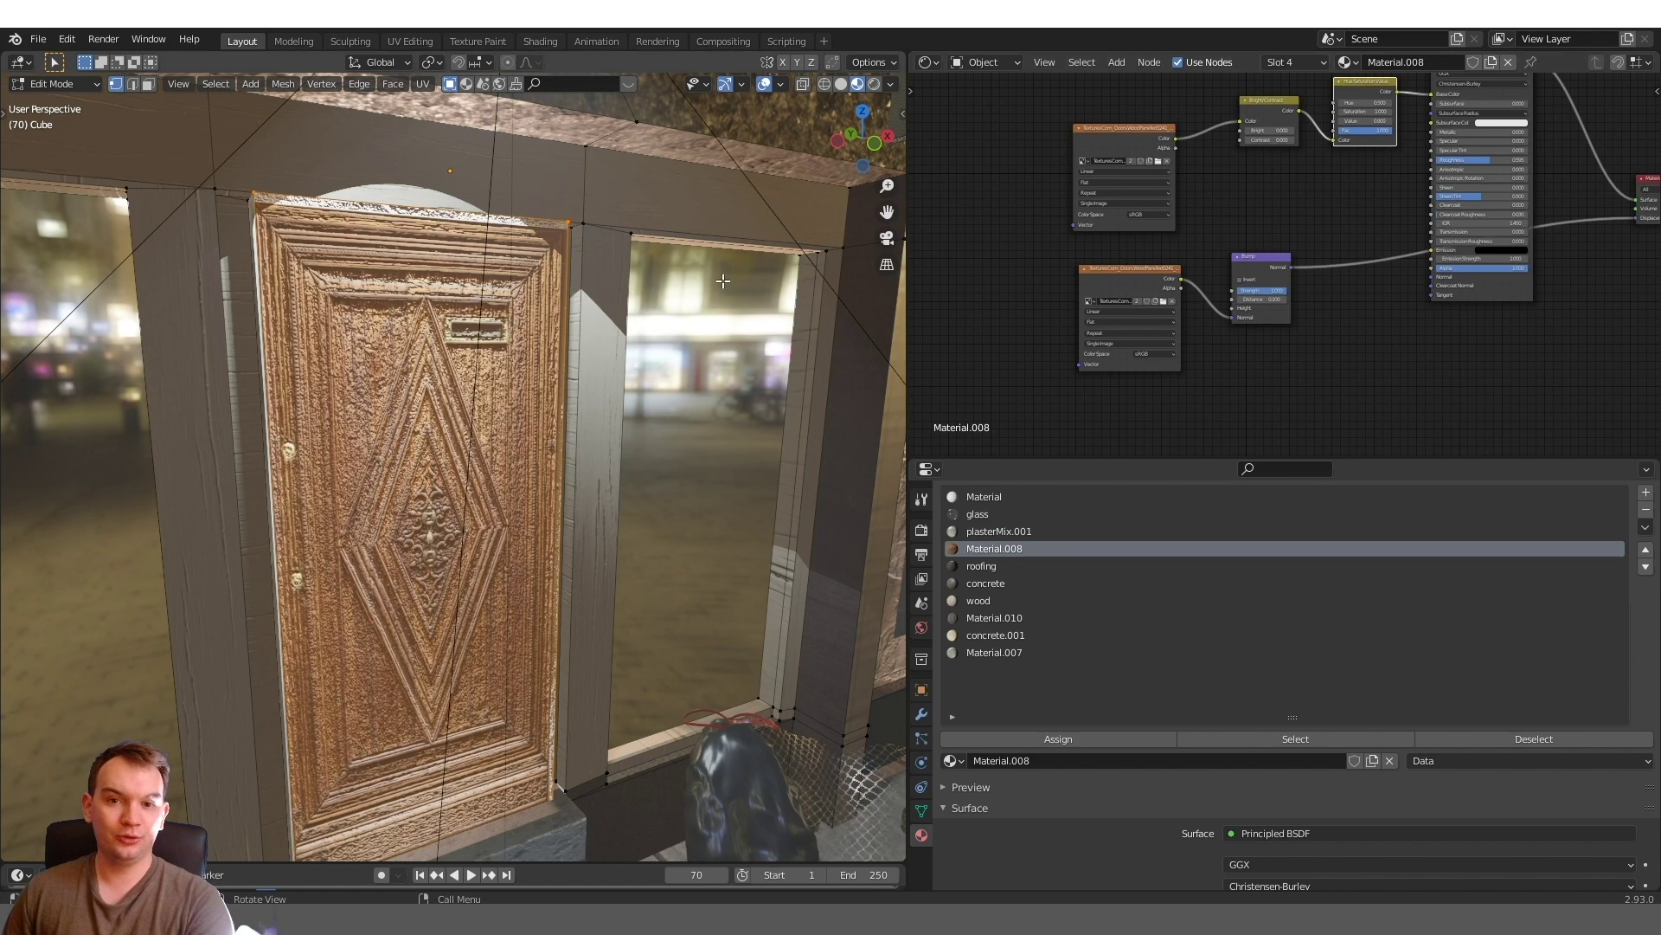
{"action": "mouse_move", "coordinate": [723, 281]}
{"action": "middle_mouse_down"}
{"action": "mouse_move", "coordinate": [623, 312]}
{"action": "mouse_move", "coordinate": [649, 305]}
{"action": "middle_mouse_up"}
{"action": "scroll", "coordinate": [1141, 297], "scroll_direction": "up", "scroll_amount": 3}
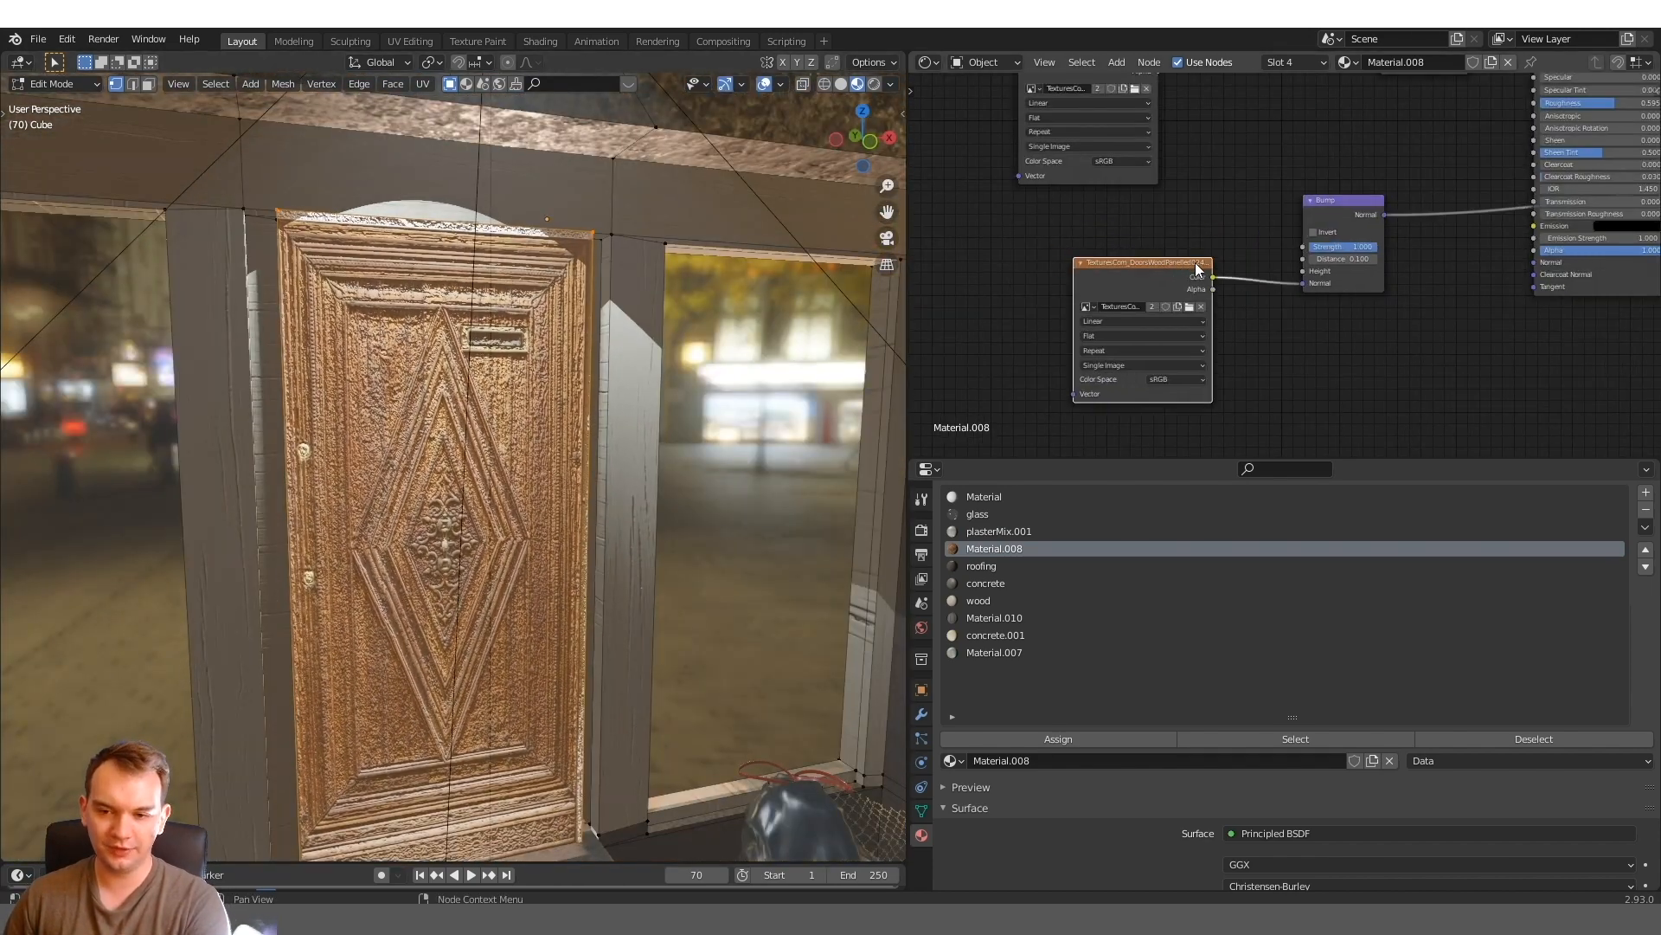
{"action": "scroll", "coordinate": [1213, 255], "scroll_direction": "up", "scroll_amount": 2}
Set the door image texture feeding the Bump node to Non-Color and inspect the door relief up close
{"action": "left_click_drag", "start_coordinate": [1377, 170], "coordinate": [1363, 148]}
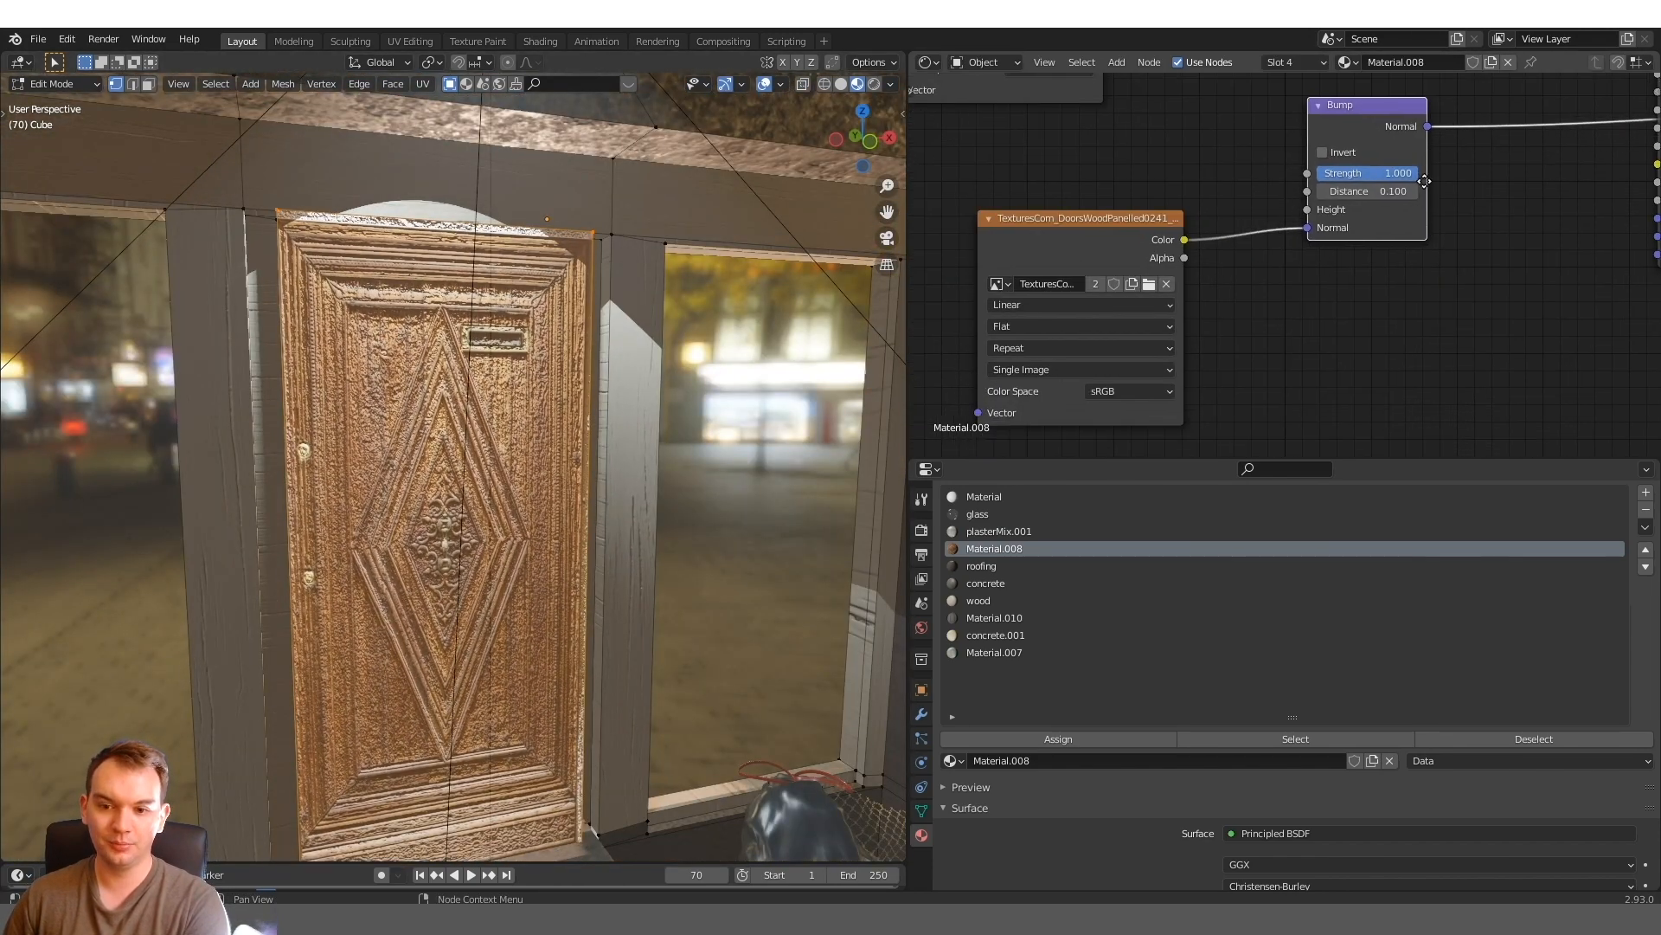
{"action": "middle_click_drag", "start_coordinate": [1098, 439], "coordinate": [1113, 279]}
{"action": "left_click", "coordinate": [1130, 353]}
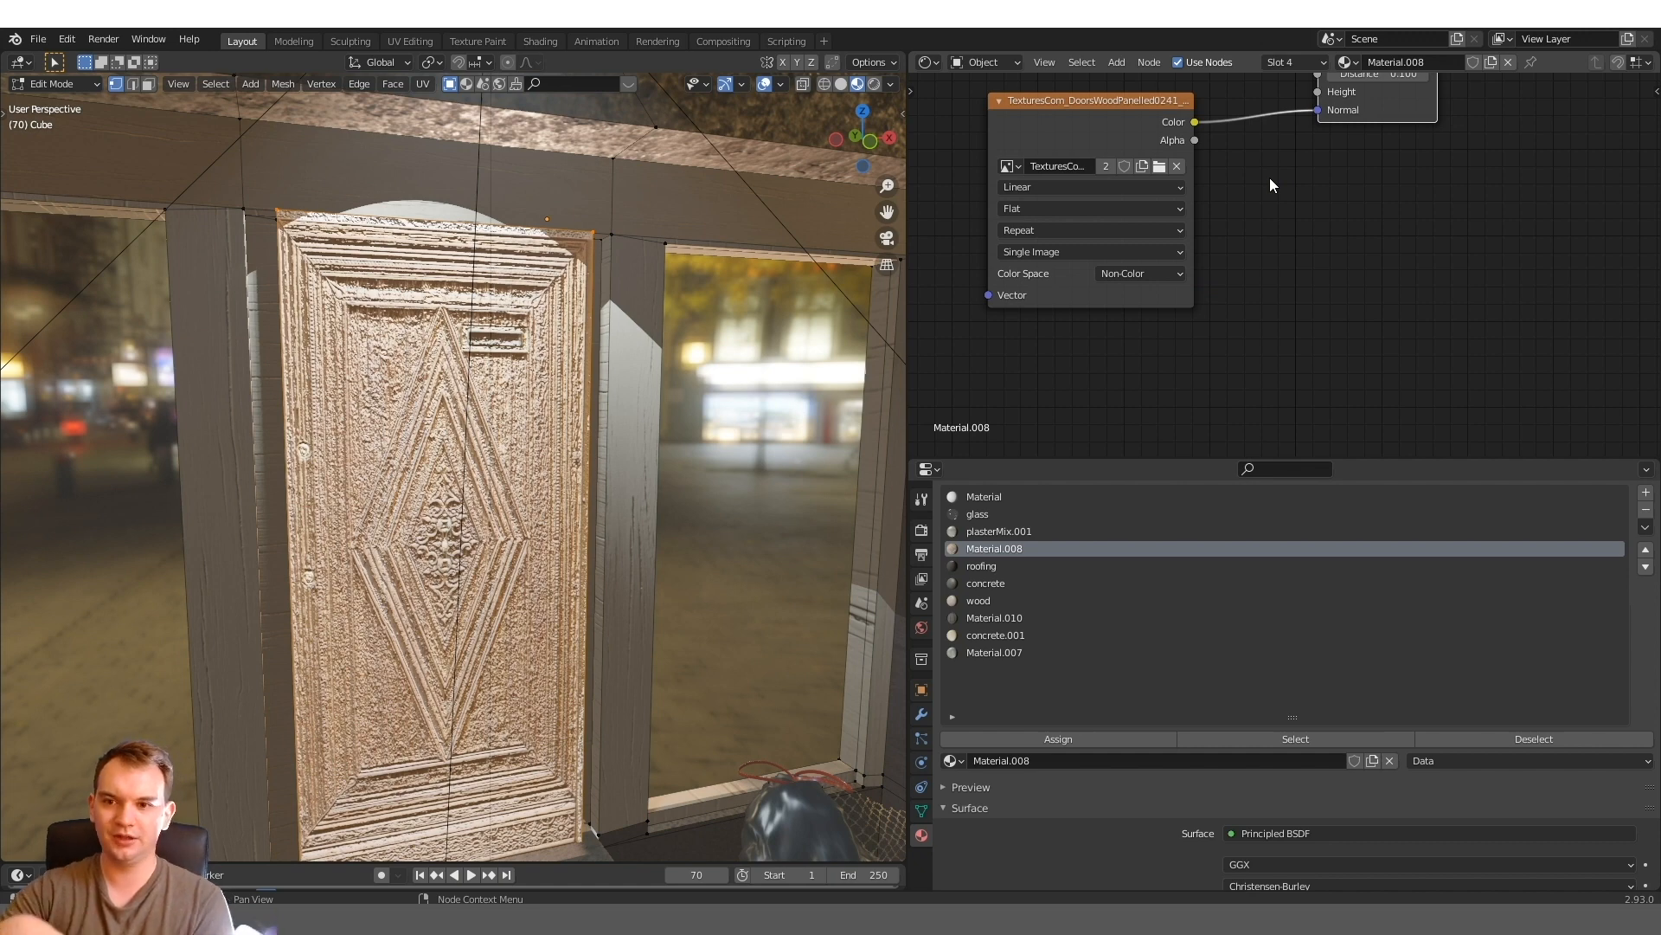
{"action": "key", "text": "Home"}
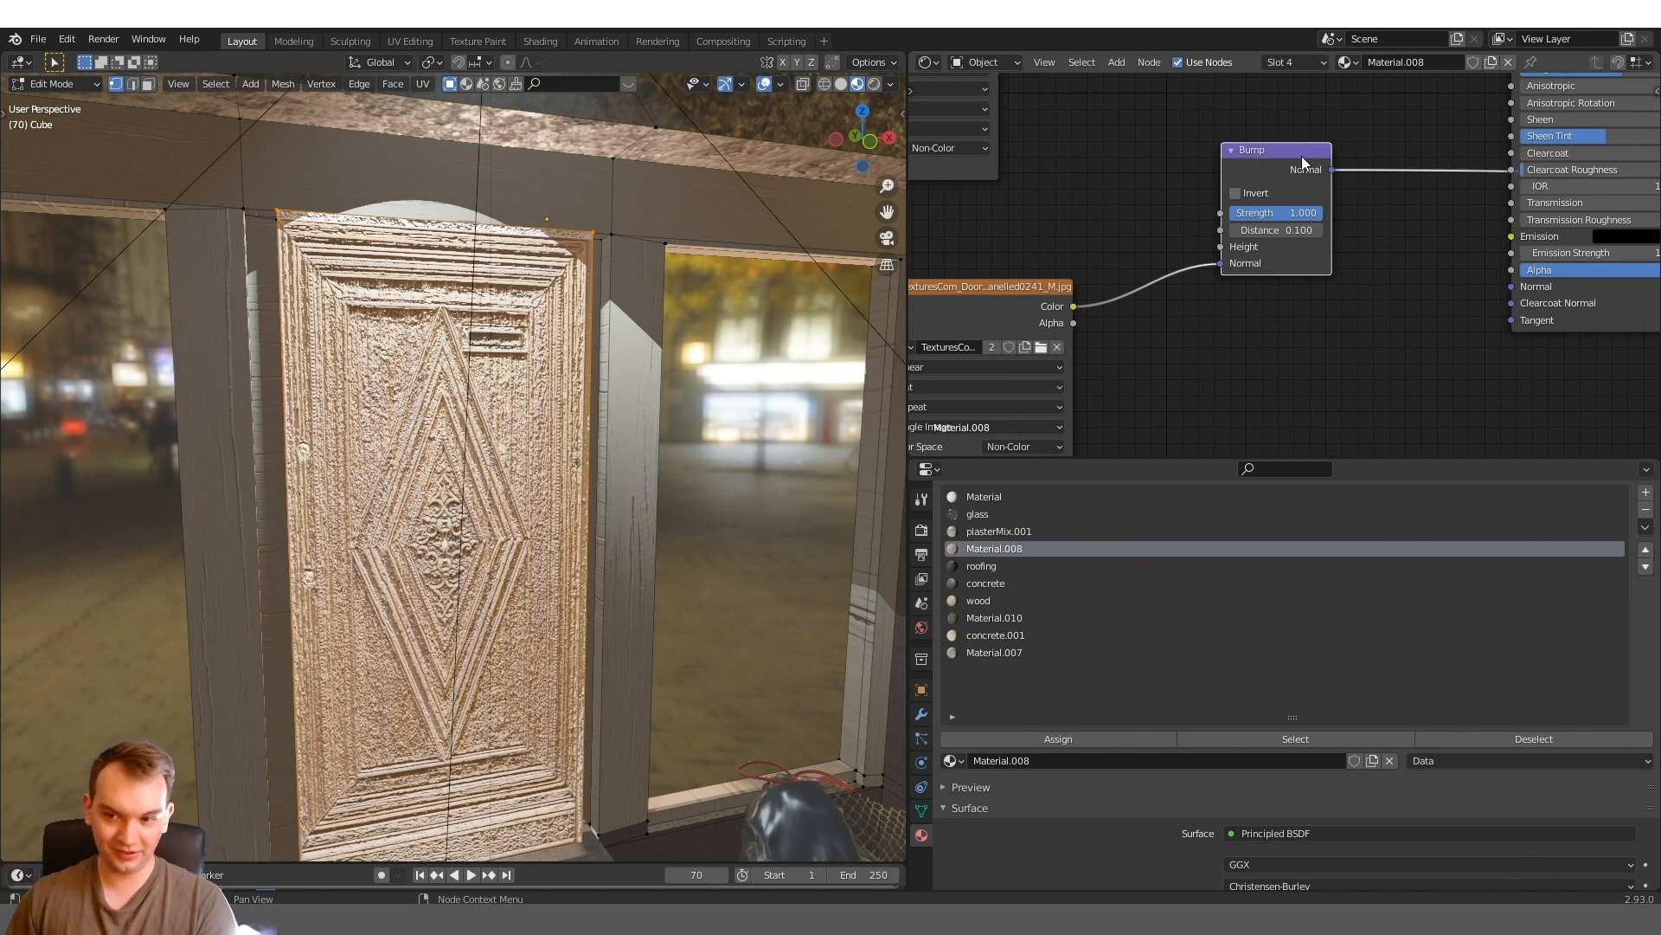
{"action": "mouse_move", "coordinate": [442, 468]}
{"action": "middle_mouse_down"}
{"action": "mouse_move", "coordinate": [412, 441]}
{"action": "mouse_move", "coordinate": [446, 461]}
{"action": "middle_mouse_up"}
{"action": "scroll", "coordinate": [416, 447], "scroll_direction": "up", "scroll_amount": 4}
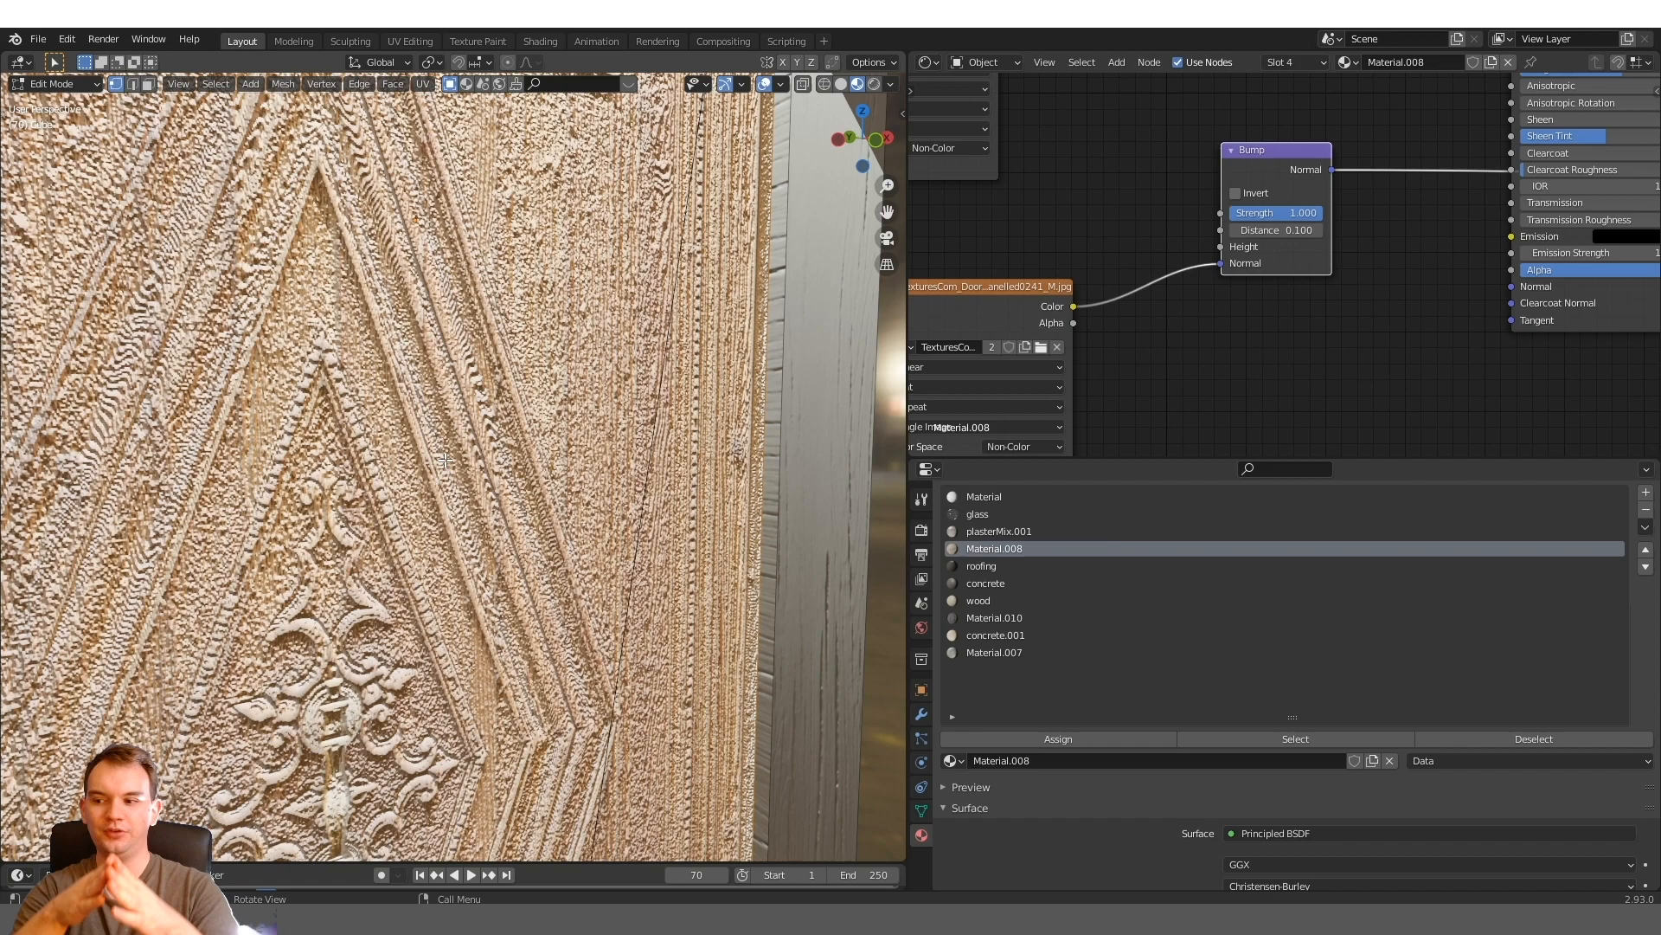
{"action": "scroll", "coordinate": [444, 461], "scroll_direction": "down", "scroll_amount": 2}
{"action": "scroll", "coordinate": [445, 462], "scroll_direction": "down", "scroll_amount": 3}
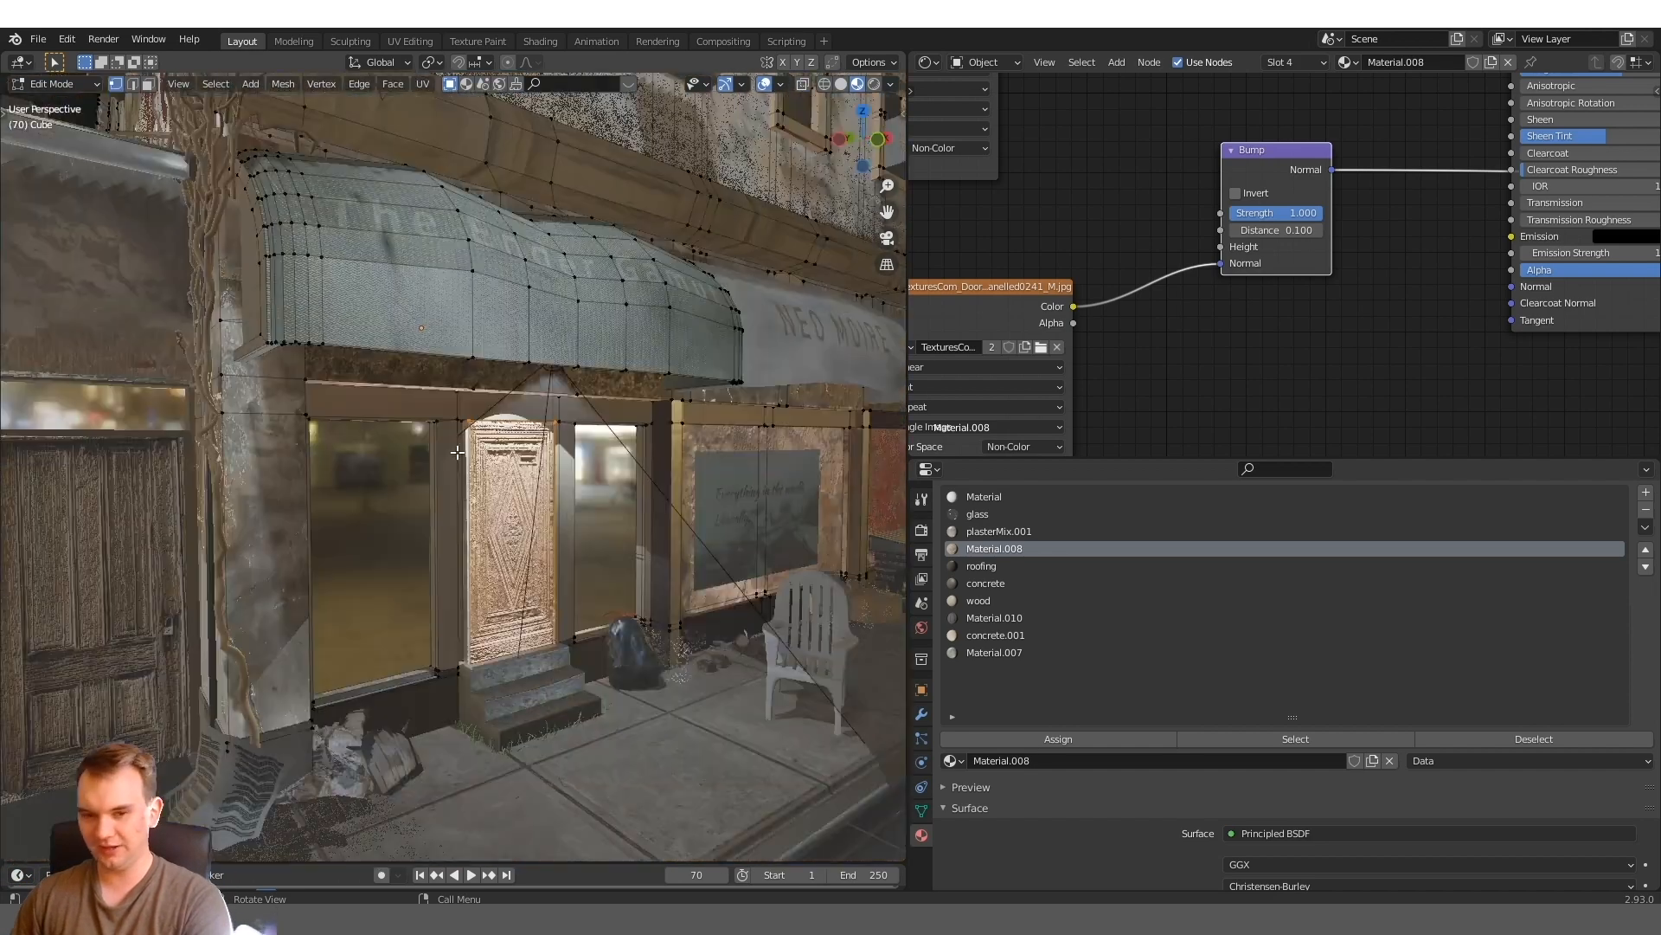
{"action": "scroll", "coordinate": [448, 429], "scroll_direction": "down", "scroll_amount": 3}
{"action": "scroll", "coordinate": [457, 384], "scroll_direction": "up", "scroll_amount": 4}
{"action": "scroll", "coordinate": [457, 384], "scroll_direction": "up", "scroll_amount": 4}
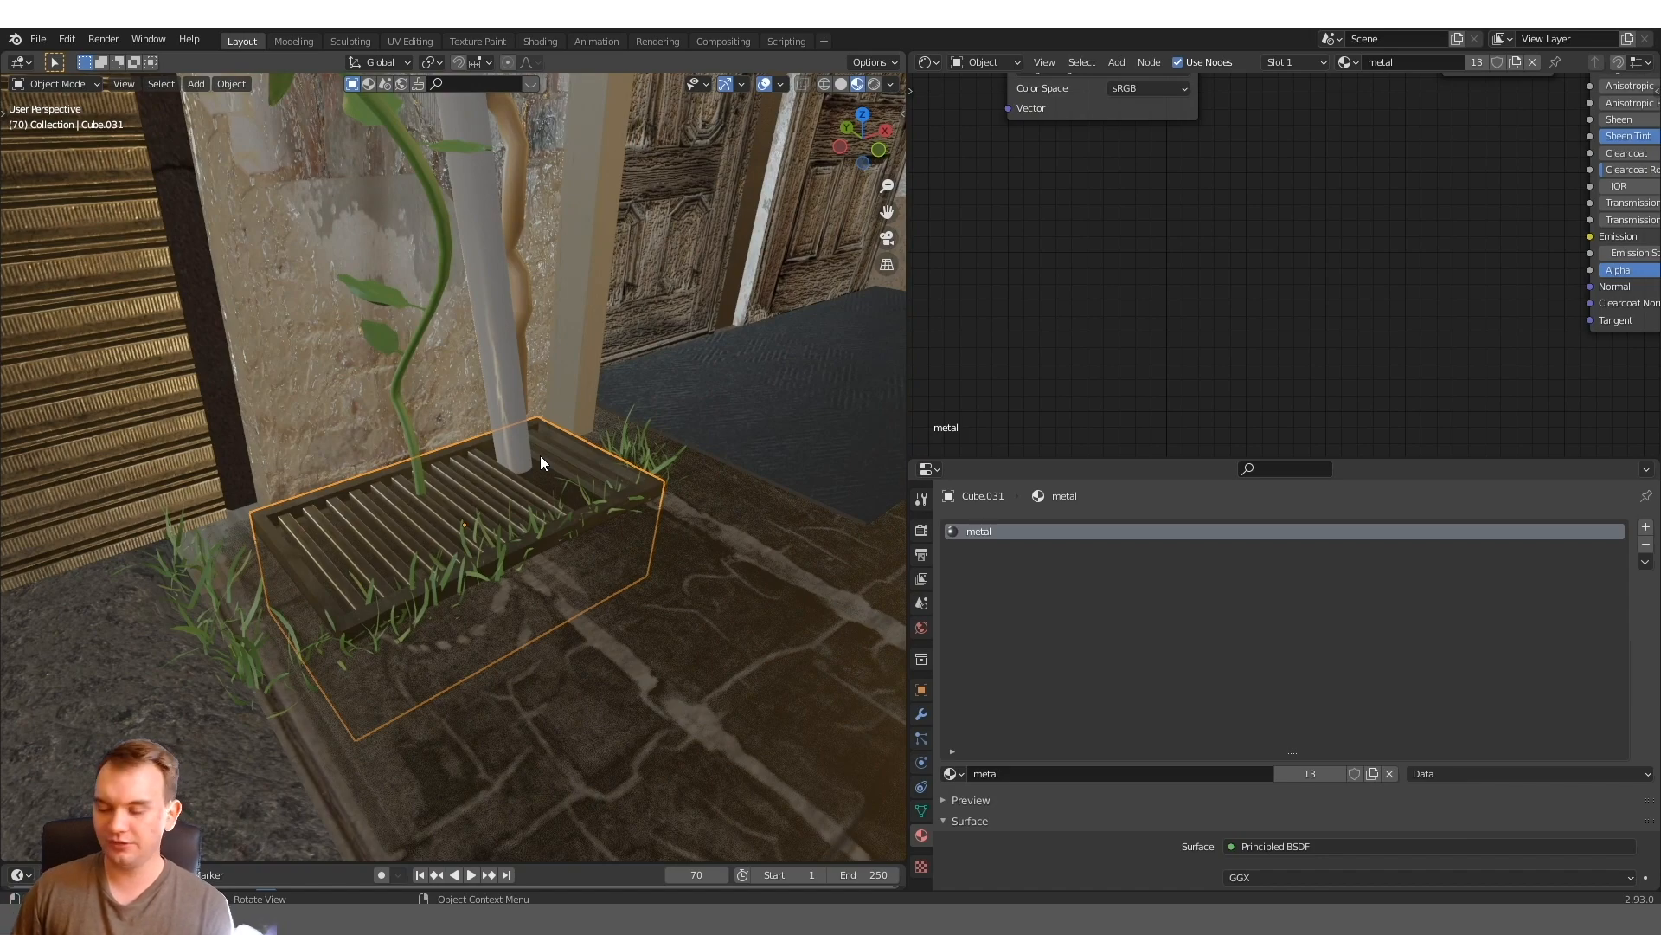
{"action": "key", "text": "KP_0"}
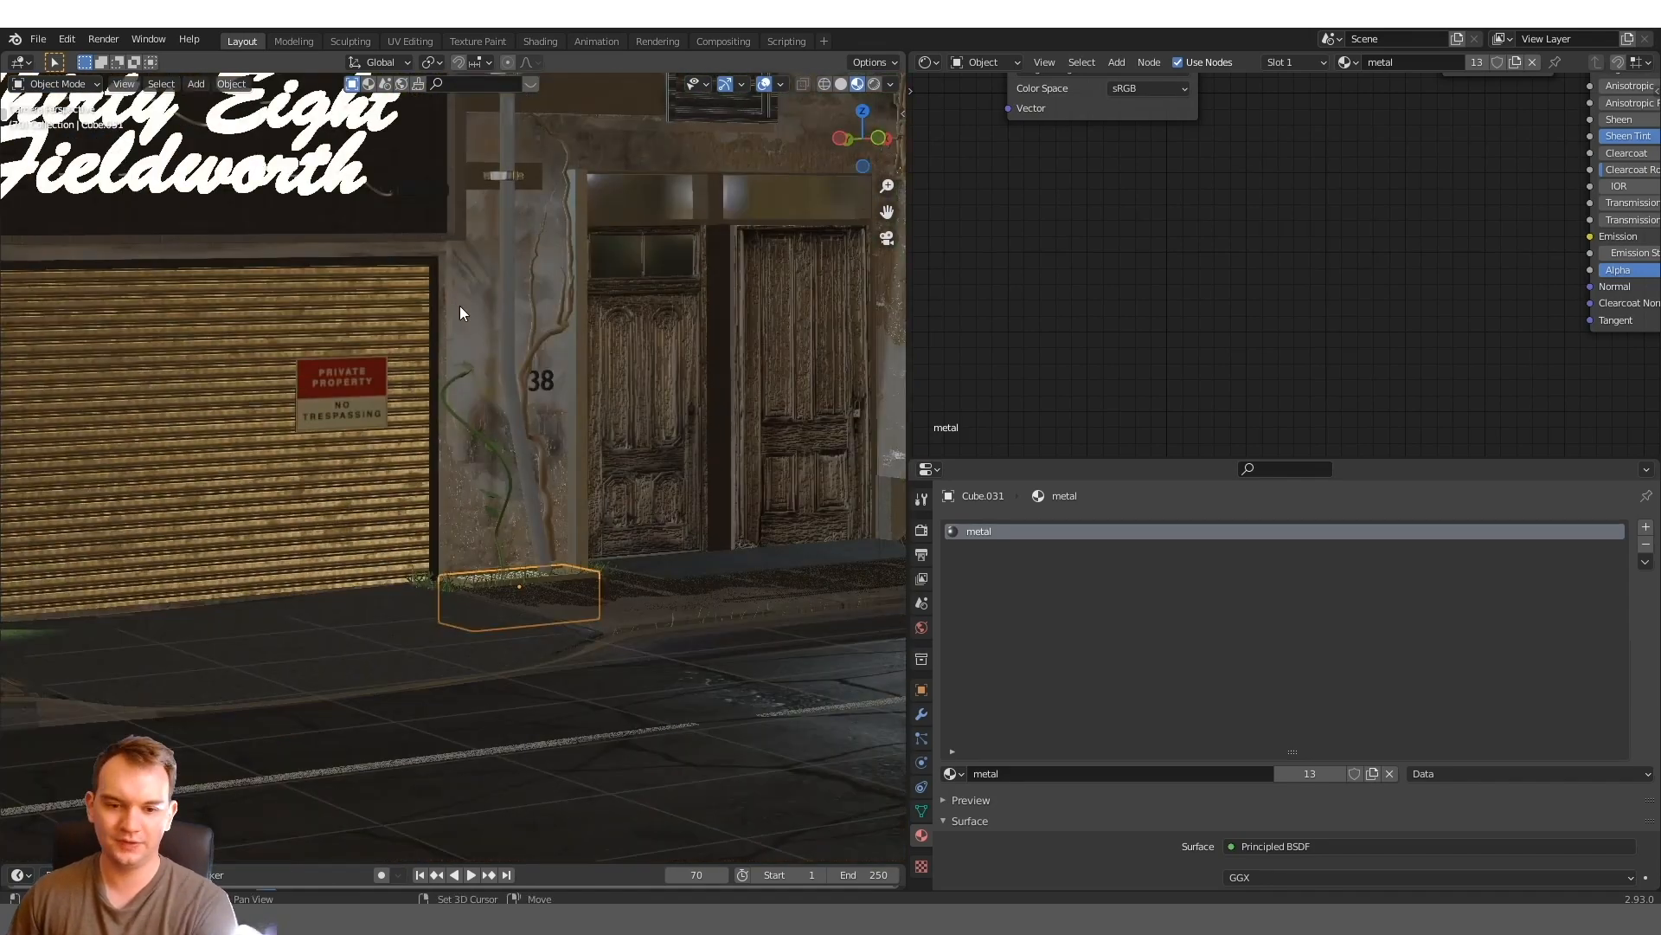
{"action": "scroll", "coordinate": [630, 529], "scroll_direction": "up", "scroll_amount": 3}
{"action": "scroll", "coordinate": [552, 627], "scroll_direction": "up", "scroll_amount": 2}
{"action": "scroll", "coordinate": [594, 656], "scroll_direction": "down", "scroll_amount": 3}
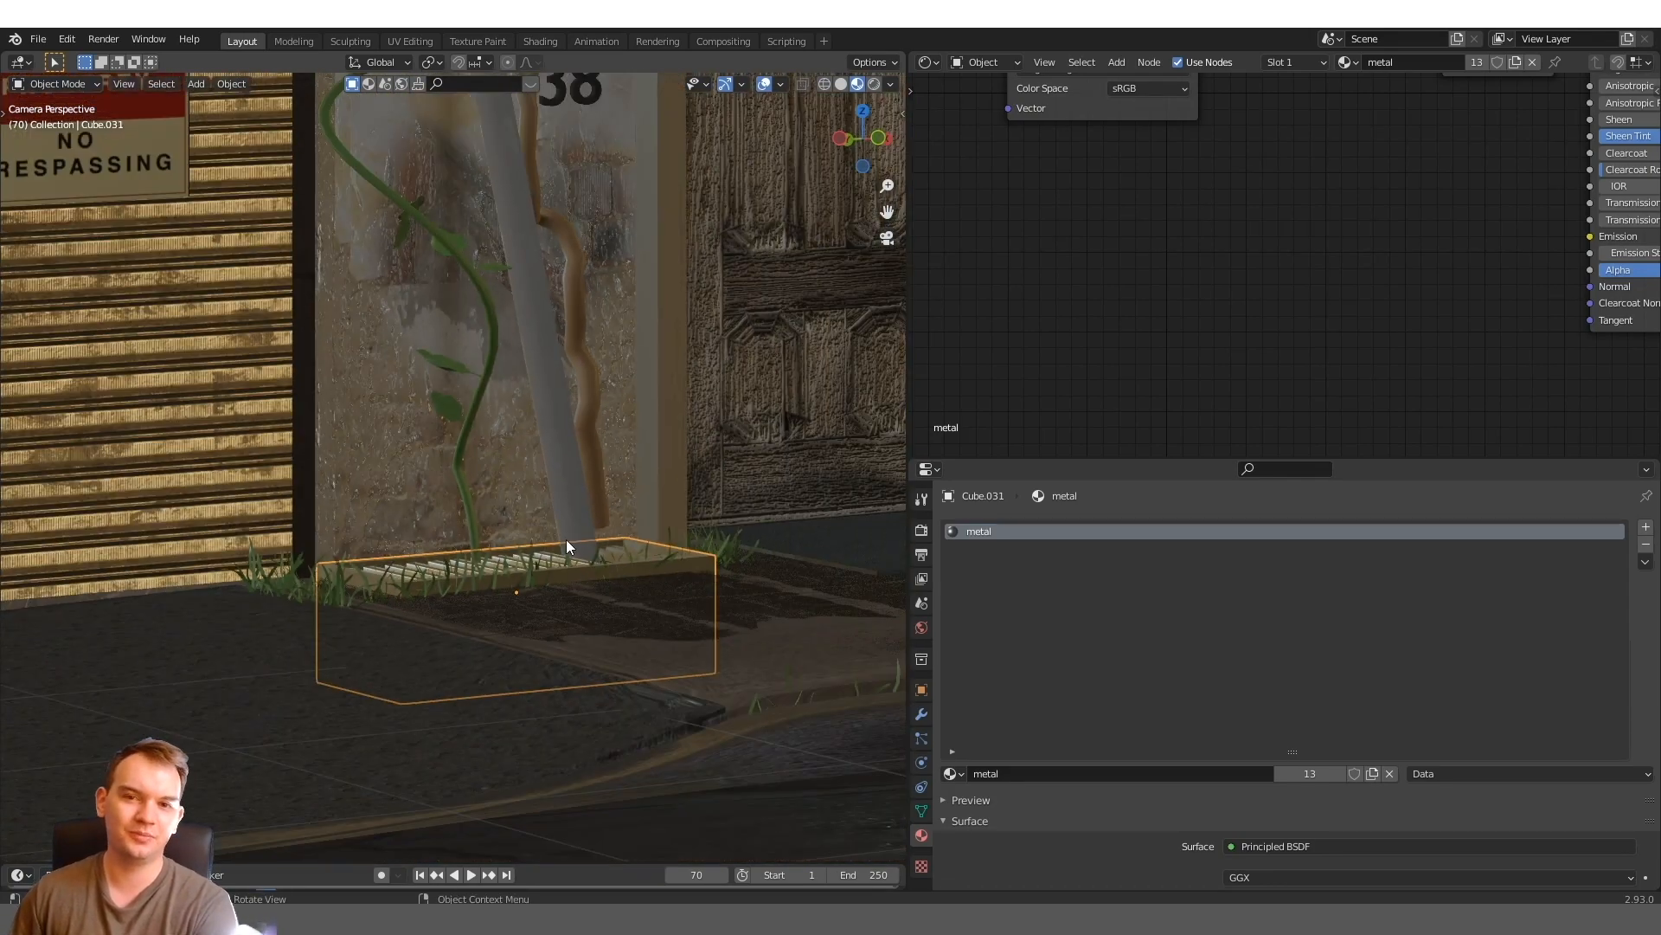
{"action": "scroll", "coordinate": [566, 539], "scroll_direction": "down", "scroll_amount": 3}
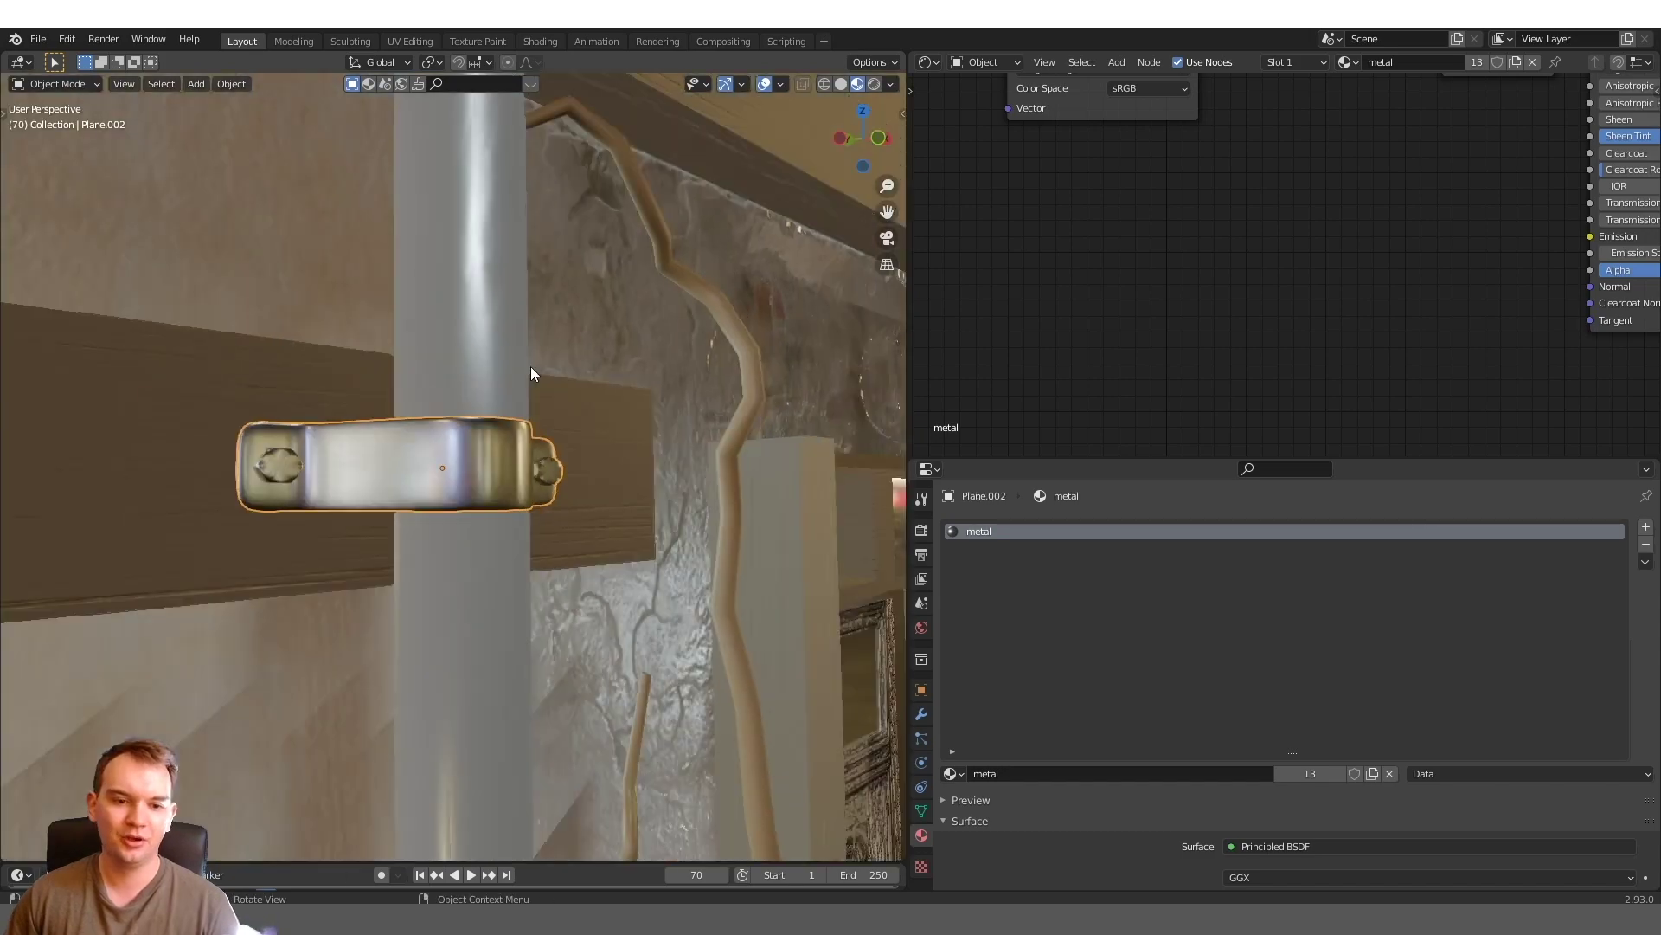
{"action": "mouse_move", "coordinate": [531, 372]}
{"action": "middle_mouse_down"}
{"action": "mouse_move", "coordinate": [298, 471]}
{"action": "mouse_move", "coordinate": [623, 435]}
{"action": "mouse_move", "coordinate": [356, 429]}
{"action": "mouse_move", "coordinate": [448, 266]}
{"action": "mouse_move", "coordinate": [532, 422]}
{"action": "mouse_move", "coordinate": [457, 335]}
{"action": "mouse_move", "coordinate": [514, 456]}
{"action": "mouse_move", "coordinate": [475, 451]}
{"action": "mouse_move", "coordinate": [541, 601]}
{"action": "middle_mouse_up"}
{"action": "left_click", "coordinate": [448, 265]}
{"action": "left_click", "coordinate": [458, 335]}
{"action": "left_click", "coordinate": [460, 374]}
{"action": "left_click", "coordinate": [683, 474]}
{"action": "mouse_move", "coordinate": [499, 479]}
{"action": "middle_mouse_down"}
{"action": "mouse_move", "coordinate": [810, 484]}
{"action": "mouse_move", "coordinate": [664, 479]}
{"action": "middle_mouse_up"}
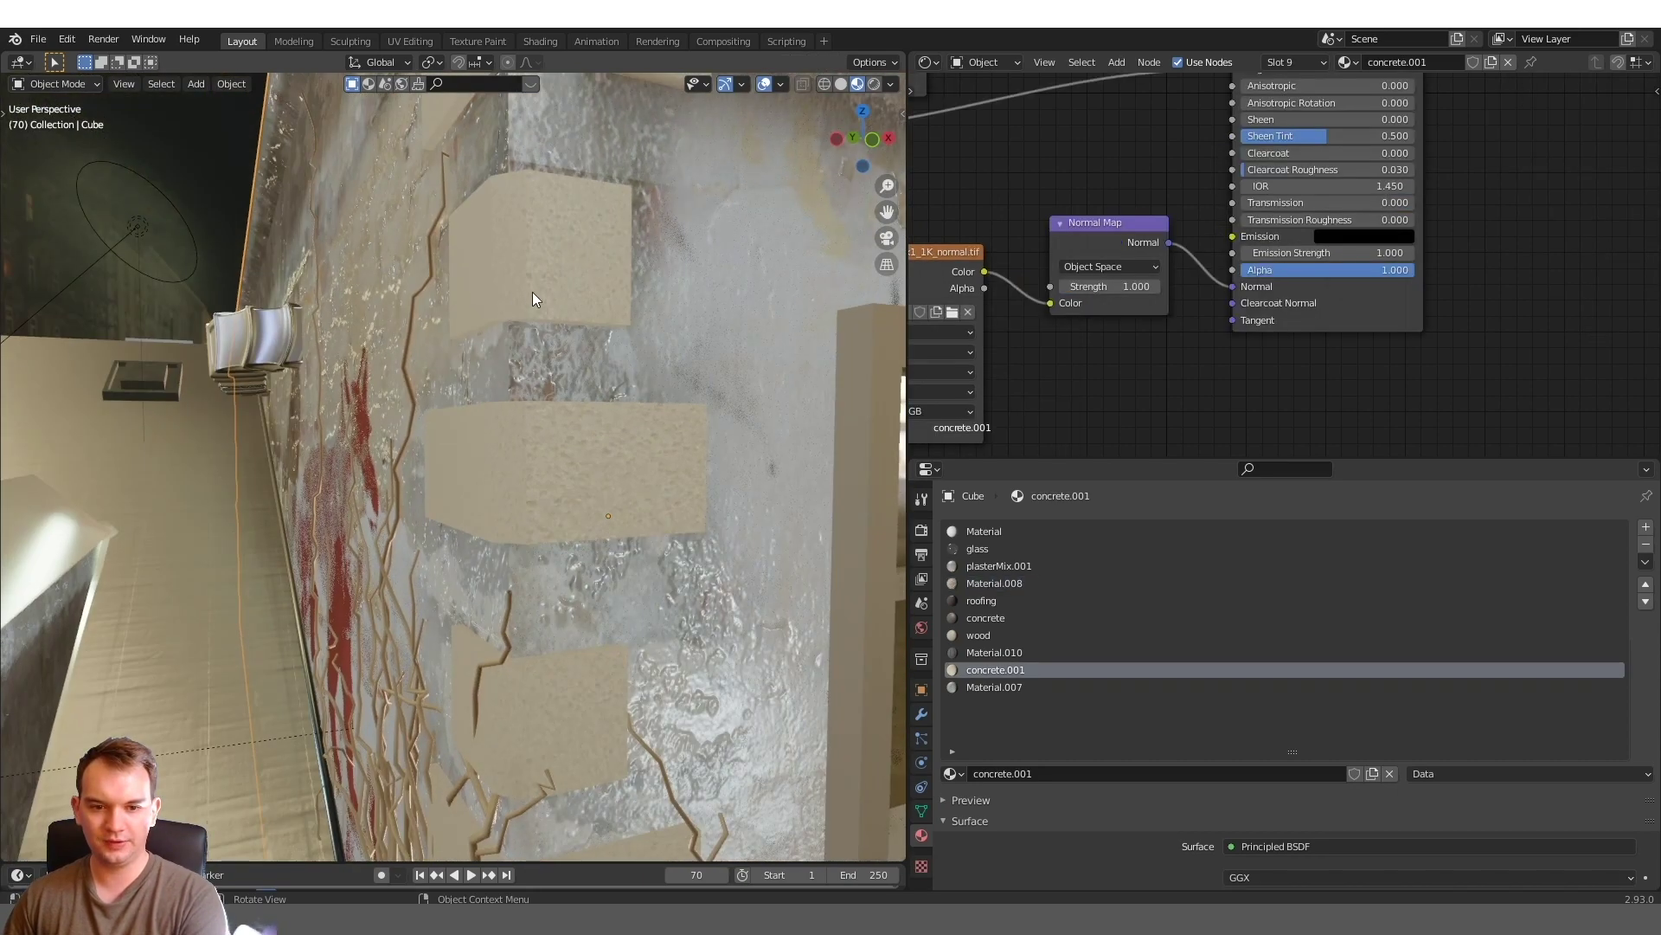
Inspect the building's flat detail, the wall ivy and the metal gutter, entering mesh editing on the gutter
{"action": "mouse_move", "coordinate": [533, 298]}
{"action": "middle_mouse_down"}
{"action": "mouse_move", "coordinate": [553, 616]}
{"action": "mouse_move", "coordinate": [513, 547]}
{"action": "mouse_move", "coordinate": [490, 277]}
{"action": "mouse_move", "coordinate": [525, 344]}
{"action": "mouse_move", "coordinate": [520, 207]}
{"action": "mouse_move", "coordinate": [629, 371]}
{"action": "mouse_move", "coordinate": [745, 436]}
{"action": "mouse_move", "coordinate": [579, 625]}
{"action": "mouse_move", "coordinate": [475, 456]}
{"action": "mouse_move", "coordinate": [539, 503]}
{"action": "mouse_move", "coordinate": [698, 513]}
{"action": "mouse_move", "coordinate": [533, 522]}
{"action": "middle_mouse_up"}
{"action": "left_click", "coordinate": [490, 276]}
{"action": "left_click", "coordinate": [475, 456]}
{"action": "scroll", "coordinate": [534, 523], "scroll_direction": "down", "scroll_amount": 3}
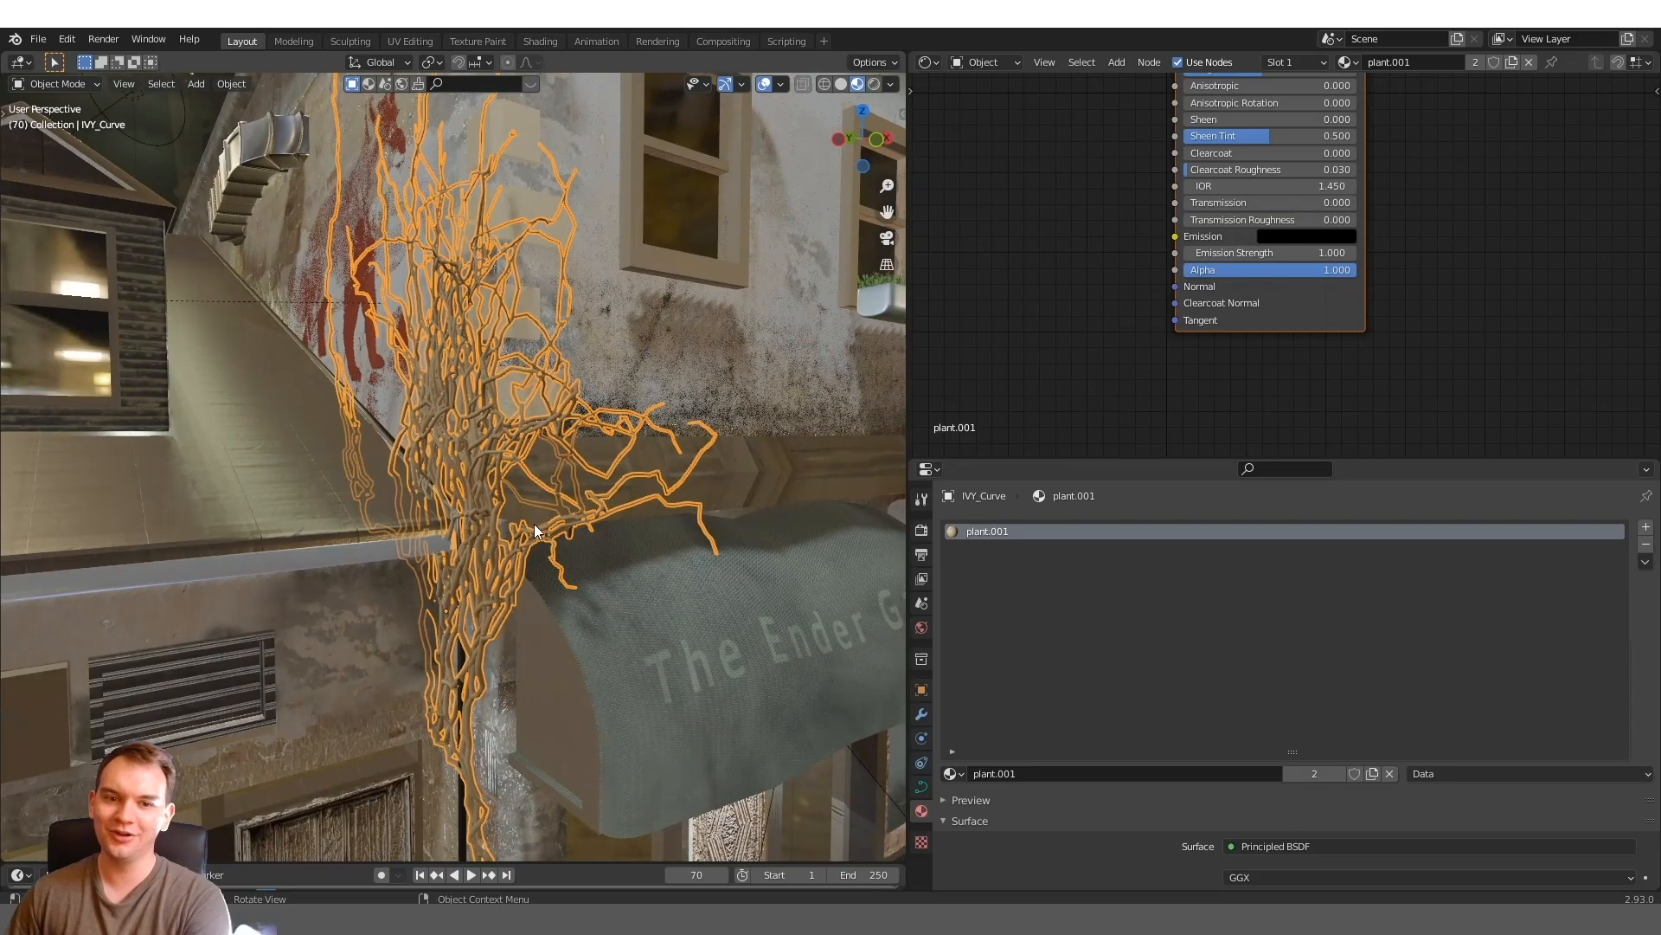
{"action": "scroll", "coordinate": [534, 524], "scroll_direction": "down", "scroll_amount": 3}
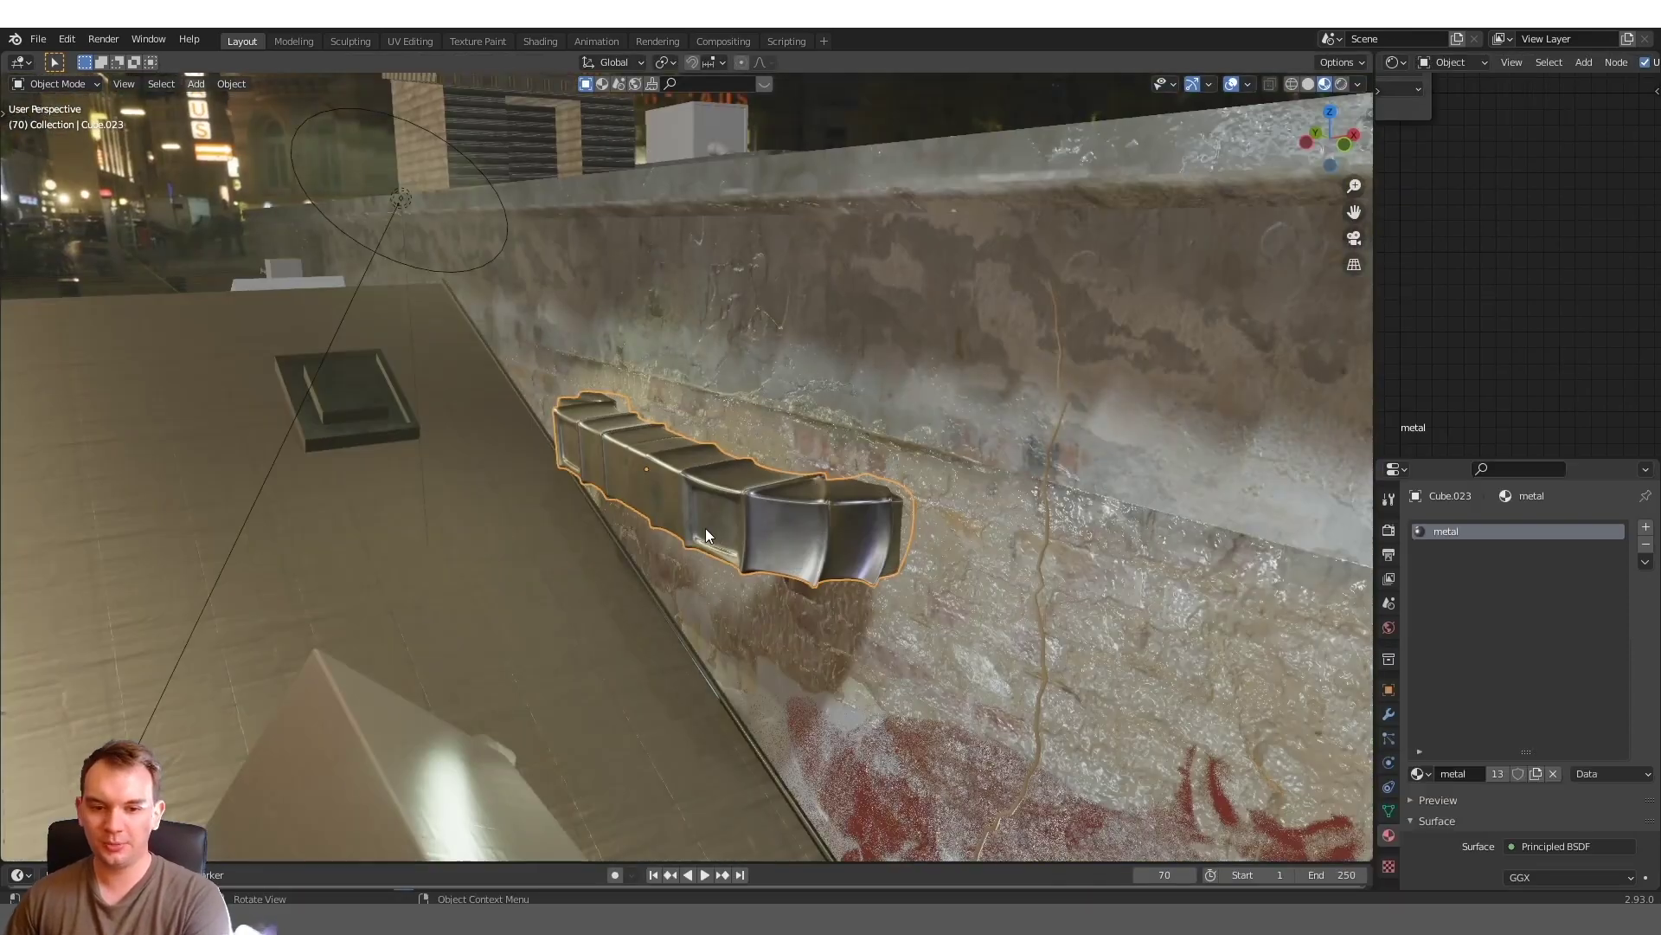
{"action": "mouse_move", "coordinate": [705, 528]}
{"action": "middle_mouse_down"}
{"action": "mouse_move", "coordinate": [899, 501]}
{"action": "mouse_move", "coordinate": [788, 551]}
{"action": "mouse_move", "coordinate": [783, 591]}
{"action": "middle_mouse_up"}
{"action": "key", "text": "Tab"}
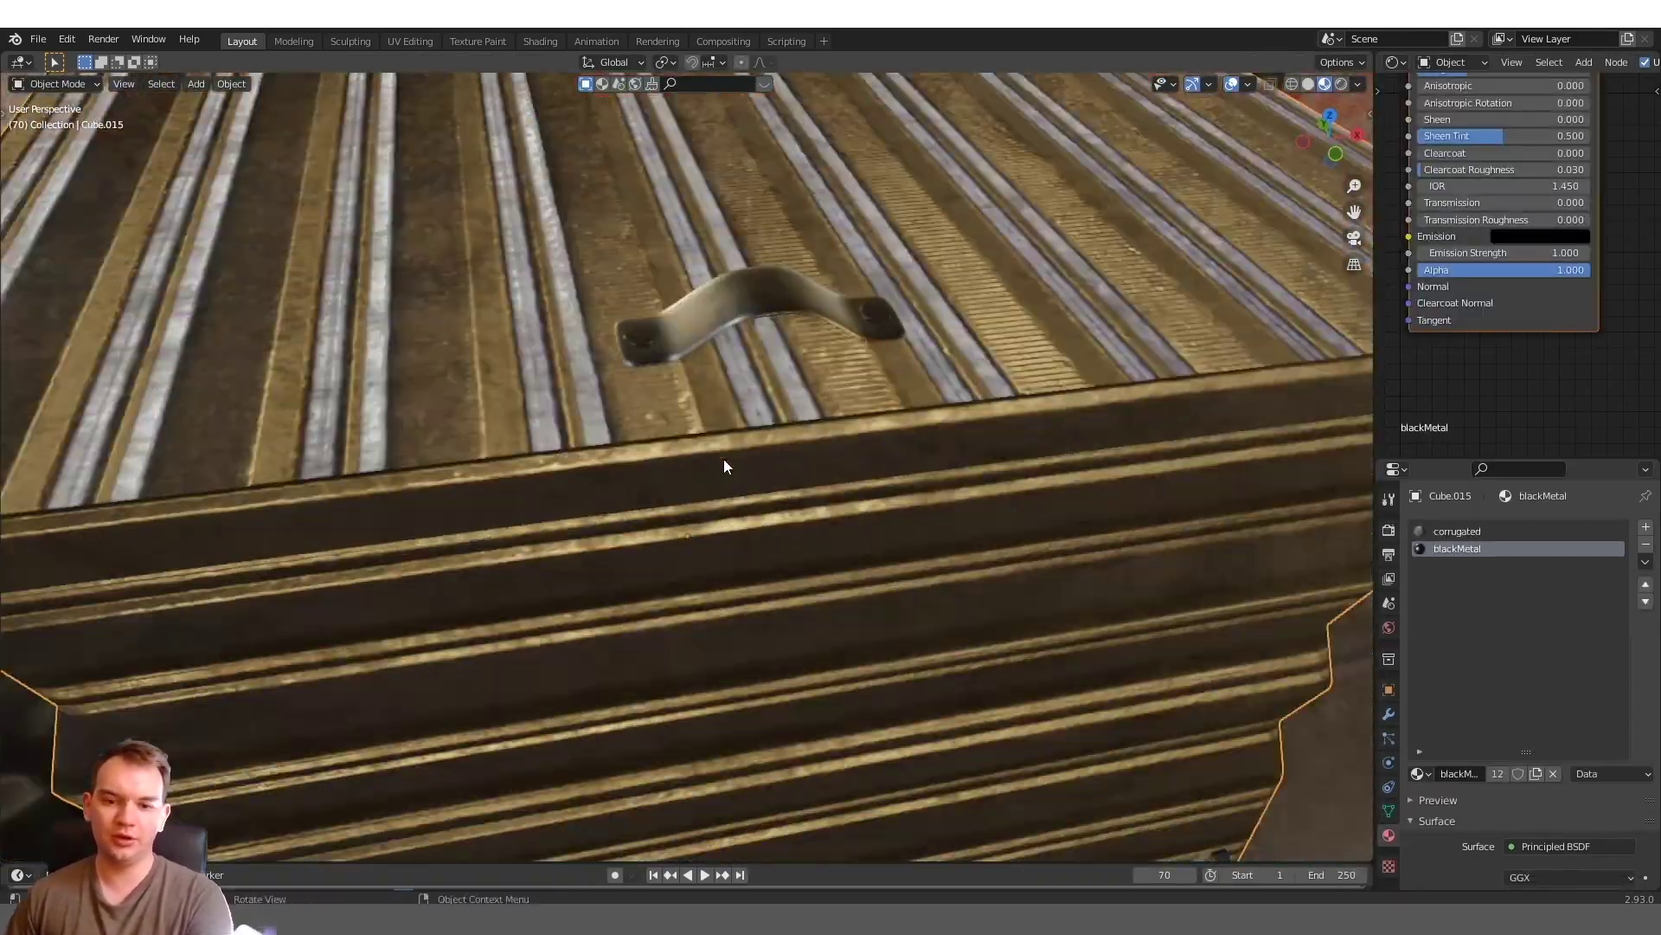
{"action": "scroll", "coordinate": [722, 464], "scroll_direction": "down", "scroll_amount": 4}
Inspect the box lid handle, the net and the pallet from several angles
{"action": "left_click", "coordinate": [716, 532]}
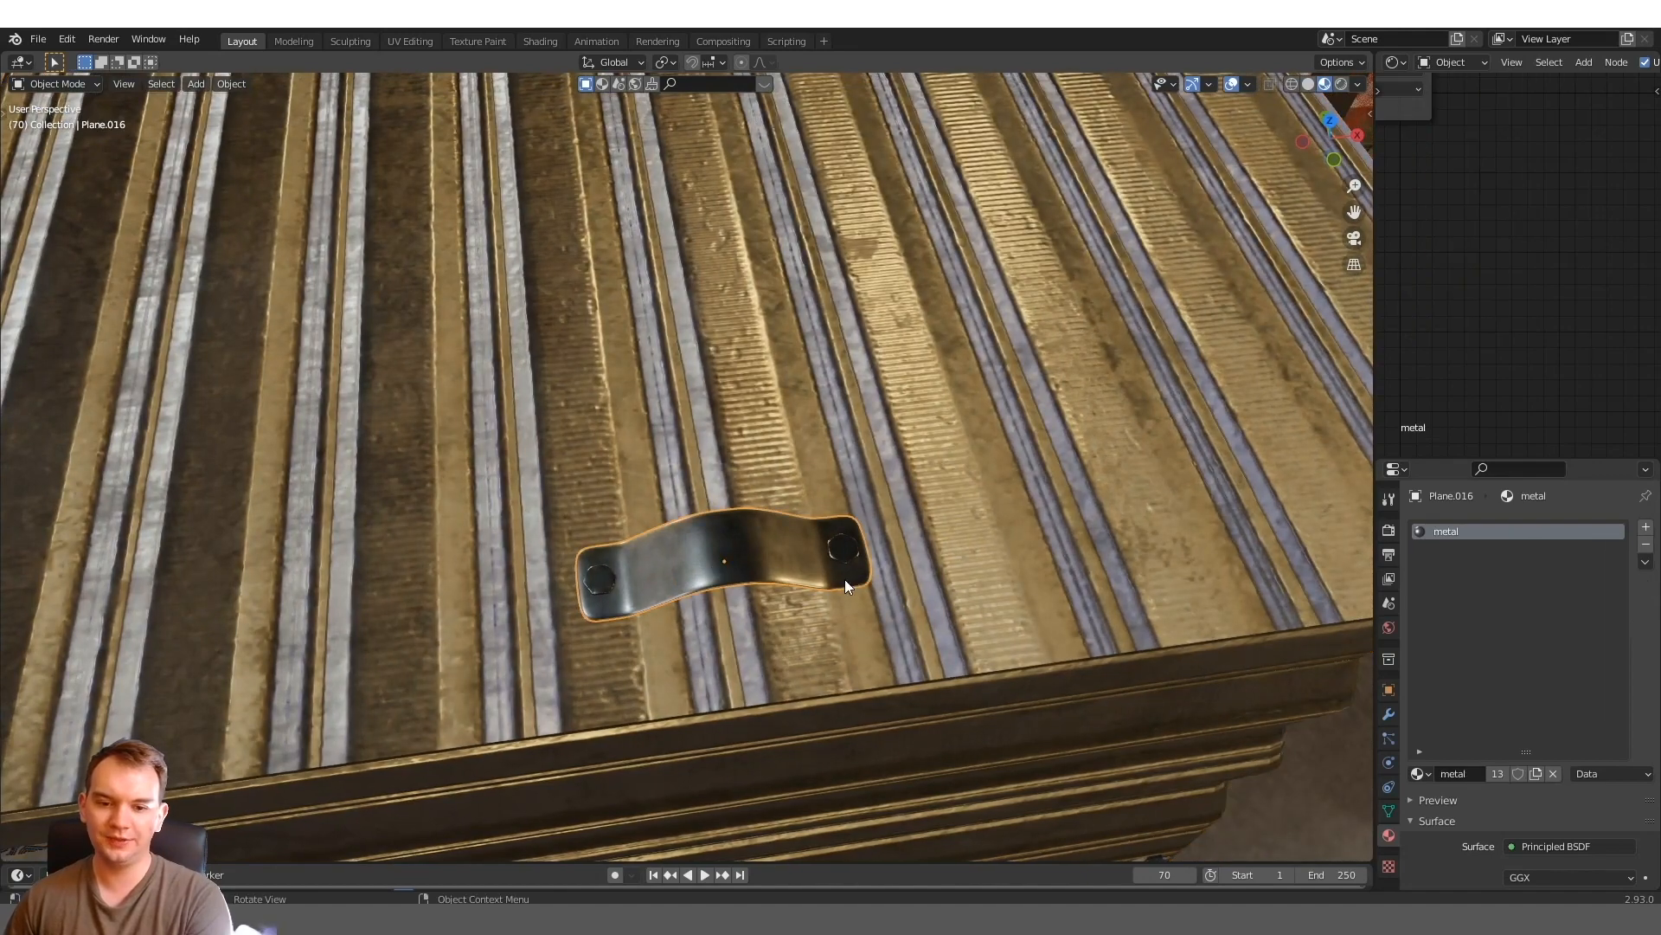
{"action": "scroll", "coordinate": [850, 558], "scroll_direction": "down", "scroll_amount": 2}
{"action": "scroll", "coordinate": [852, 552], "scroll_direction": "down", "scroll_amount": 1}
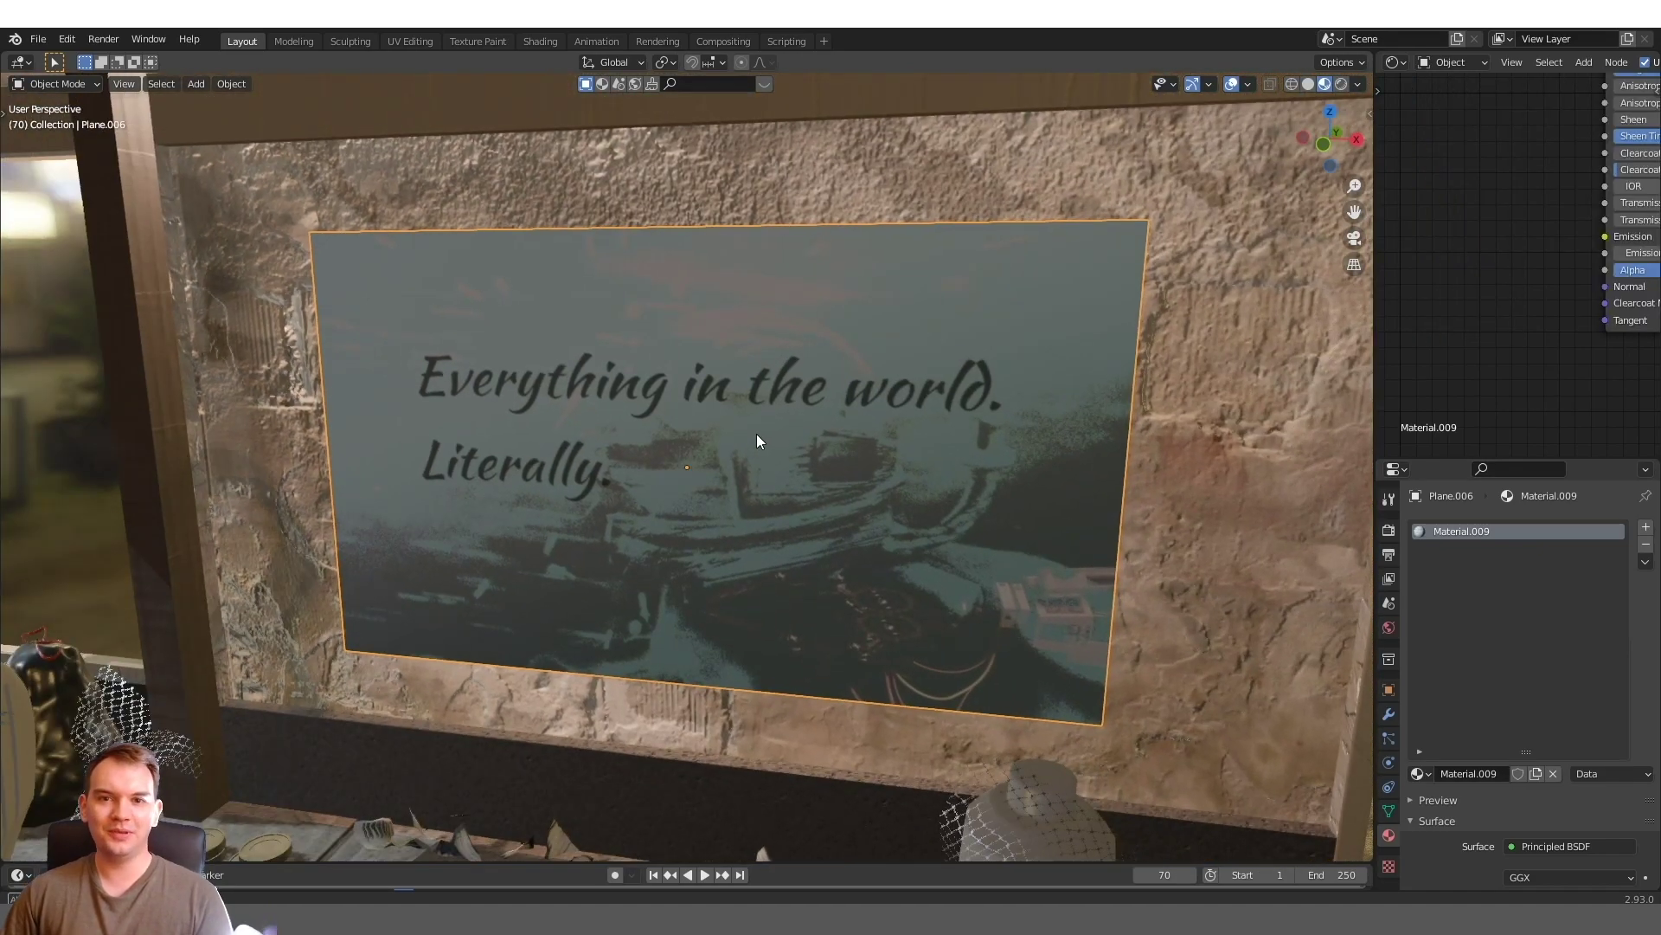
{"action": "mouse_move", "coordinate": [758, 435]}
{"action": "middle_mouse_down"}
{"action": "mouse_move", "coordinate": [713, 432]}
{"action": "mouse_move", "coordinate": [853, 438]}
{"action": "mouse_move", "coordinate": [789, 419]}
{"action": "mouse_move", "coordinate": [687, 461]}
{"action": "mouse_move", "coordinate": [650, 377]}
{"action": "mouse_move", "coordinate": [855, 458]}
{"action": "mouse_move", "coordinate": [763, 443]}
{"action": "middle_mouse_up"}
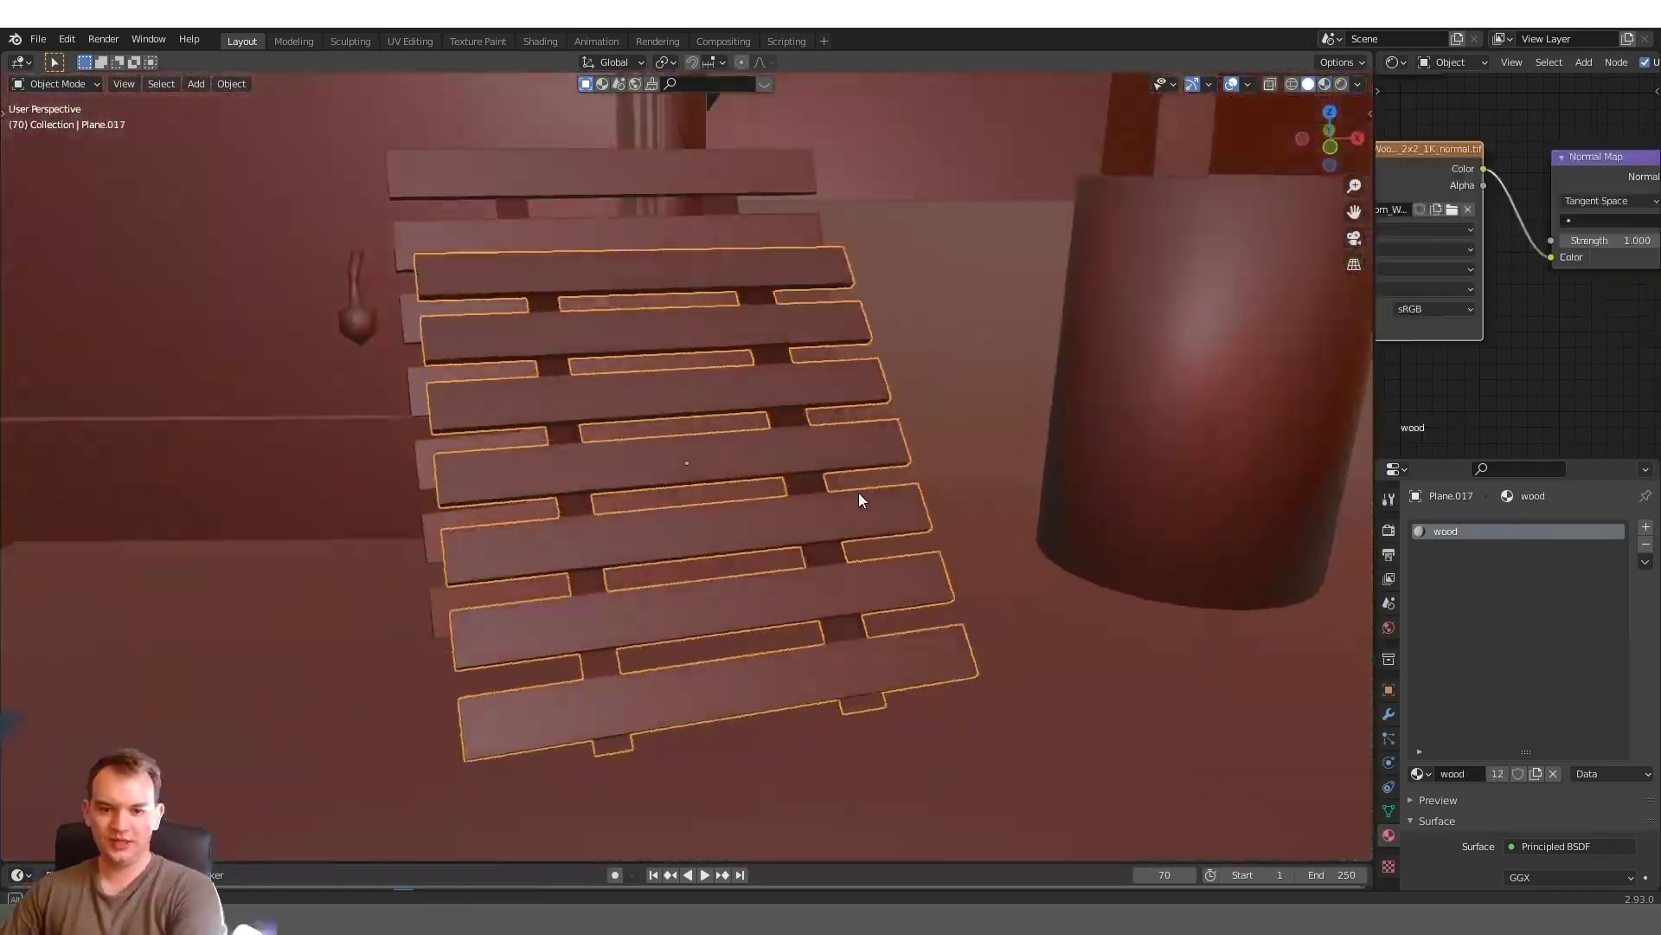
{"action": "mouse_move", "coordinate": [858, 492]}
{"action": "middle_mouse_down"}
{"action": "mouse_move", "coordinate": [809, 487]}
{"action": "mouse_move", "coordinate": [1037, 484]}
{"action": "mouse_move", "coordinate": [707, 498]}
{"action": "mouse_move", "coordinate": [944, 469]}
{"action": "mouse_move", "coordinate": [493, 430]}
{"action": "mouse_move", "coordinate": [1024, 278]}
{"action": "middle_mouse_up"}
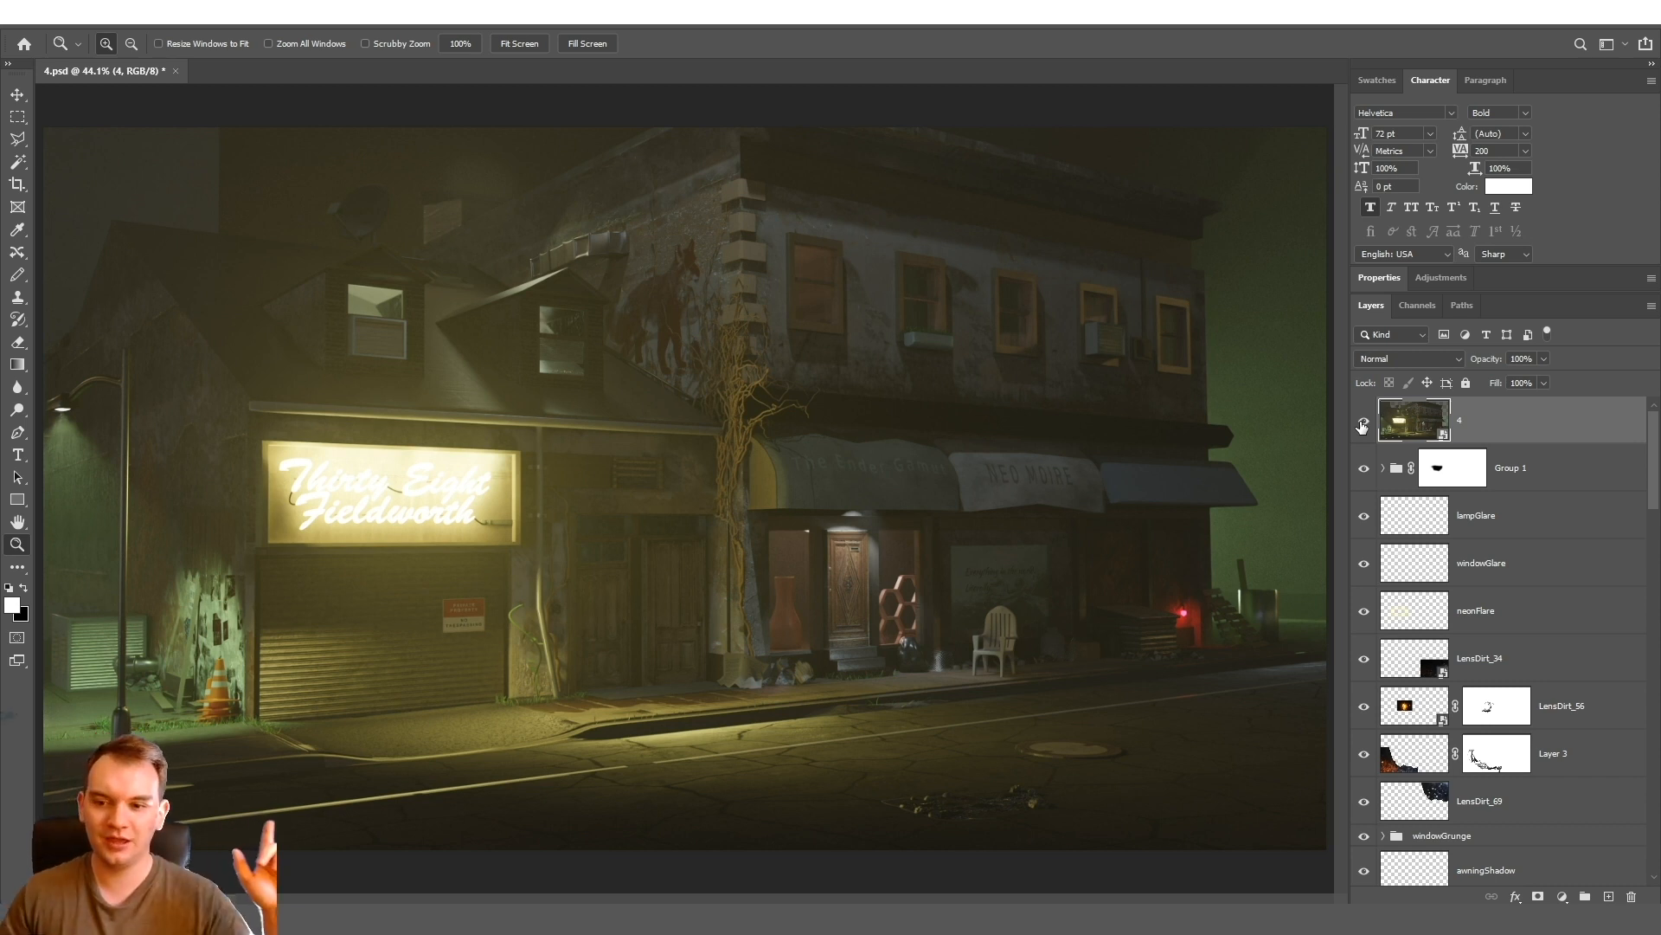
Toggle layer 4's visibility repeatedly to compare the glow and lens-dirt effects, leaving it hidden
{"action": "left_click", "coordinate": [1362, 427]}
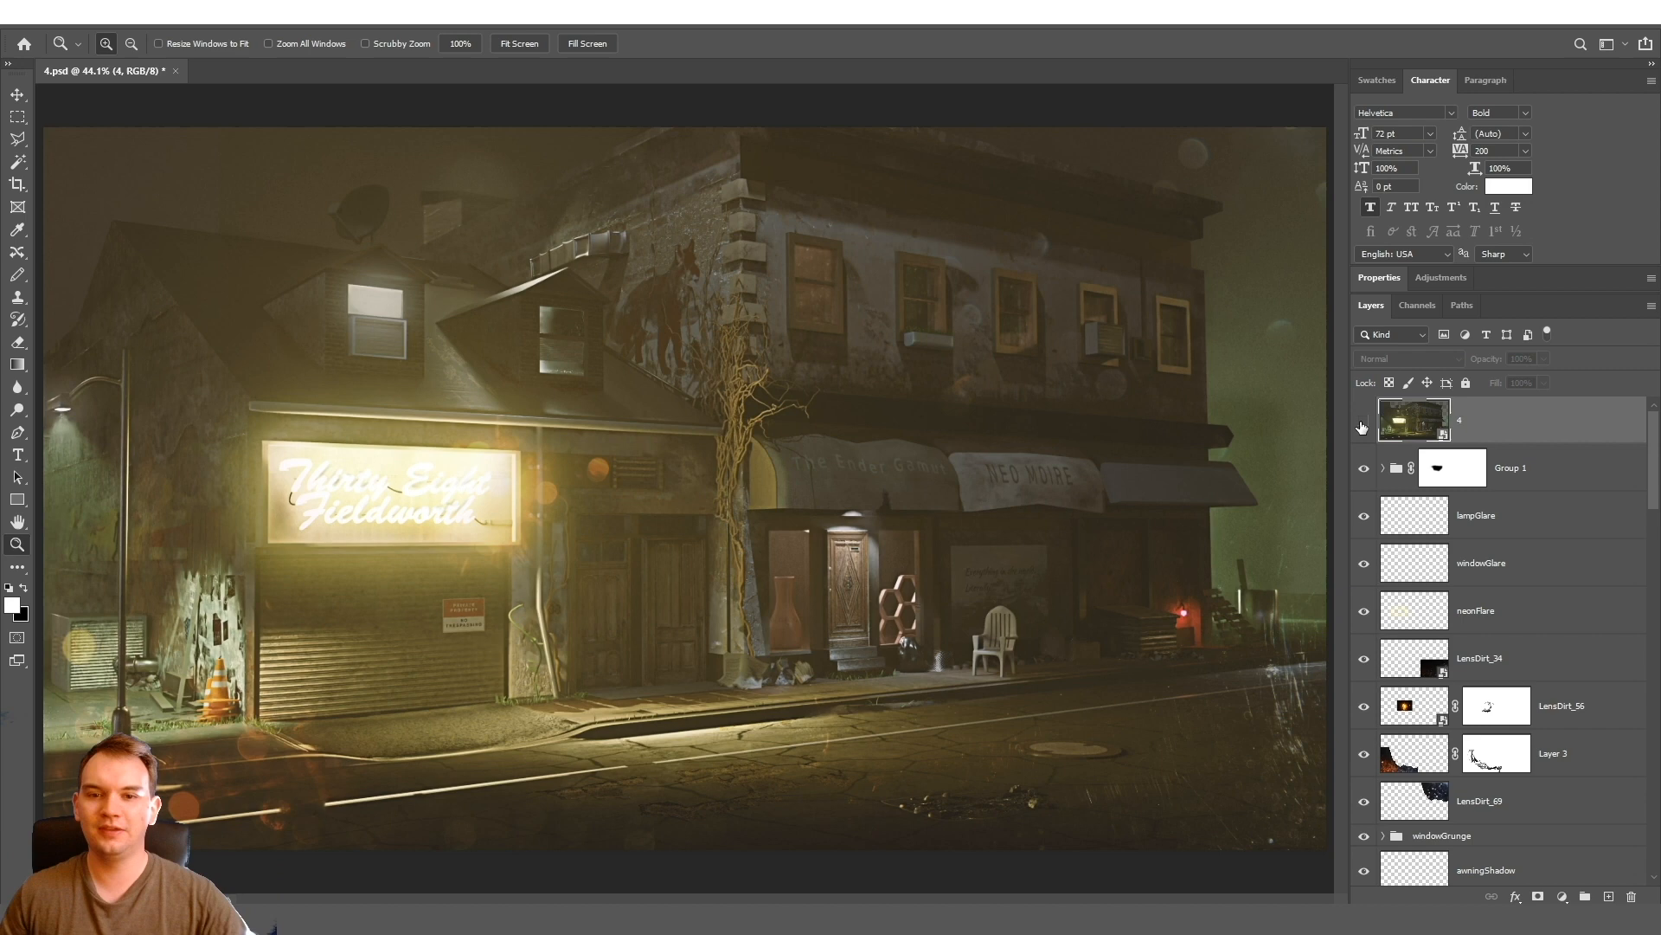
{"action": "left_click", "coordinate": [1361, 426]}
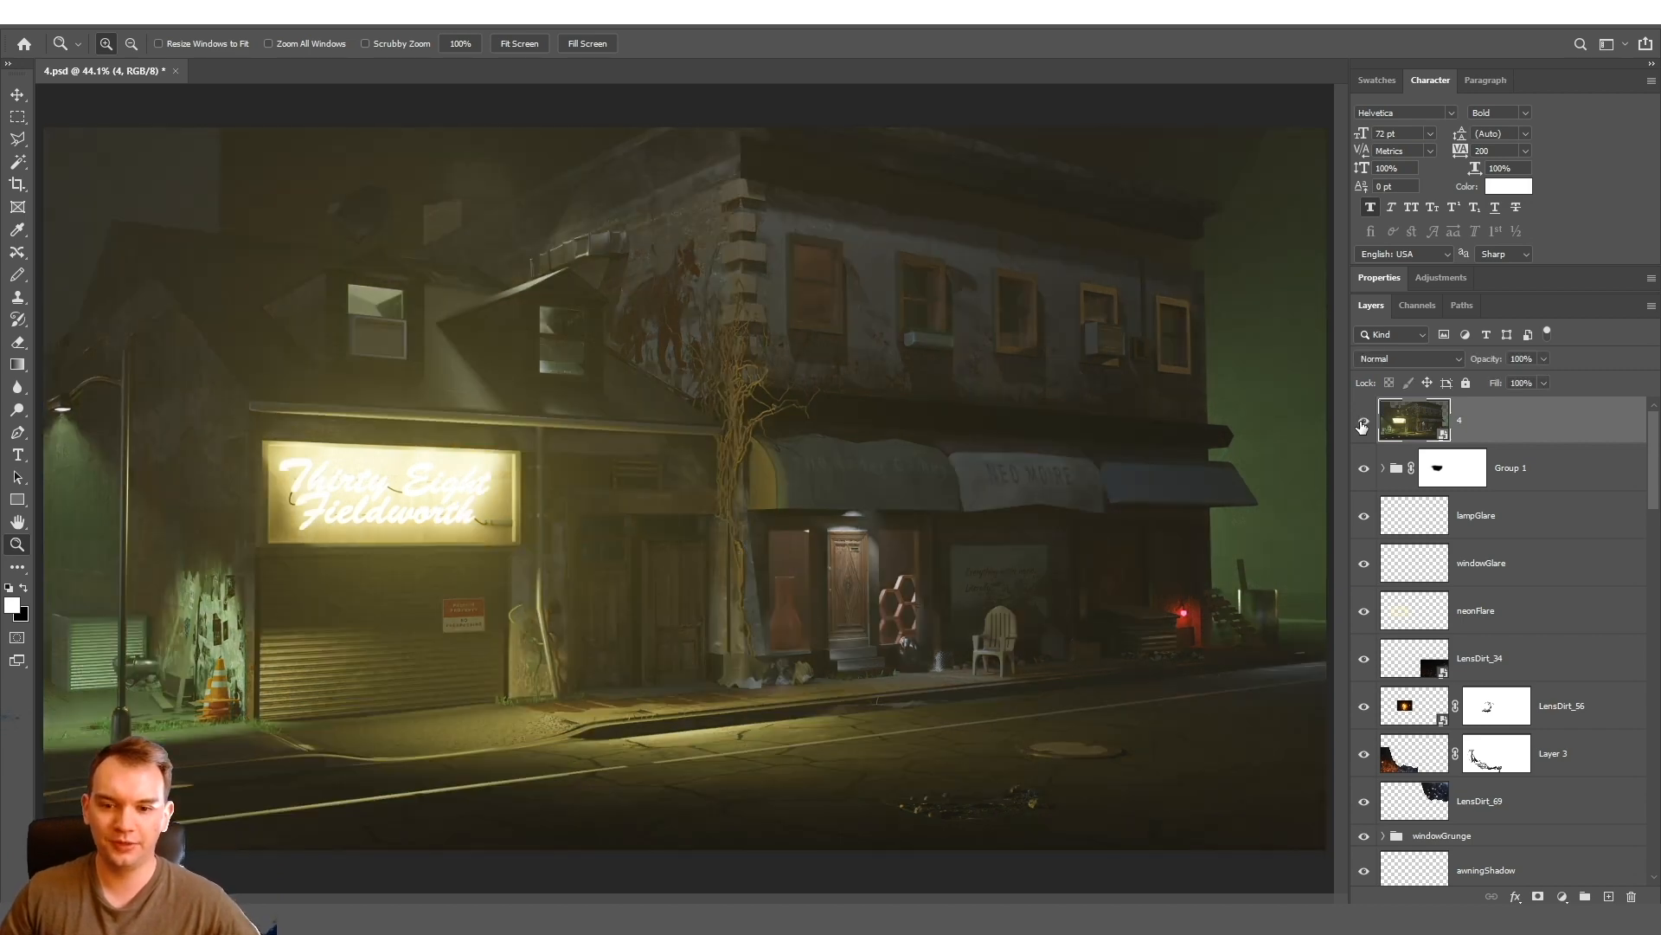
{"action": "left_click", "coordinate": [1362, 426]}
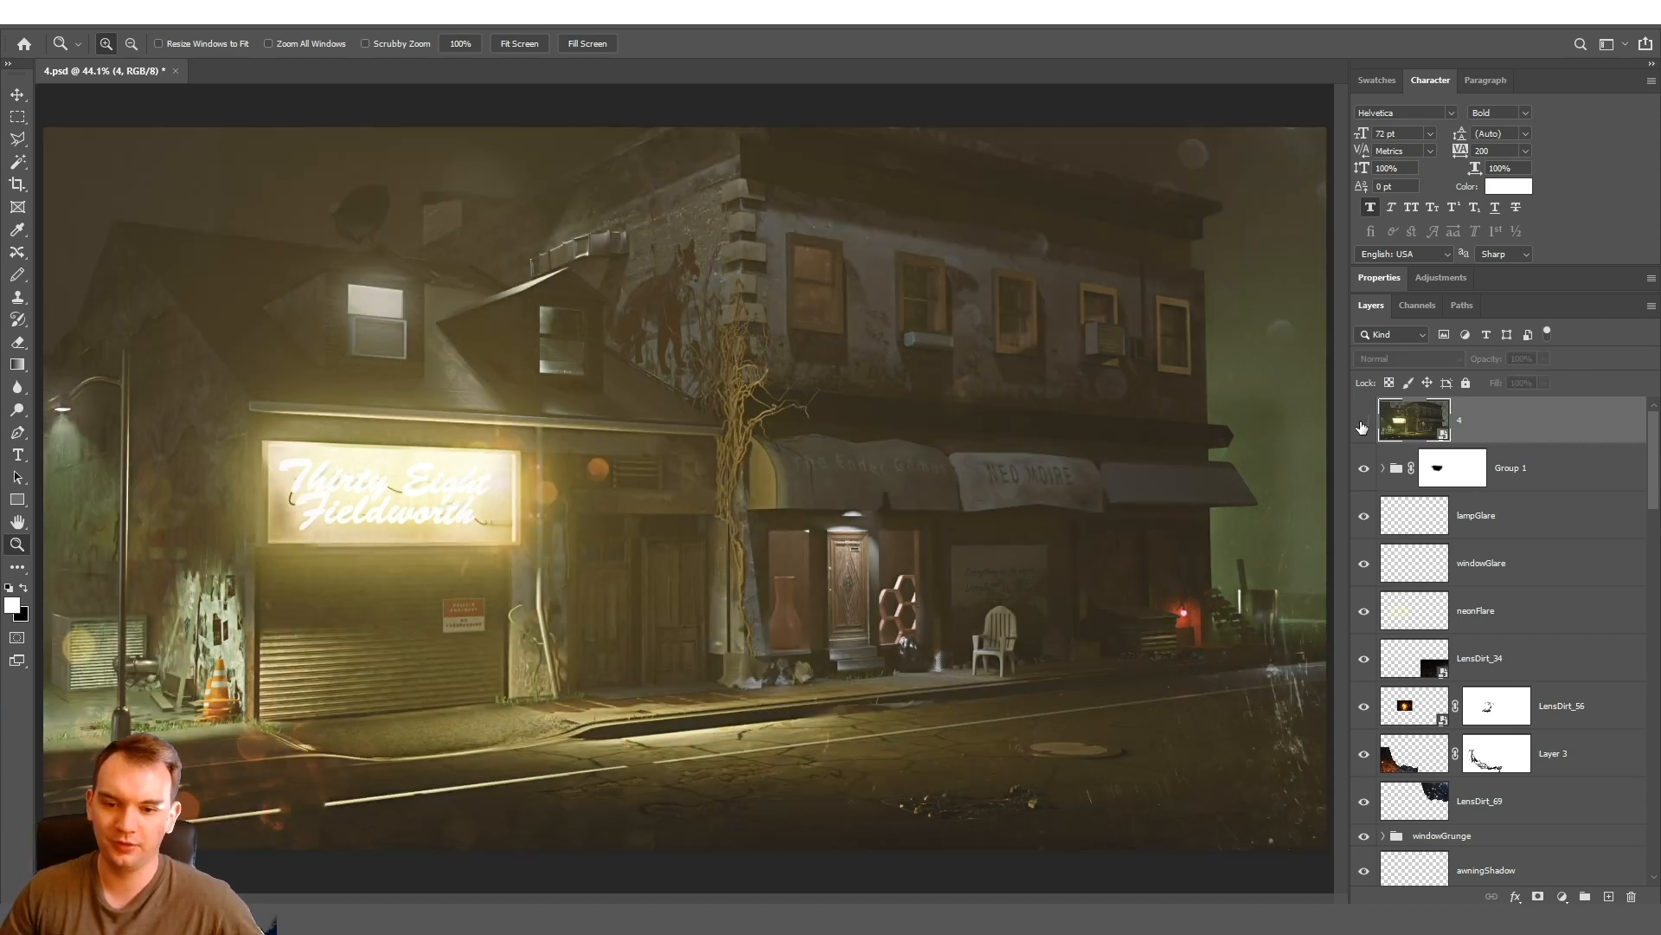
{"action": "left_click", "coordinate": [1362, 426]}
{"action": "left_click", "coordinate": [1362, 426]}
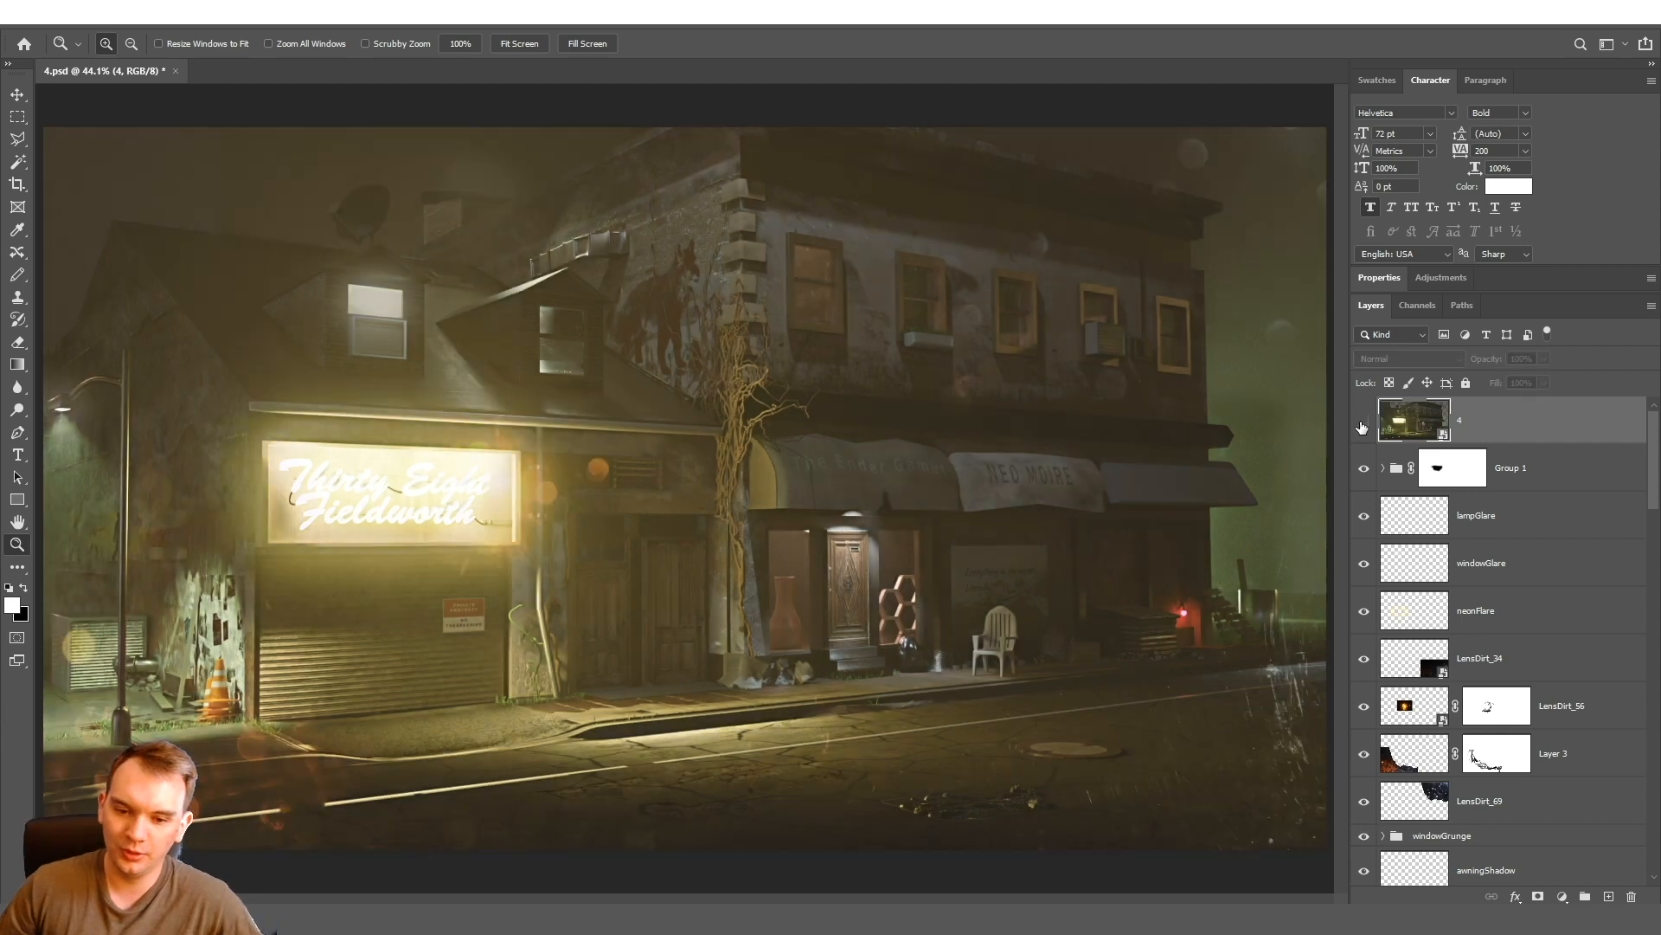
{"action": "left_click", "coordinate": [1361, 427]}
{"action": "left_click", "coordinate": [1361, 426]}
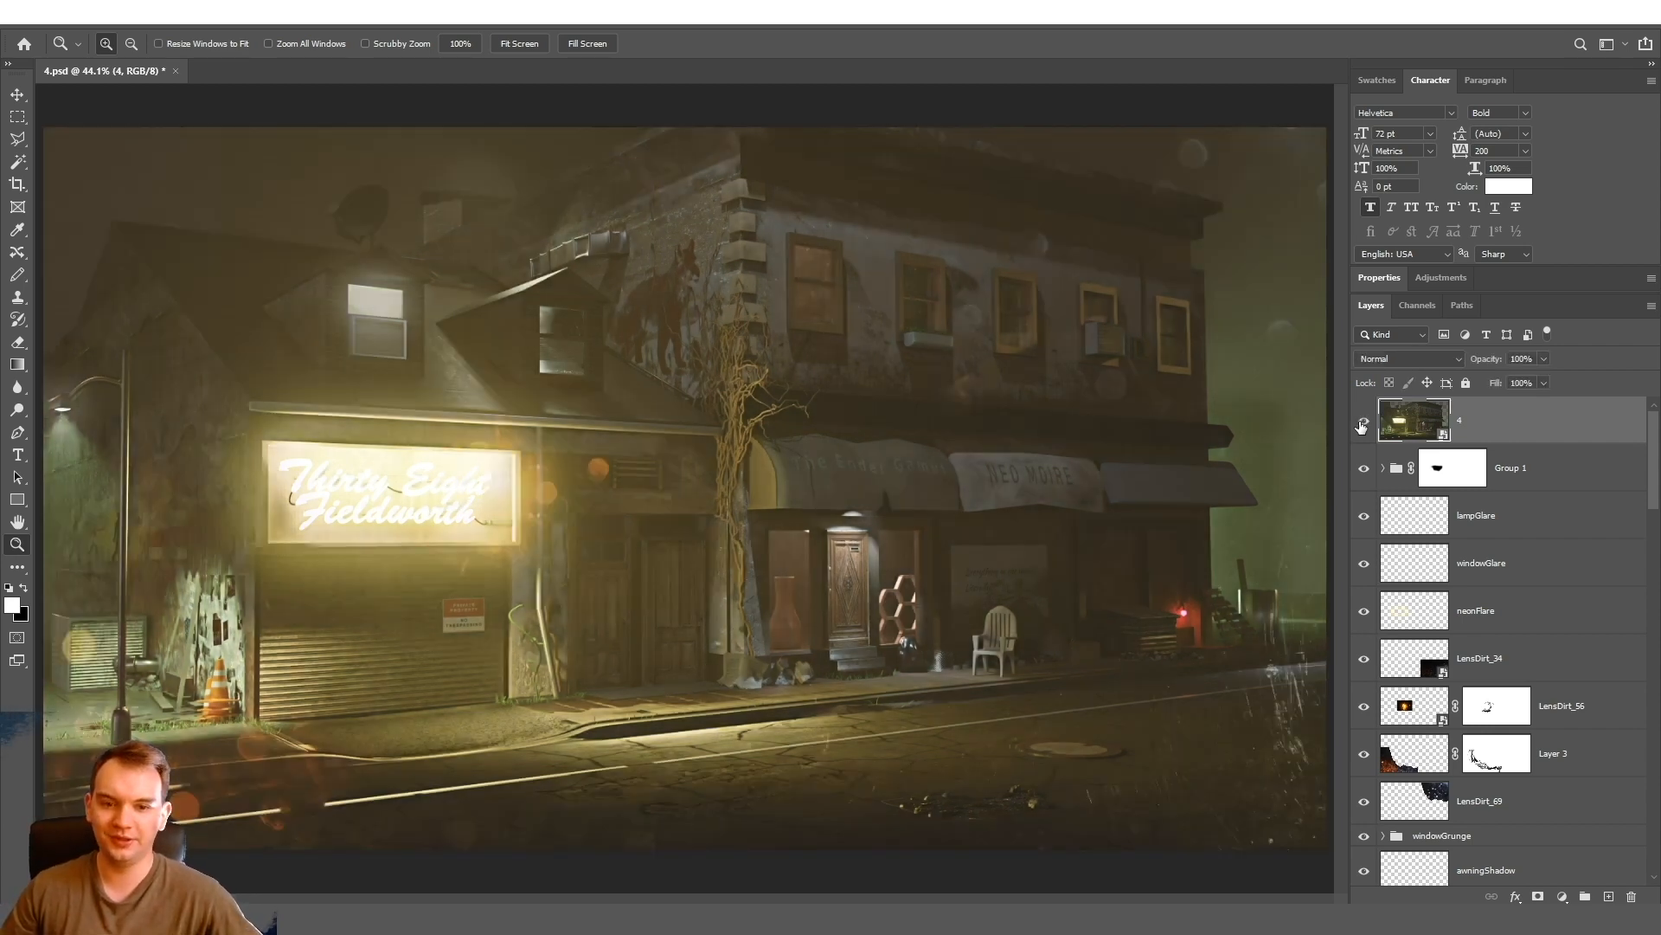
{"action": "left_click", "coordinate": [1361, 425]}
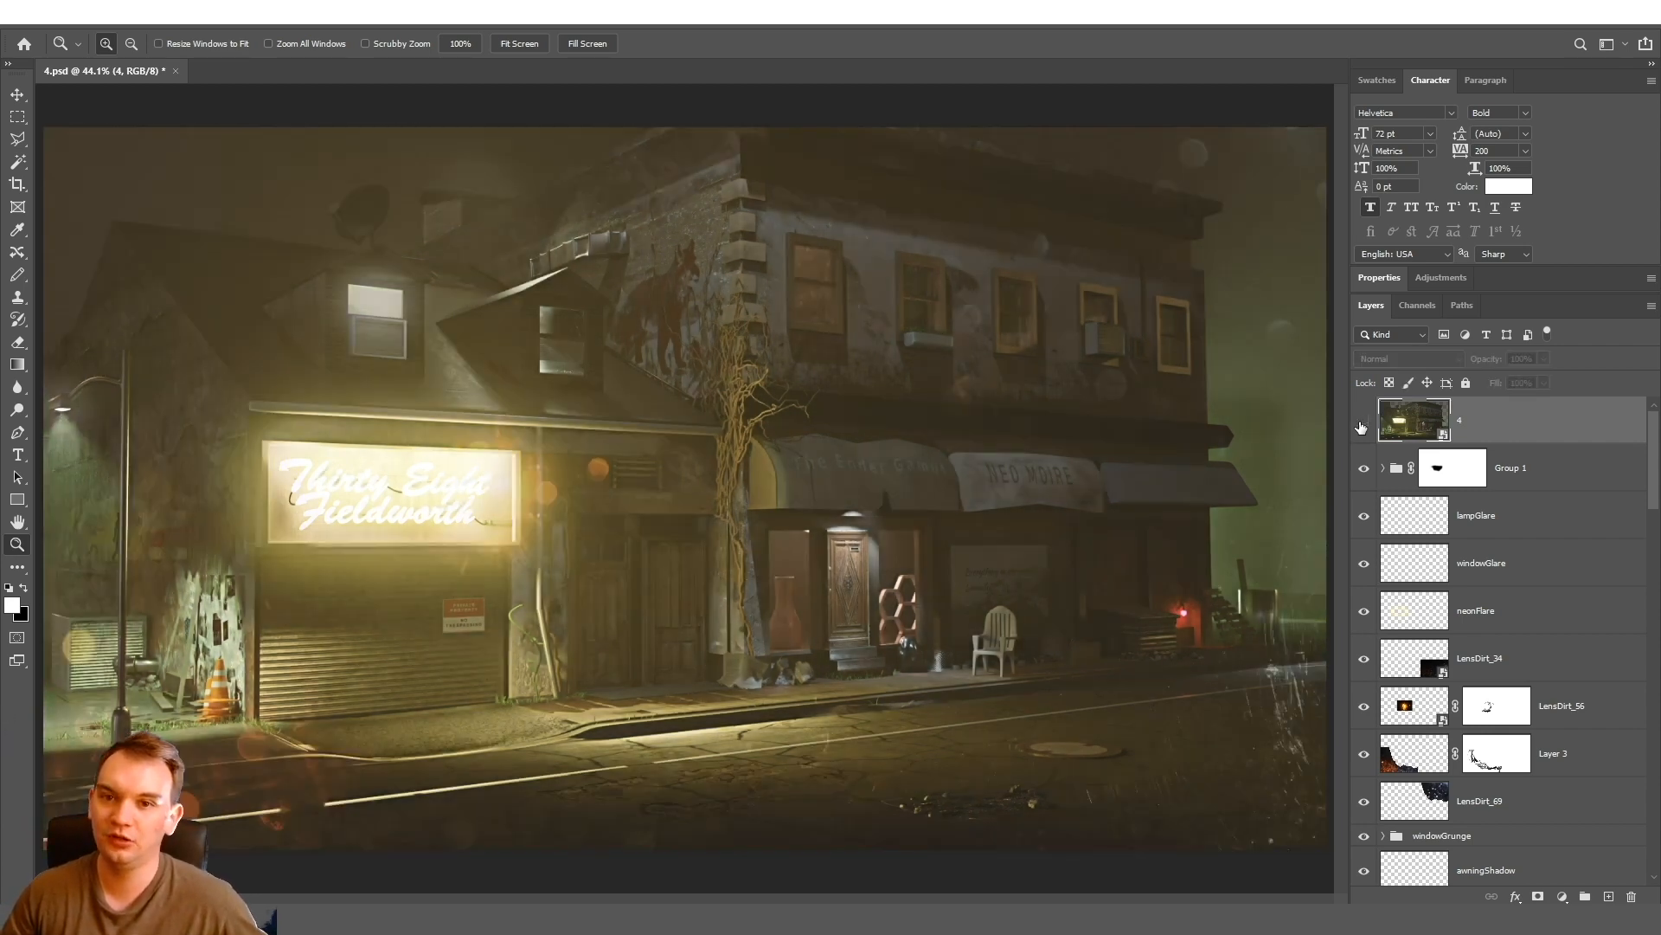
{"action": "left_click", "coordinate": [1362, 426]}
{"action": "left_click", "coordinate": [859, 483]}
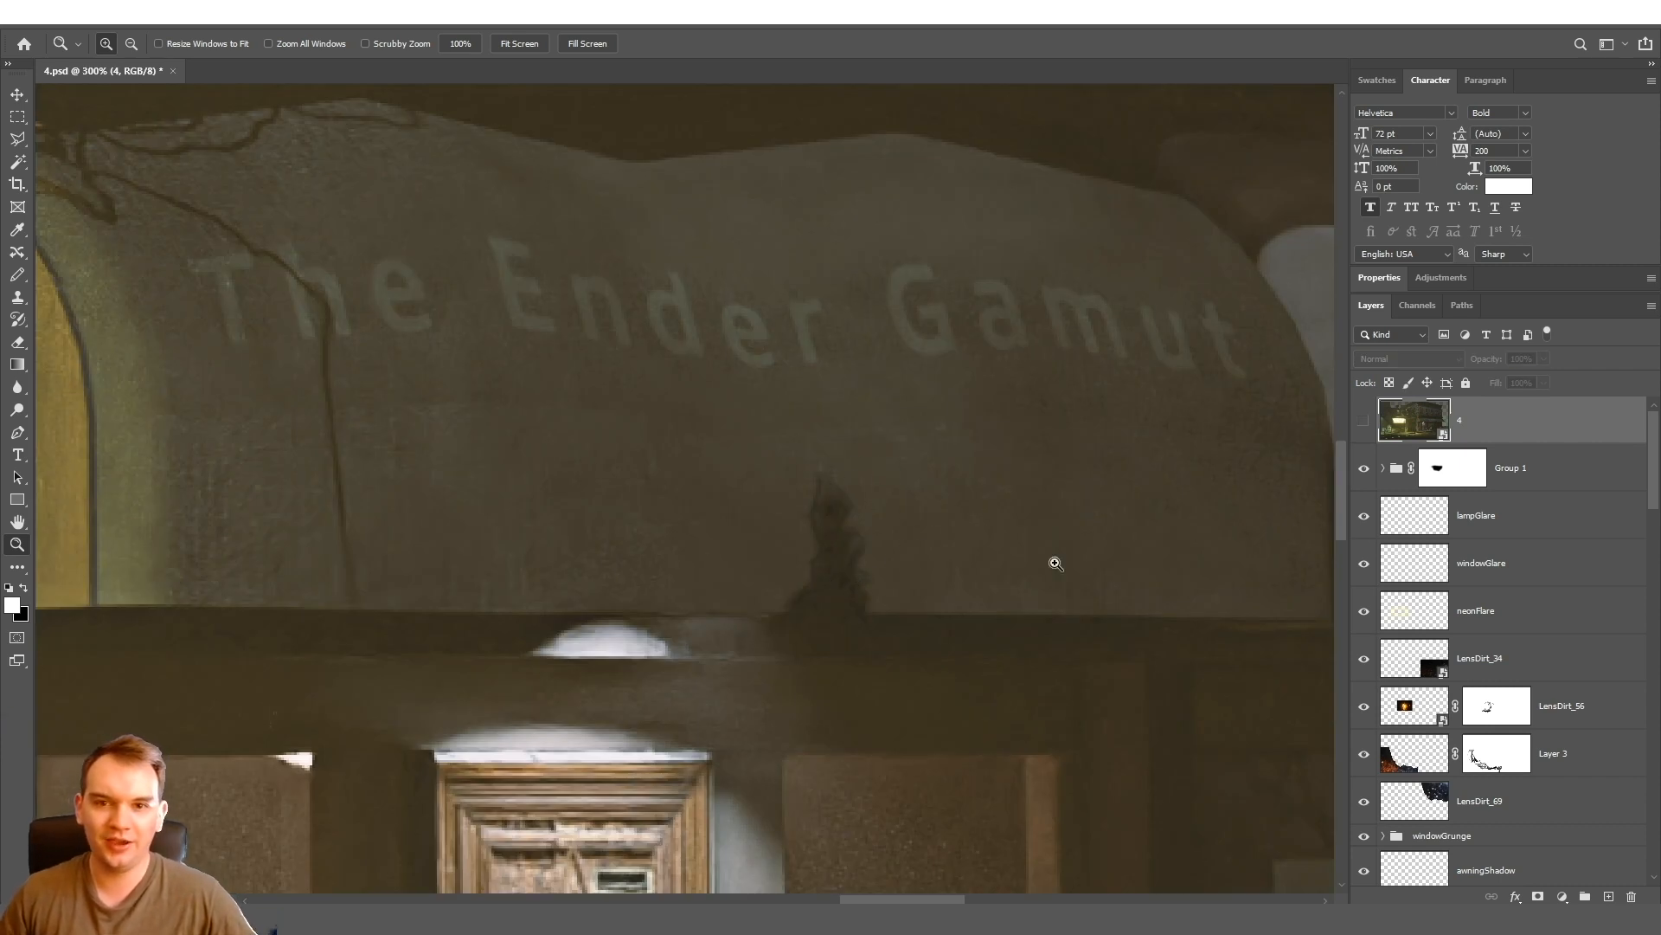
Compare the colour grade on and off while zooming in on the left dormer window
{"action": "left_click", "coordinate": [1364, 423]}
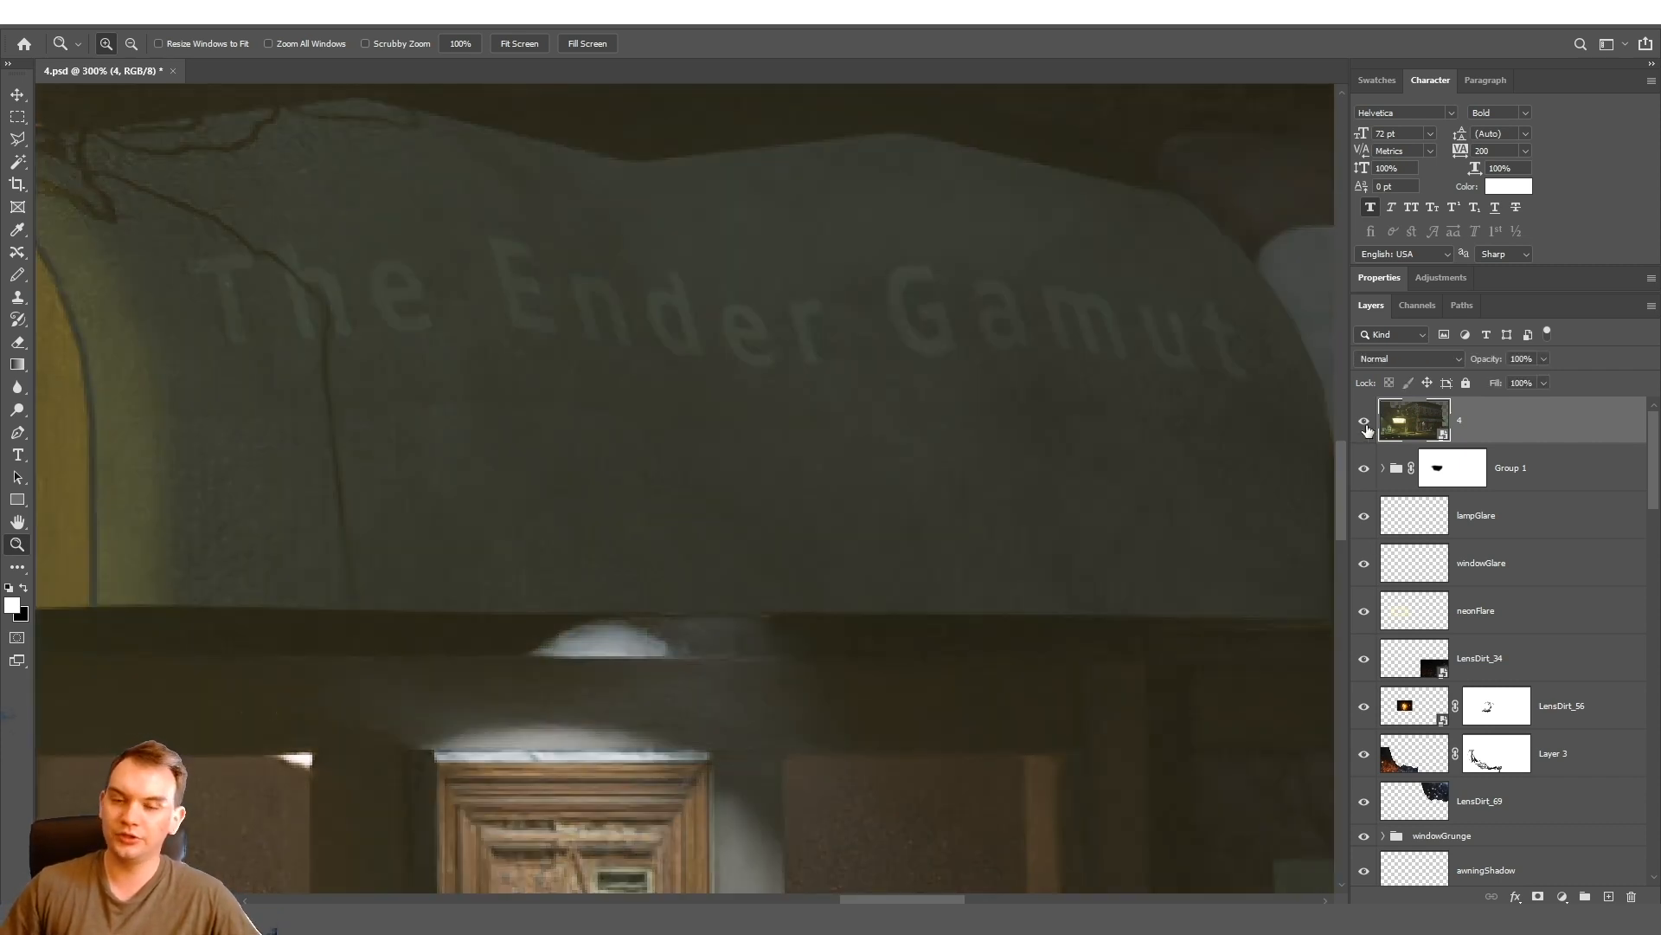
{"action": "left_click", "coordinate": [1364, 423]}
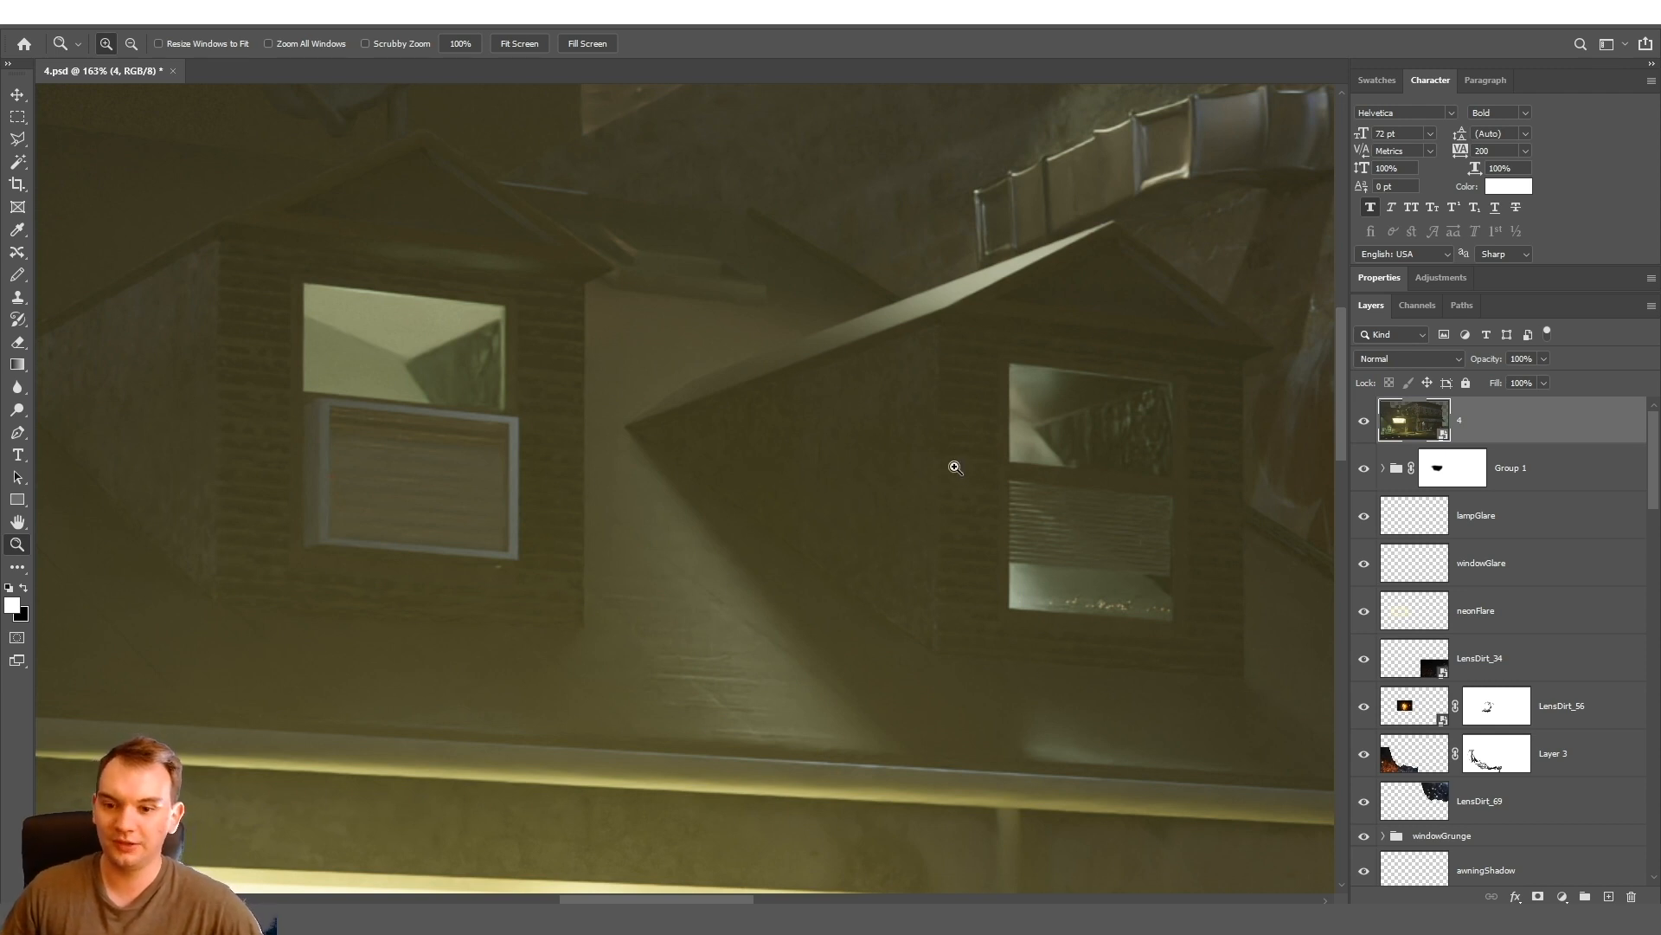
{"action": "scroll", "coordinate": [1041, 497], "scroll_direction": "up", "scroll_amount": 1}
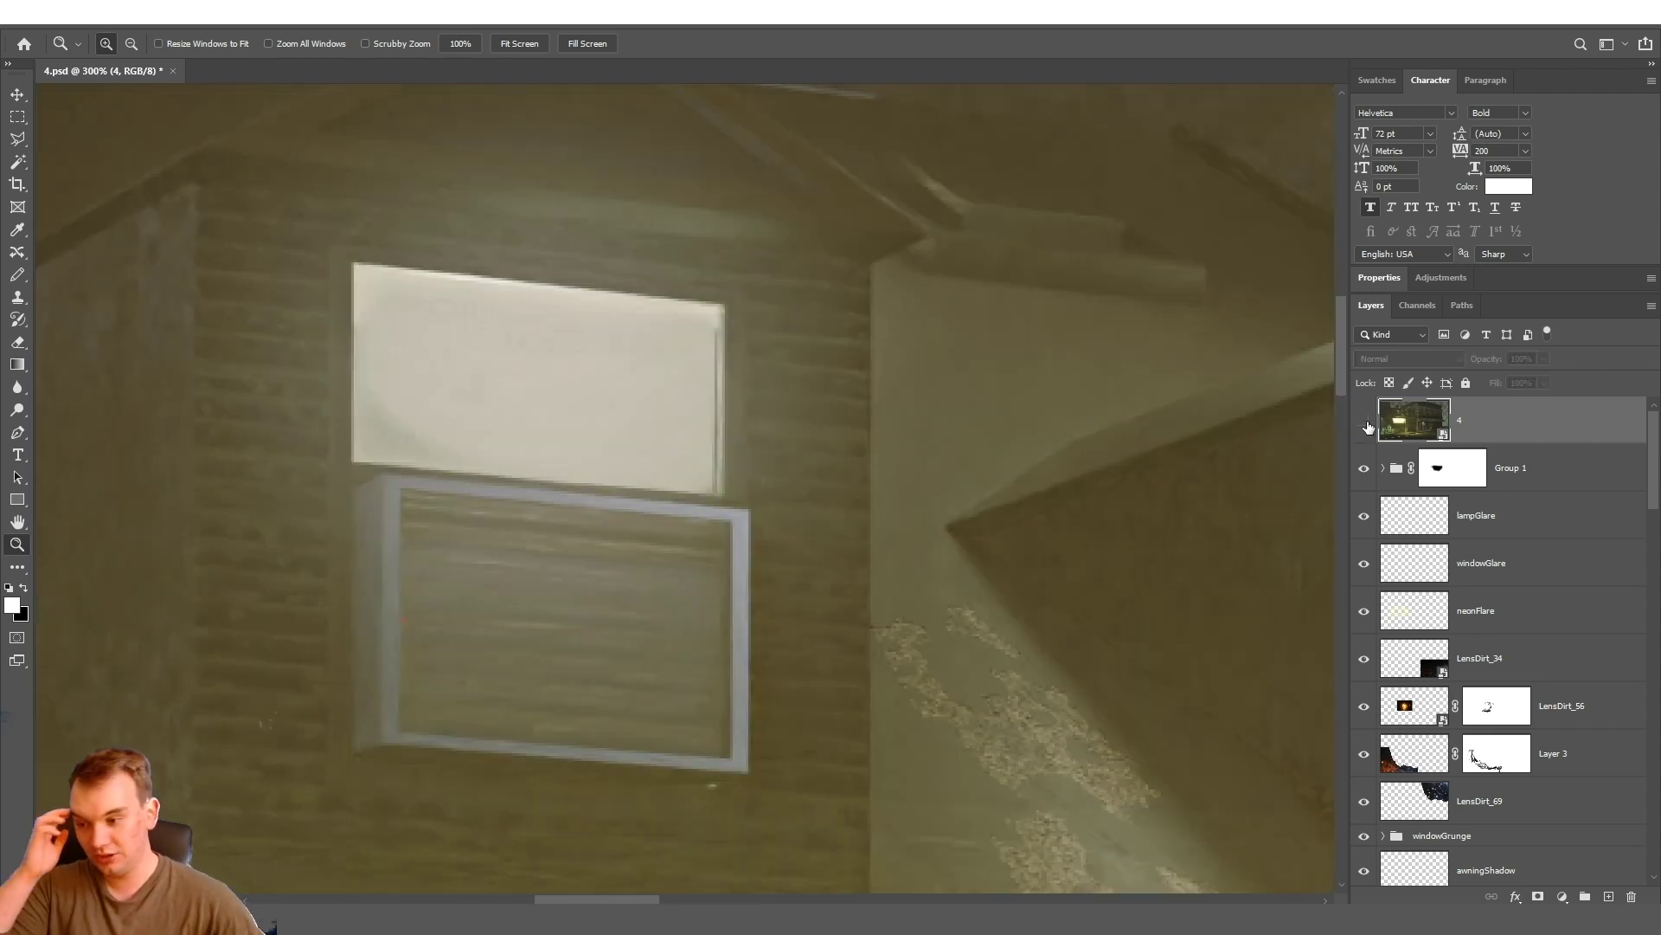
{"action": "key", "text": "ctrl+plus"}
{"action": "key", "text": "ctrl+plus"}
{"action": "left_click", "coordinate": [1365, 420]}
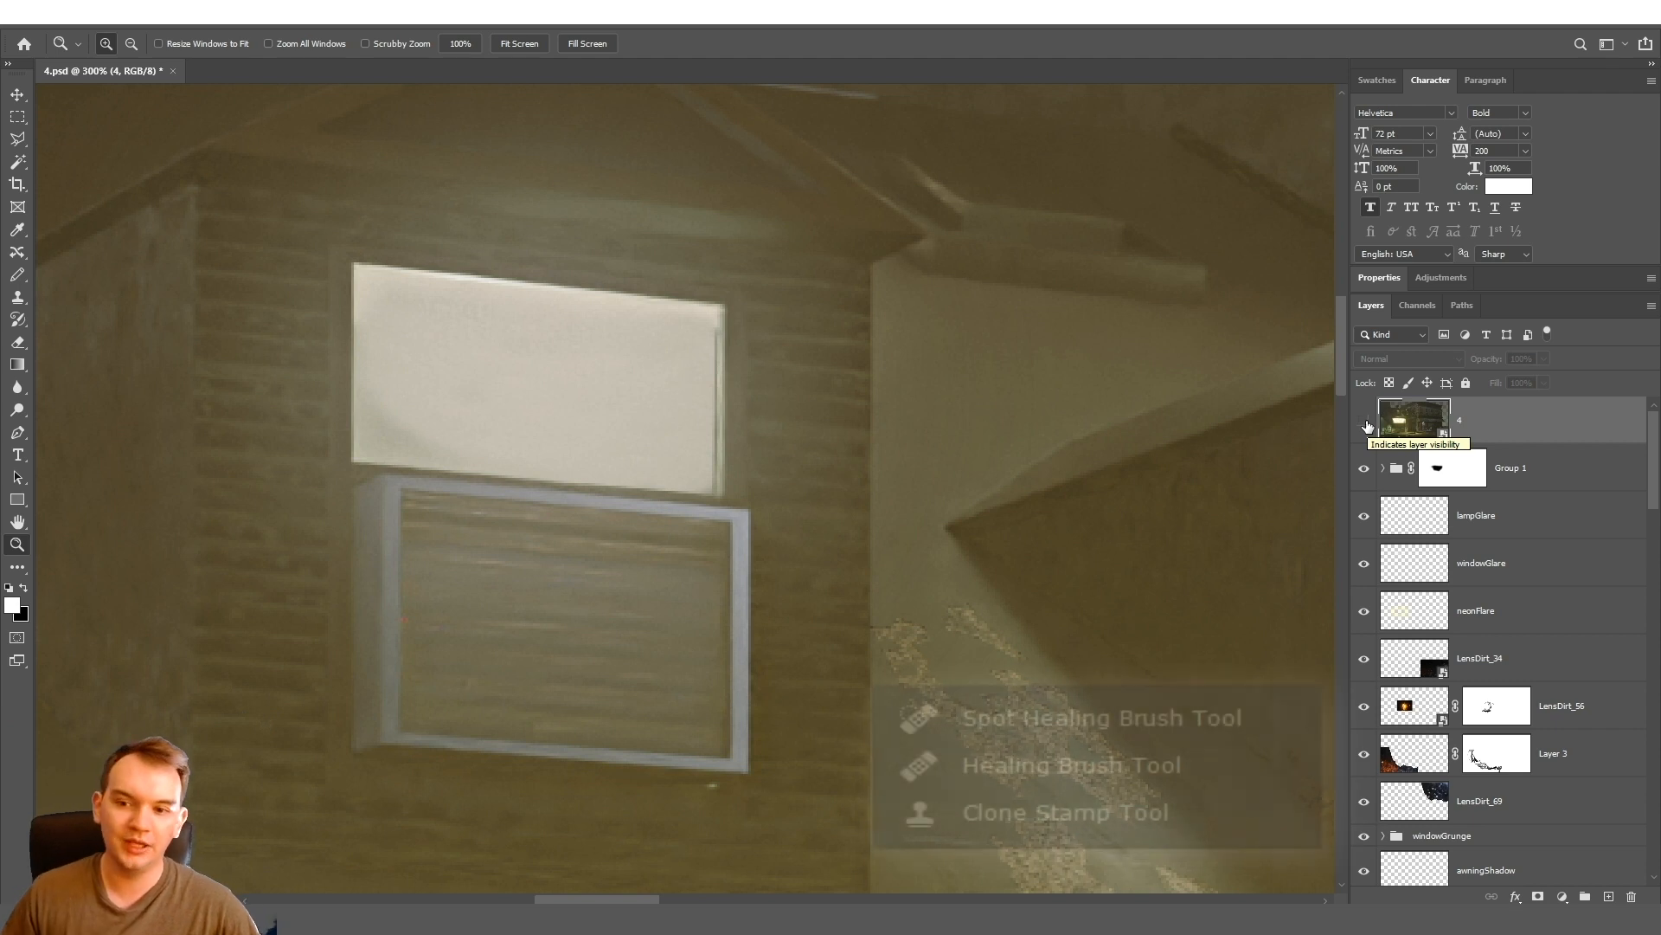
{"action": "left_click", "coordinate": [1365, 421]}
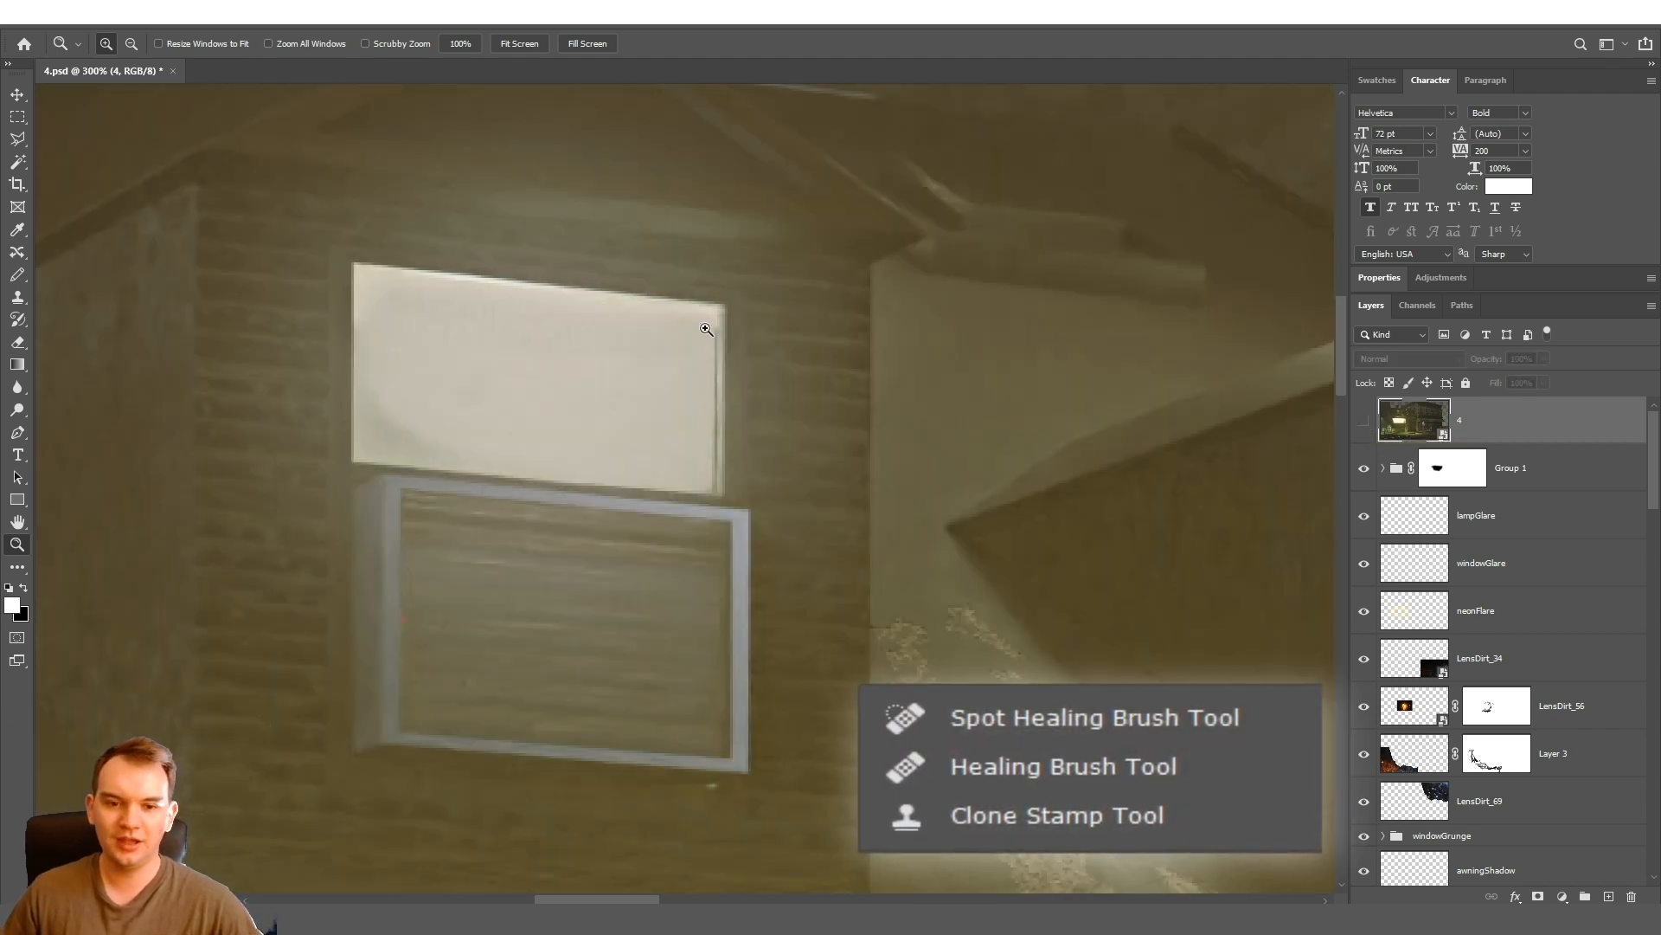
{"action": "scroll", "coordinate": [1004, 610], "scroll_direction": "down", "scroll_amount": 2}
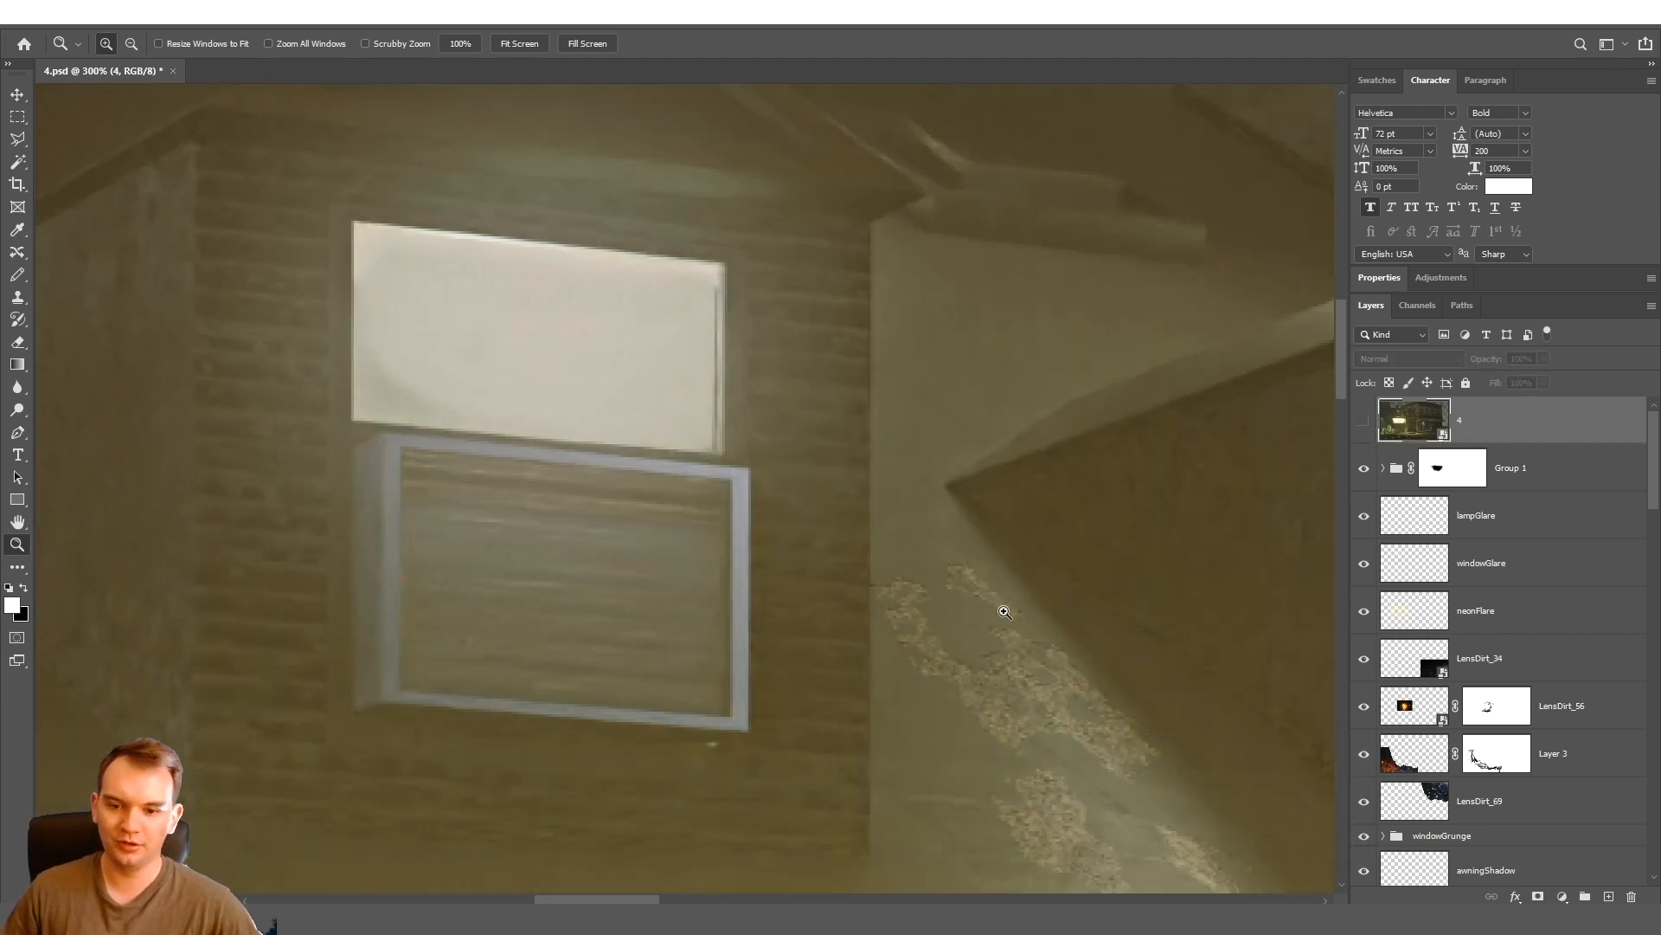
Compare the grade on the speckled wall patches, then fit the whole image on screen
{"action": "key", "text": "ctrl+plus"}
{"action": "left_click", "coordinate": [1362, 421]}
{"action": "left_click", "coordinate": [1362, 420]}
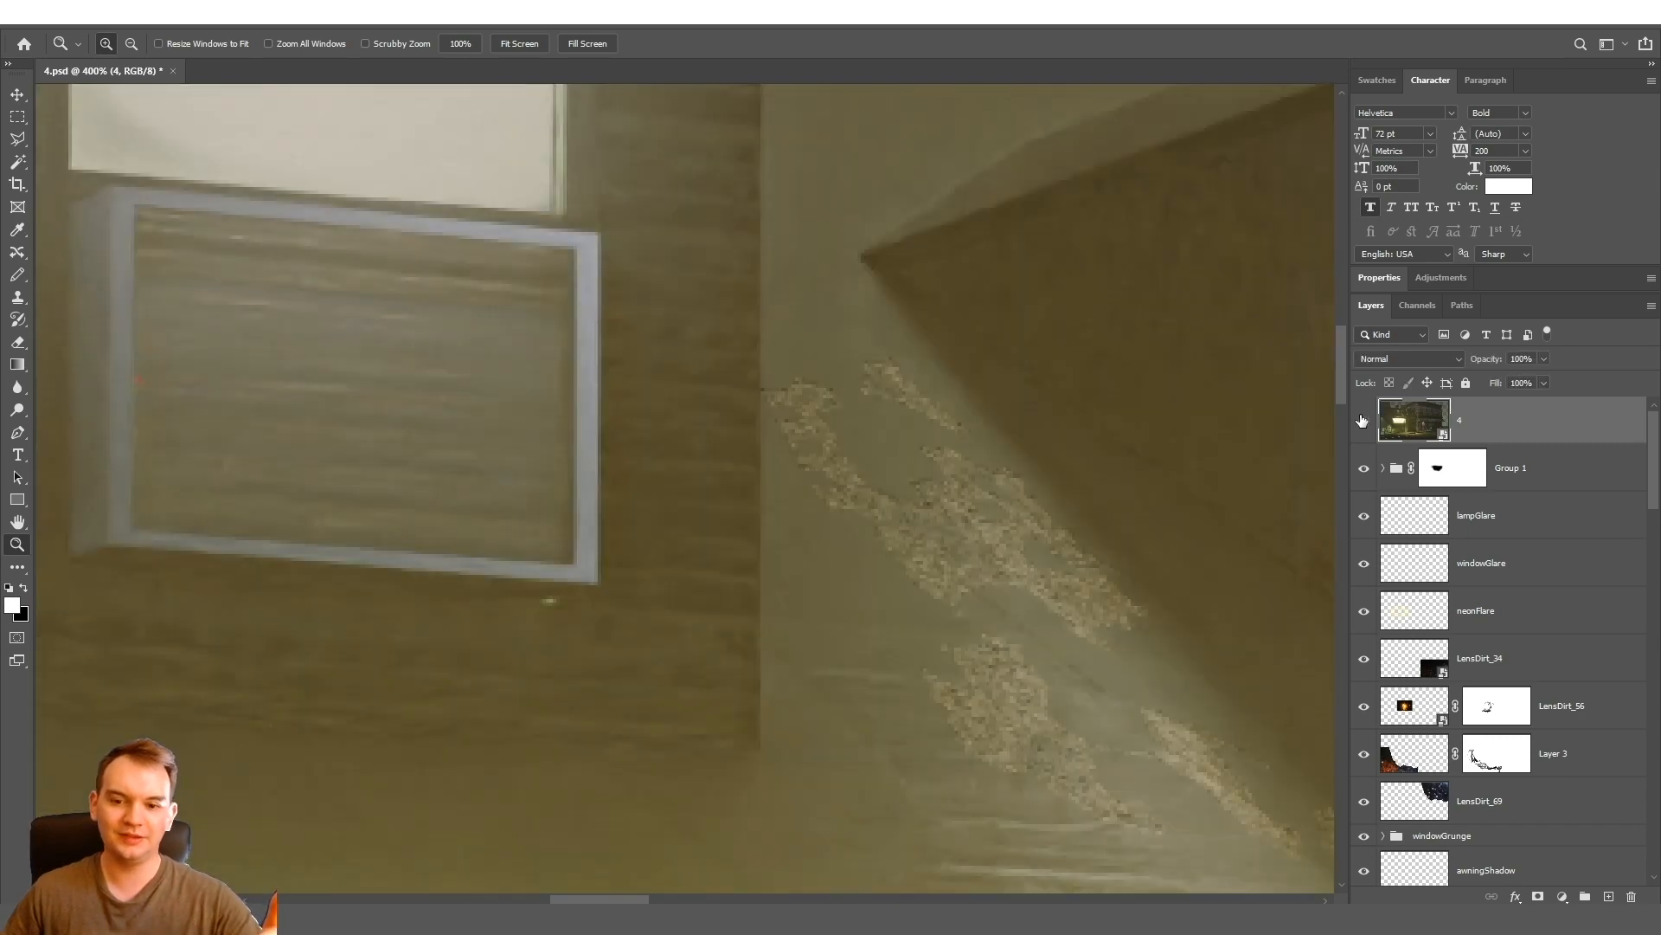
{"action": "scroll", "coordinate": [1131, 430], "scroll_direction": "up", "scroll_amount": 3, "text": "alt"}
{"action": "scroll", "coordinate": [878, 641], "scroll_direction": "down", "scroll_amount": 4, "text": "alt"}
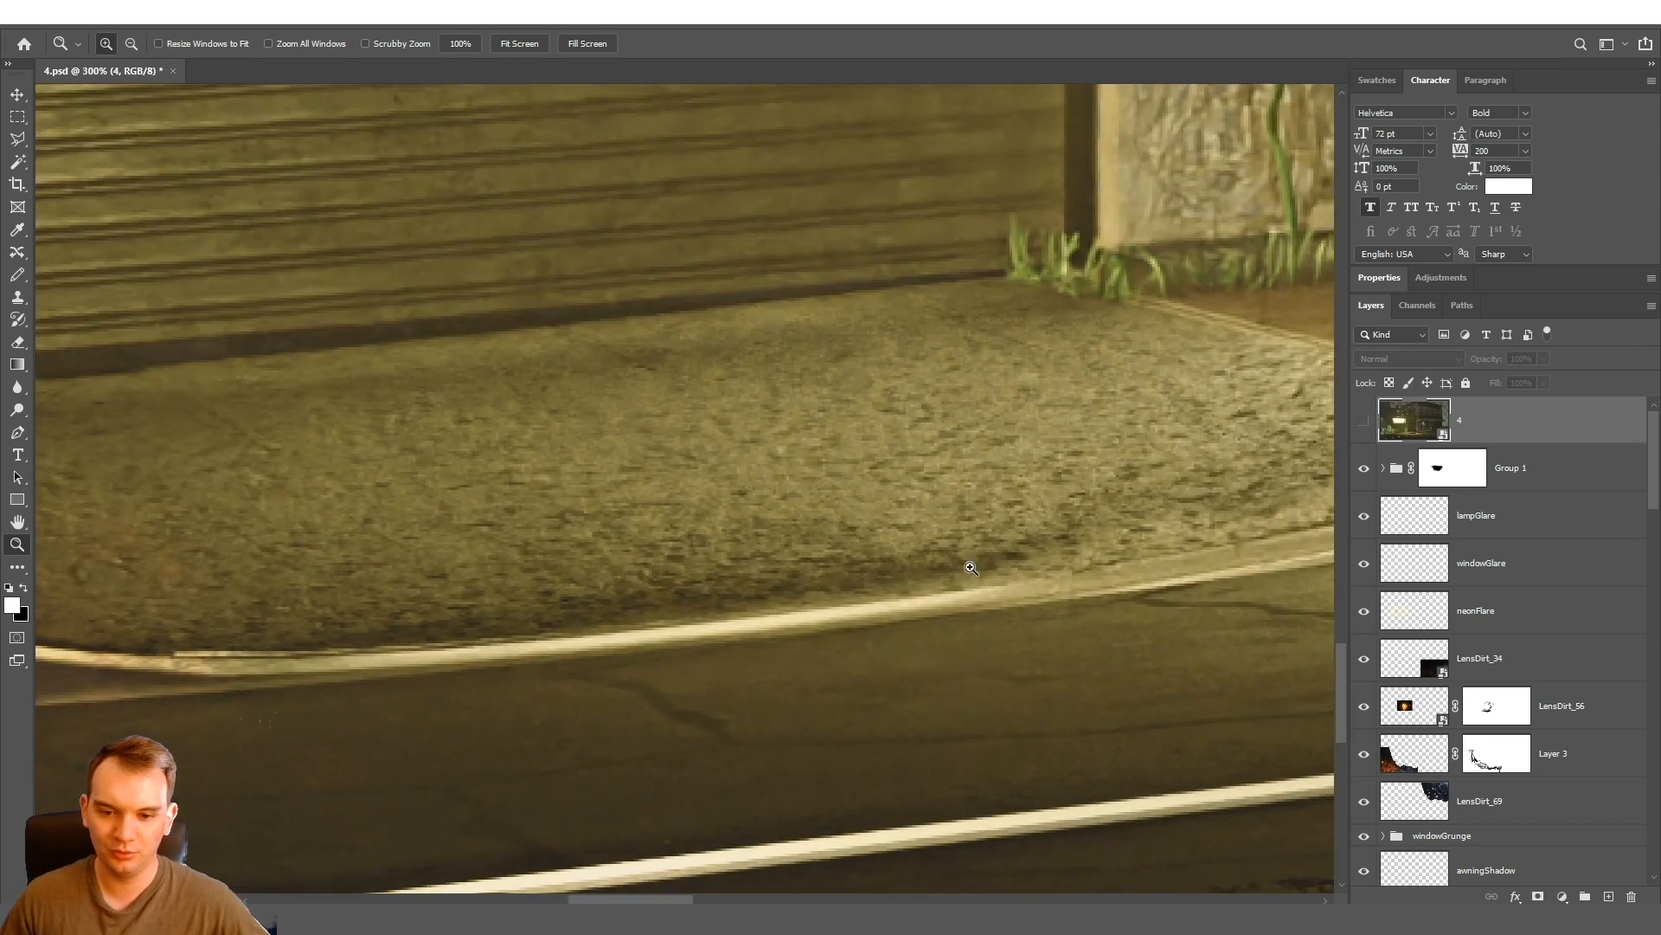
{"action": "left_click", "coordinate": [1362, 421]}
{"action": "key", "text": "ctrl+0"}
{"action": "scroll", "coordinate": [1398, 650], "scroll_direction": "down", "scroll_amount": 10}
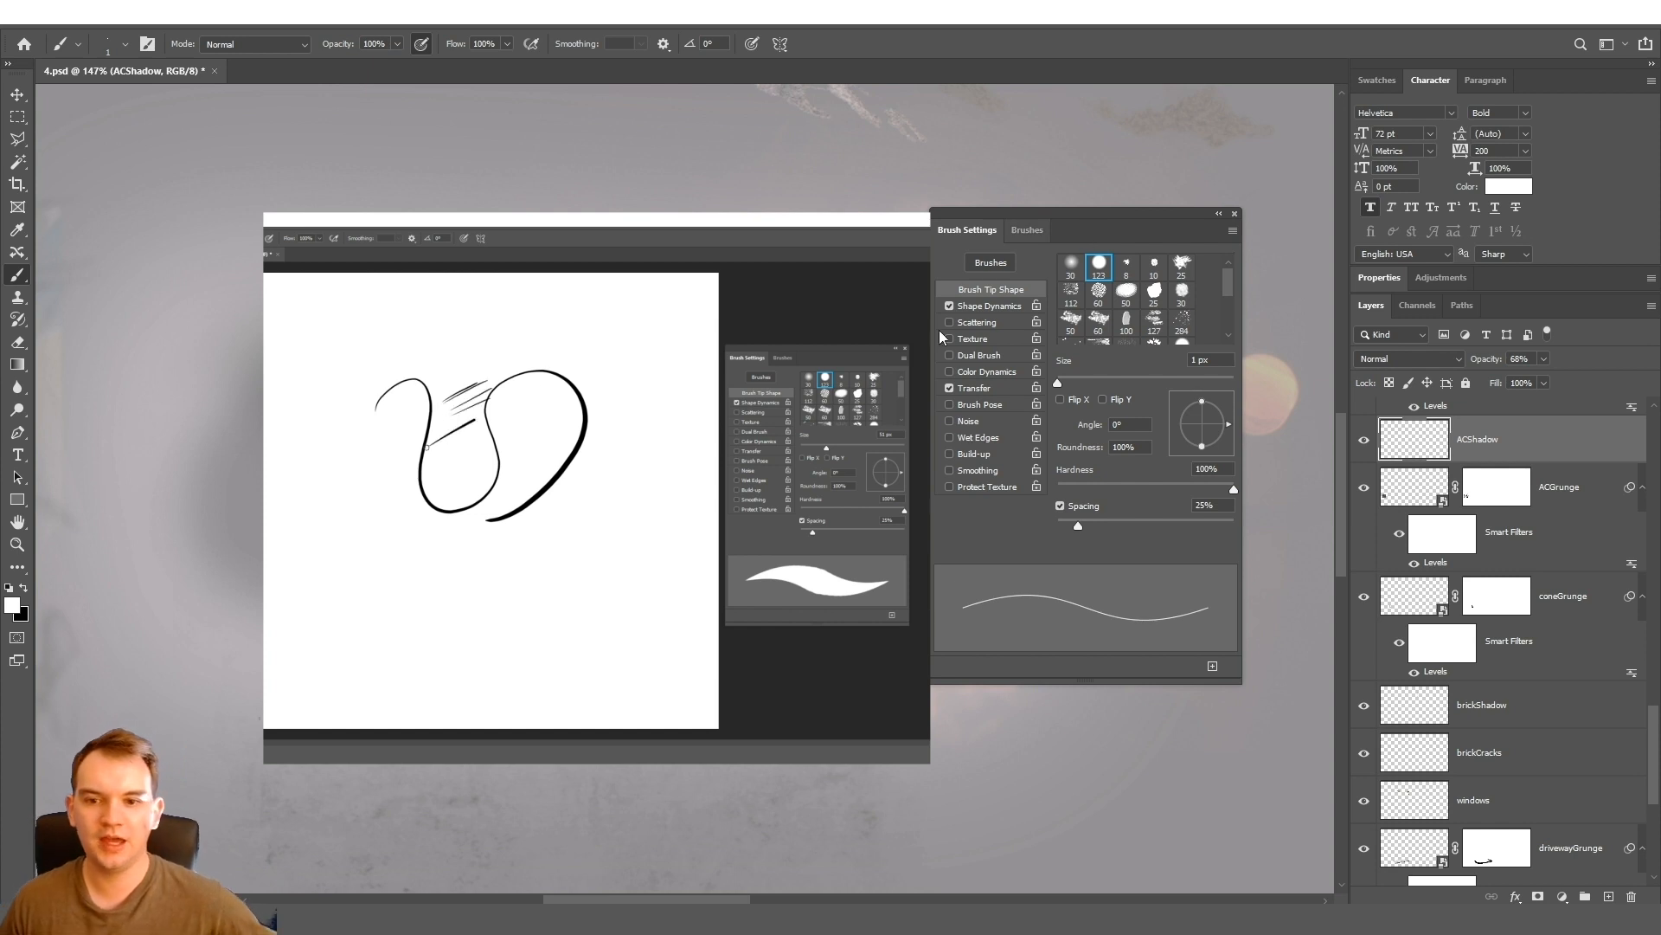
Show the Shape Dynamics brush options with size jitter driven by pen pressure
{"action": "left_click", "coordinate": [1001, 304]}
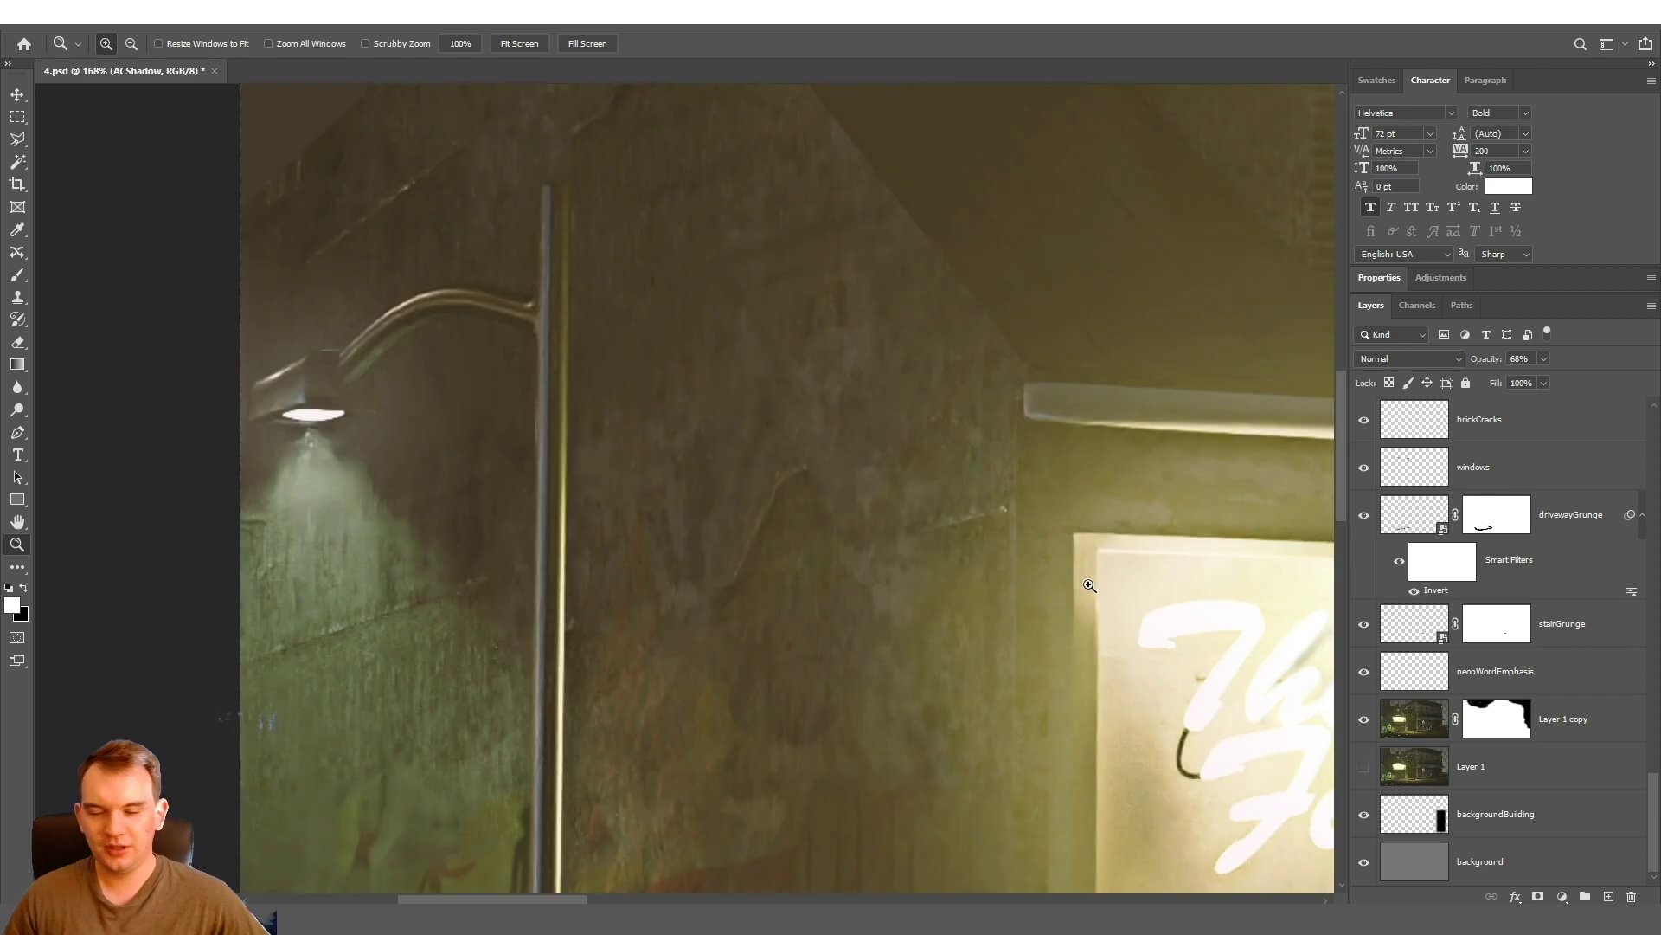
{"action": "scroll", "coordinate": [957, 584], "scroll_direction": "up", "scroll_amount": 2}
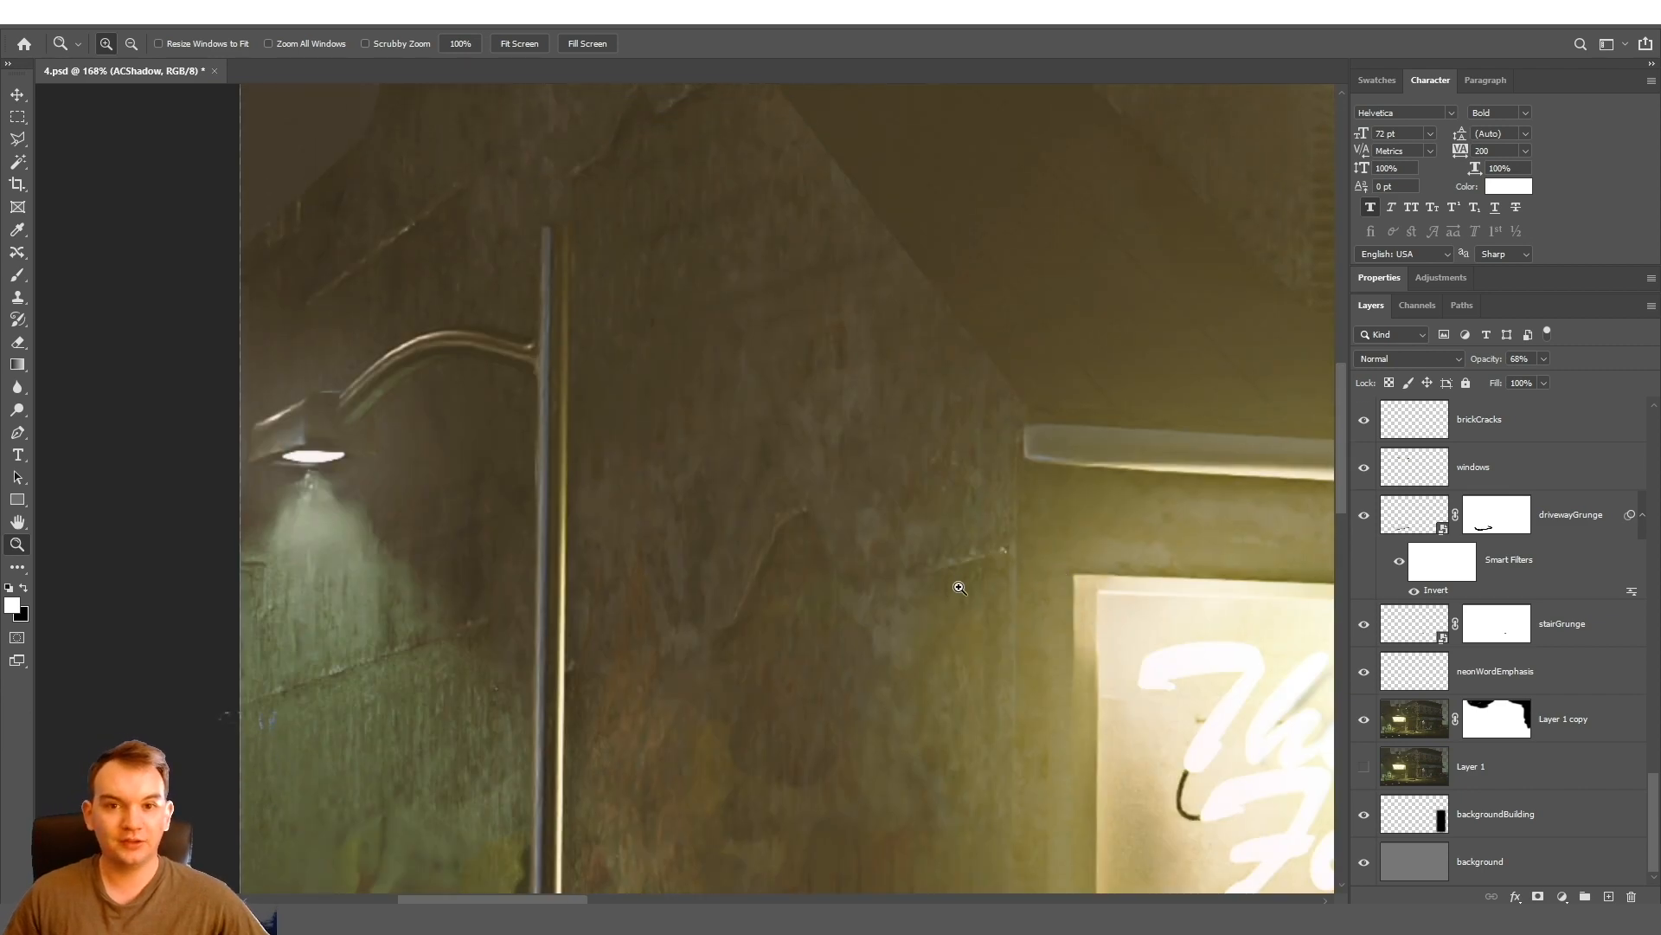
{"action": "scroll", "coordinate": [567, 671], "scroll_direction": "down", "scroll_amount": 3}
{"action": "scroll", "coordinate": [728, 610], "scroll_direction": "up", "scroll_amount": 2}
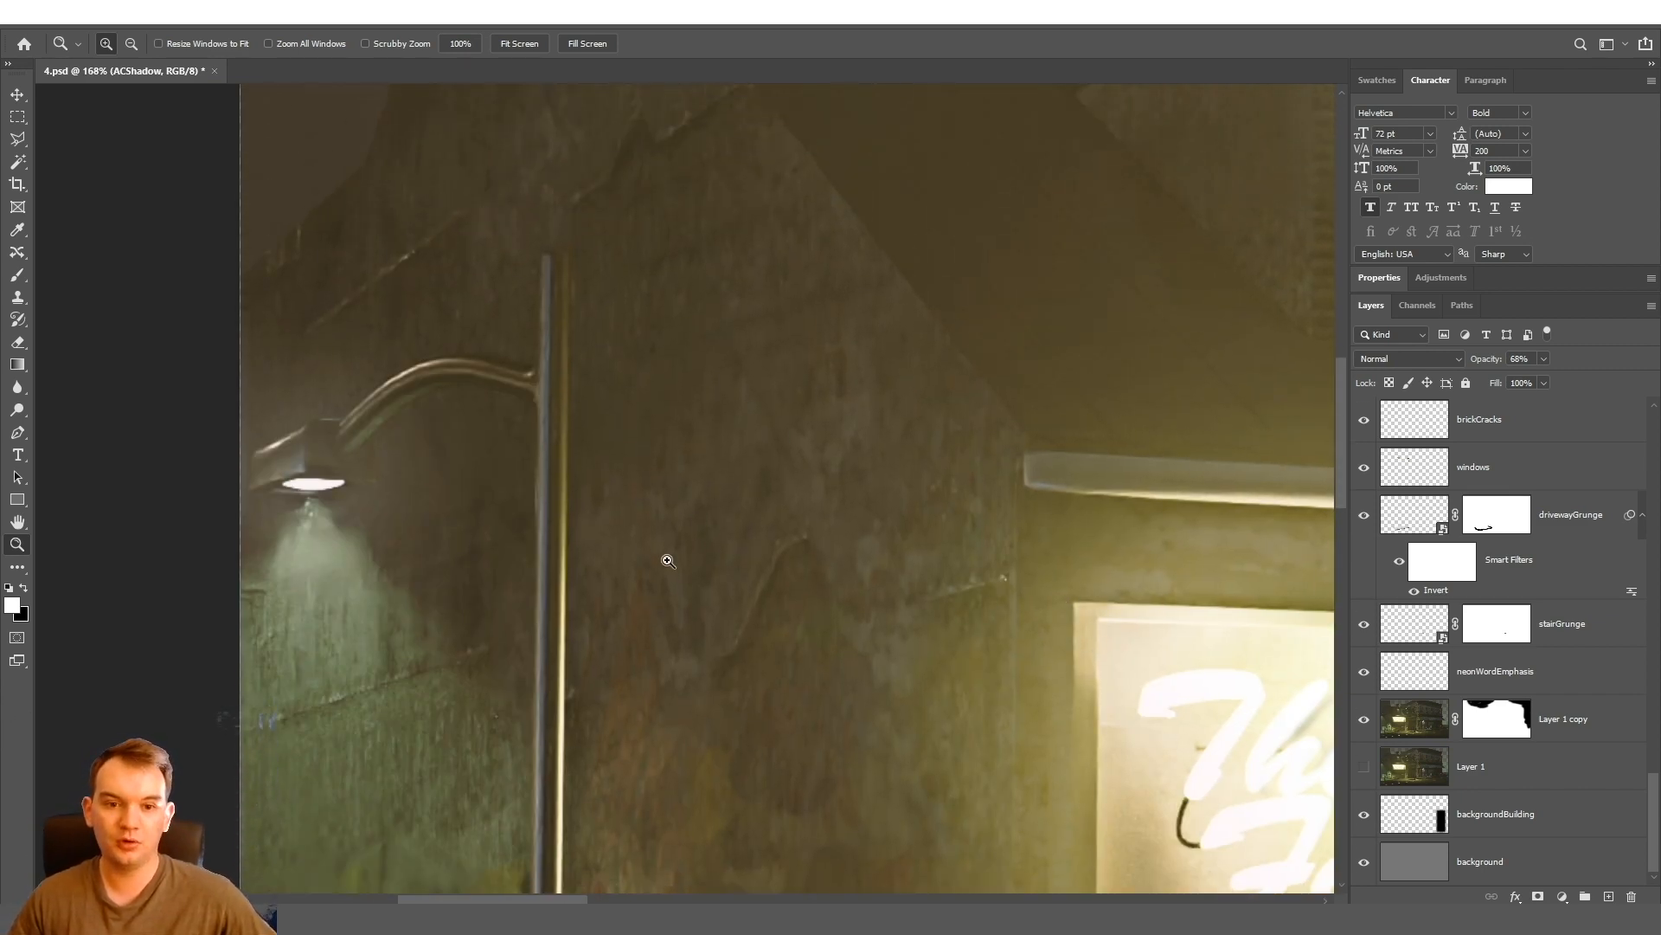
{"action": "left_click", "coordinate": [1365, 719]}
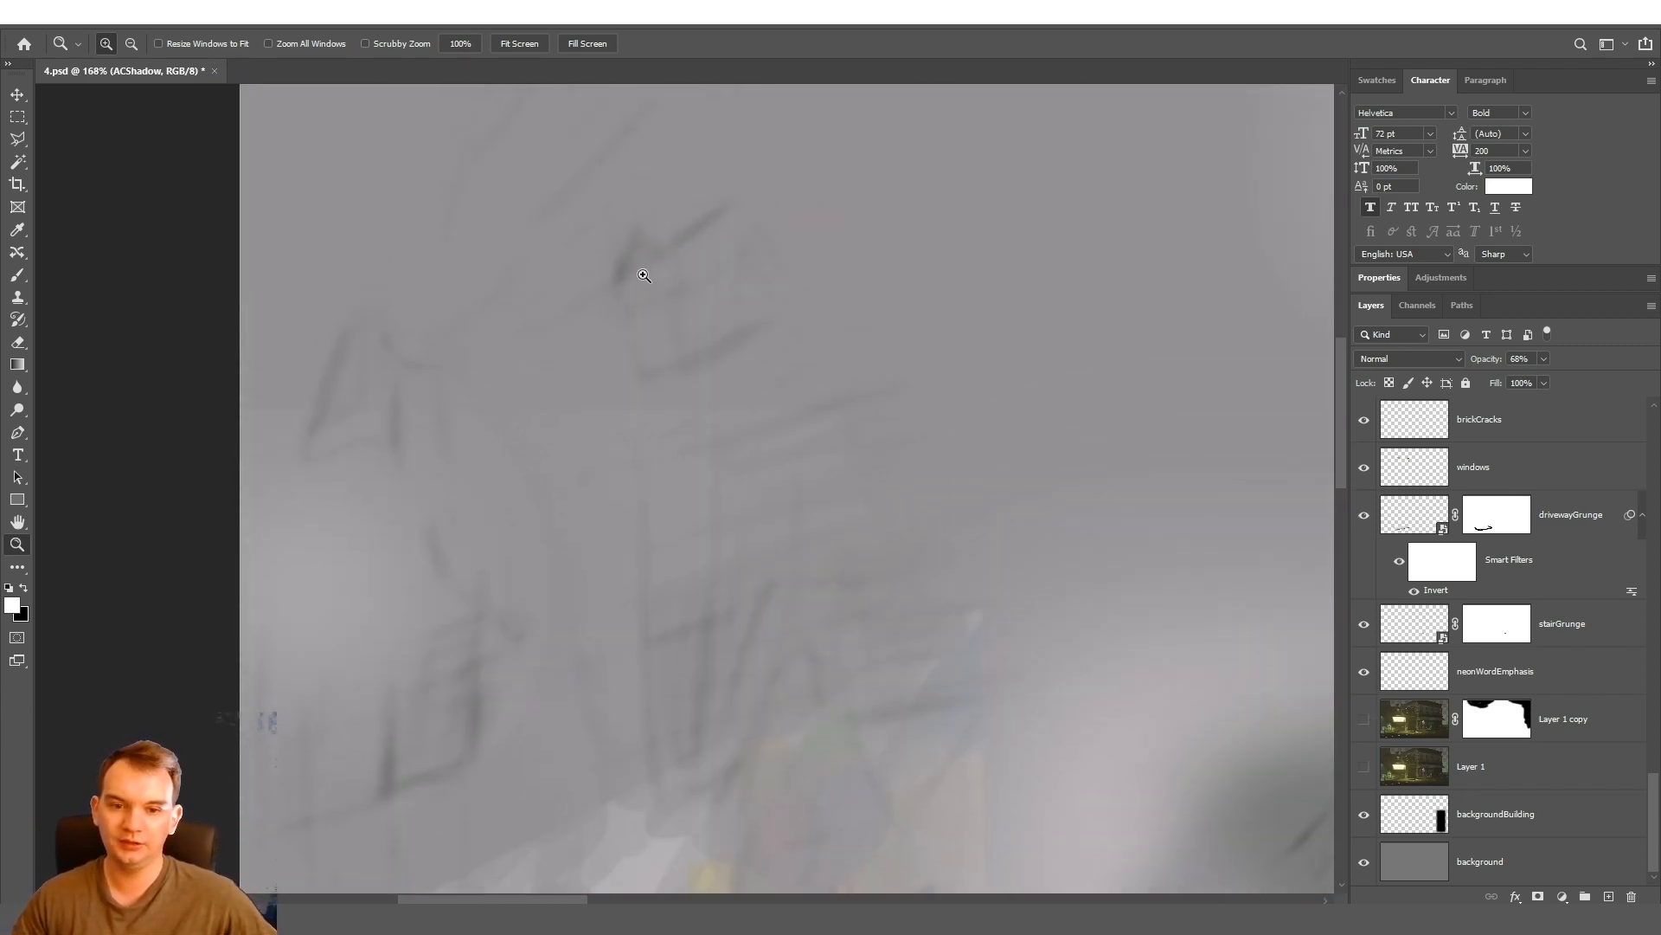
{"action": "left_click", "coordinate": [1364, 721]}
{"action": "left_click", "coordinate": [1364, 721]}
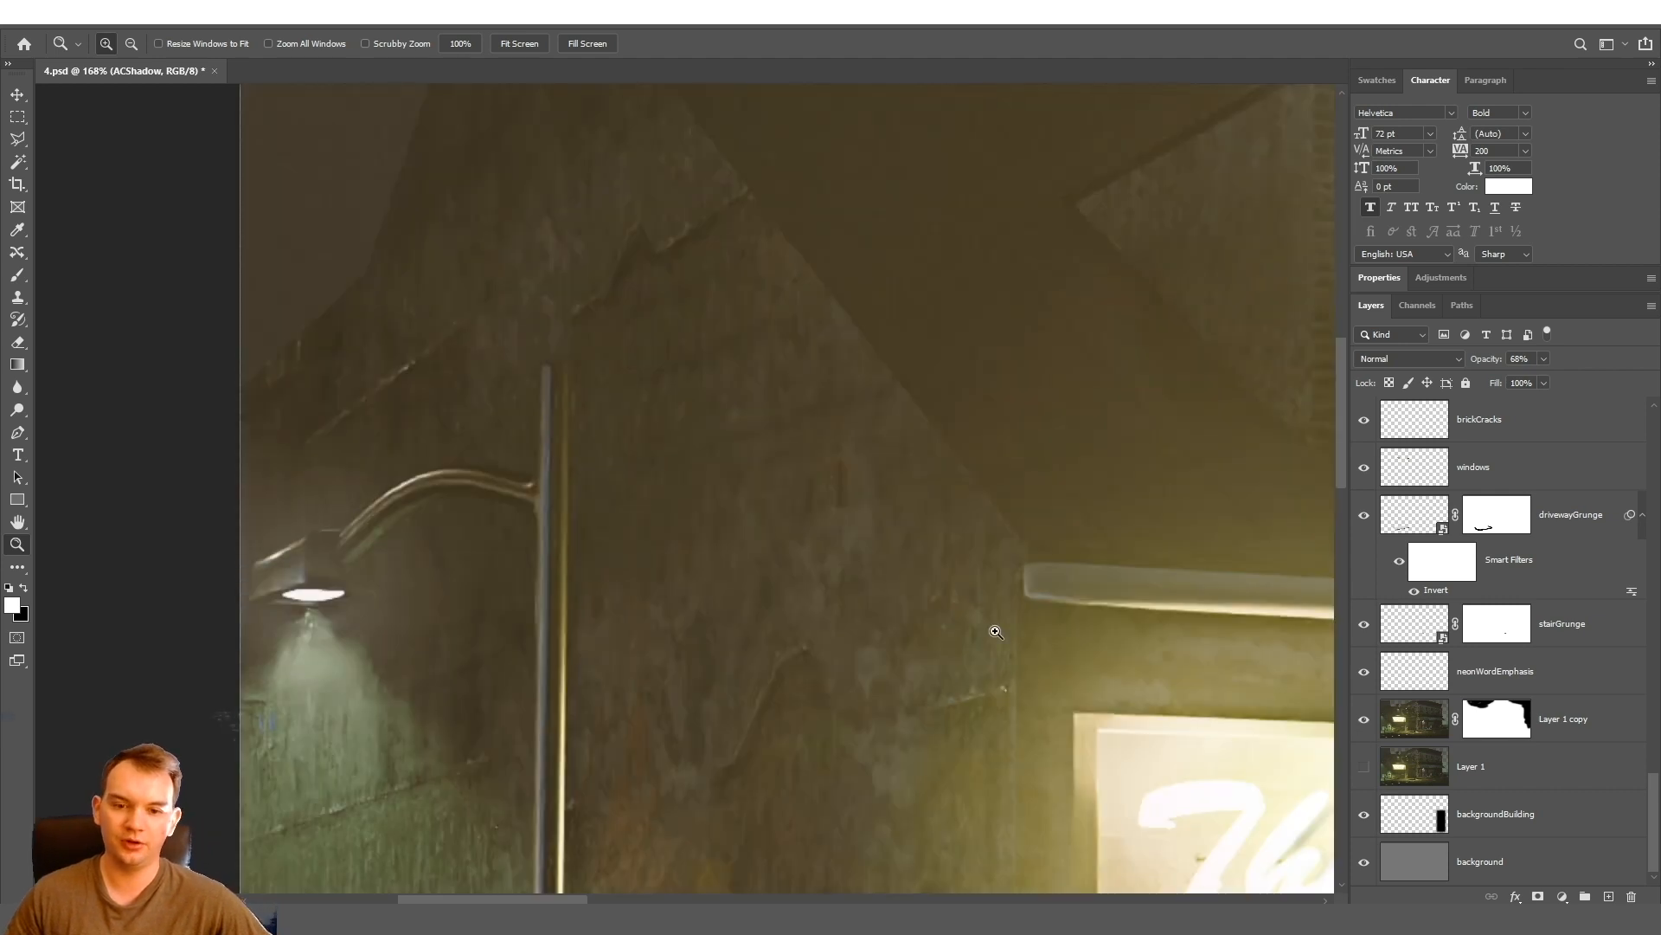
{"action": "left_click", "coordinate": [471, 396]}
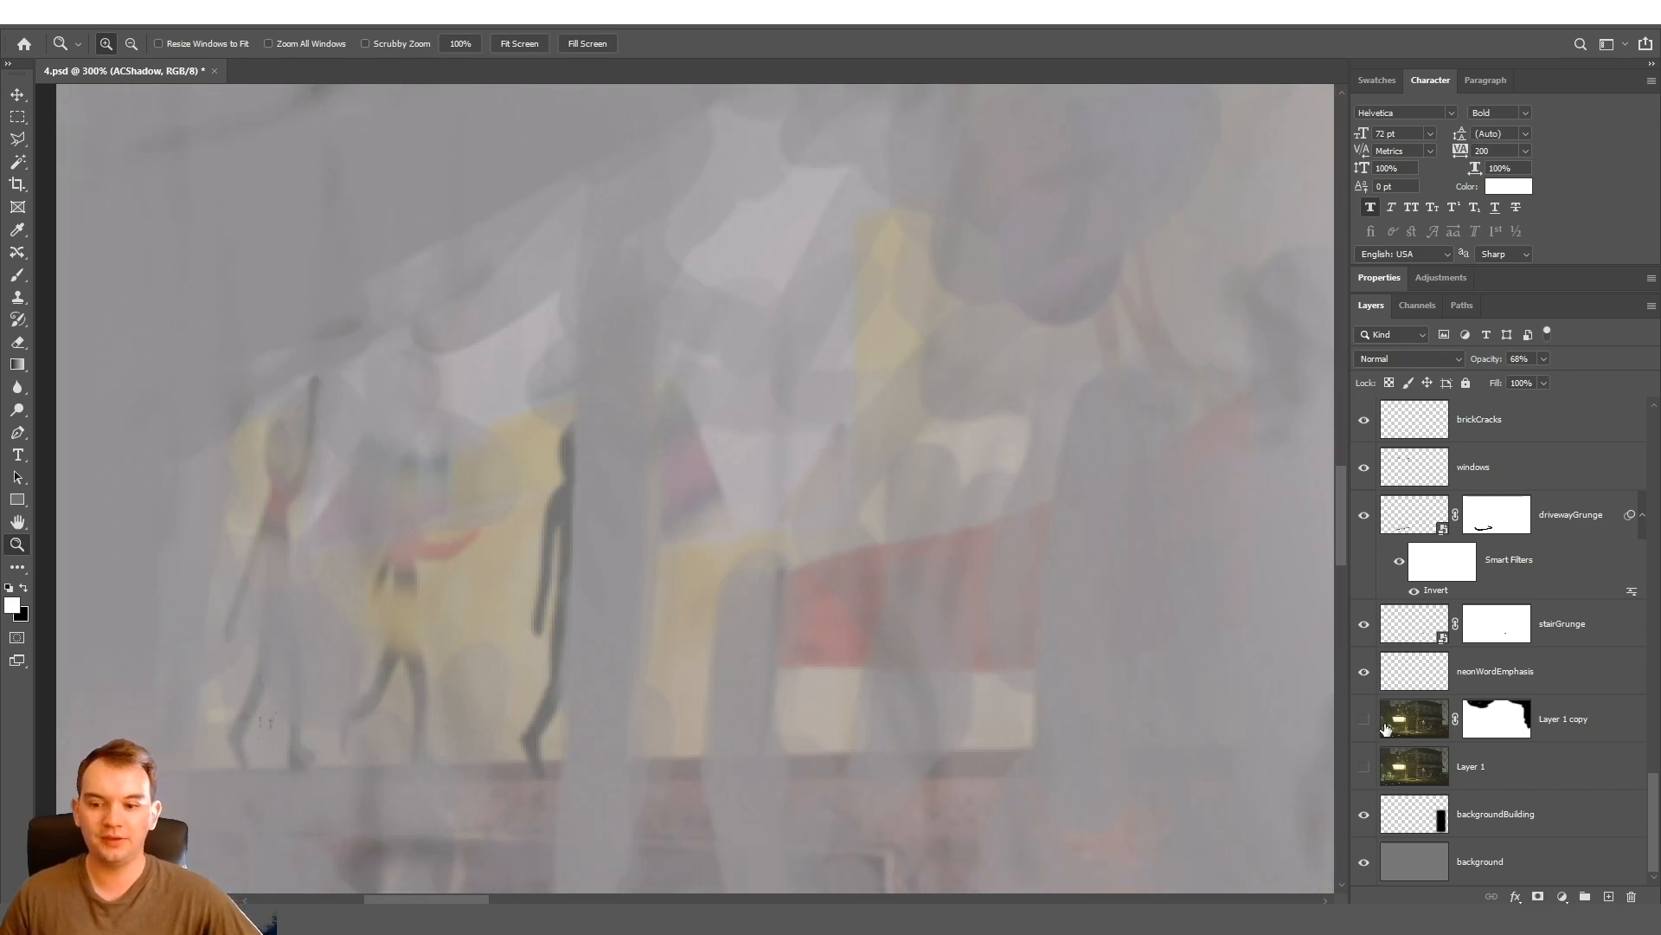
{"action": "left_click", "coordinate": [1365, 721]}
{"action": "left_click", "coordinate": [1365, 721]}
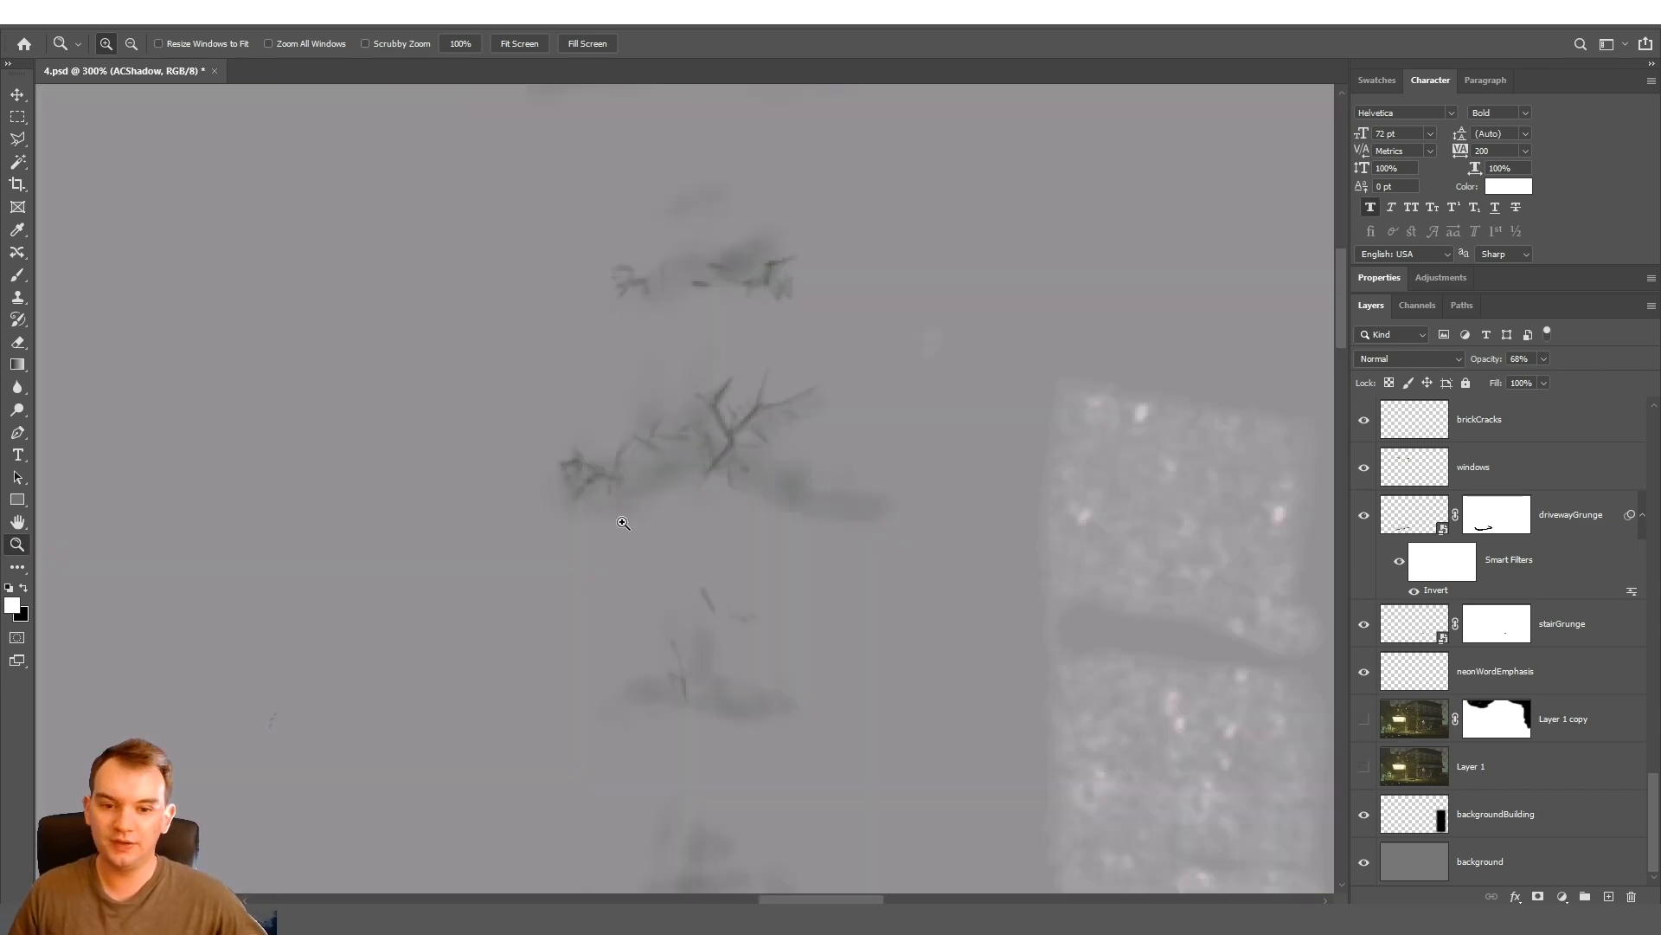
{"action": "left_click", "coordinate": [661, 419]}
{"action": "left_click", "coordinate": [1365, 717]}
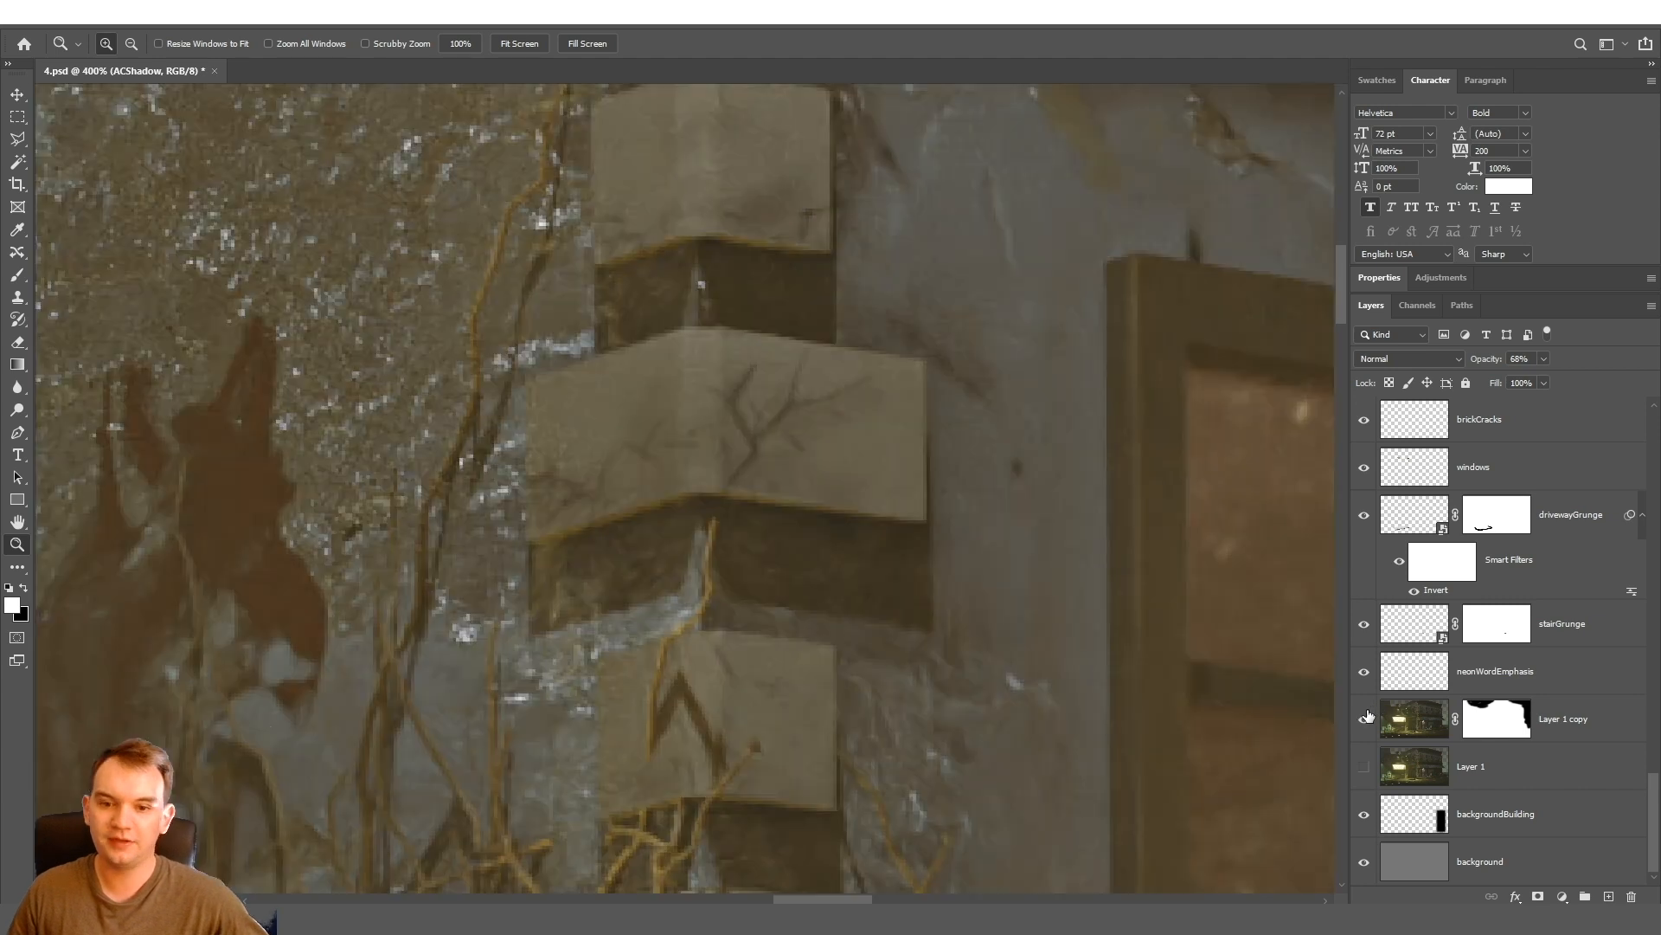
{"action": "key", "text": "ctrl+minus"}
{"action": "left_click", "coordinate": [1364, 718]}
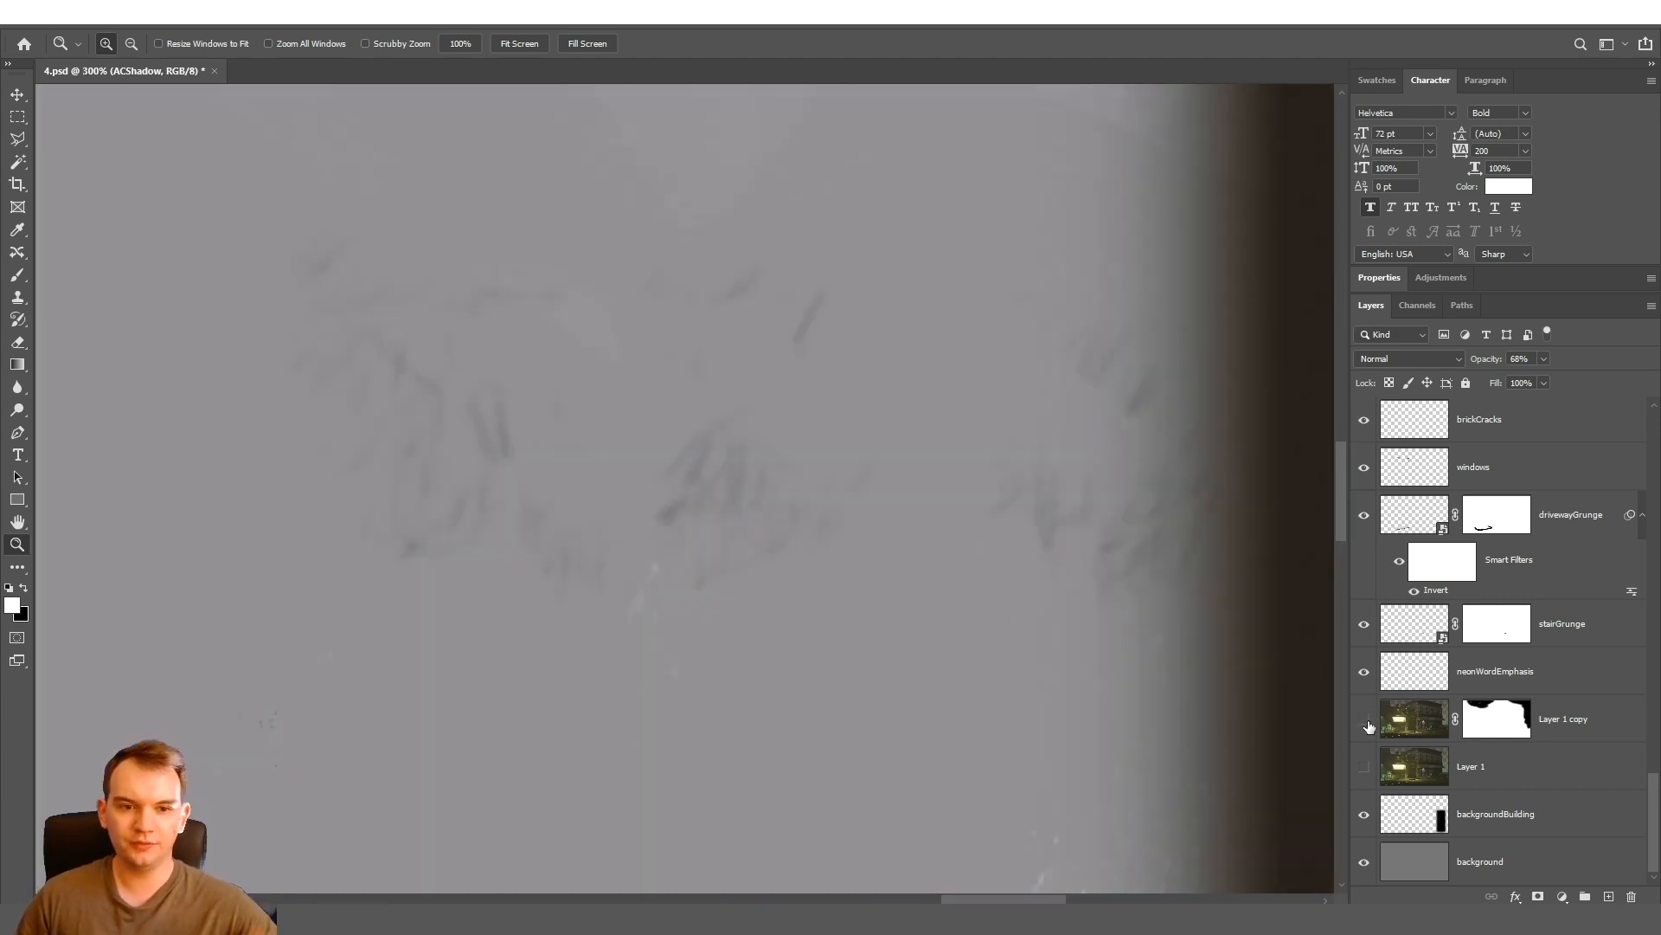
{"action": "left_click", "coordinate": [1363, 718]}
{"action": "key", "text": "ctrl+1"}
{"action": "scroll", "coordinate": [1366, 650], "scroll_direction": "up", "scroll_amount": 10}
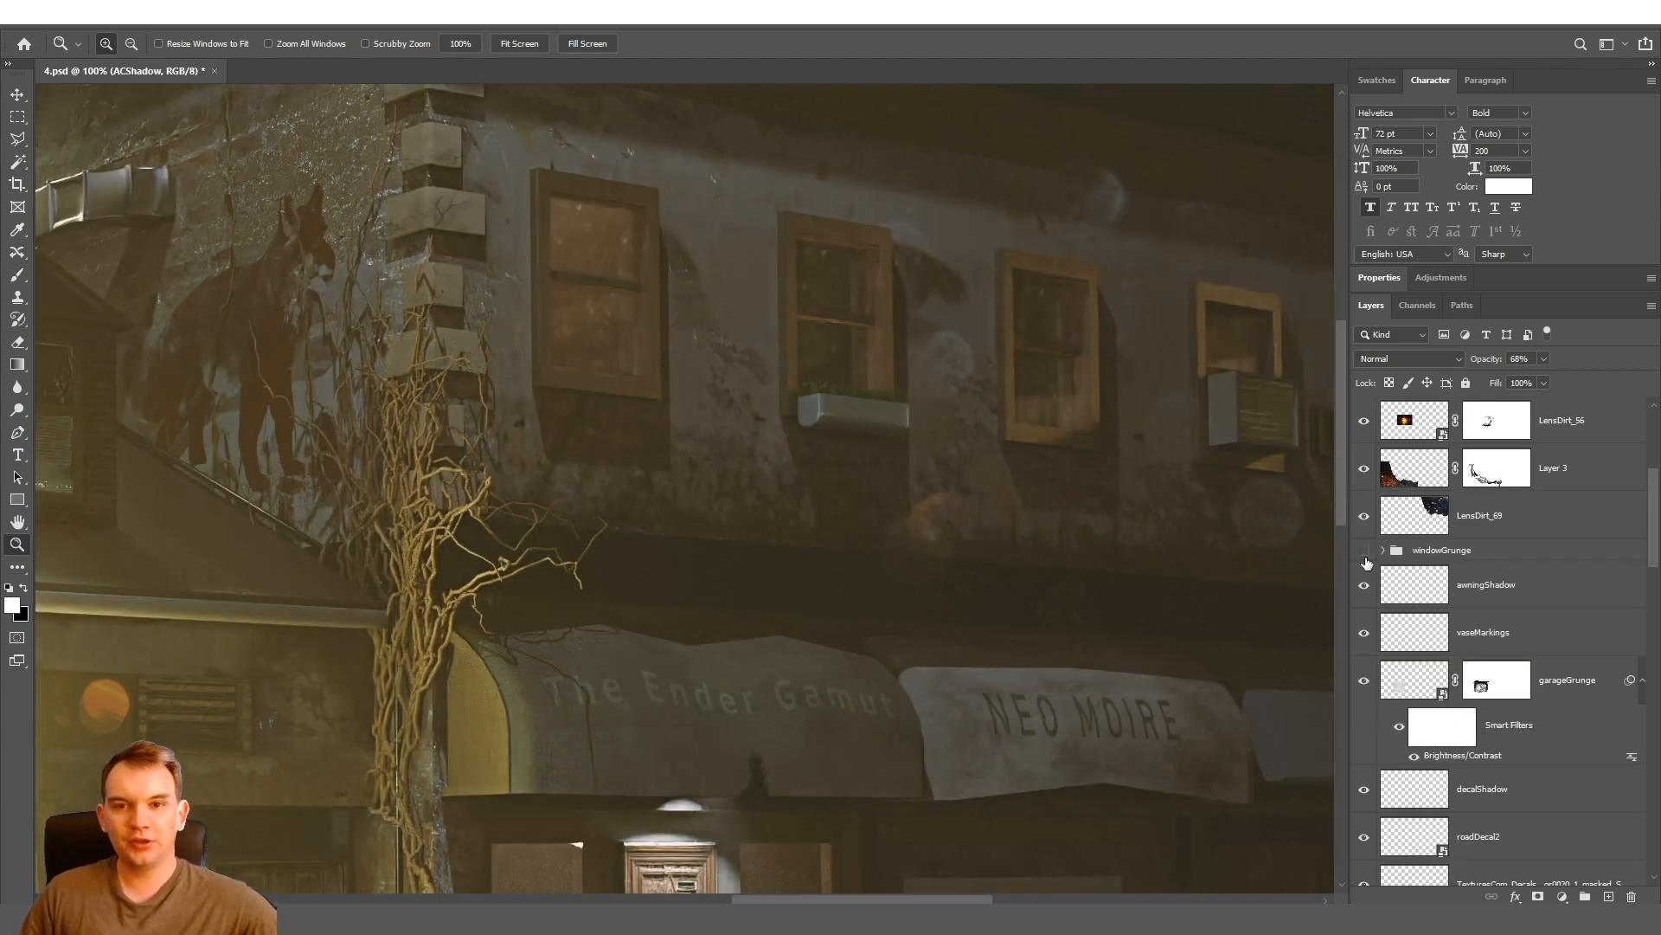
{"action": "left_click", "coordinate": [1363, 554]}
{"action": "left_click", "coordinate": [1364, 553]}
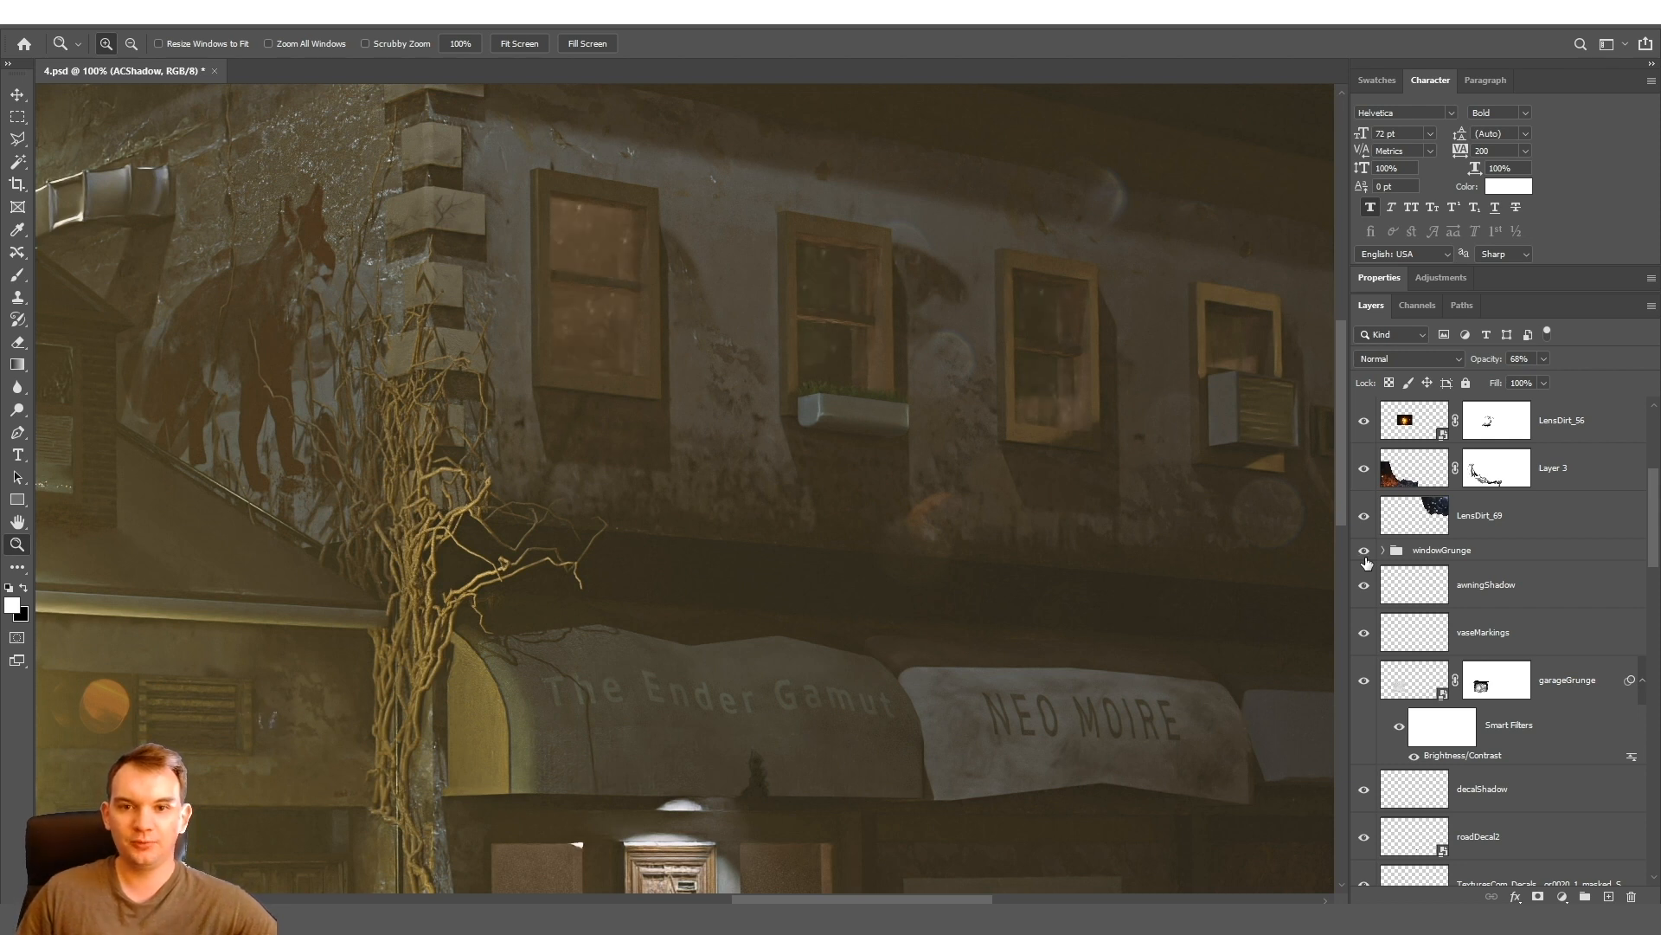
{"action": "key", "text": "ctrl+plus"}
{"action": "left_click", "coordinate": [1364, 553]}
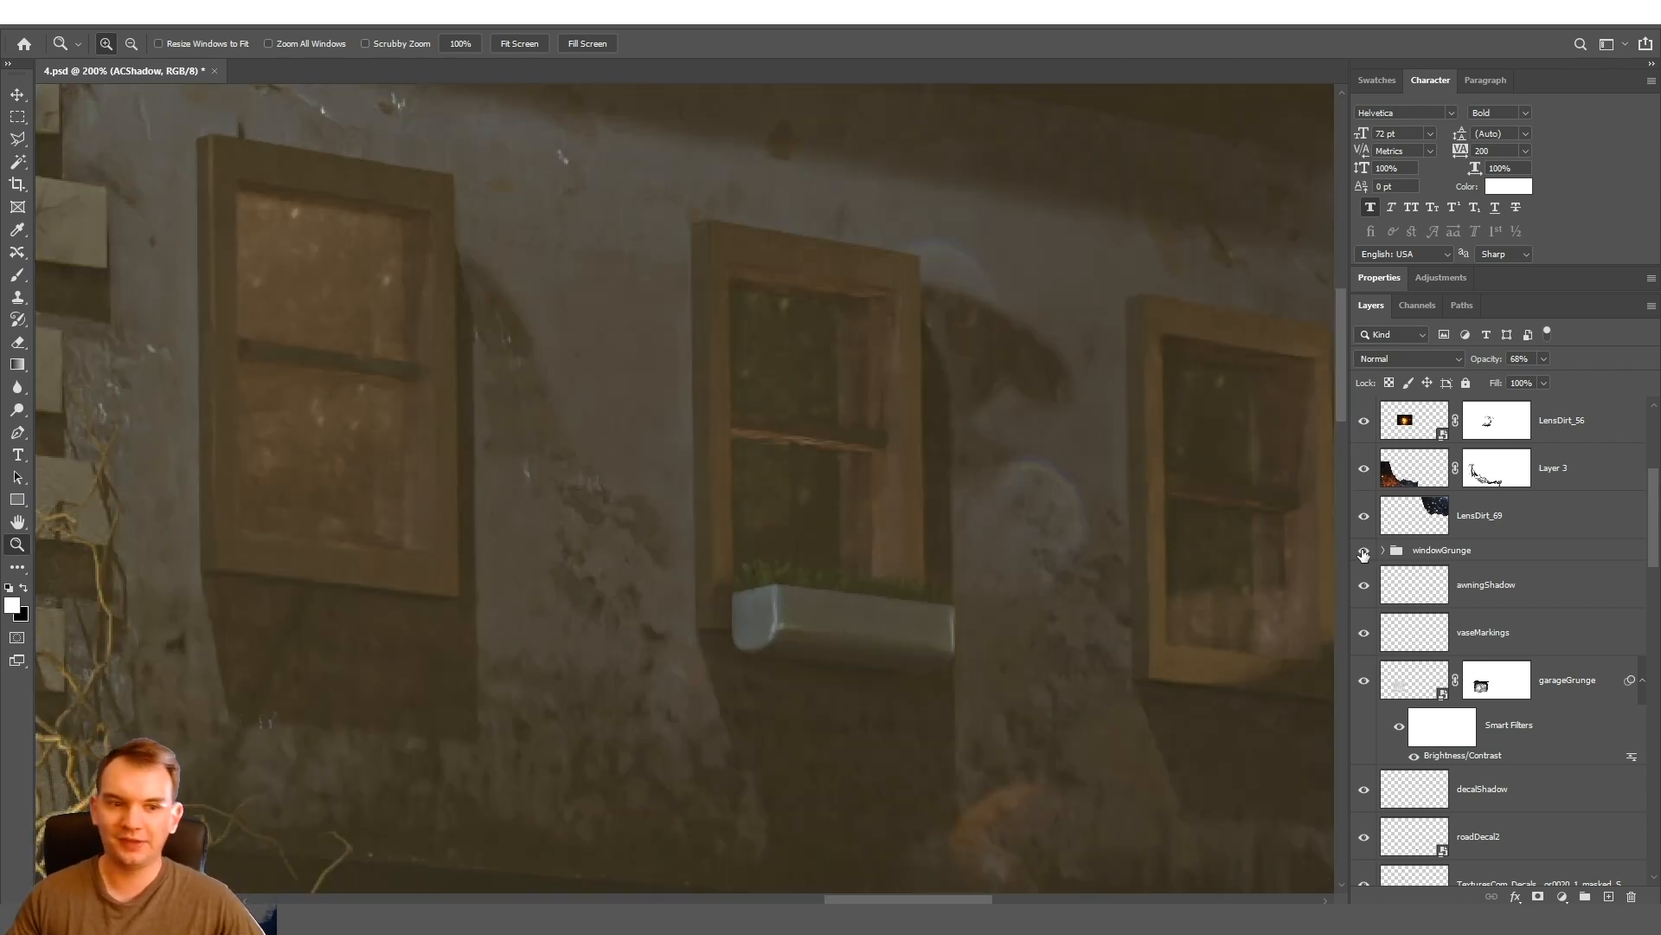
{"action": "left_click", "coordinate": [1365, 553]}
{"action": "left_click", "coordinate": [1364, 553]}
{"action": "left_click", "coordinate": [1365, 553]}
{"action": "right_click", "coordinate": [932, 489]}
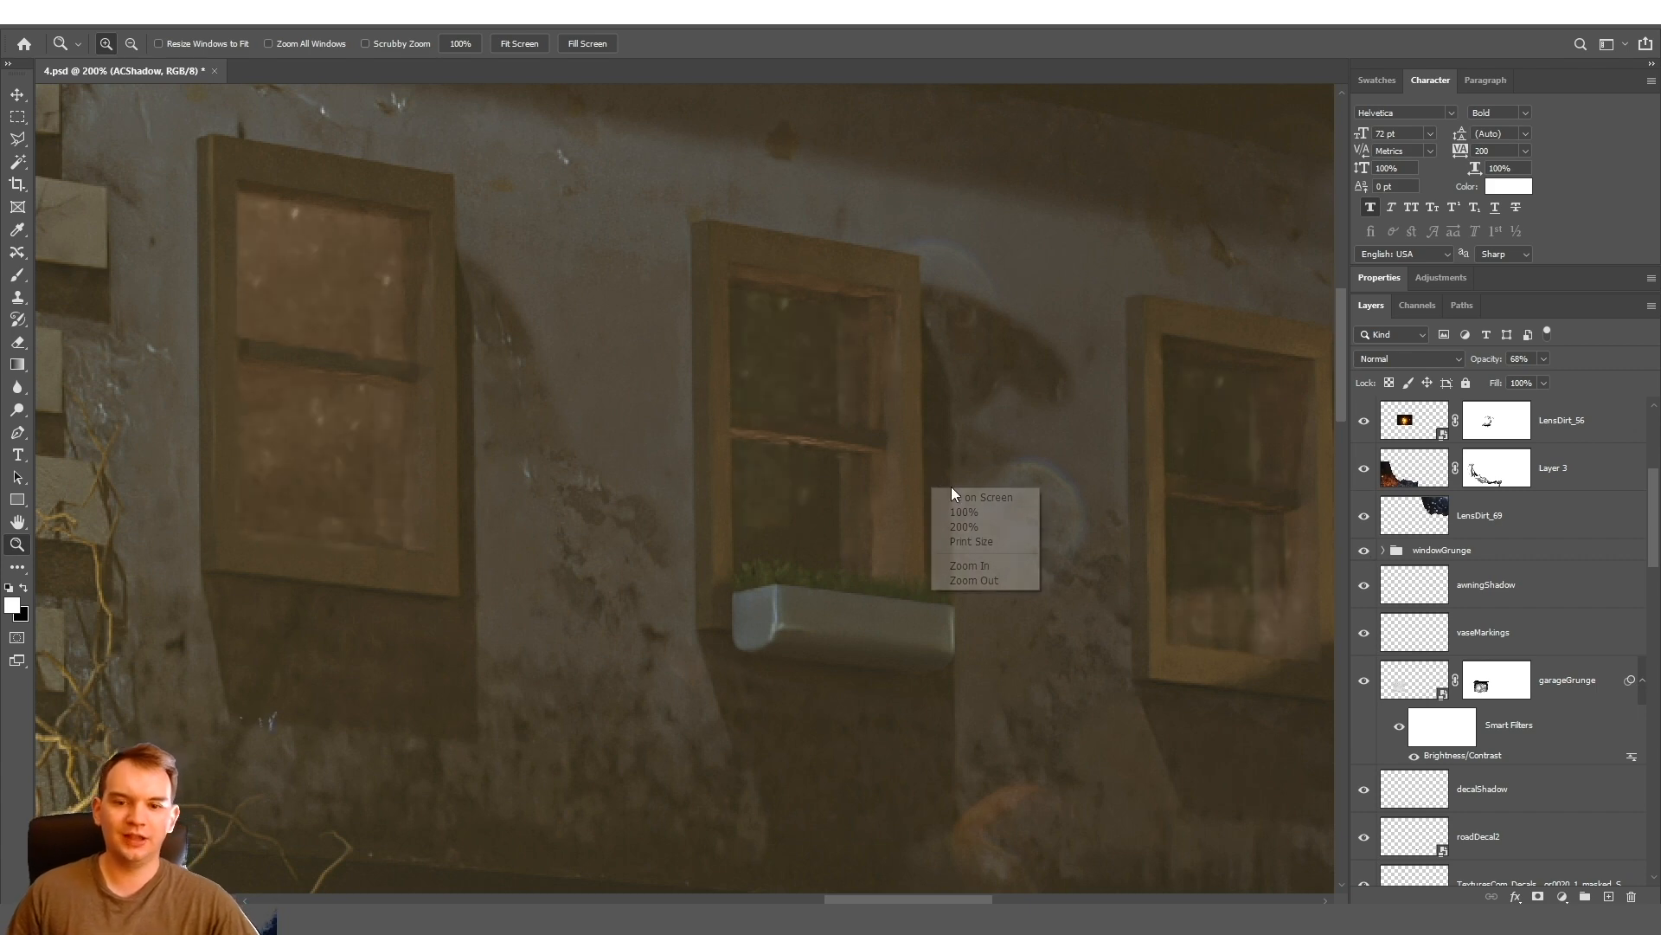
{"action": "left_click", "coordinate": [956, 495]}
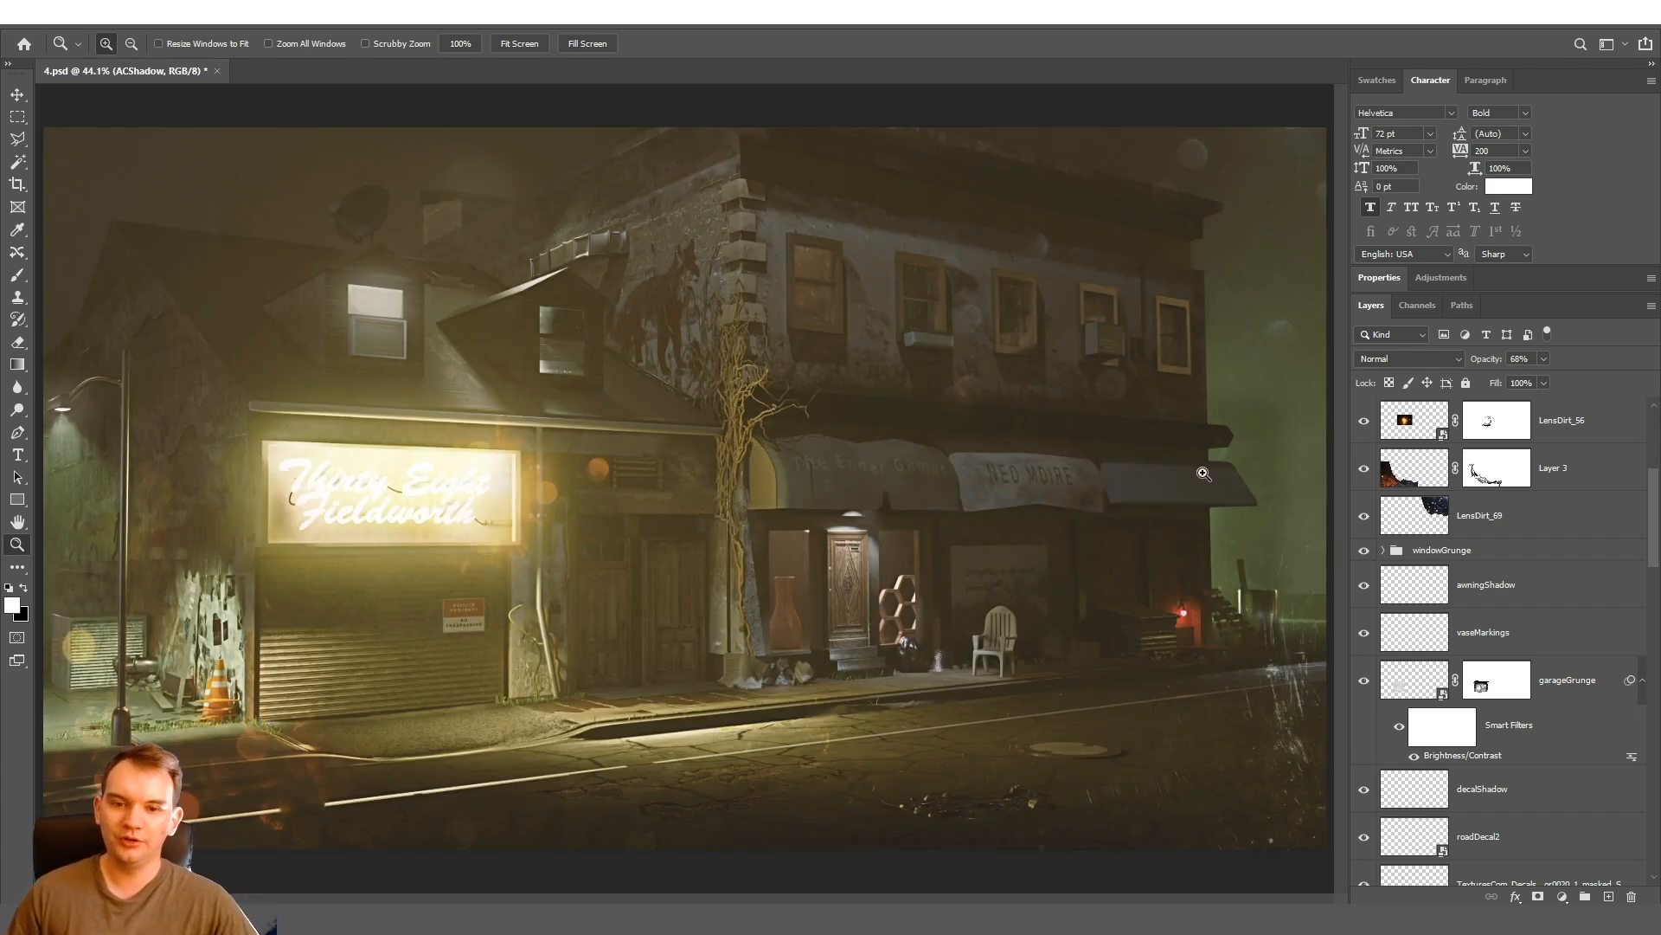
{"action": "scroll", "coordinate": [1417, 626], "scroll_direction": "up", "scroll_amount": 3}
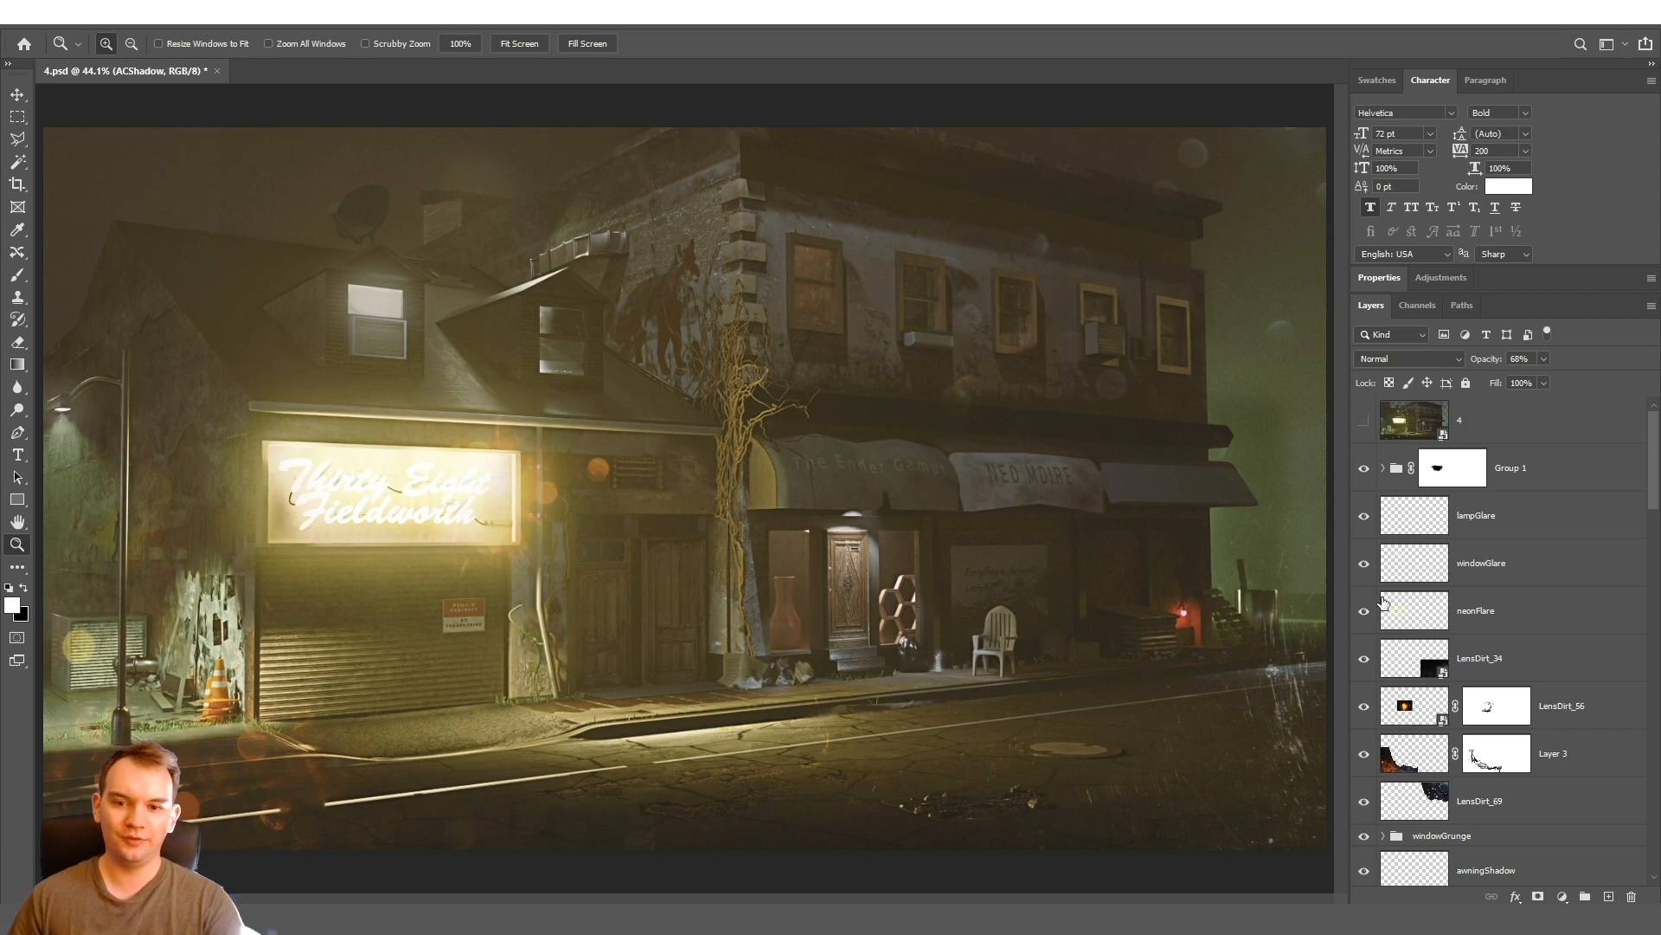
Select LensDirt_34 and merged layer 4, then hide layer 4 to reveal the street edits beneath
{"action": "left_click", "coordinate": [724, 242]}
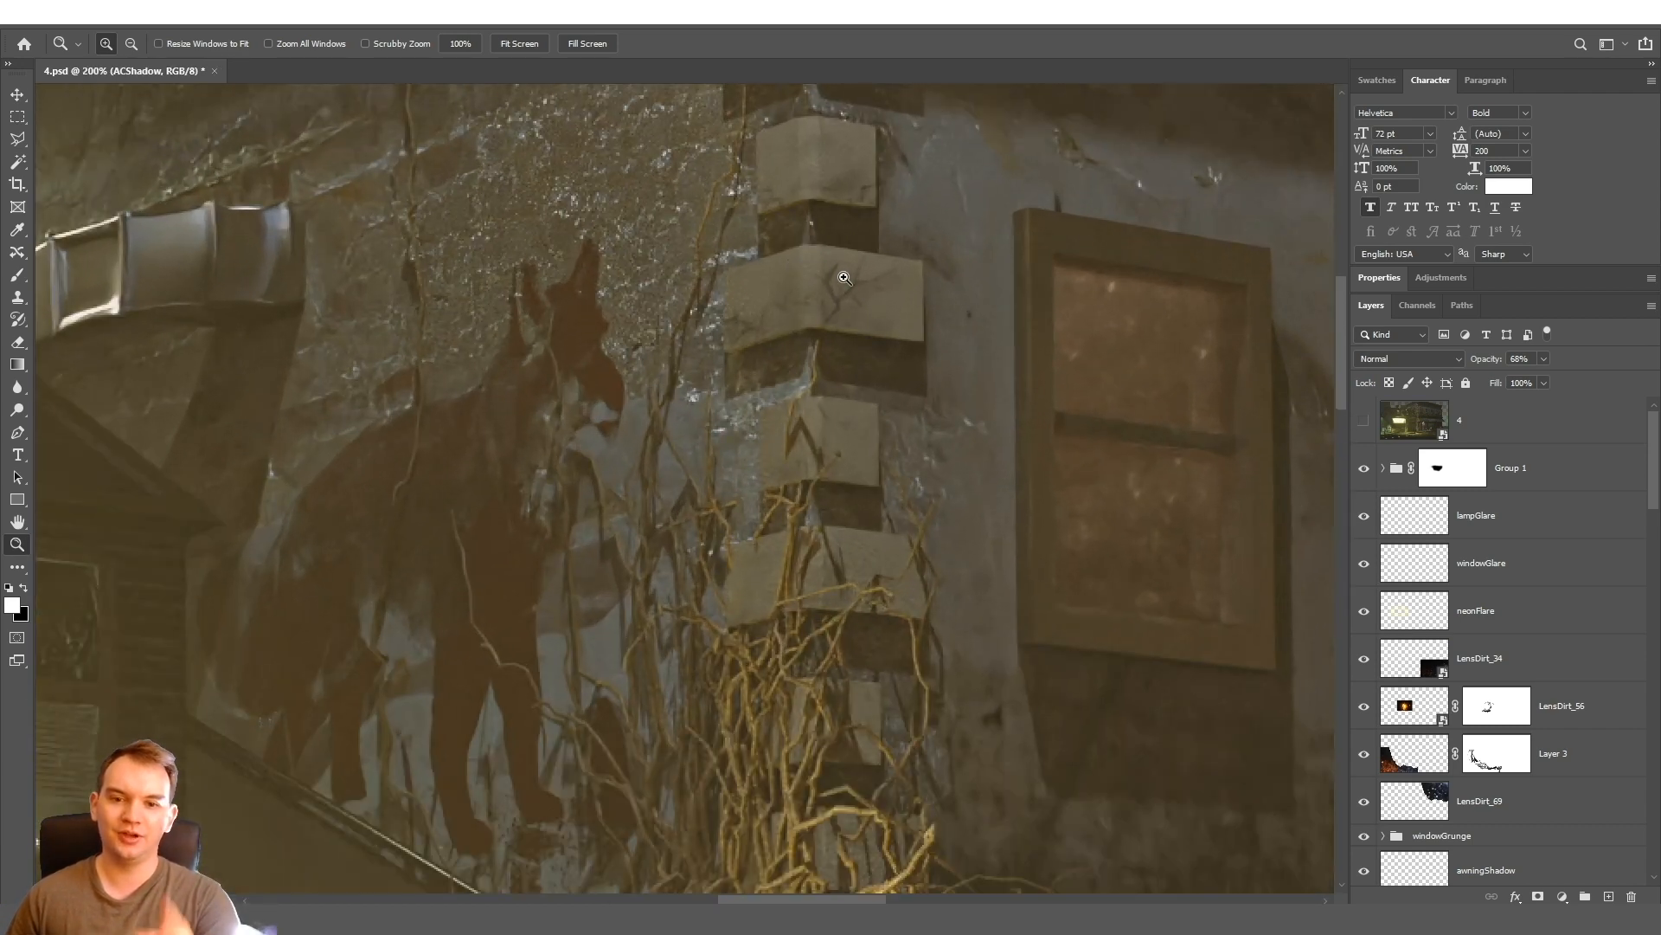
{"action": "key", "text": "ctrl+1"}
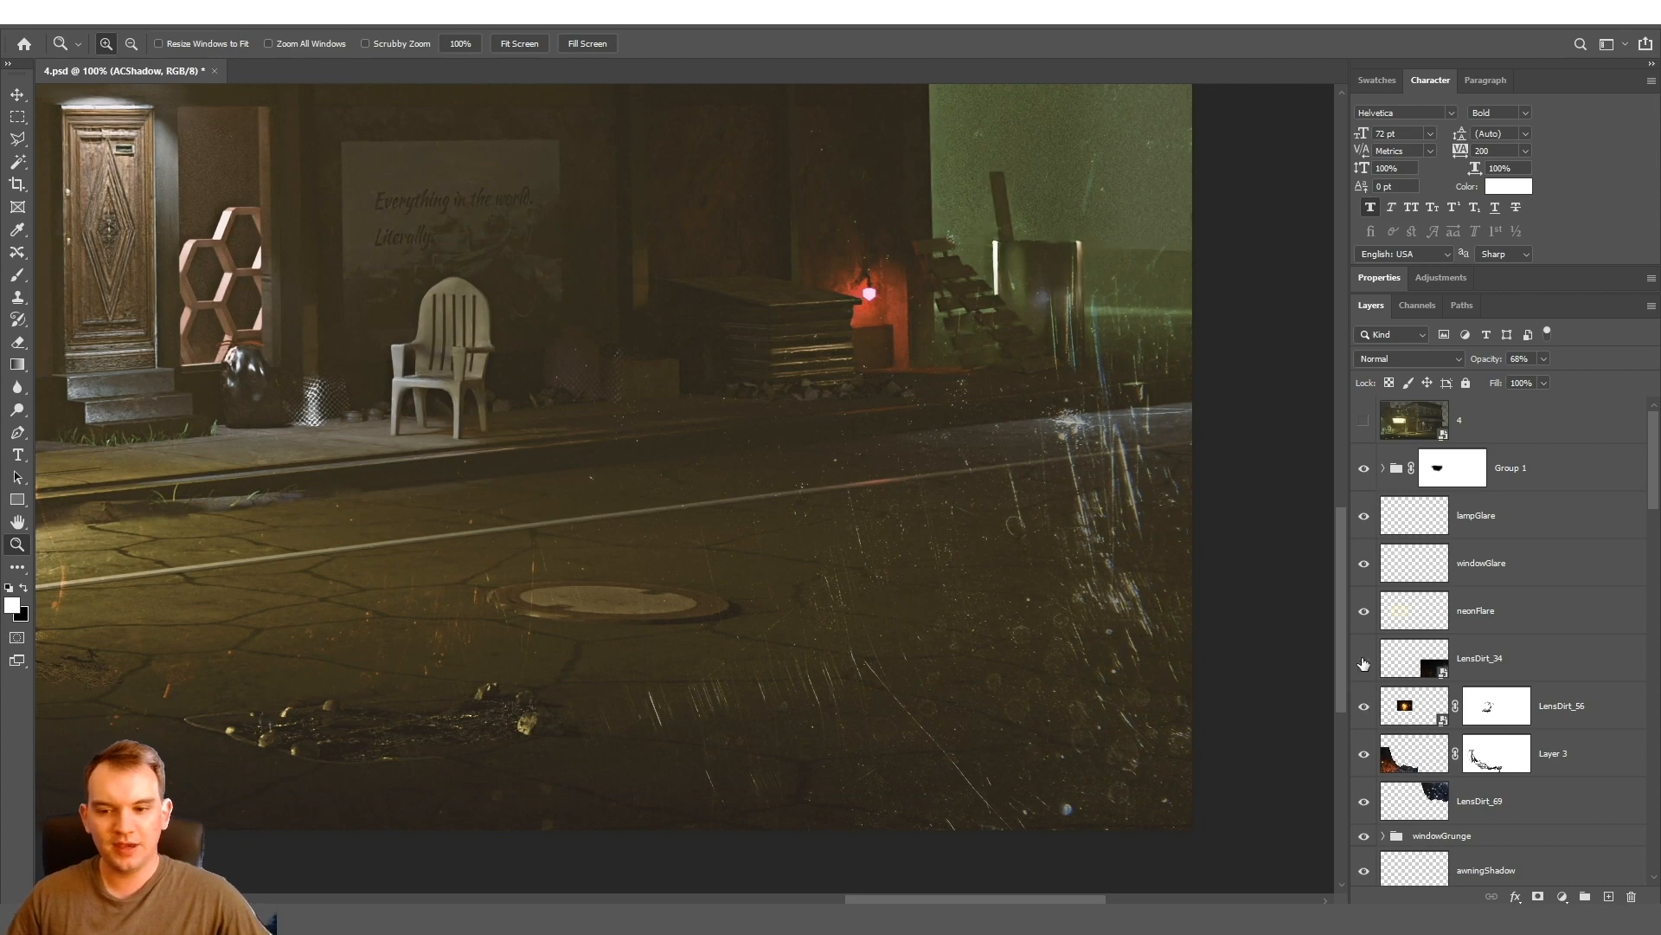
{"action": "left_click", "coordinate": [1492, 664]}
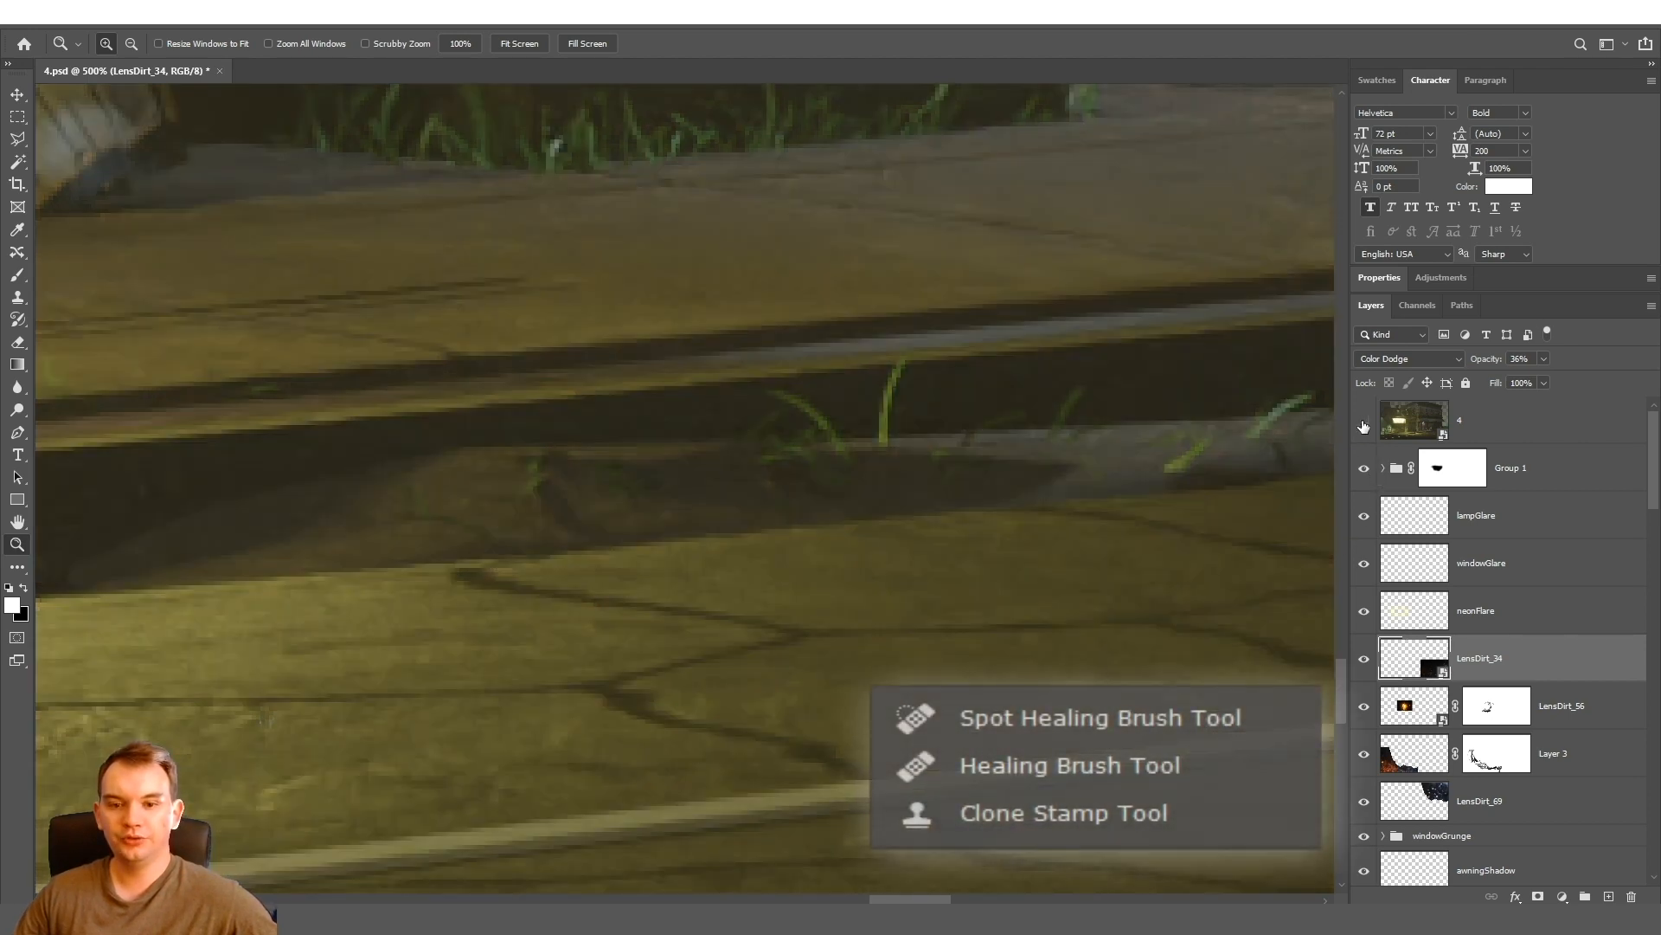
{"action": "left_click", "coordinate": [1363, 424]}
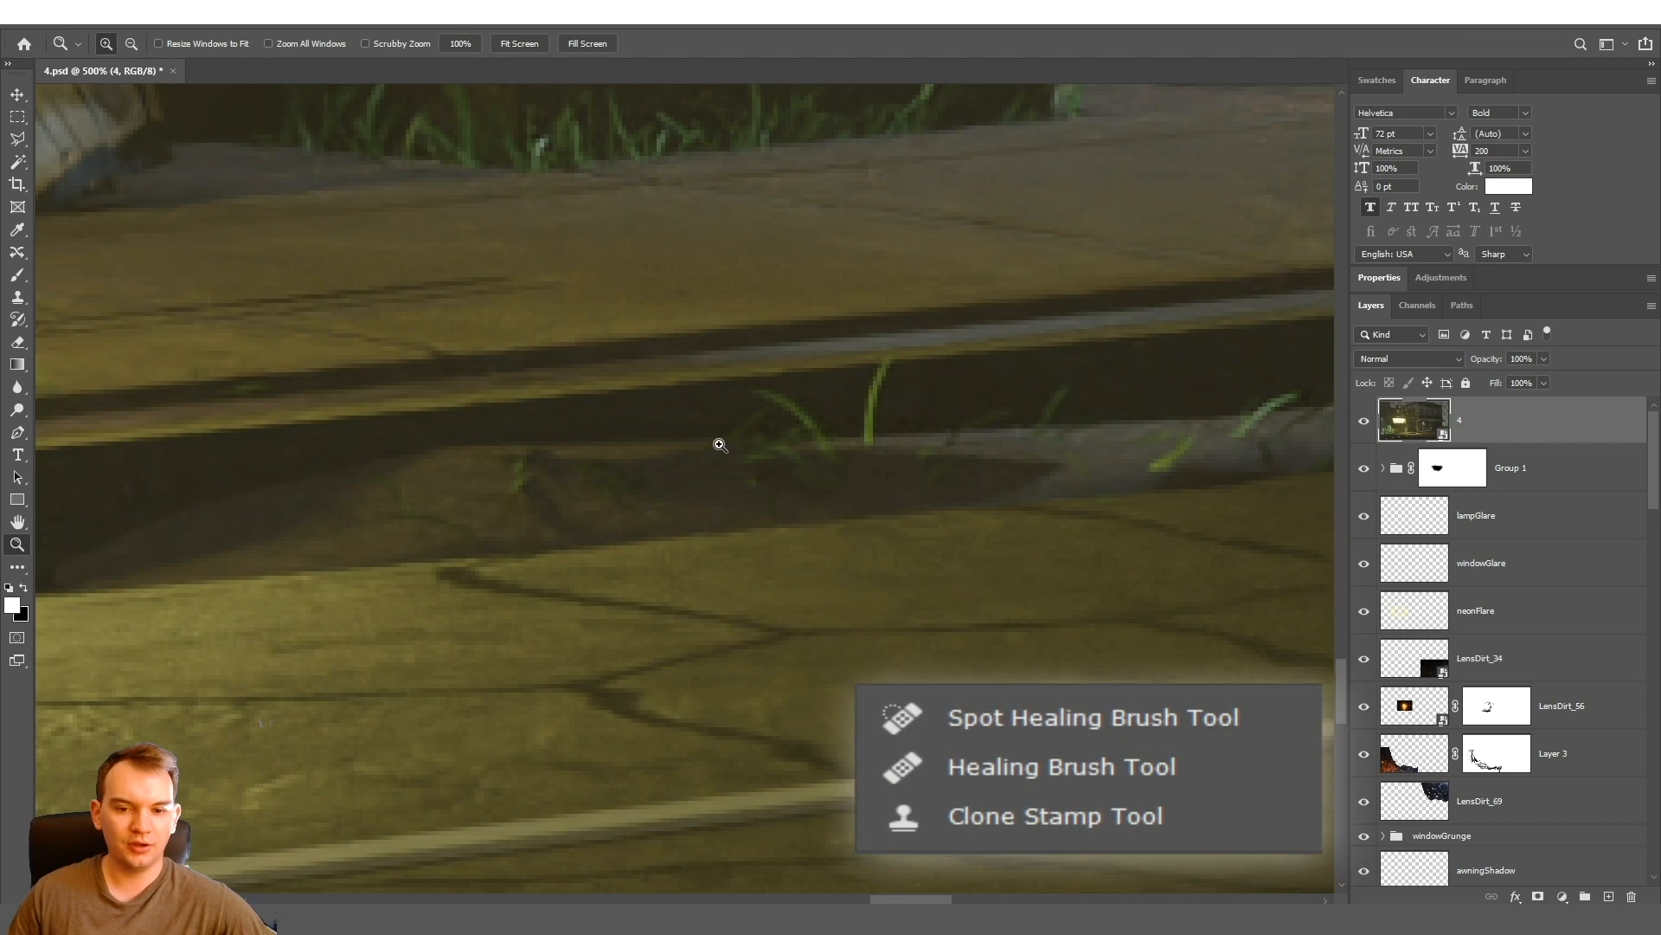
{"action": "scroll", "coordinate": [861, 558], "scroll_direction": "up", "scroll_amount": 1}
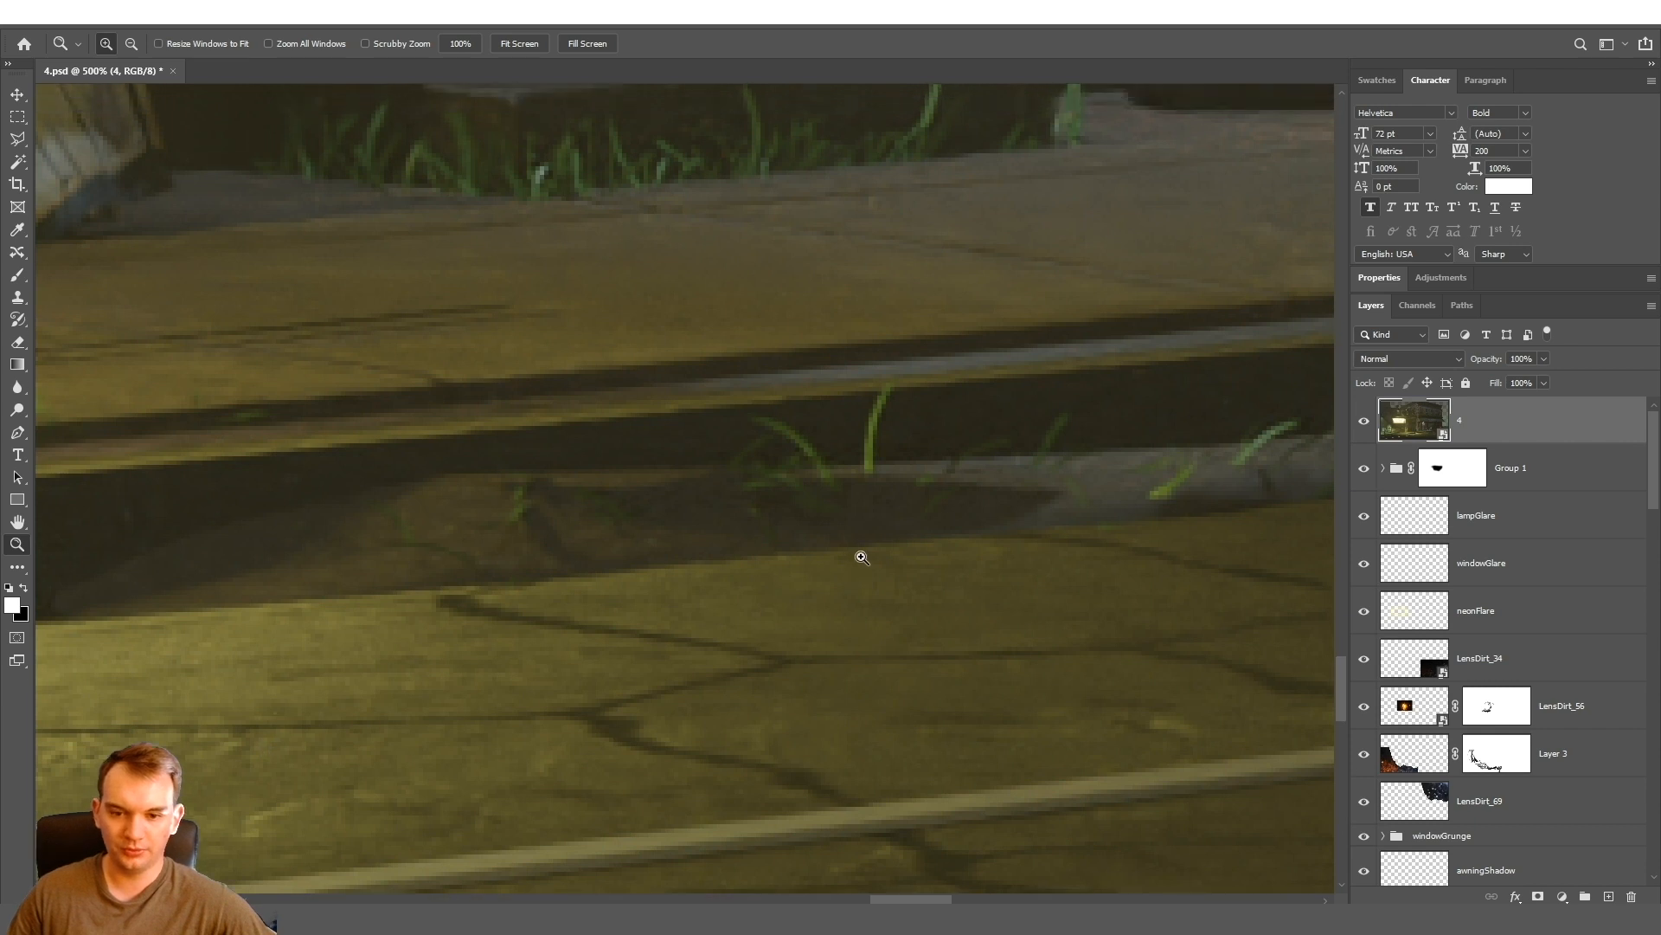
{"action": "scroll", "coordinate": [1113, 497], "scroll_direction": "up", "scroll_amount": 1}
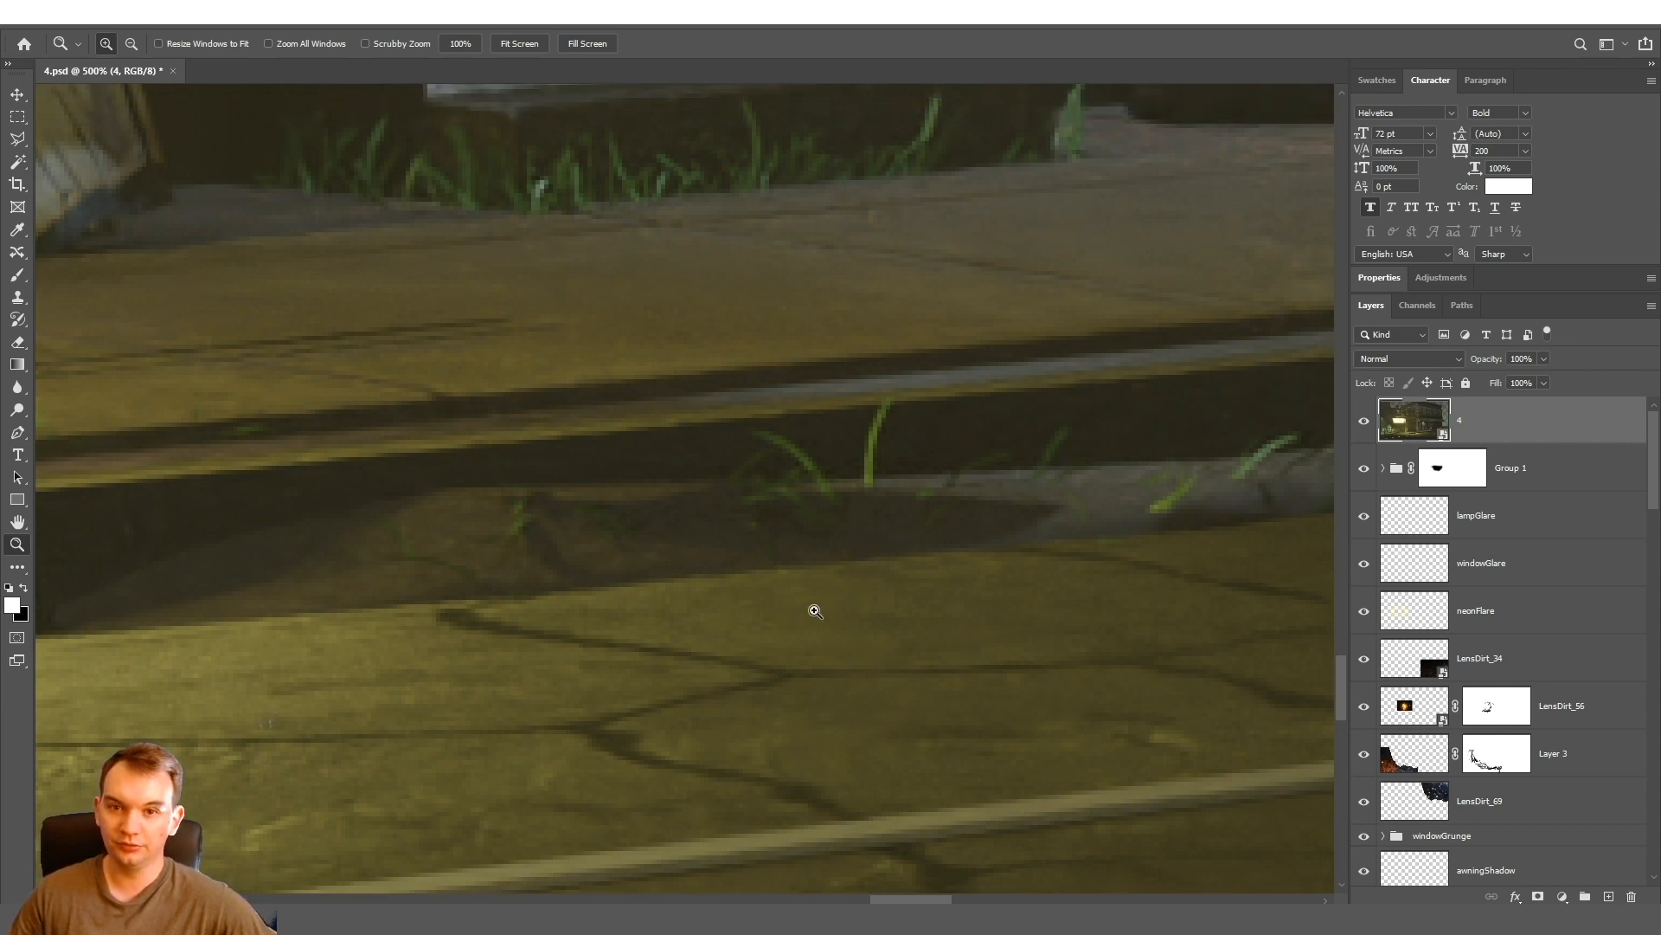
{"action": "left_click", "coordinate": [1364, 419]}
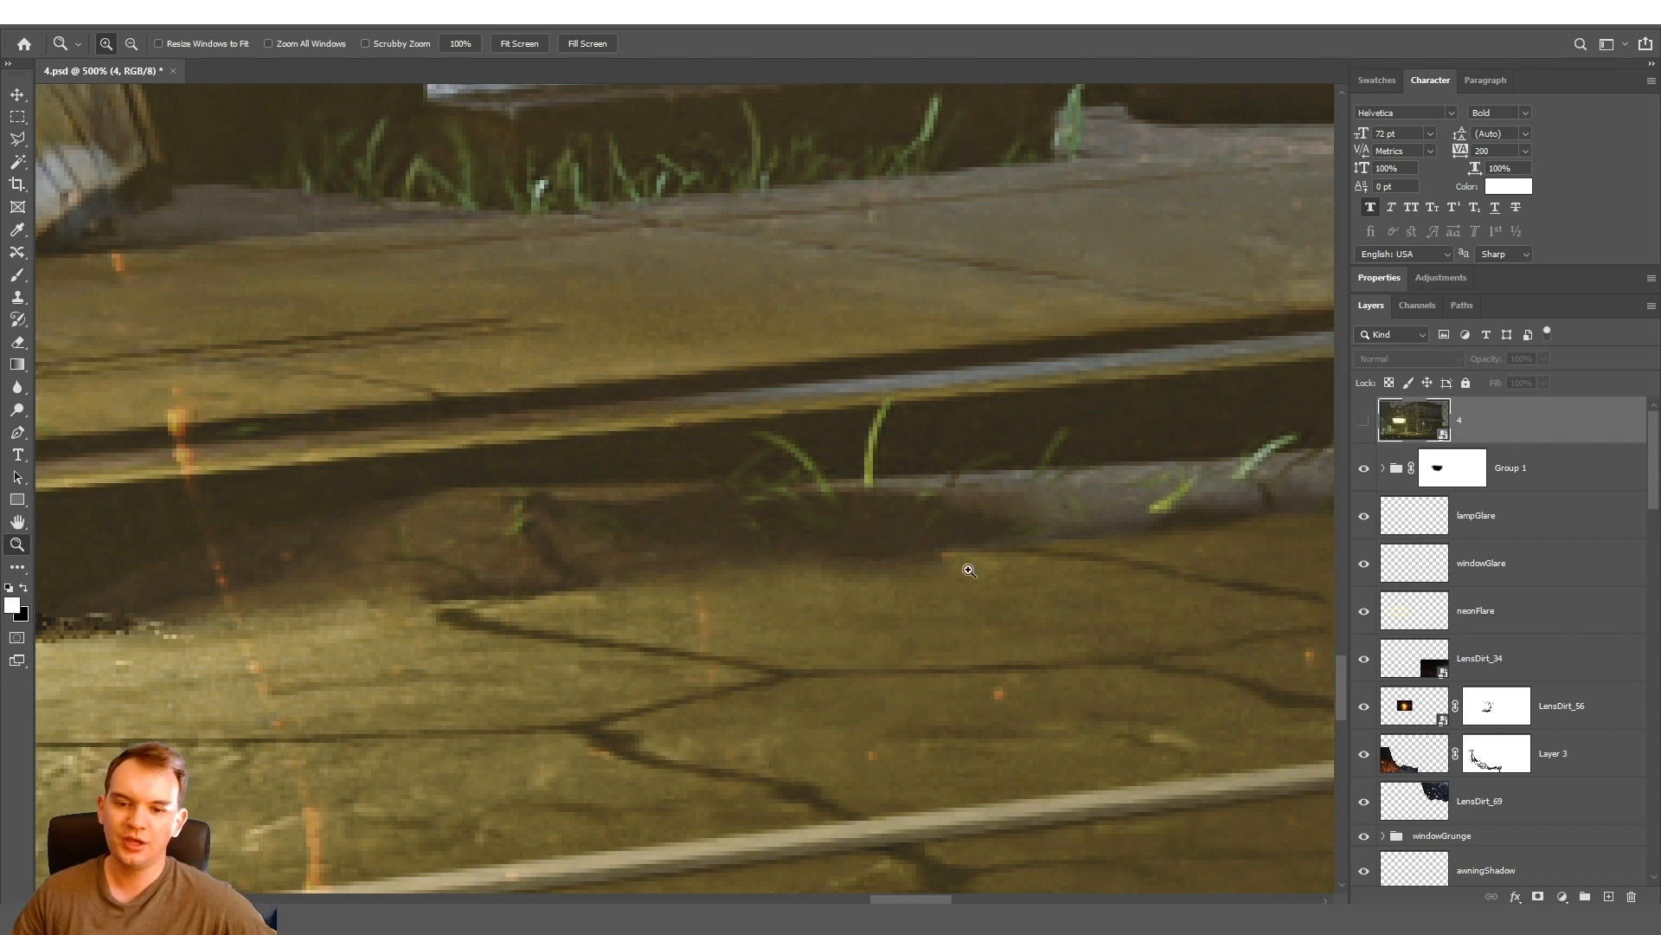
{"action": "scroll", "coordinate": [933, 540], "scroll_direction": "down", "scroll_amount": 3, "text": "alt"}
{"action": "scroll", "coordinate": [770, 470], "scroll_direction": "down", "scroll_amount": 3, "text": "alt"}
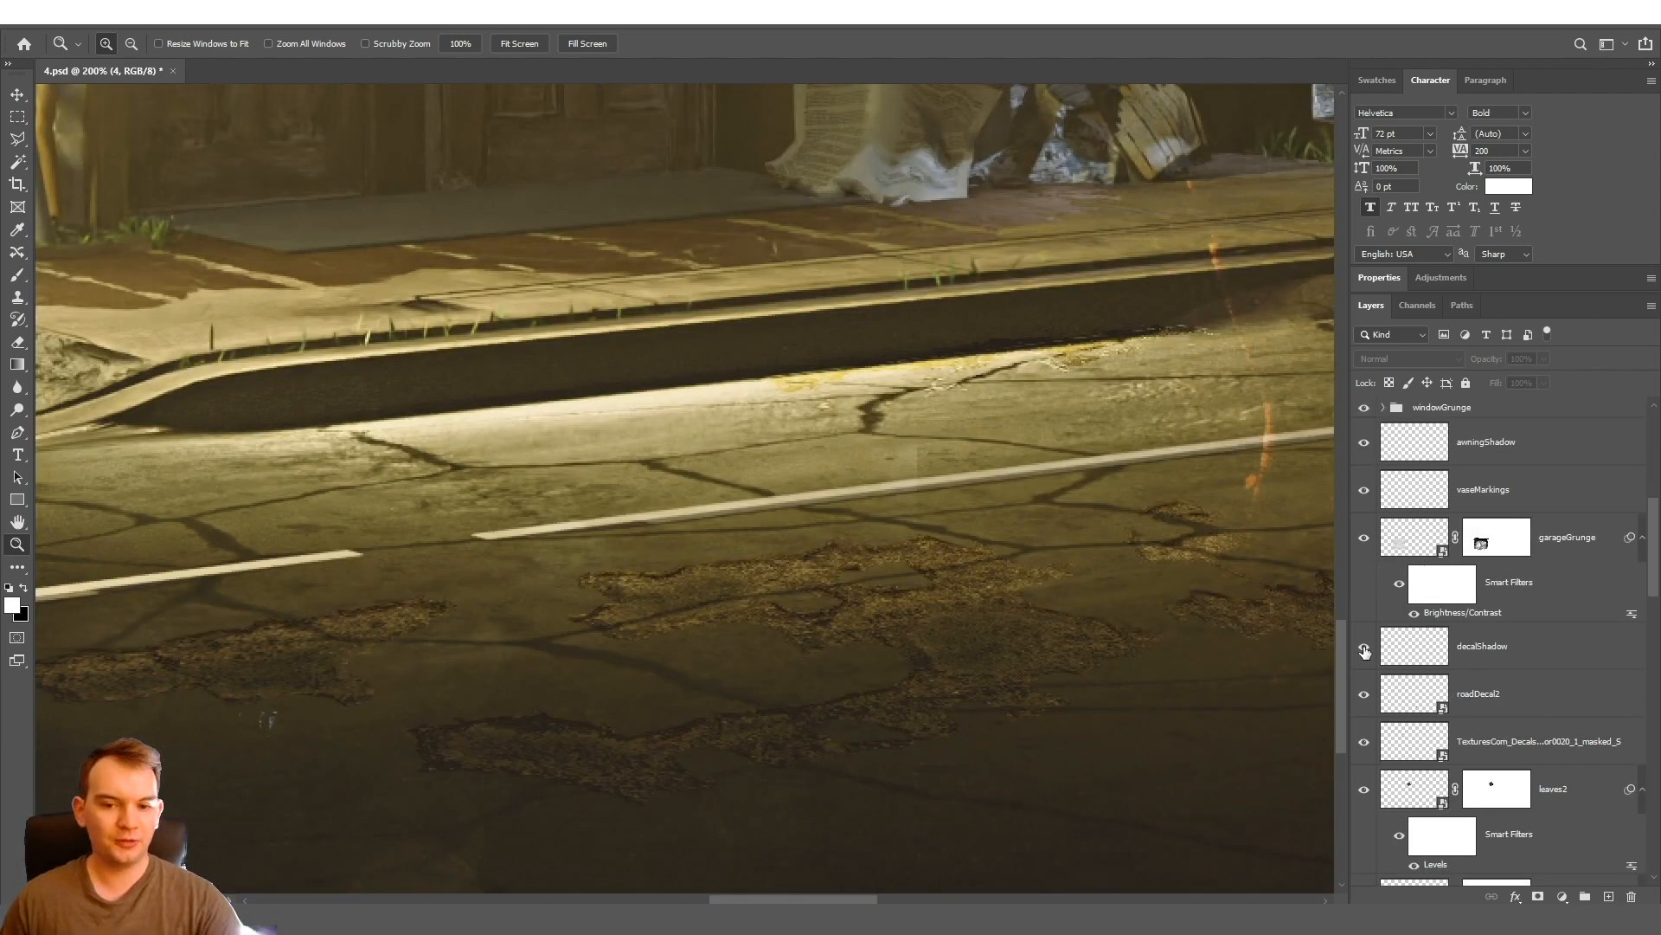
Compare the decalShadow layer on the road patches, leaving it hidden
{"action": "left_click", "coordinate": [1364, 649]}
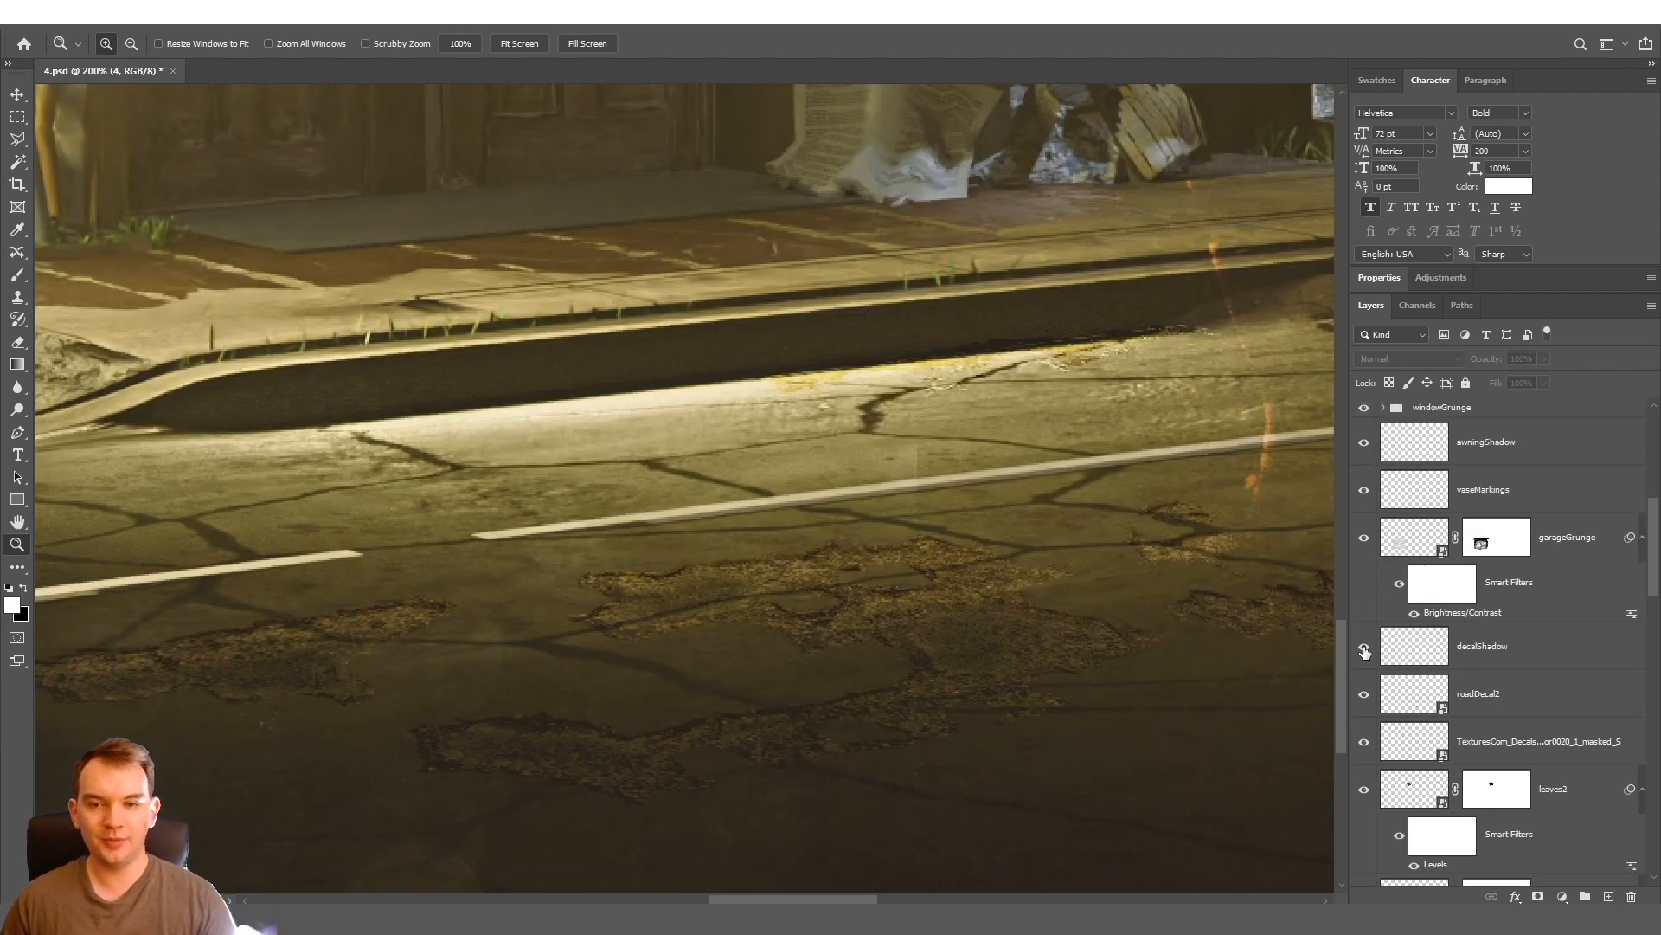
{"action": "scroll", "coordinate": [525, 543], "scroll_direction": "down", "scroll_amount": 2, "text": "alt"}
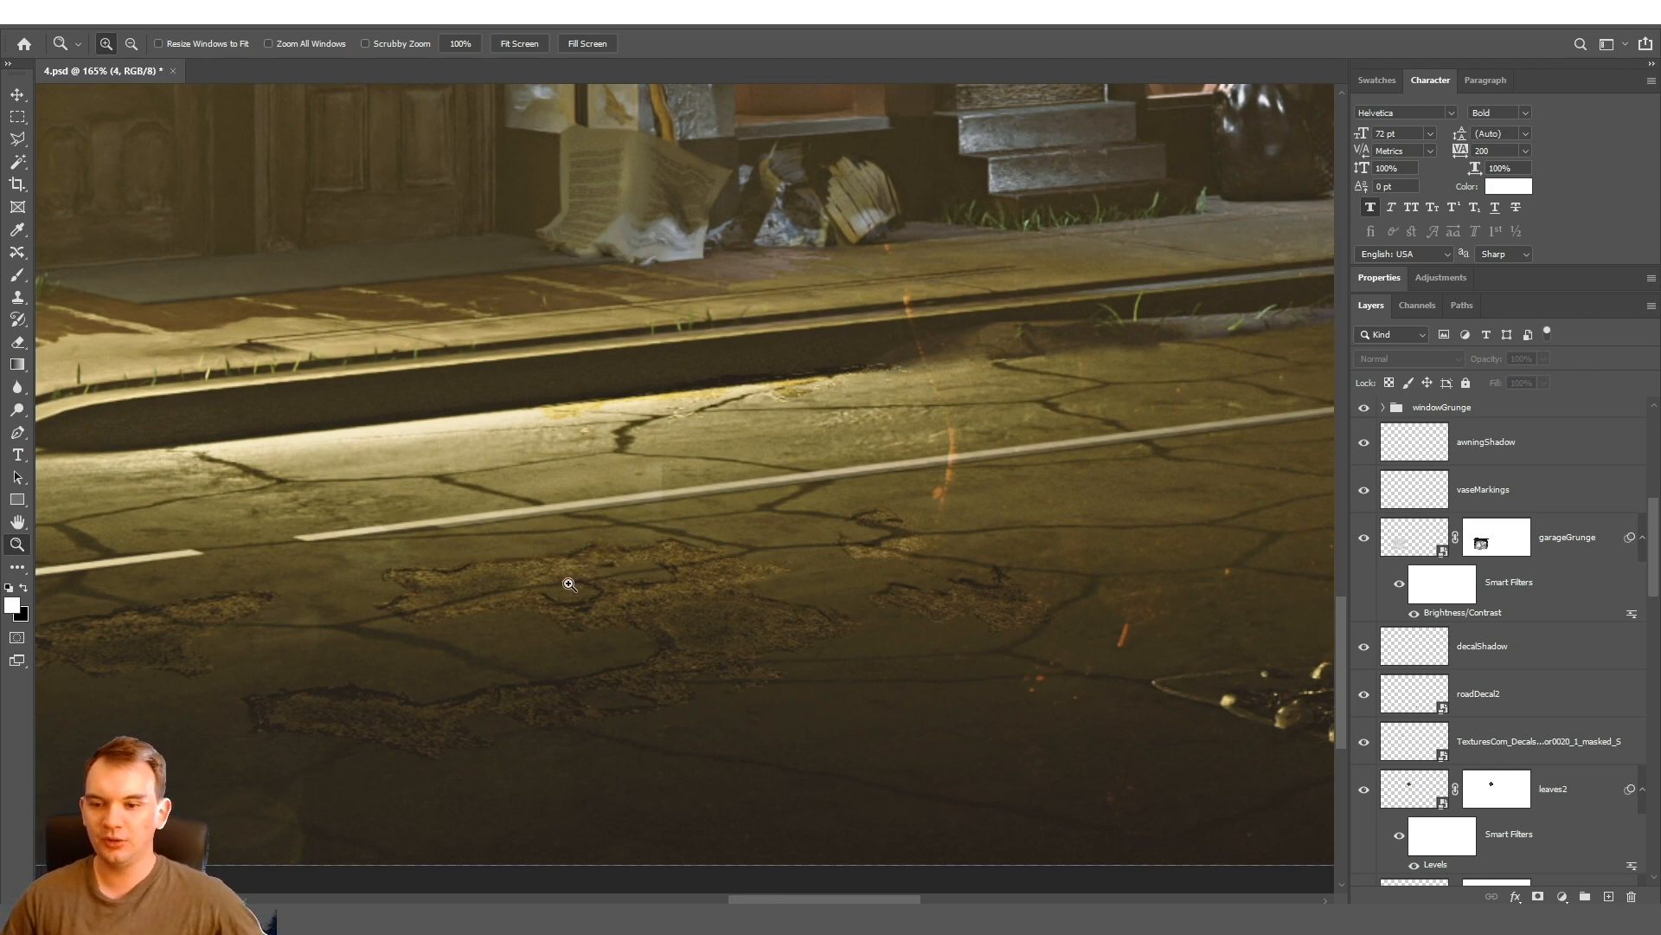
{"action": "scroll", "coordinate": [636, 585], "scroll_direction": "up", "scroll_amount": 3, "text": "alt"}
{"action": "left_click", "coordinate": [1363, 649]}
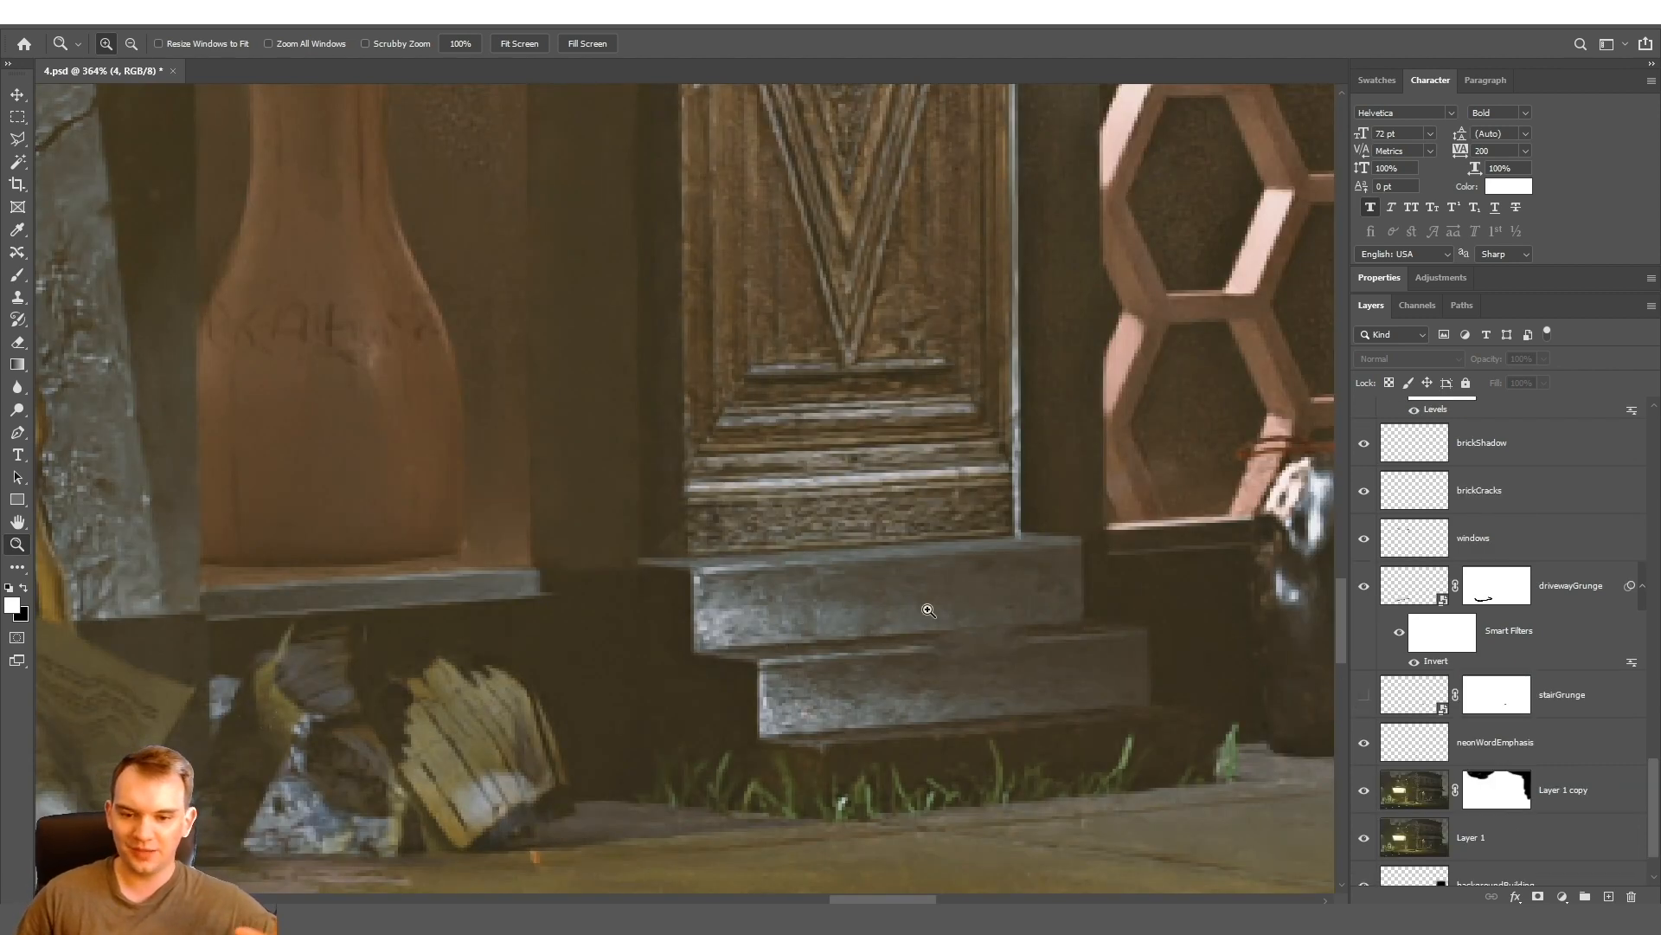
{"action": "left_click", "coordinate": [1365, 701]}
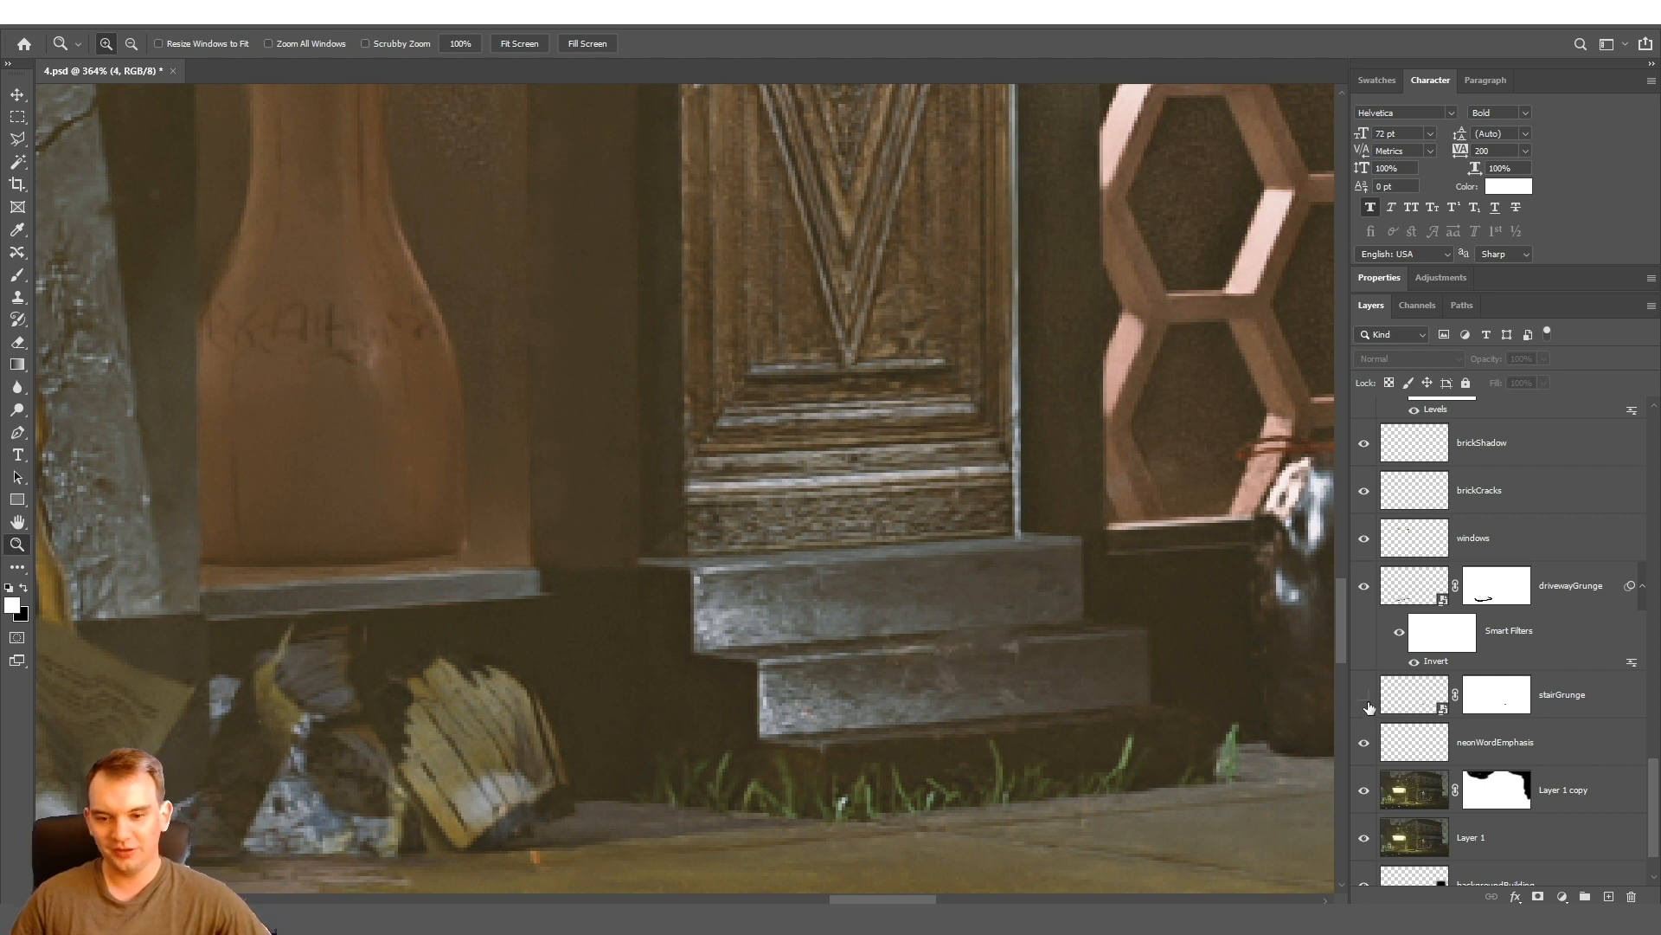
{"action": "left_click", "coordinate": [1367, 702]}
{"action": "left_click", "coordinate": [1367, 702]}
{"action": "left_click", "coordinate": [1367, 702]}
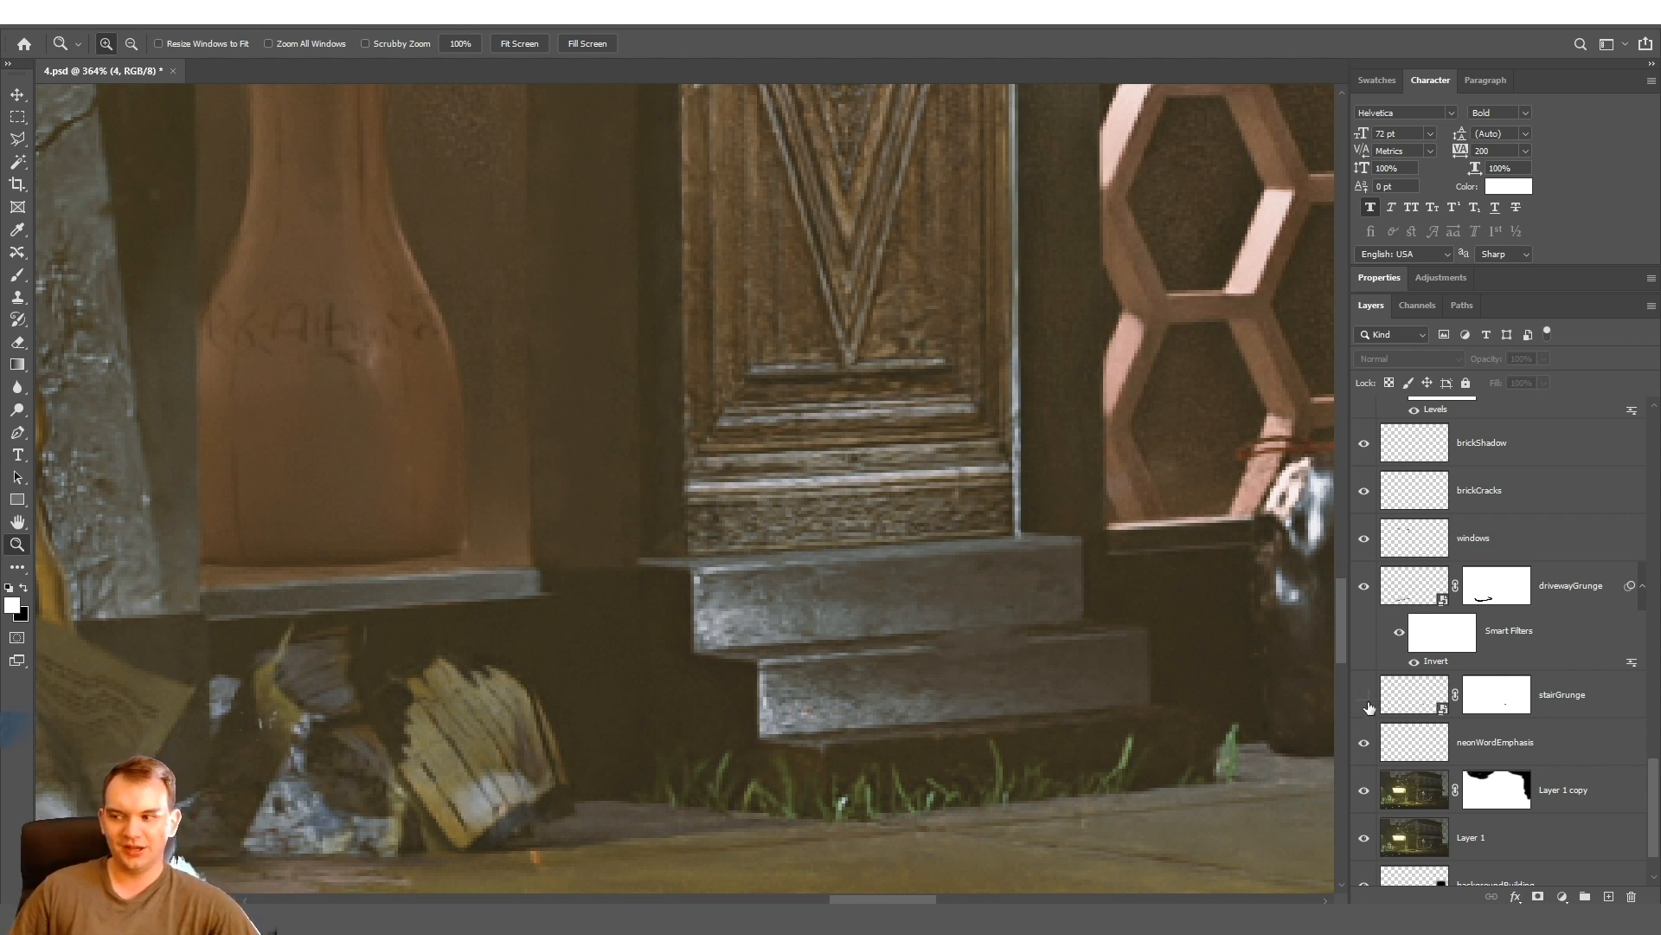
{"action": "left_click", "coordinate": [1365, 698]}
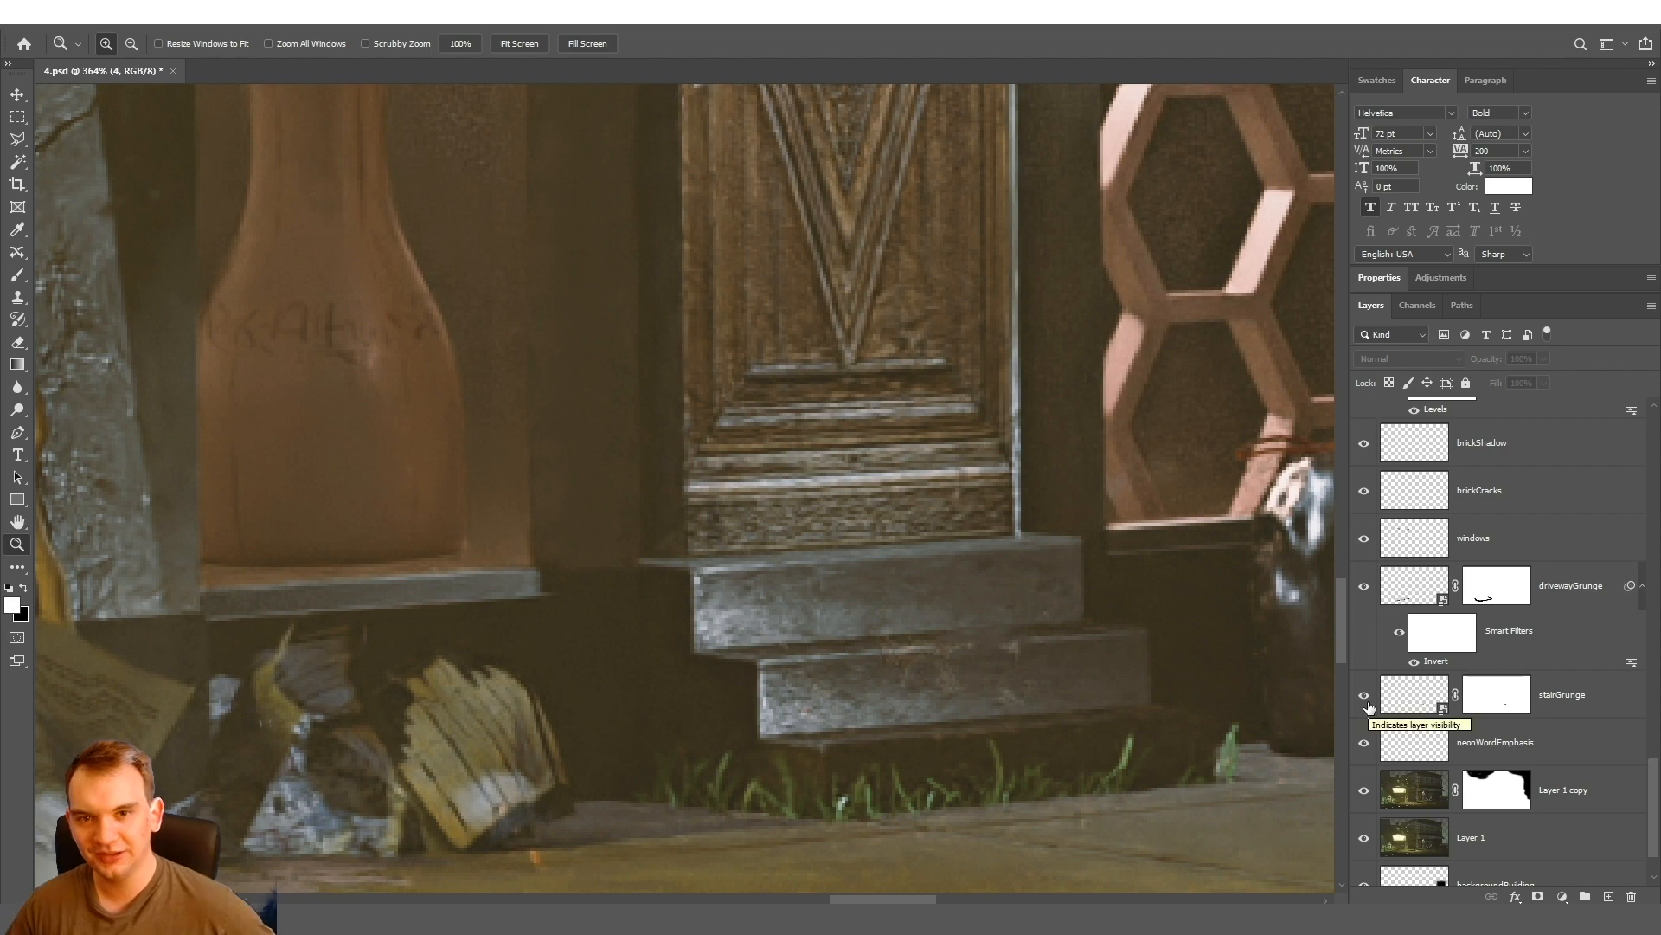
{"action": "scroll", "coordinate": [571, 502], "scroll_direction": "up", "scroll_amount": 3}
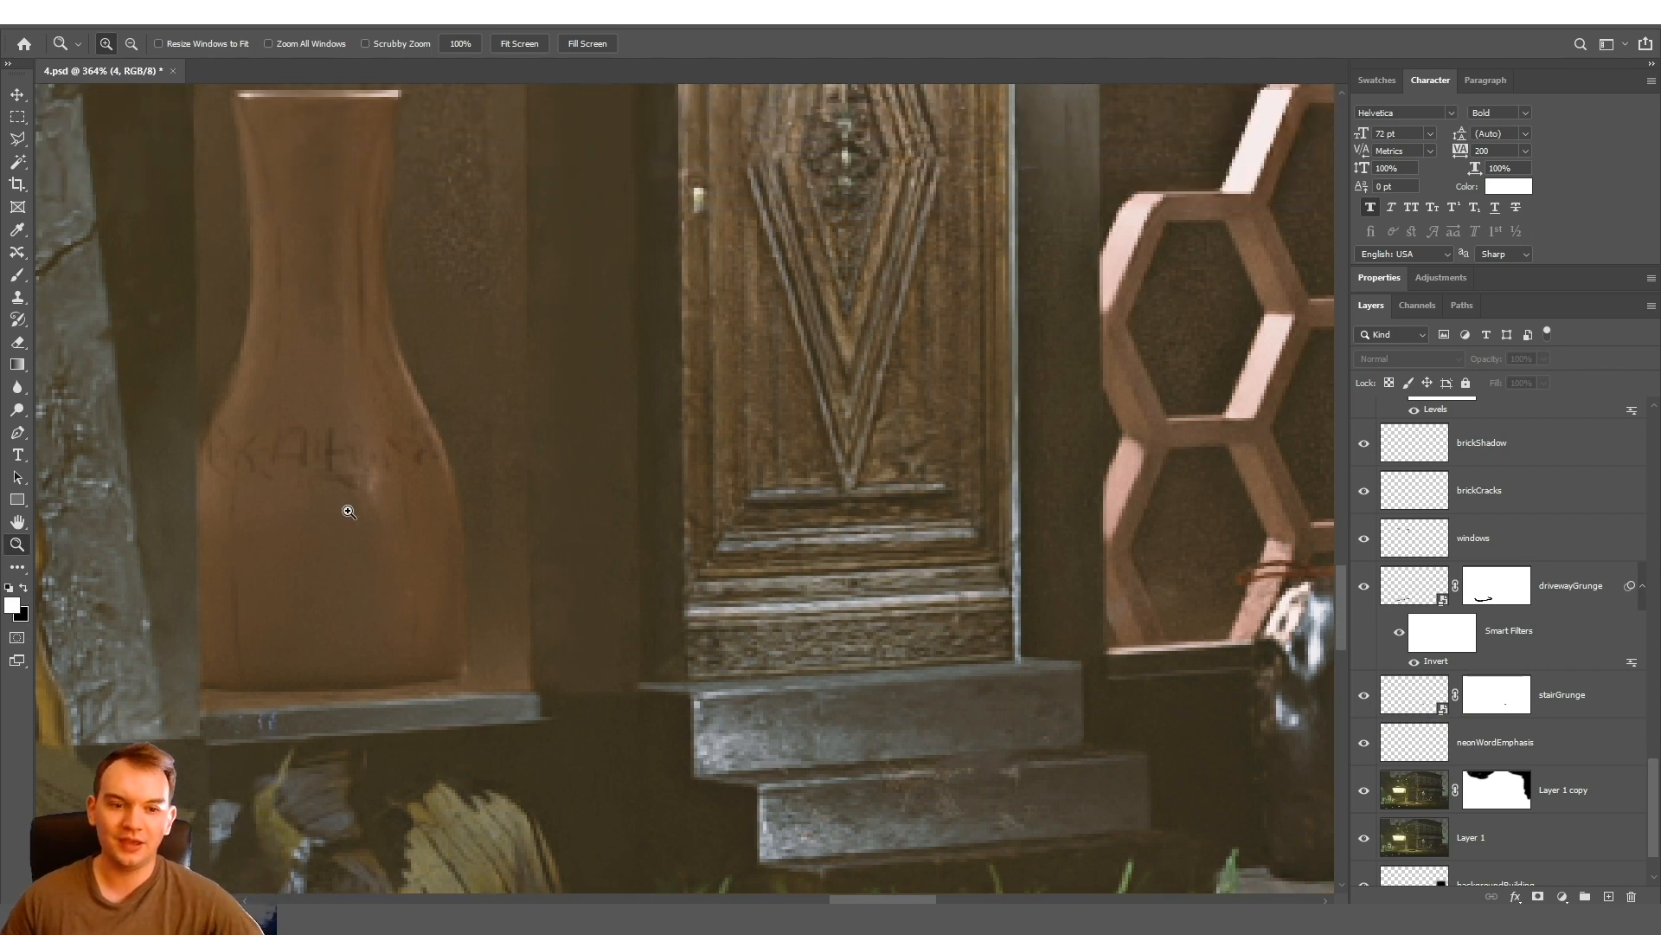
{"action": "left_click", "coordinate": [248, 453]}
{"action": "left_click", "coordinate": [349, 461]}
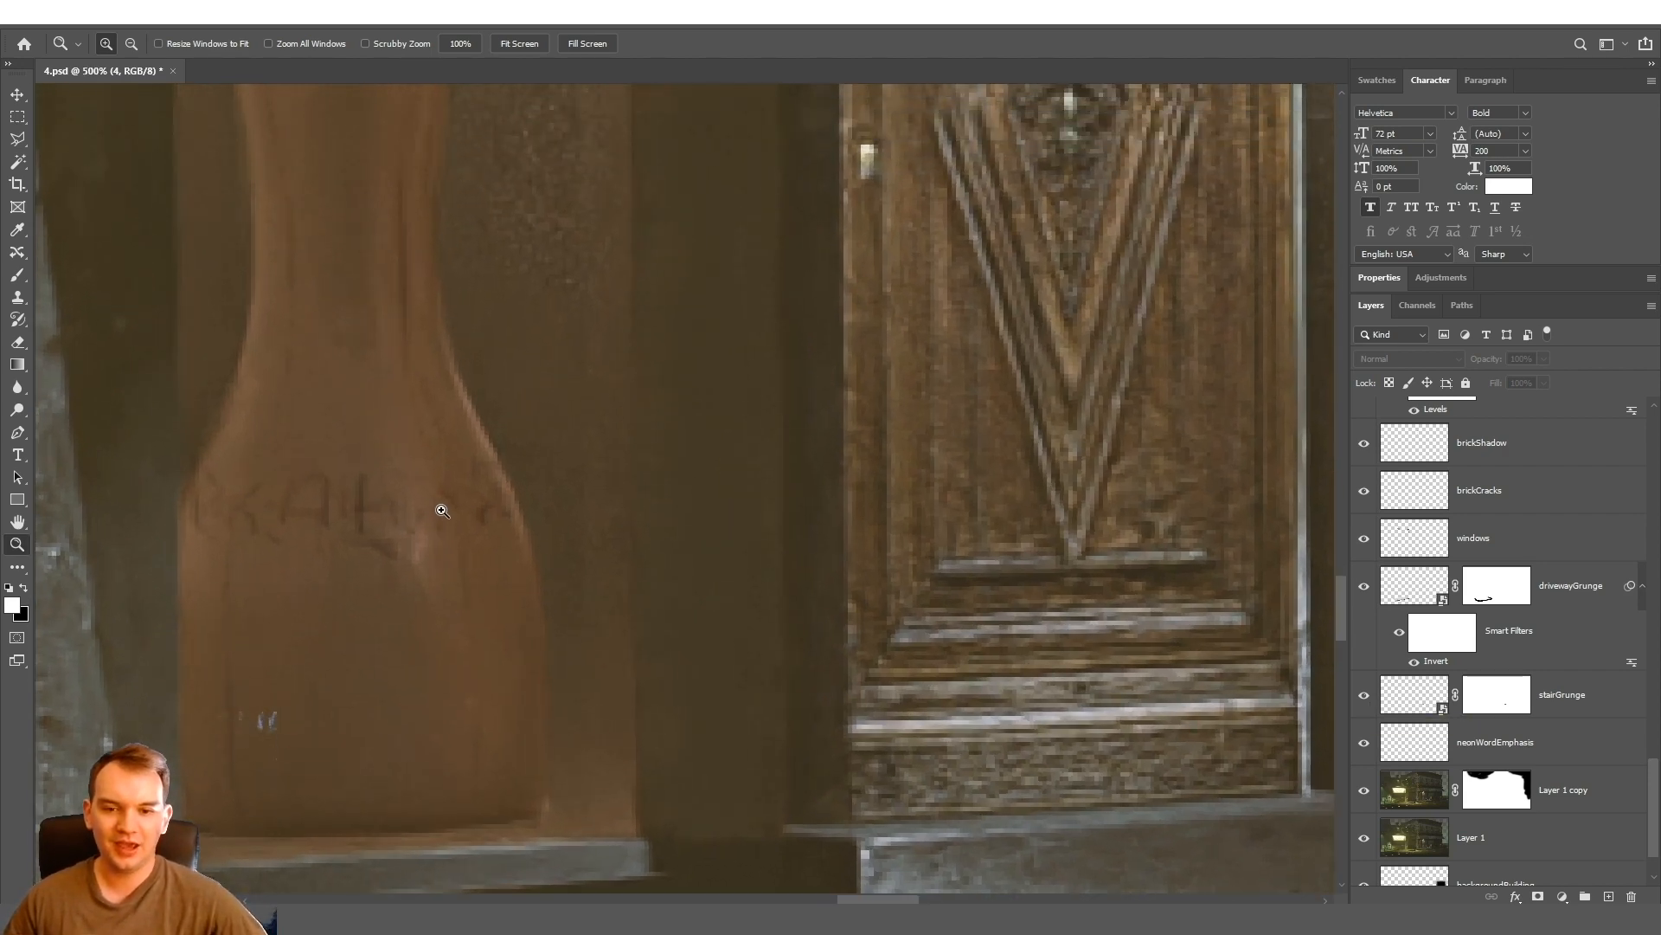
{"action": "left_click_drag", "start_coordinate": [886, 898], "coordinate": [859, 899]}
{"action": "scroll", "coordinate": [828, 771], "scroll_direction": "up", "scroll_amount": 2}
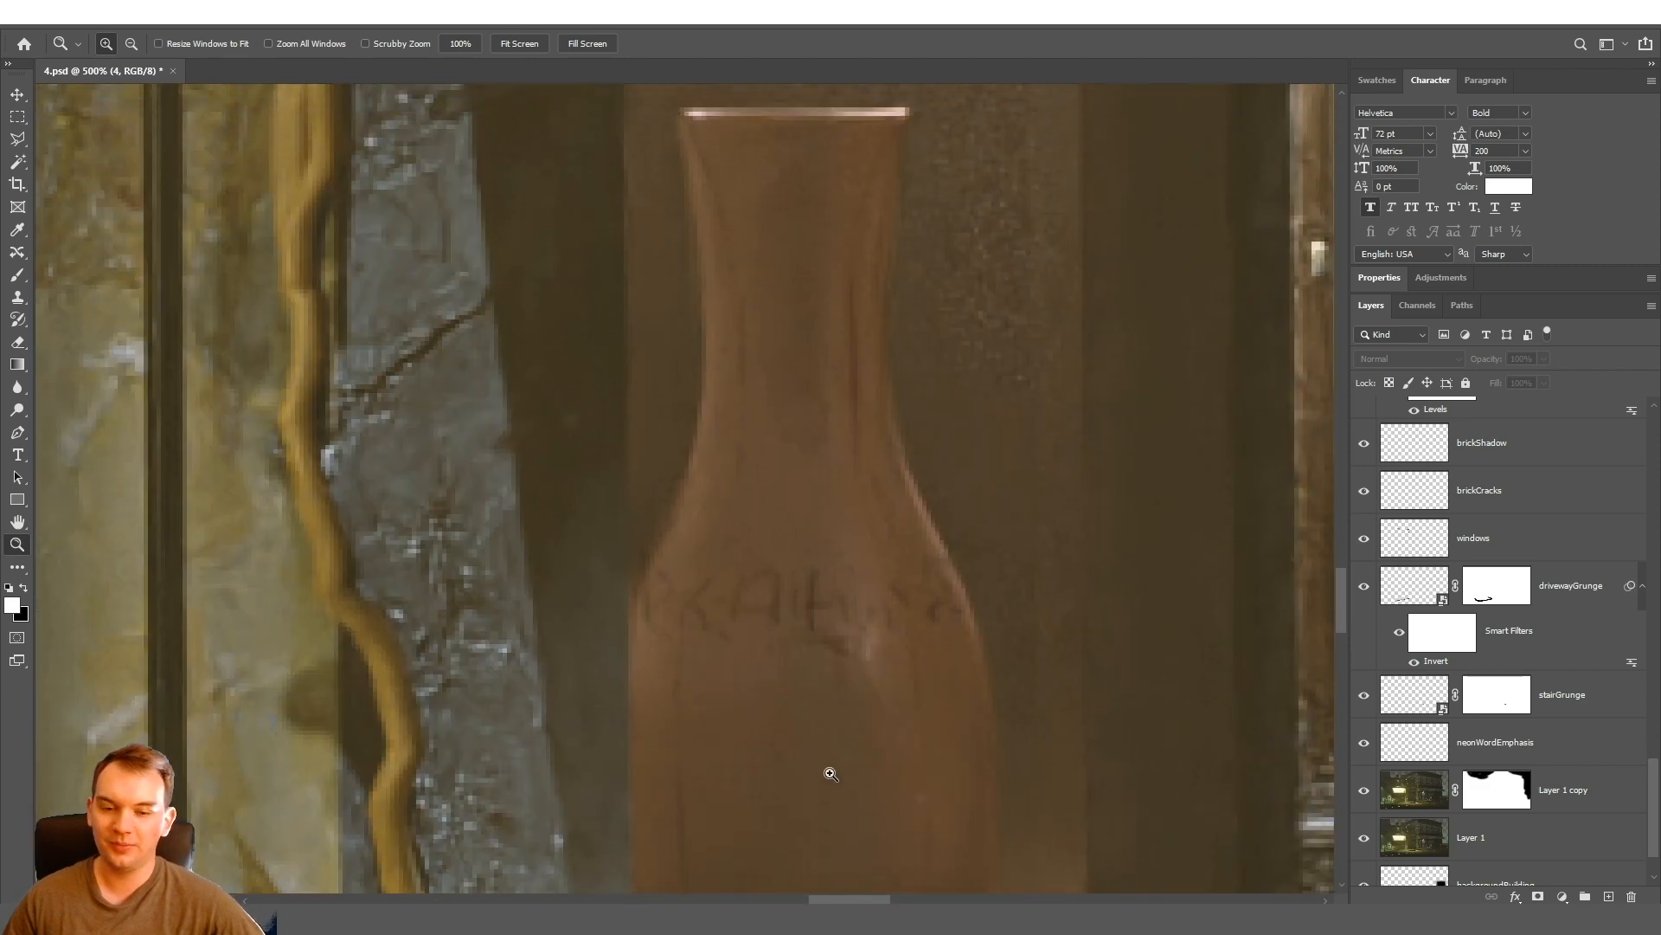
{"action": "scroll", "coordinate": [792, 556], "scroll_direction": "down", "scroll_amount": 1}
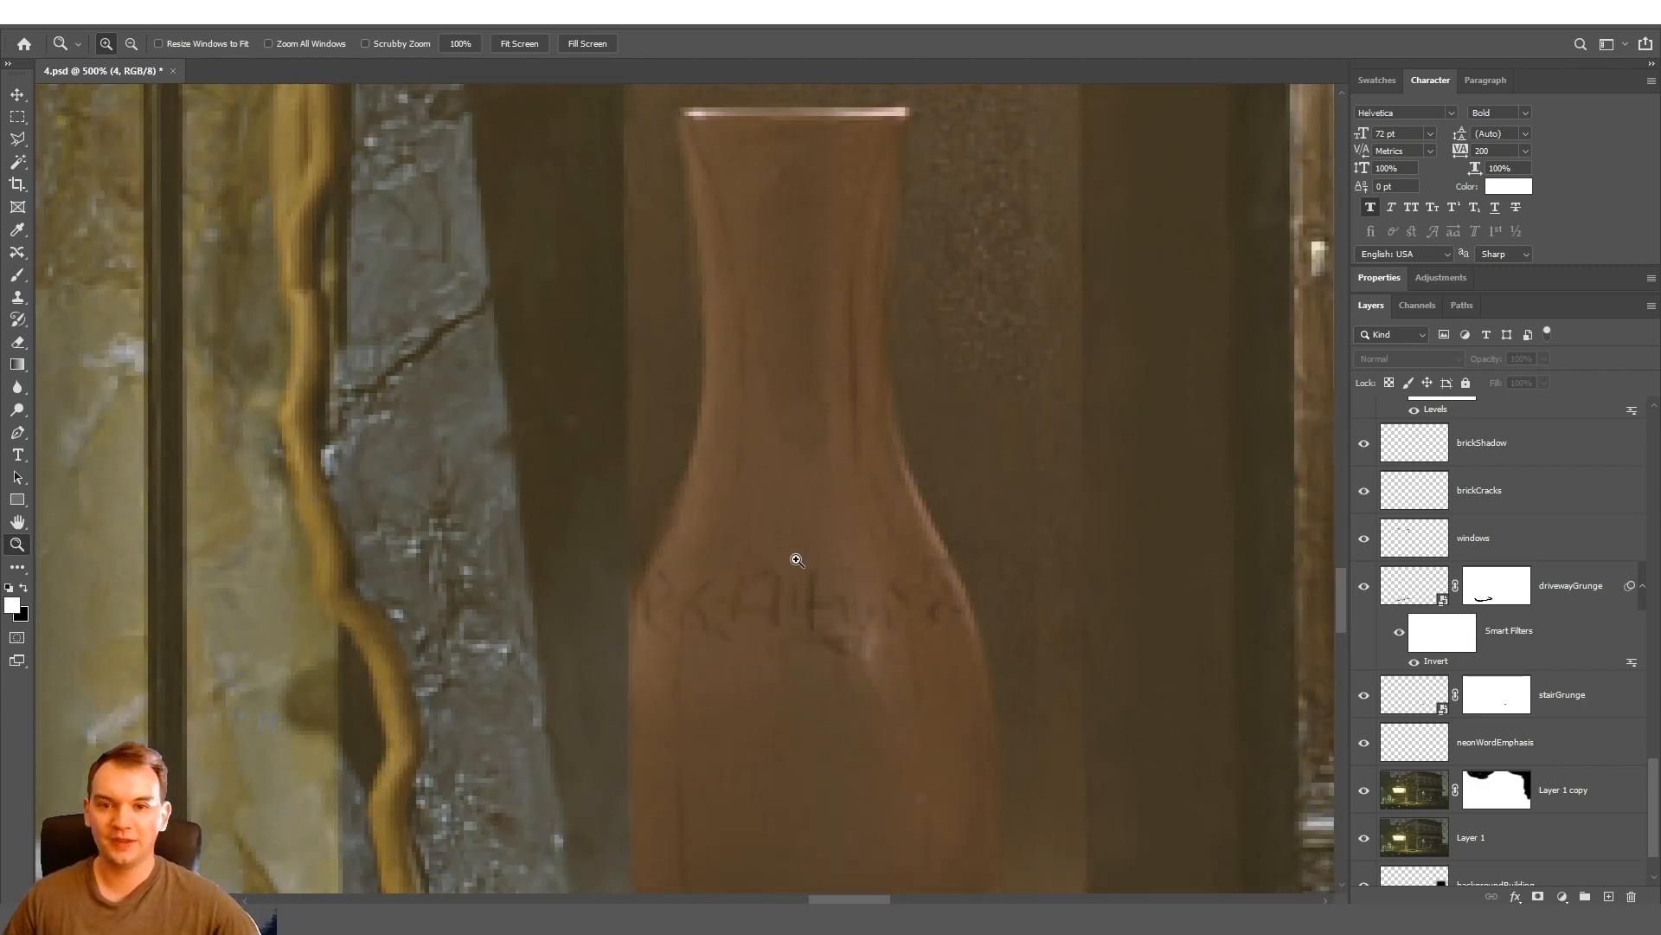
{"action": "scroll", "coordinate": [844, 556], "scroll_direction": "down", "scroll_amount": 1}
{"action": "right_click", "coordinate": [886, 414]}
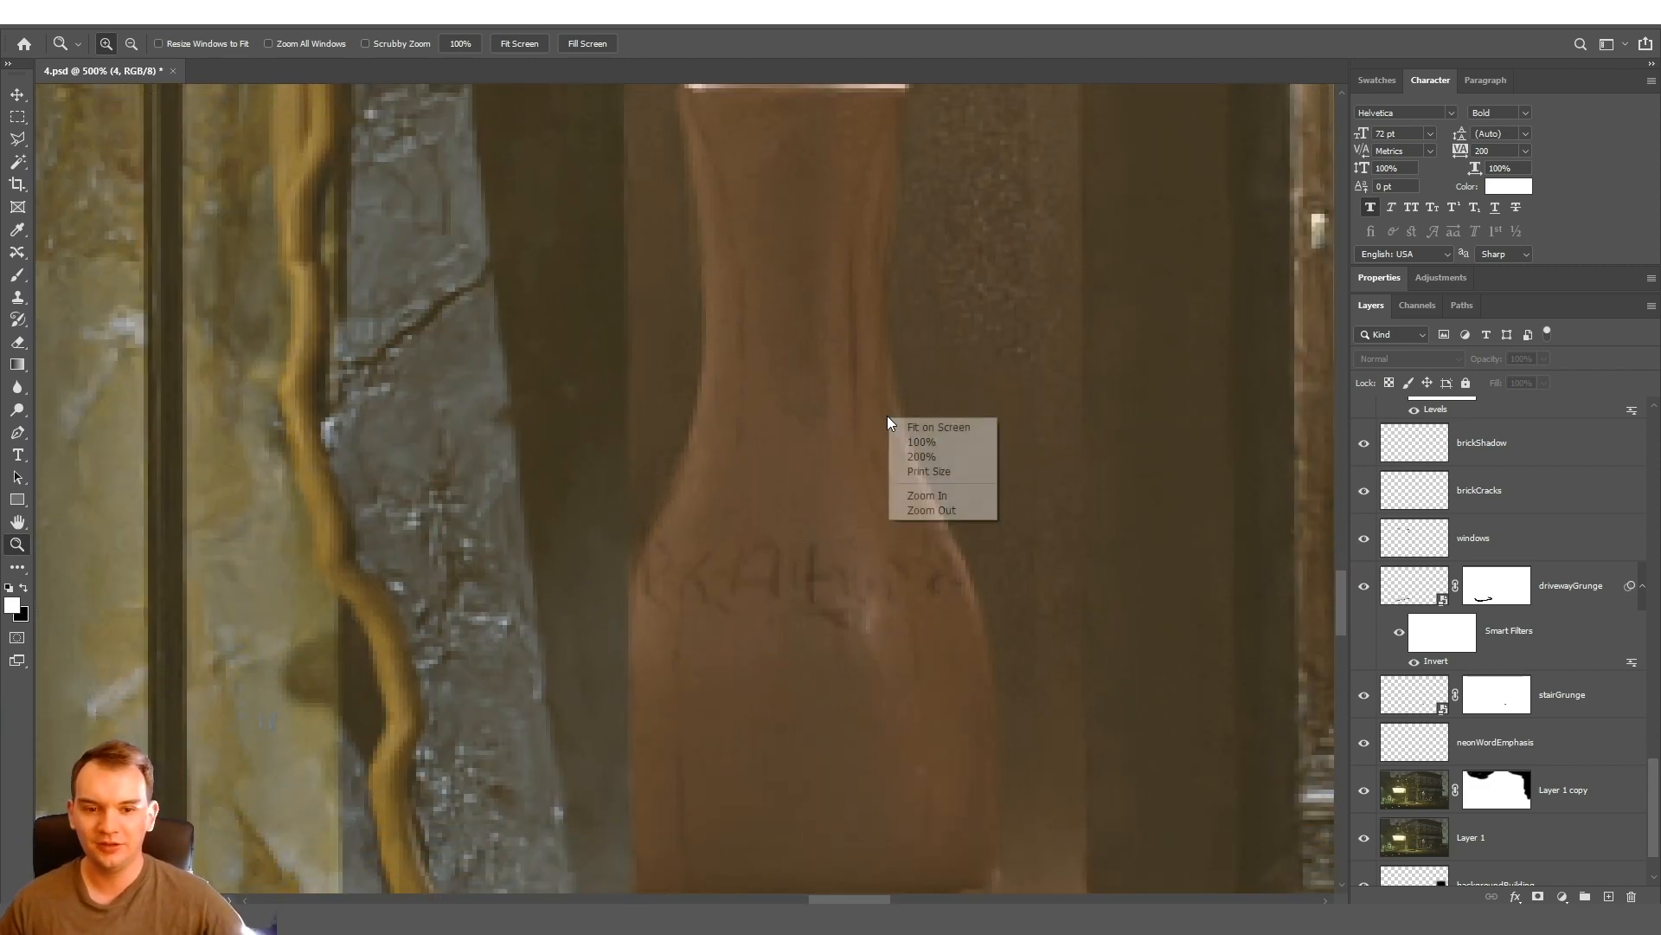
{"action": "left_click", "coordinate": [918, 490]}
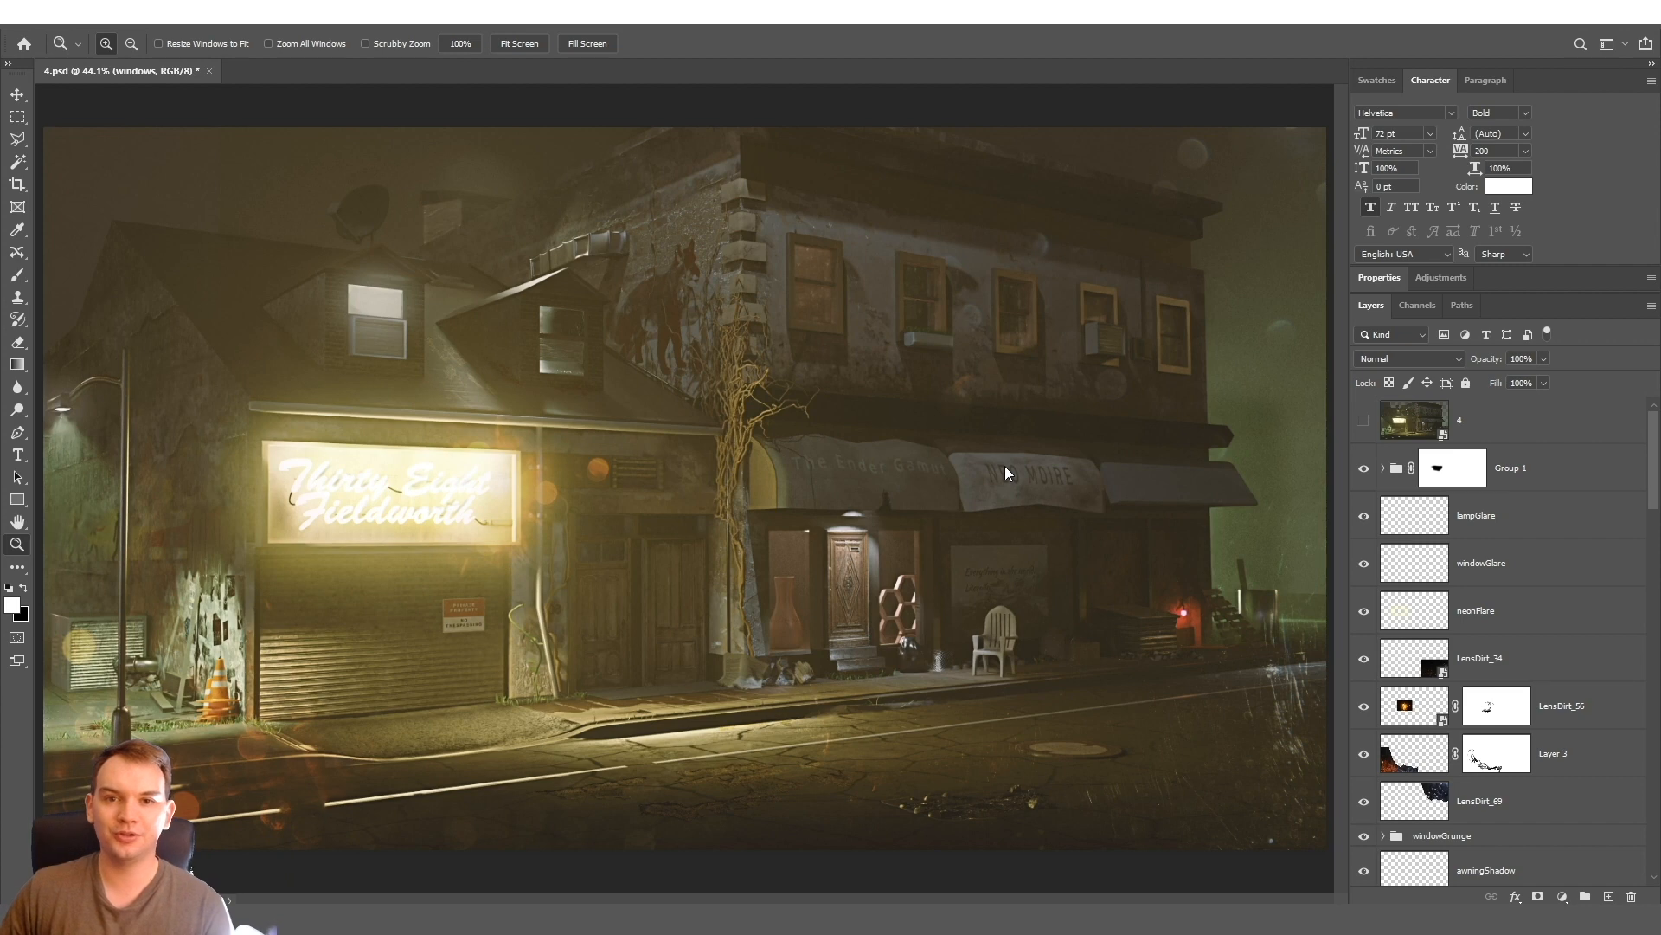
{"action": "left_click", "coordinate": [296, 294]}
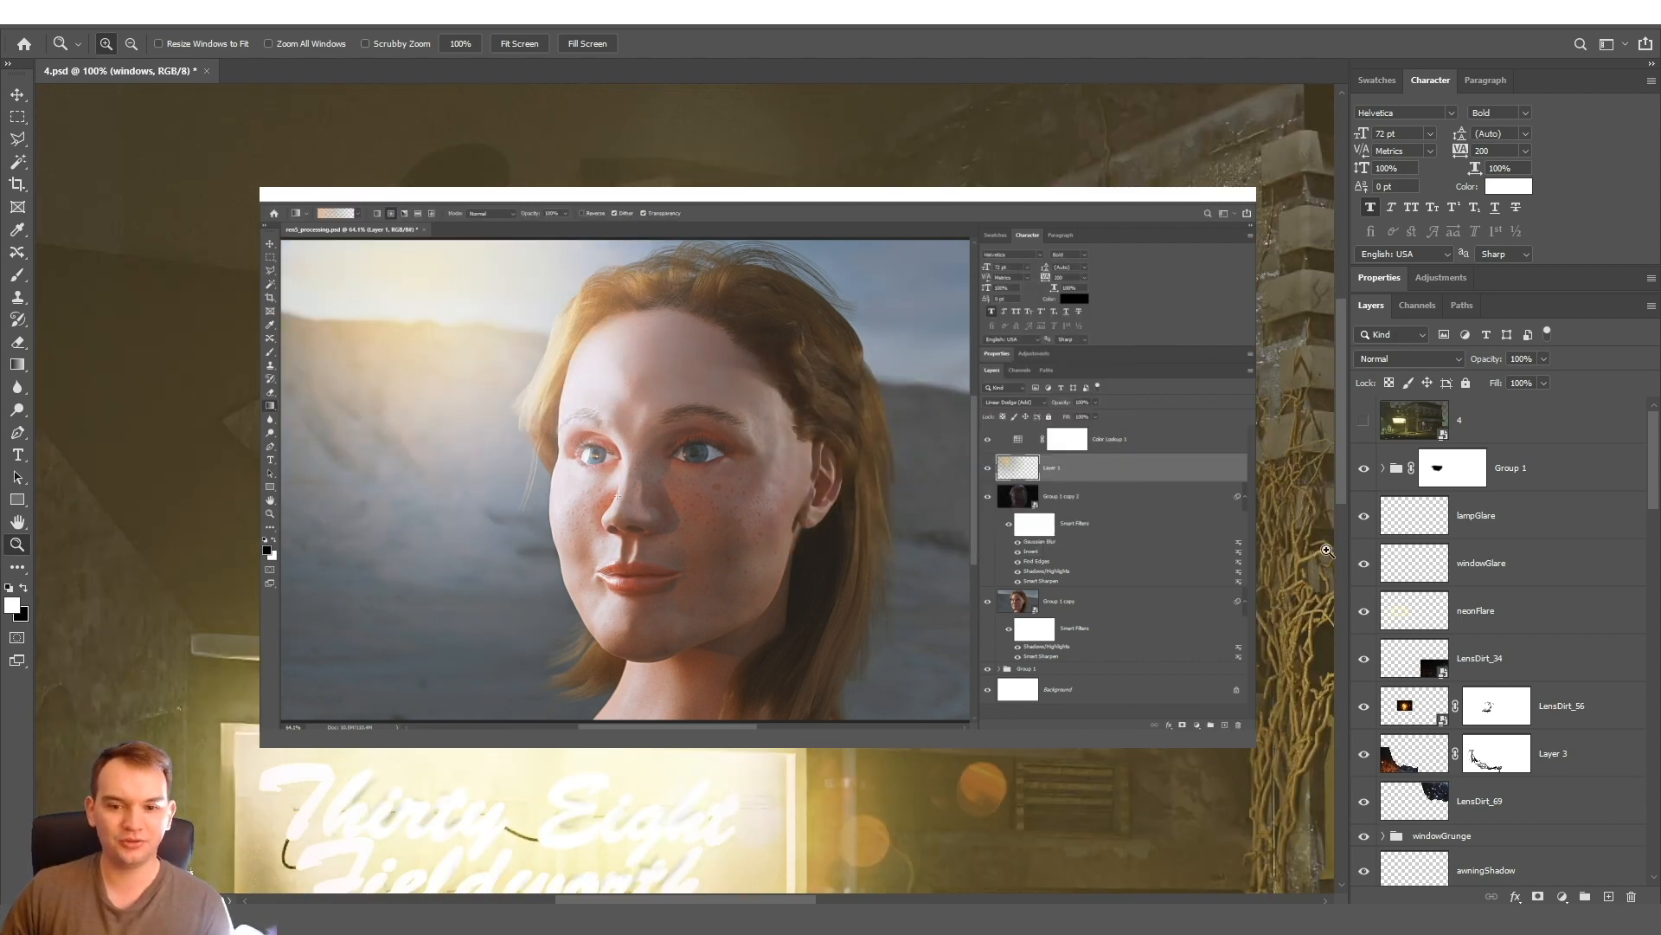
{"action": "left_click", "coordinate": [754, 490]}
{"action": "right_click", "coordinate": [974, 572]}
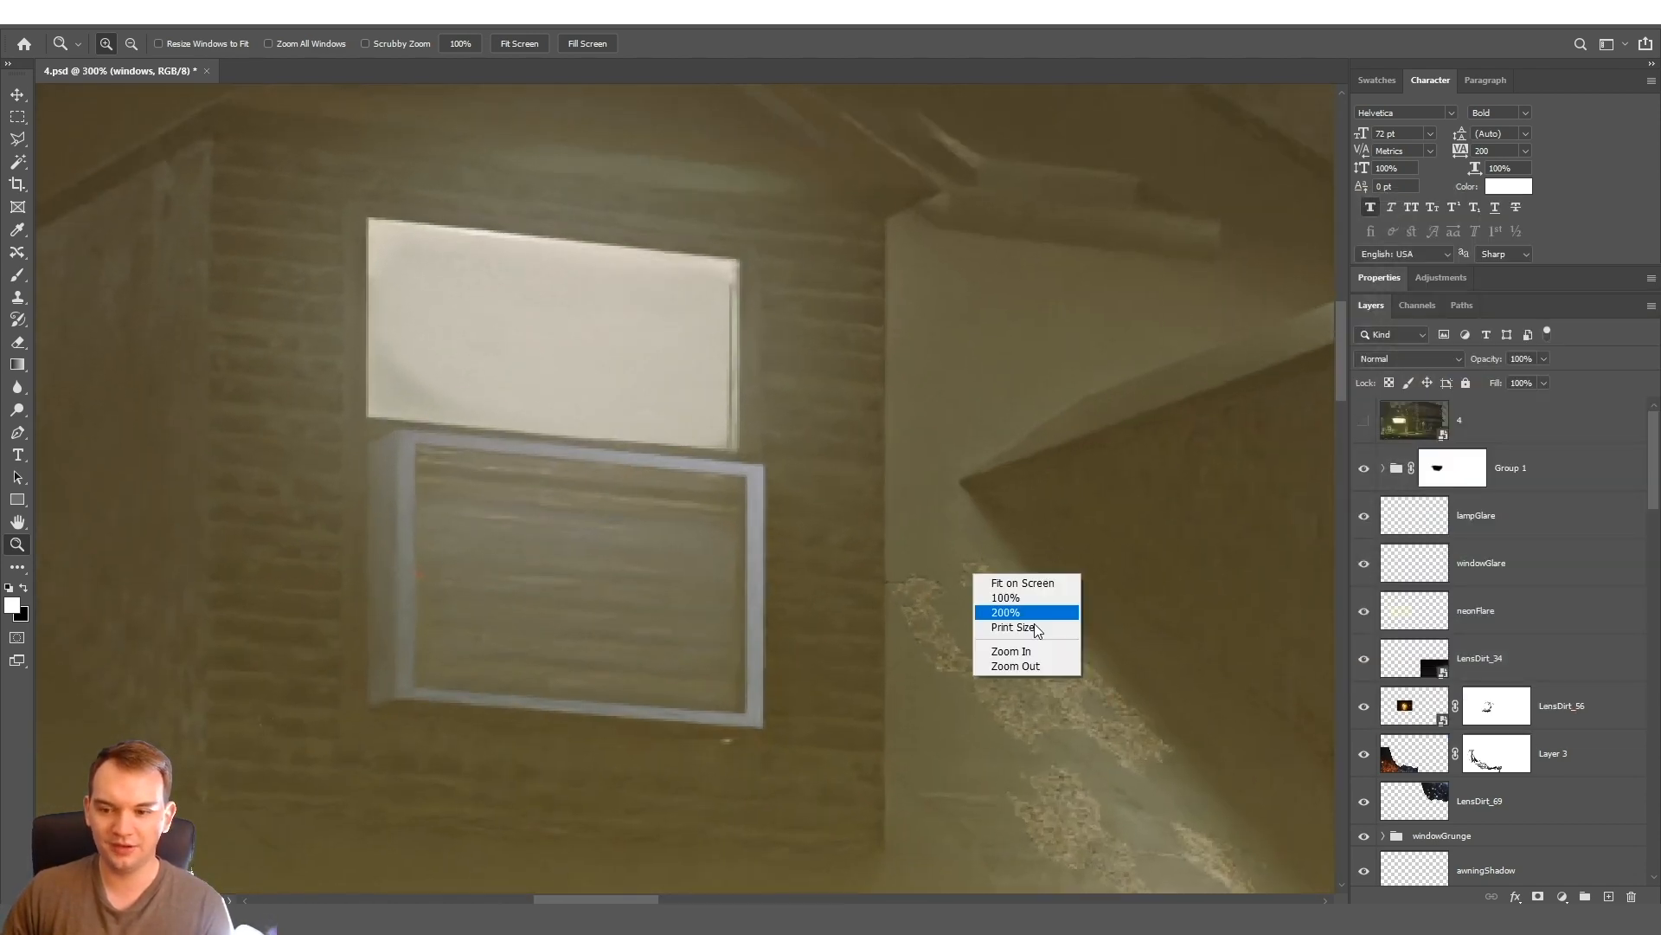
{"action": "left_click", "coordinate": [1018, 667]}
{"action": "left_click", "coordinate": [1363, 561]}
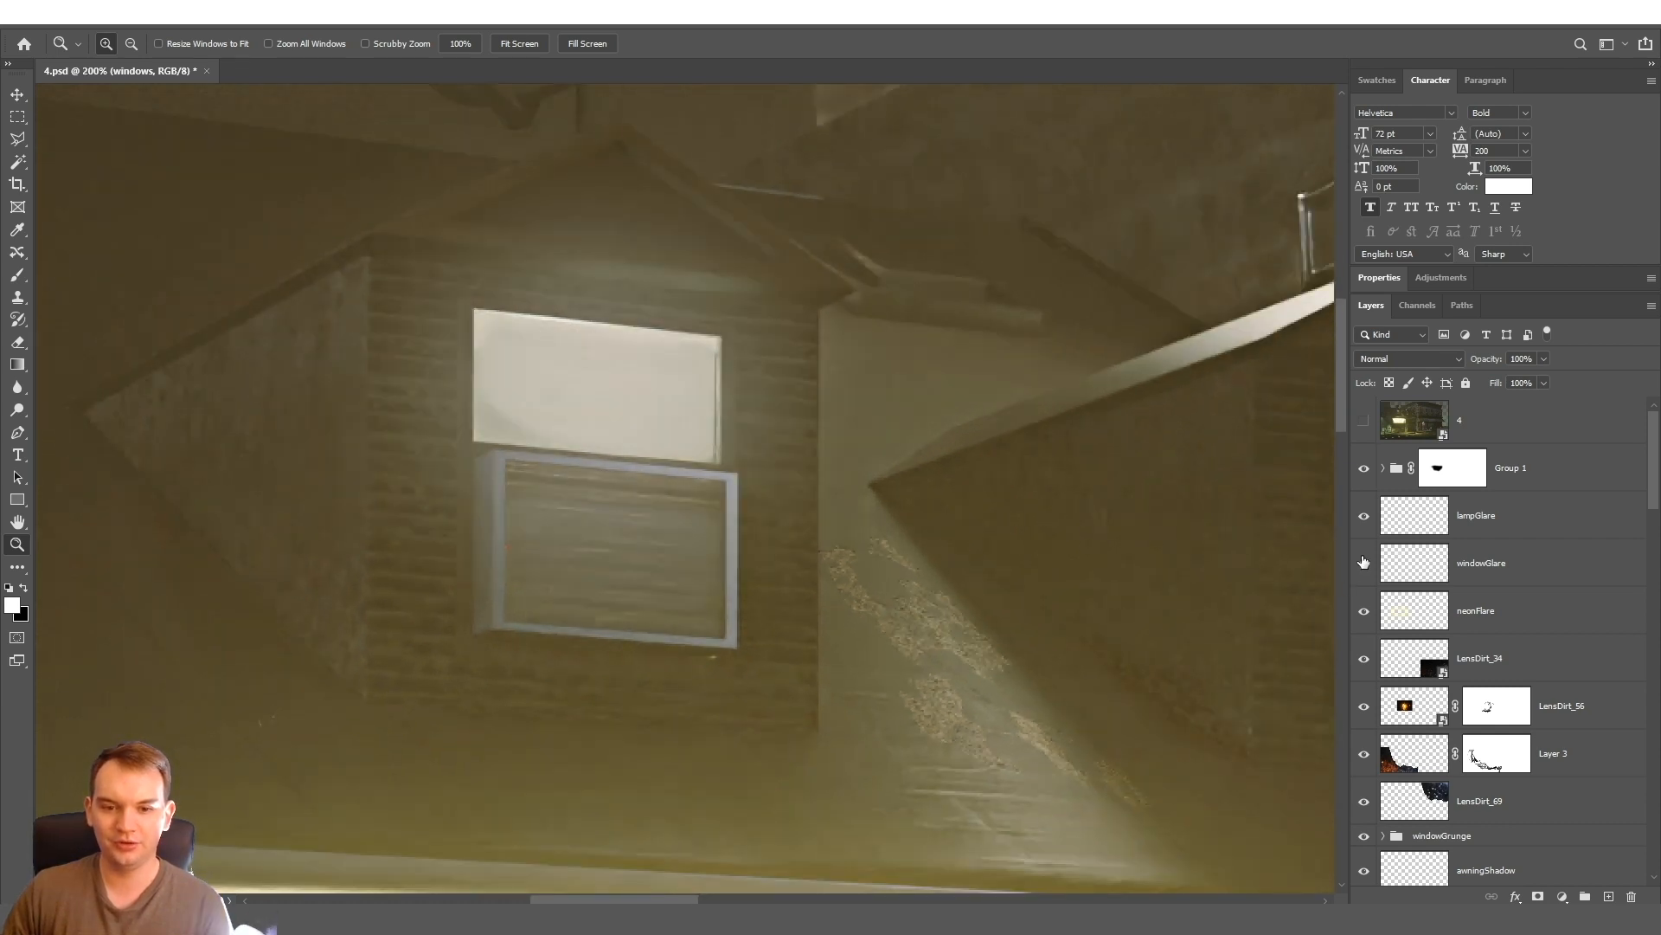
{"action": "left_click", "coordinate": [1362, 561]}
{"action": "left_click", "coordinate": [1364, 562]}
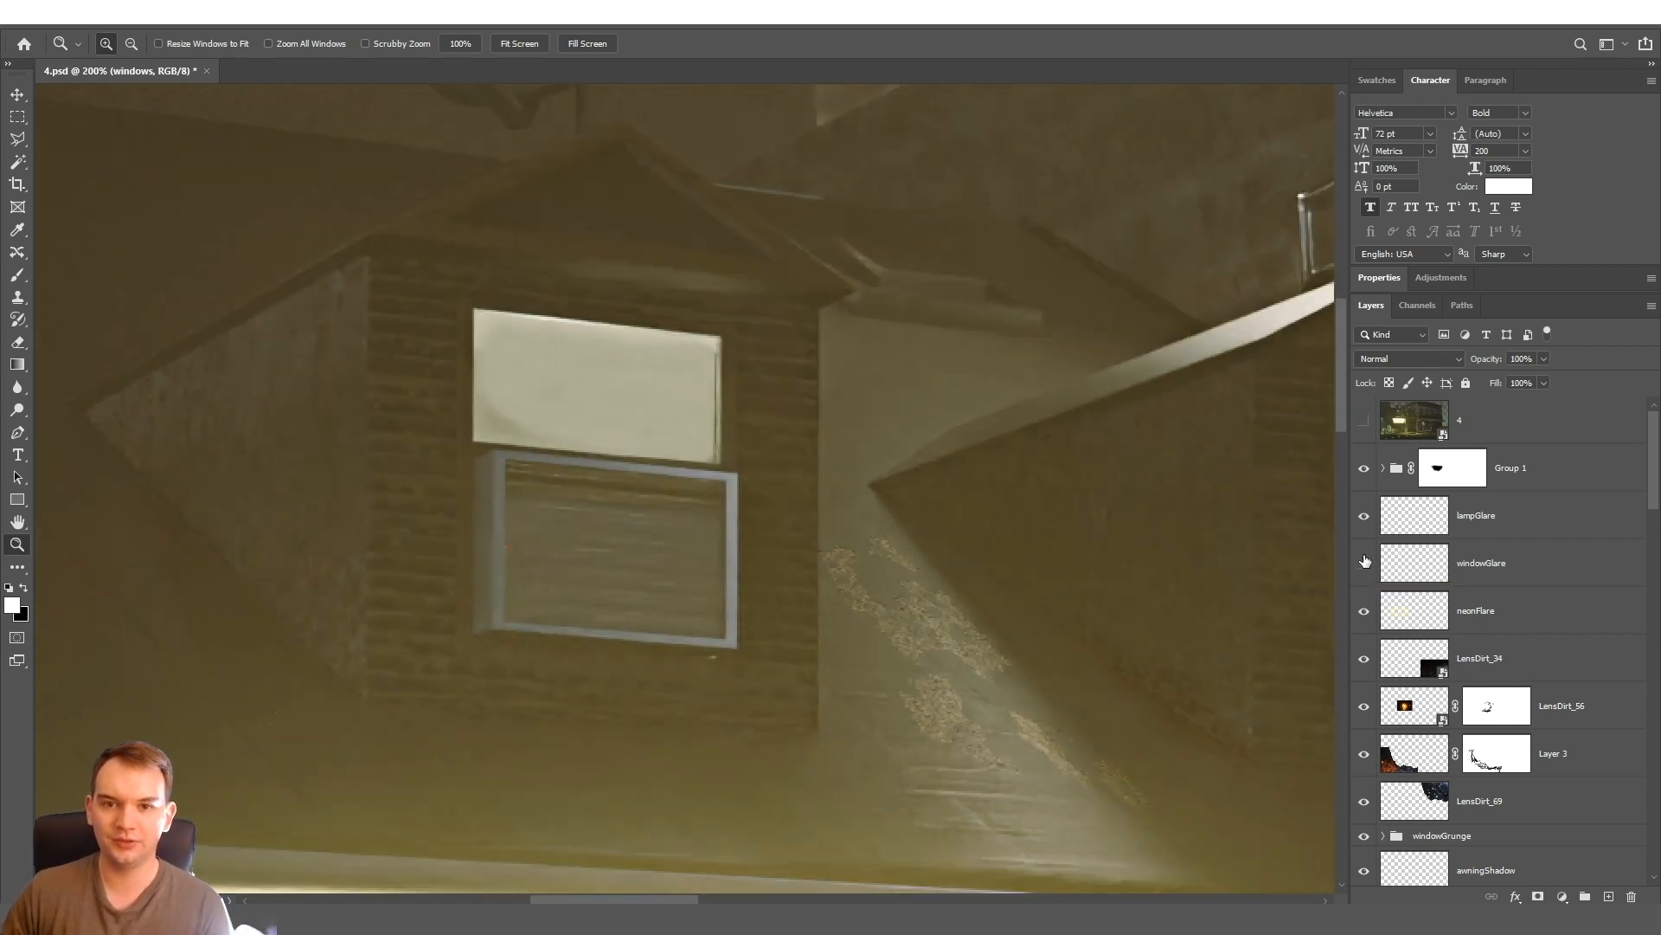
{"action": "left_click", "coordinate": [1363, 562]}
{"action": "left_click", "coordinate": [1363, 515]}
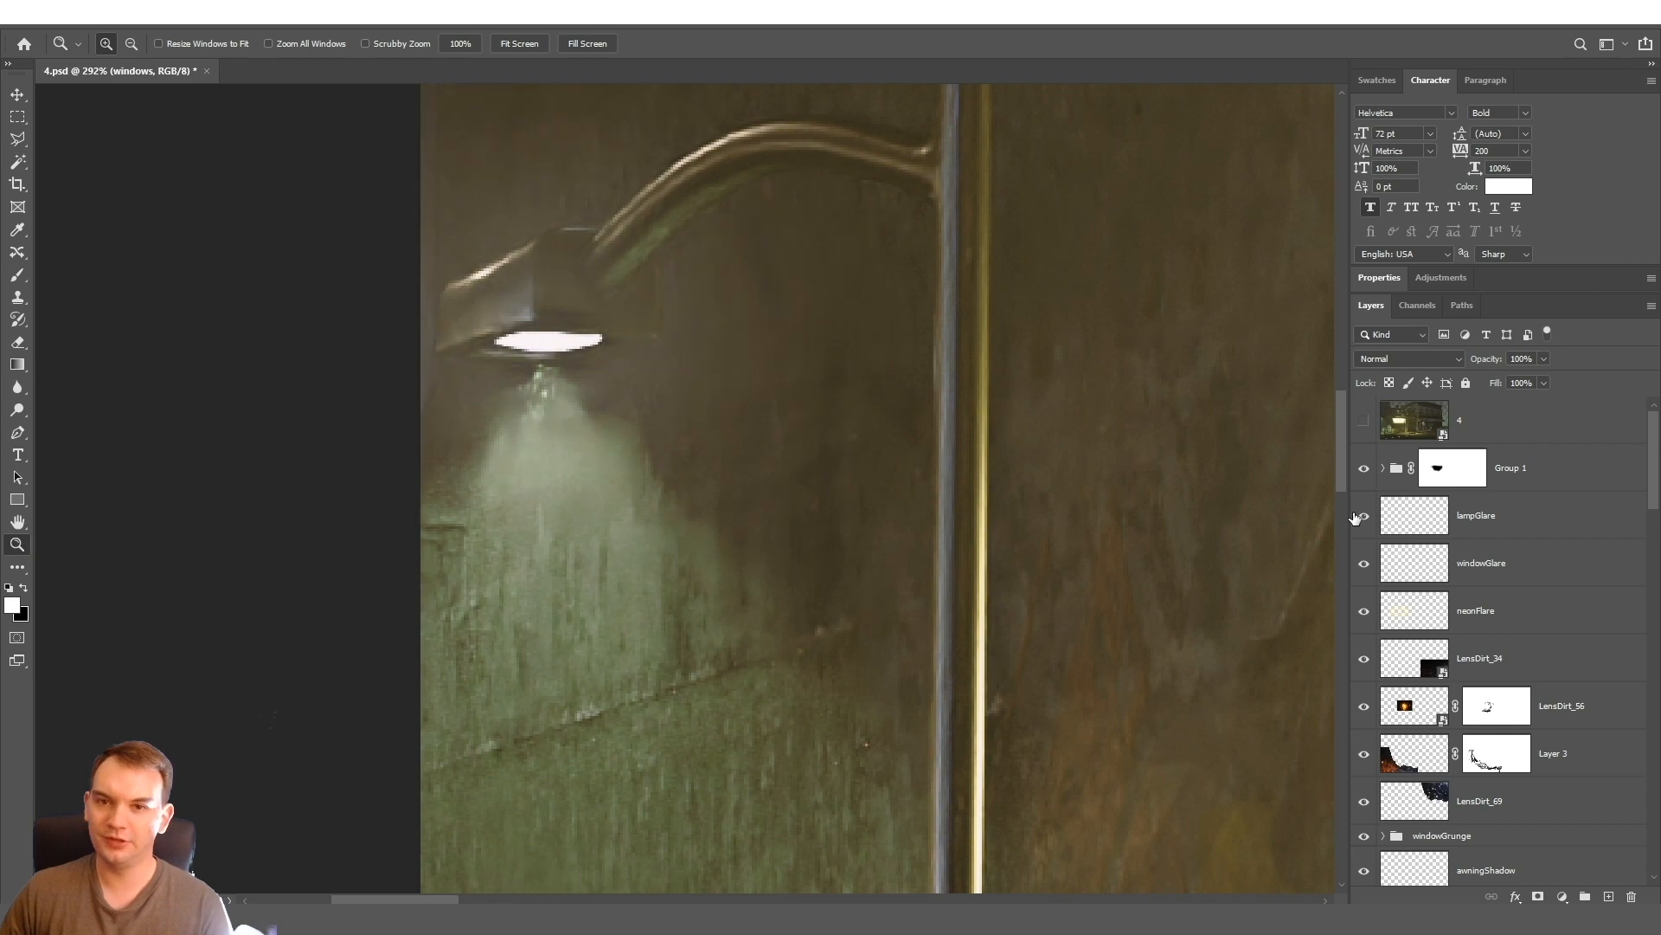
{"action": "left_click", "coordinate": [1363, 516]}
{"action": "left_click", "coordinate": [1364, 608]}
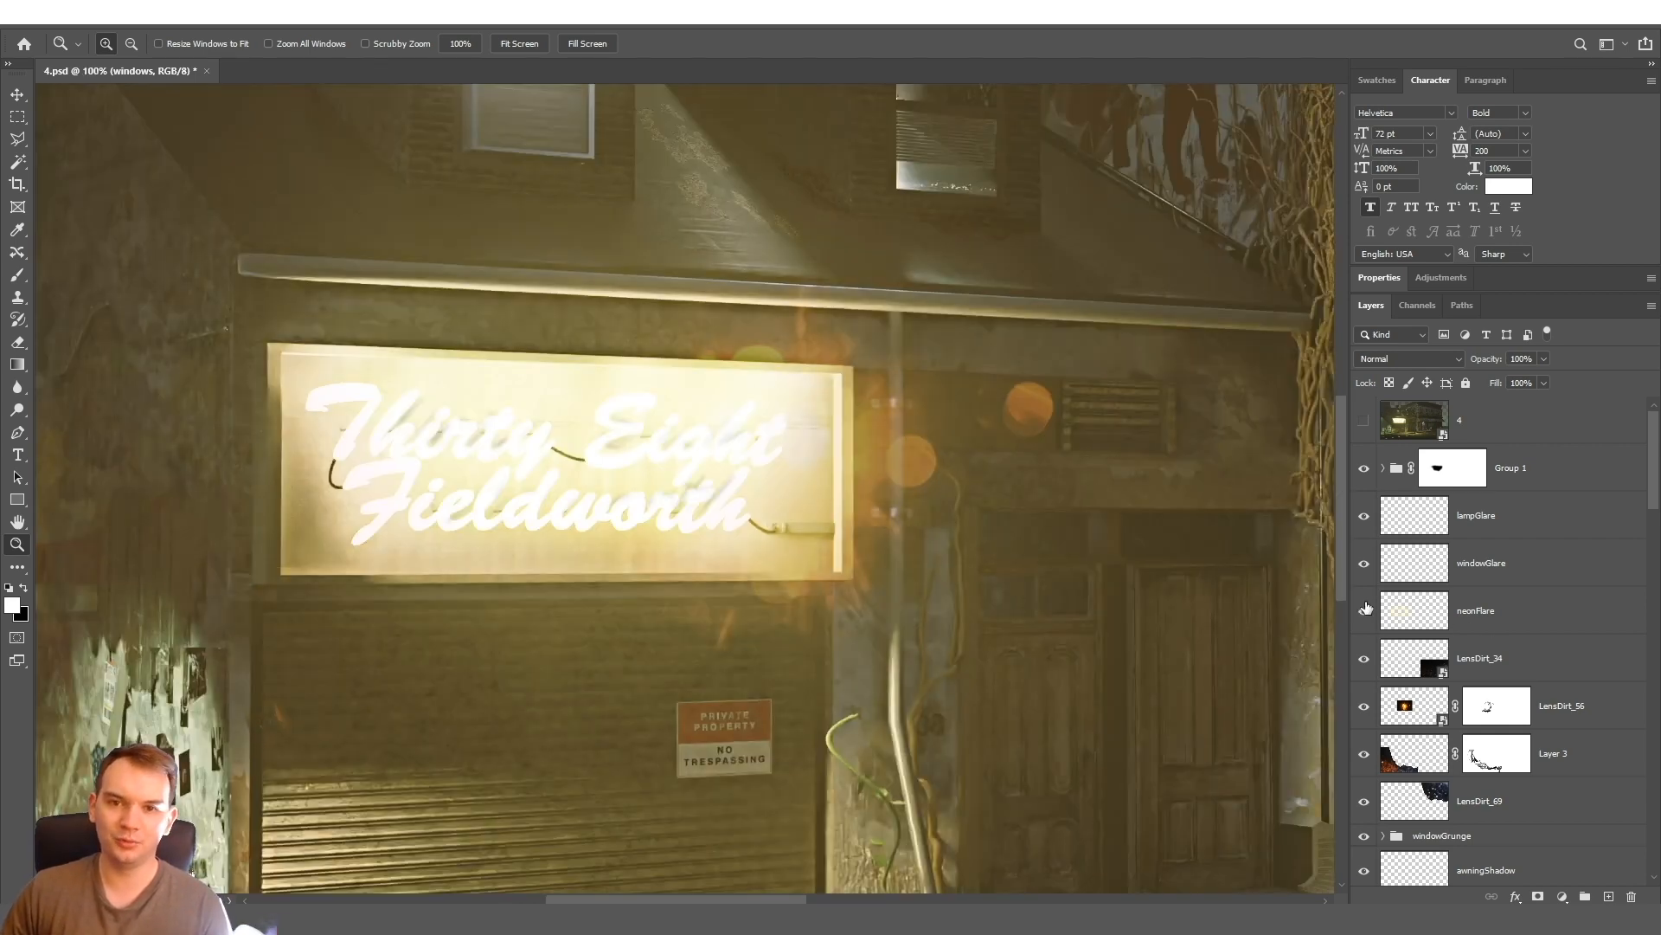
{"action": "left_click", "coordinate": [1364, 608]}
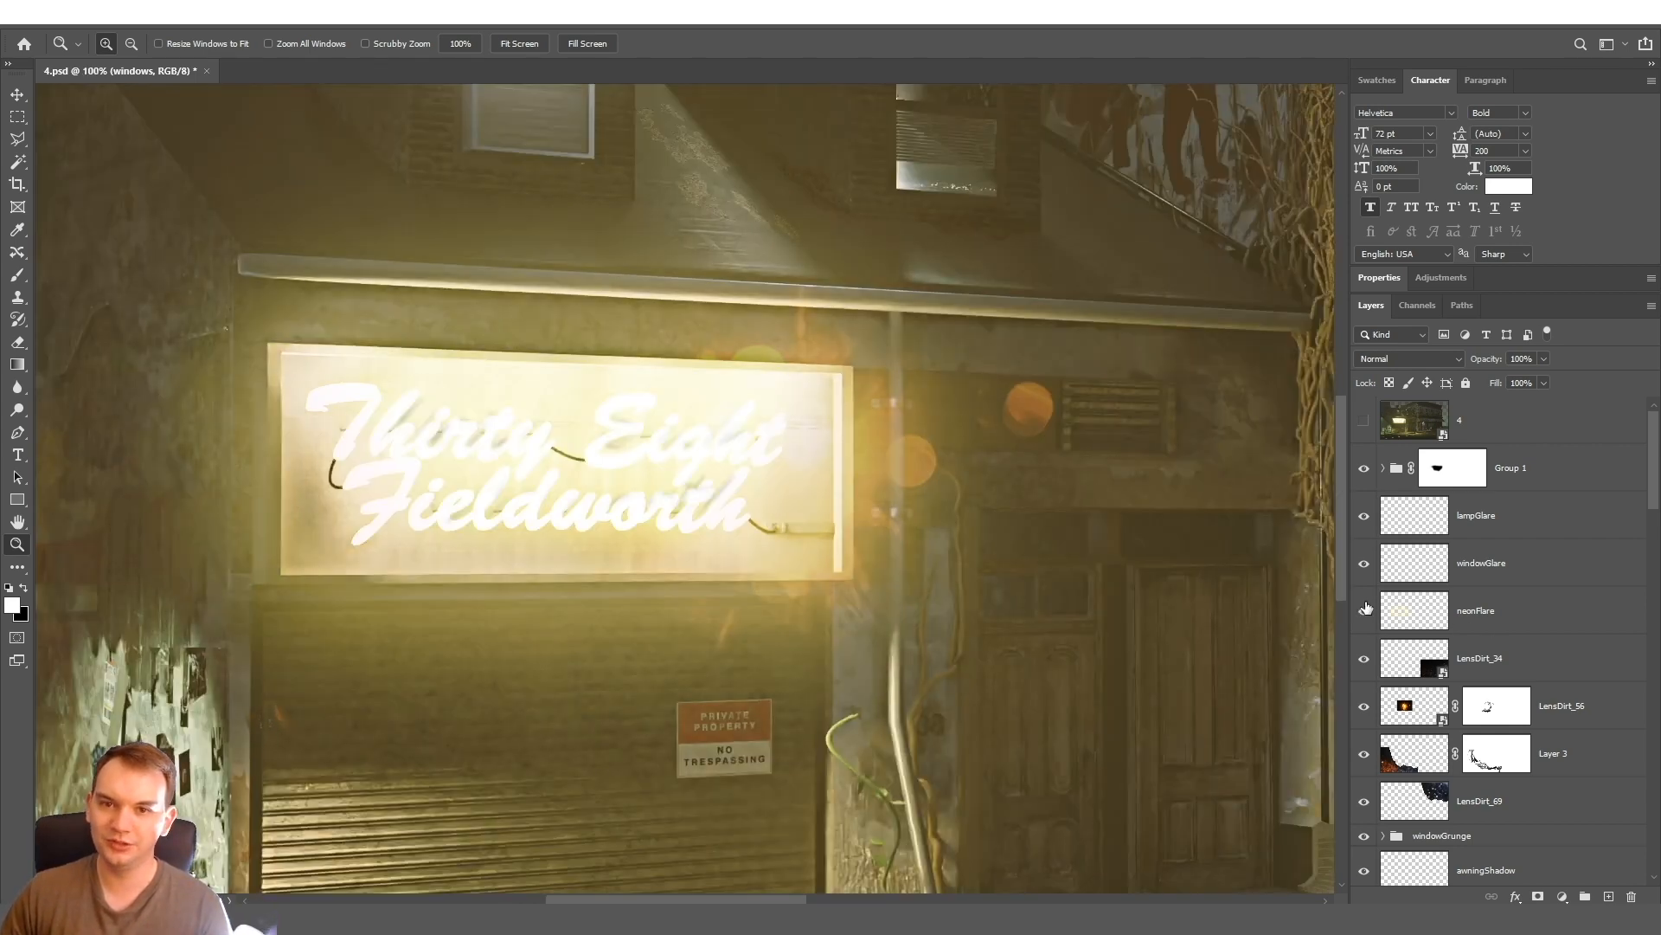